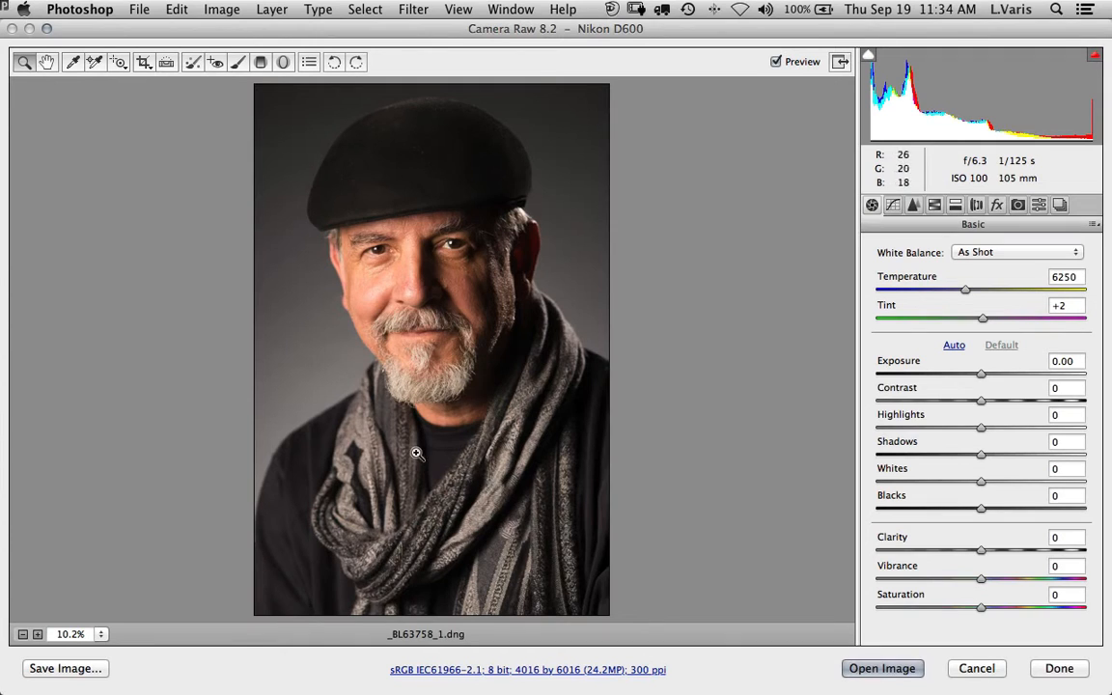
Correct the portrait's white balance by sampling a neutral area of the gray beard with the White Balance tool.
left_click(375, 361)
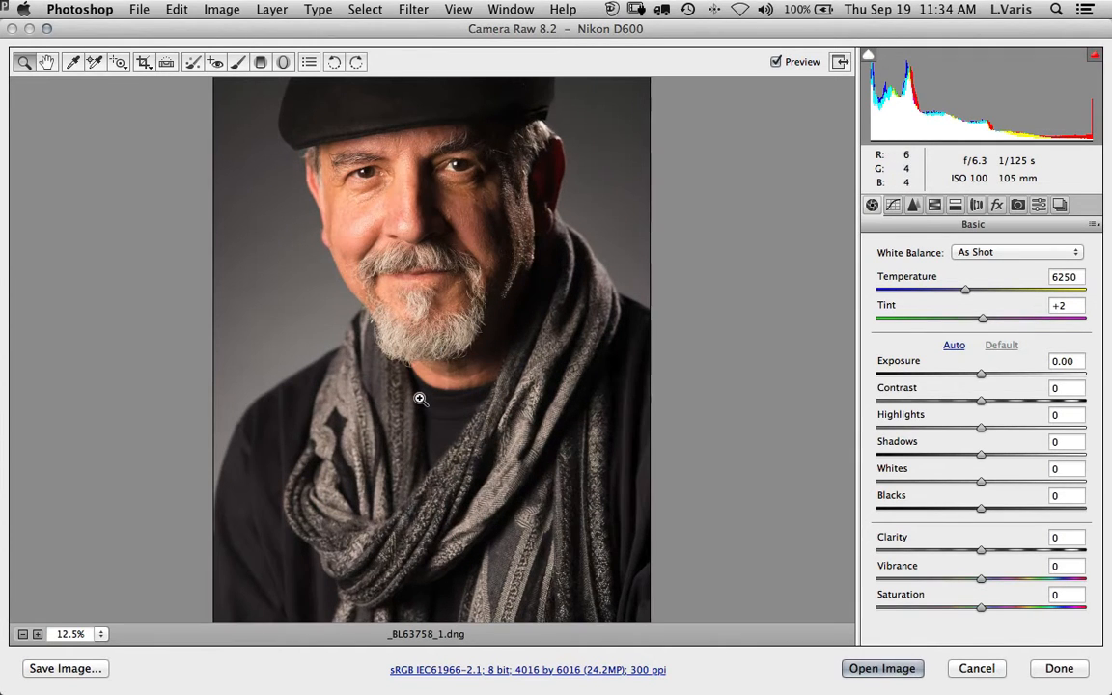
left_click(418, 398)
left_click_drag(455, 194, 481, 401)
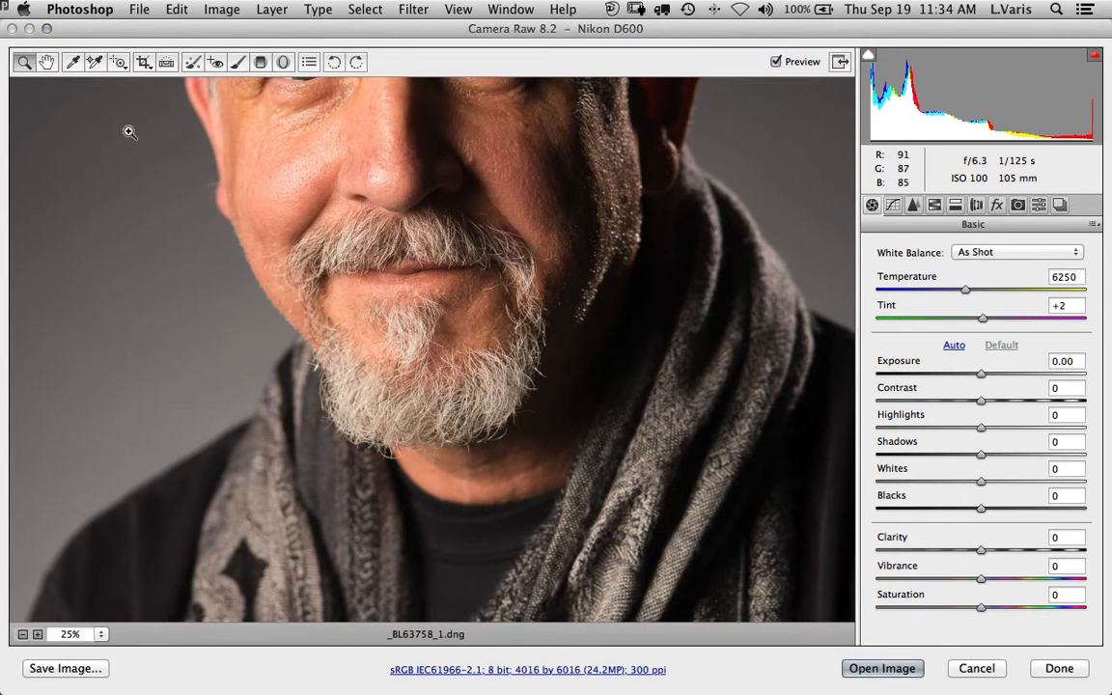
left_click(73, 64)
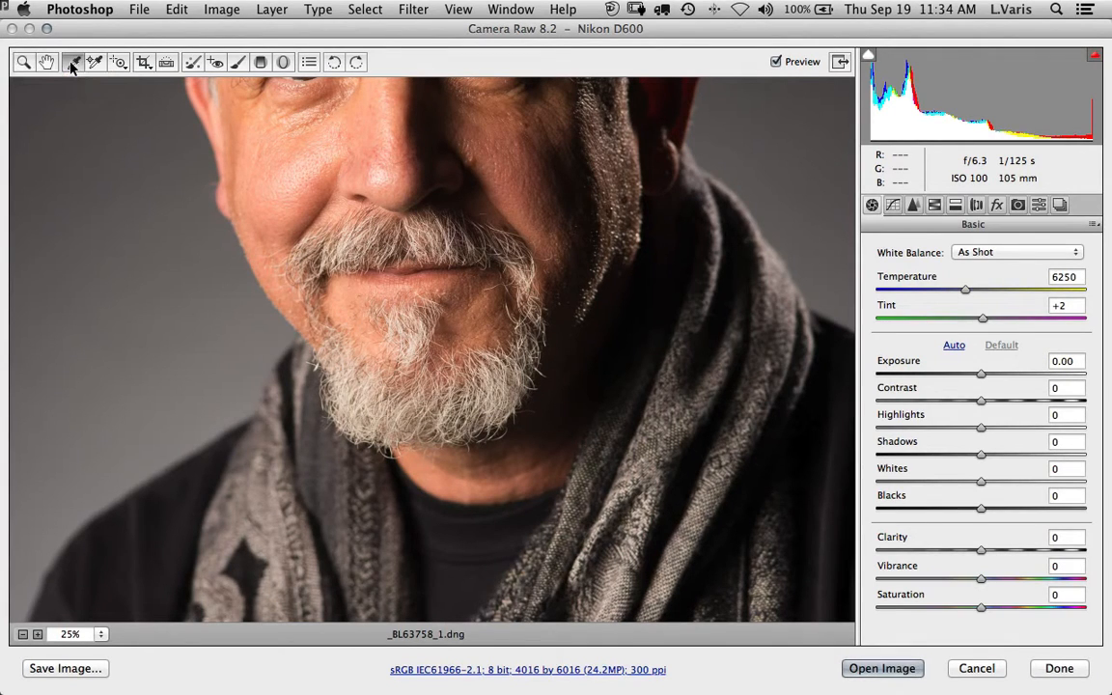
left_click(512, 382)
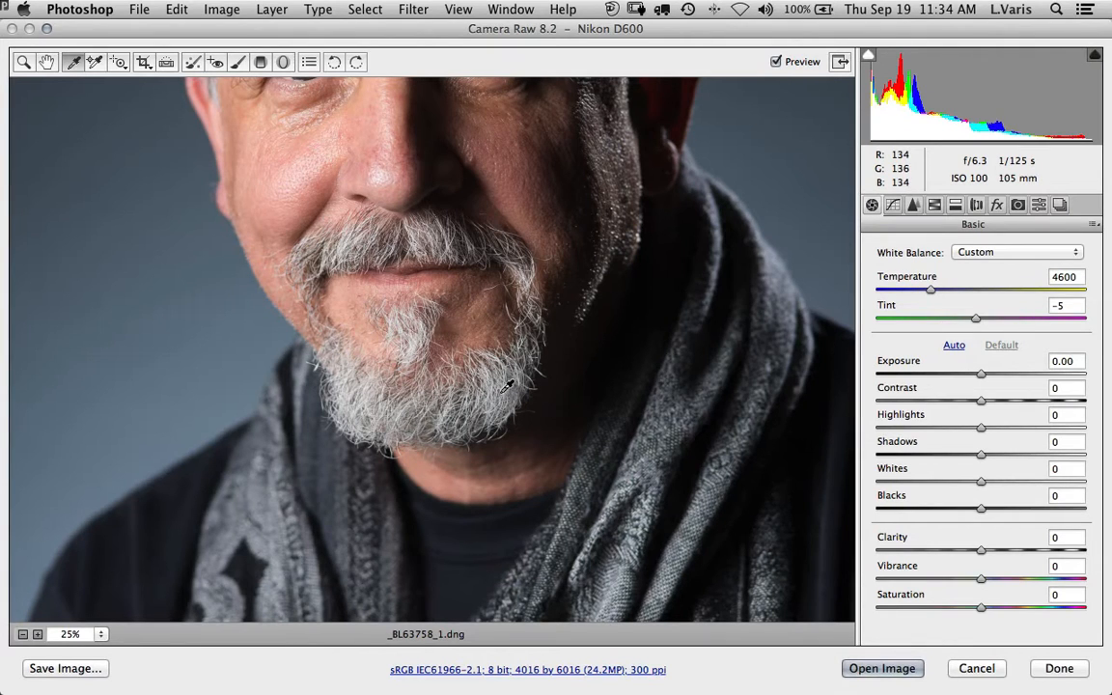
Set Highlights to -36 and Shadows to +38, and open the adjusted raw portrait in Photoshop.
left_click_drag(397, 236, 387, 342)
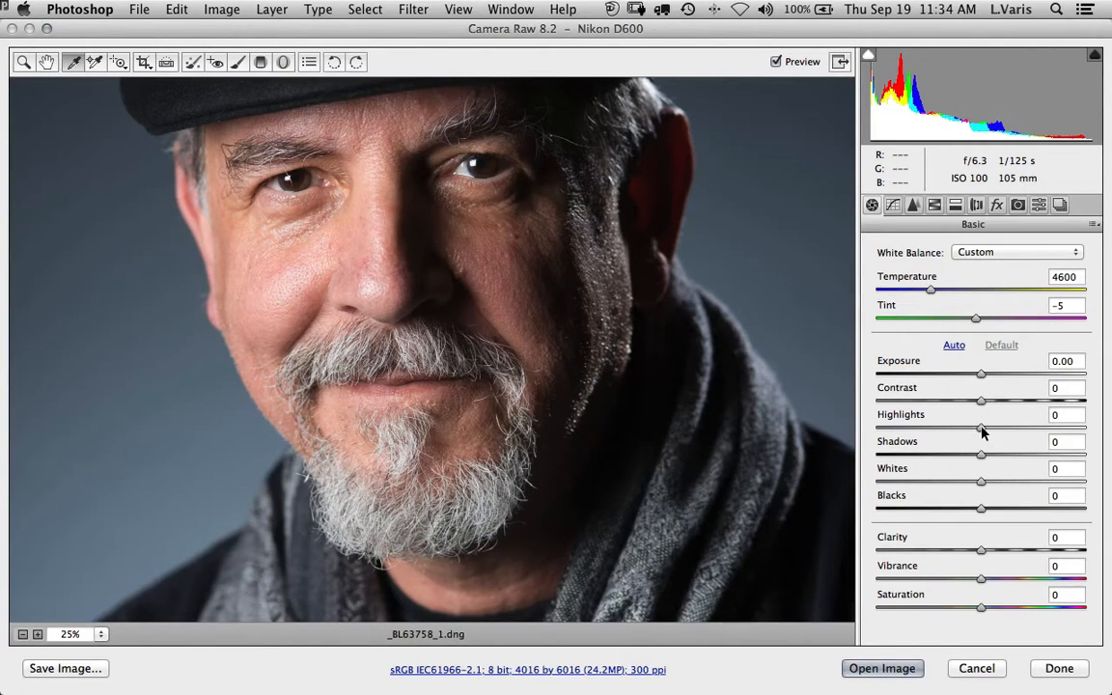
left_click_drag(981, 431, 1020, 456)
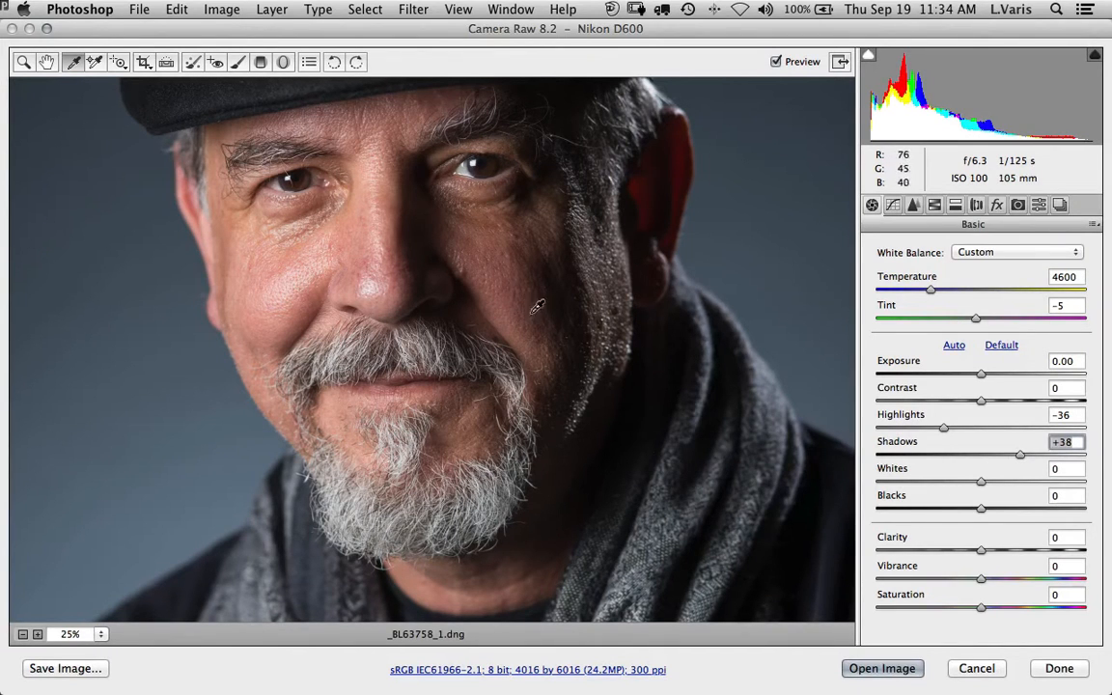
left_click_drag(540, 320, 518, 497)
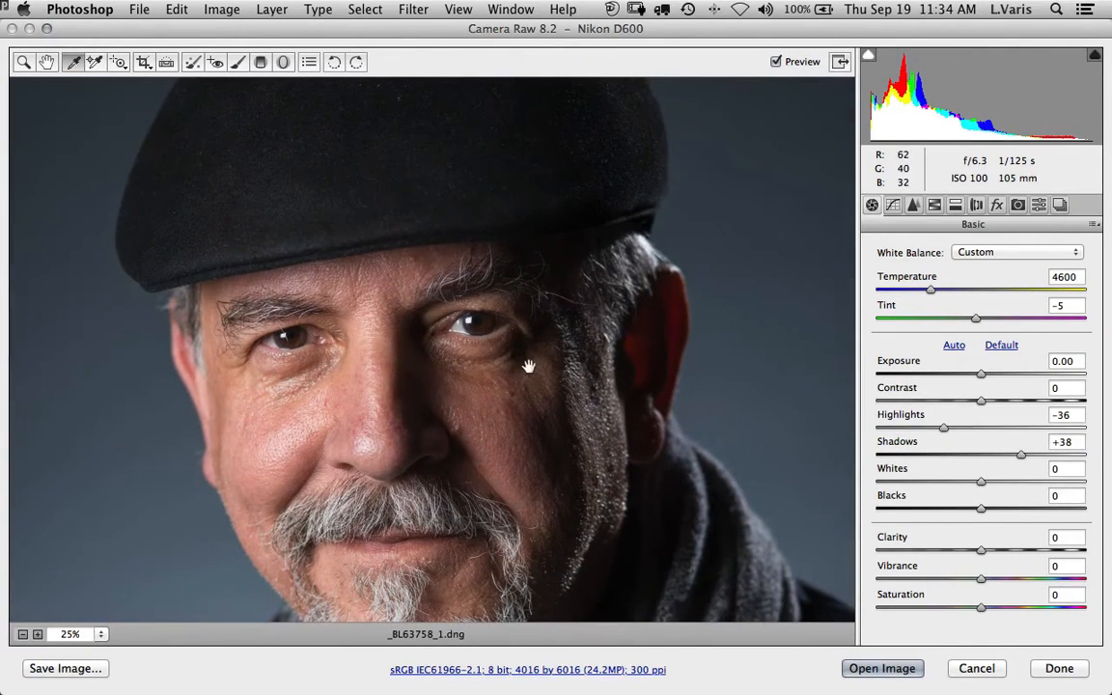
left_click_drag(534, 365, 533, 210)
left_click_drag(502, 425, 477, 472)
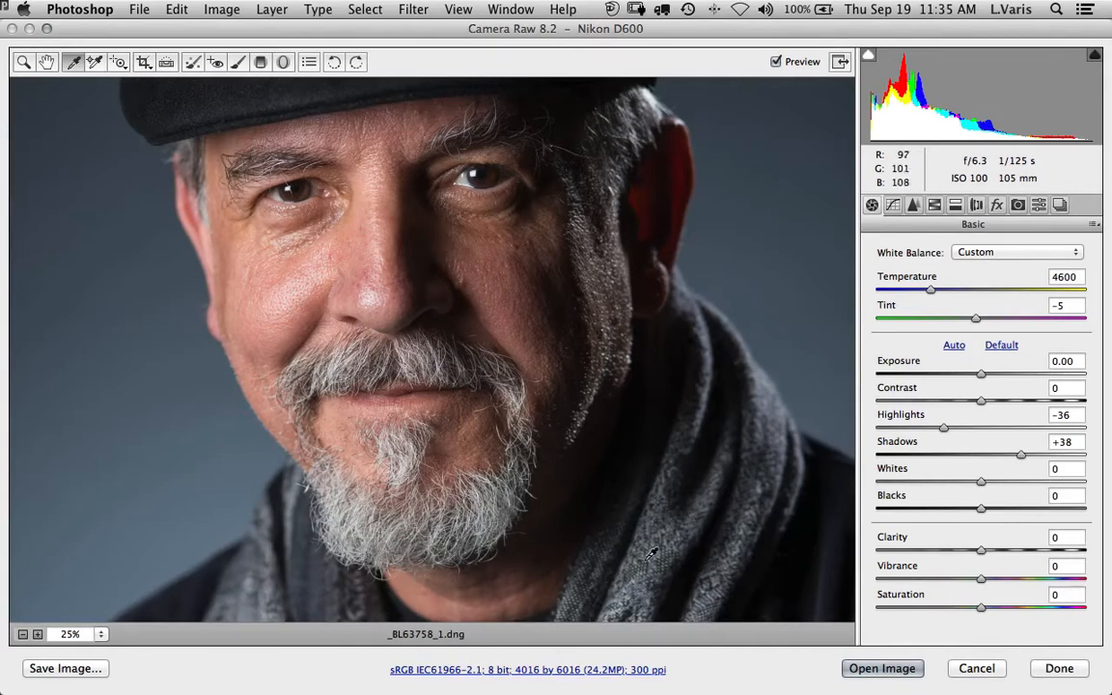
left_click(884, 669)
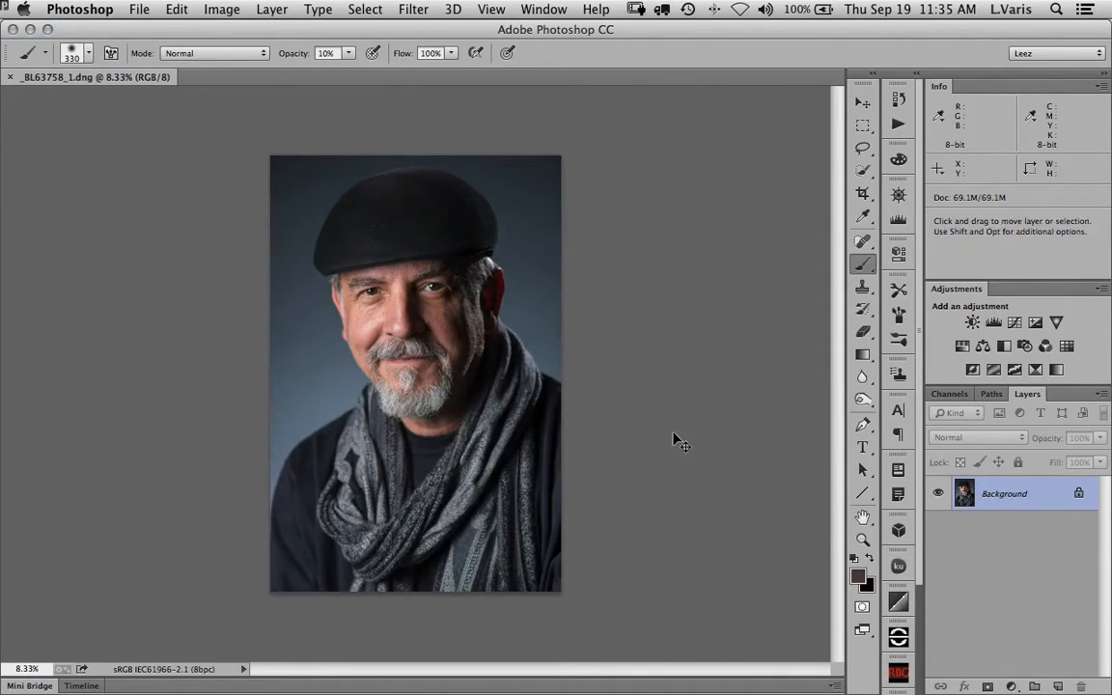
Add a new empty layer above the Background layer and activate the Spot Healing Brush tool.
key("super+equal")
key("super+equal")
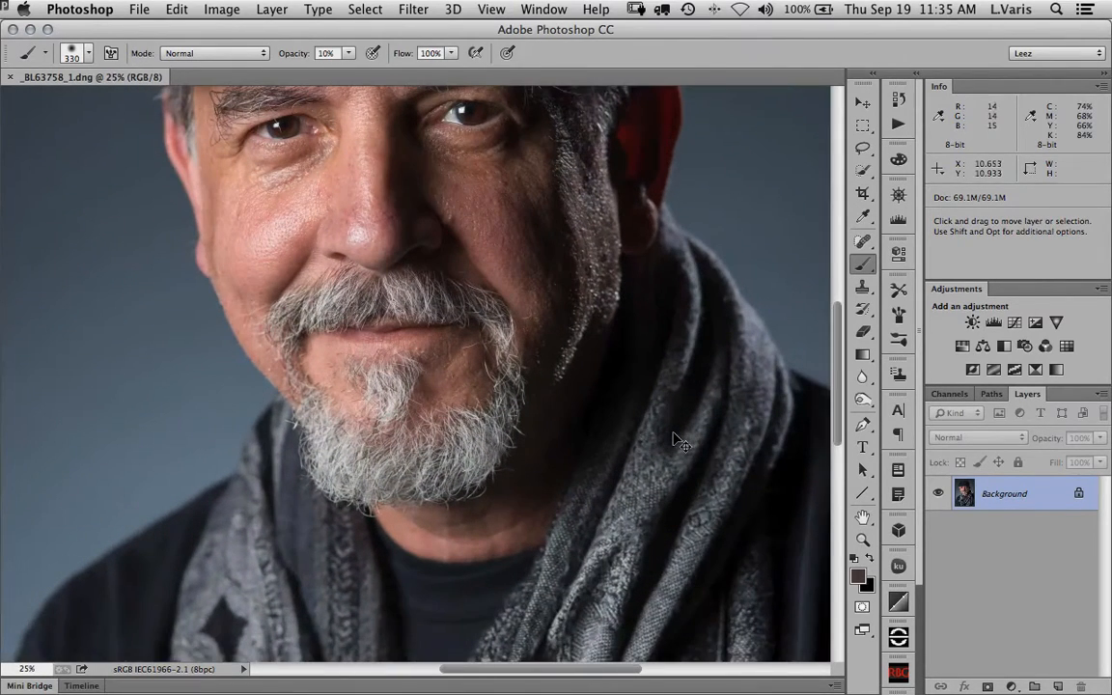
left_click_drag(544, 342, 552, 497)
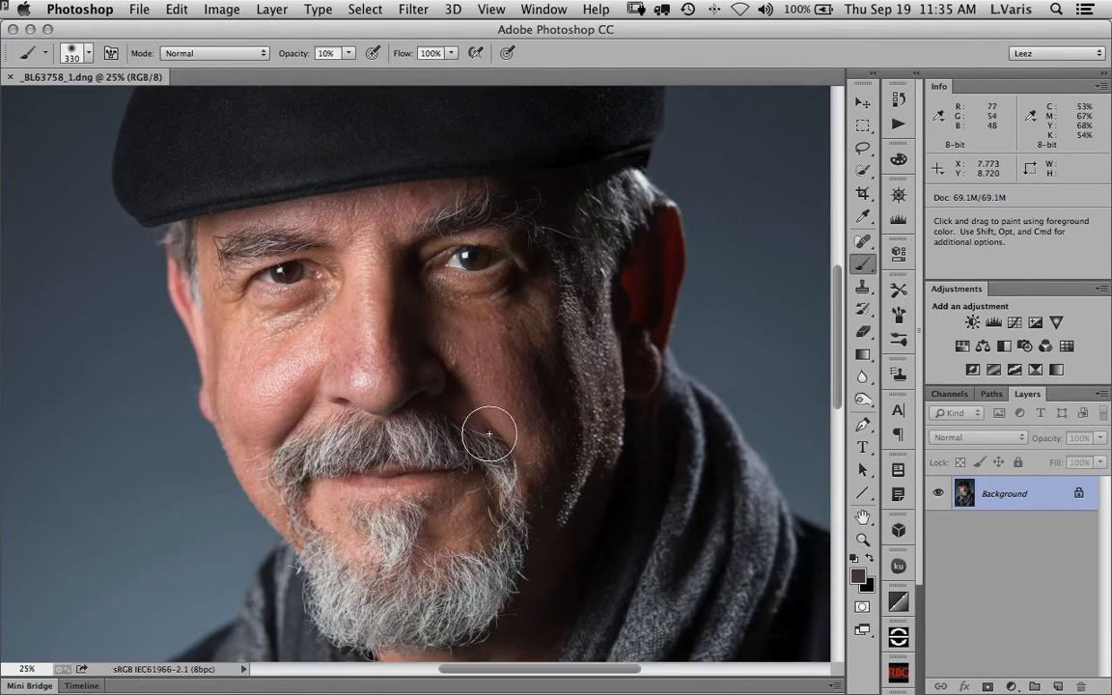
key("space")
left_click_drag(482, 448, 511, 446)
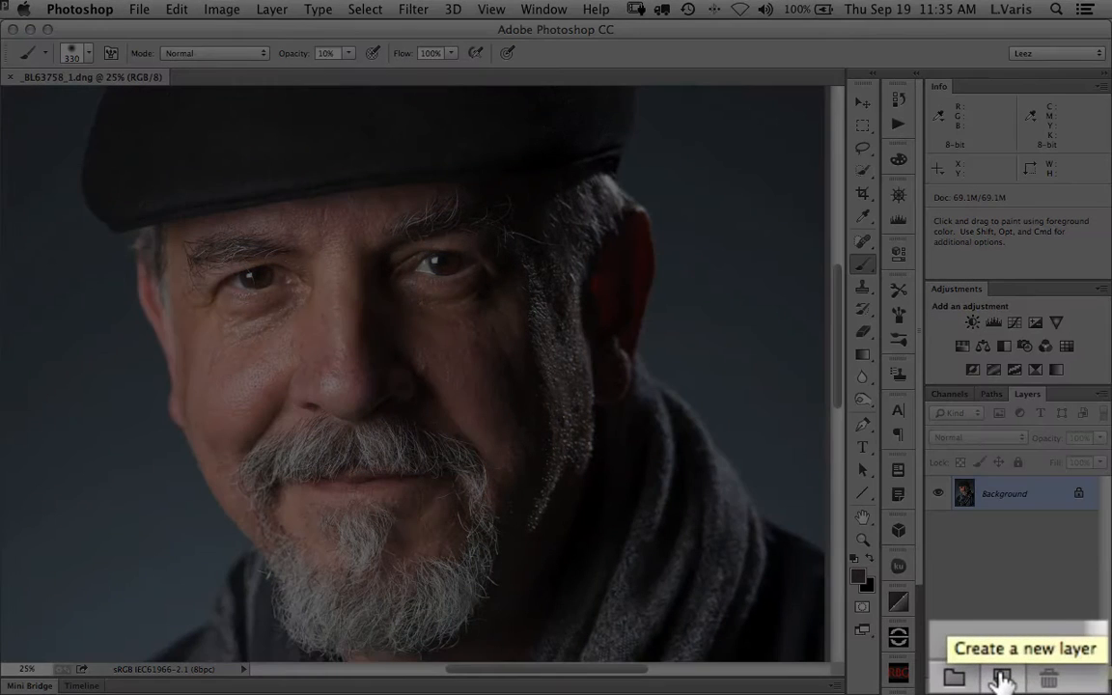
left_click(1001, 679)
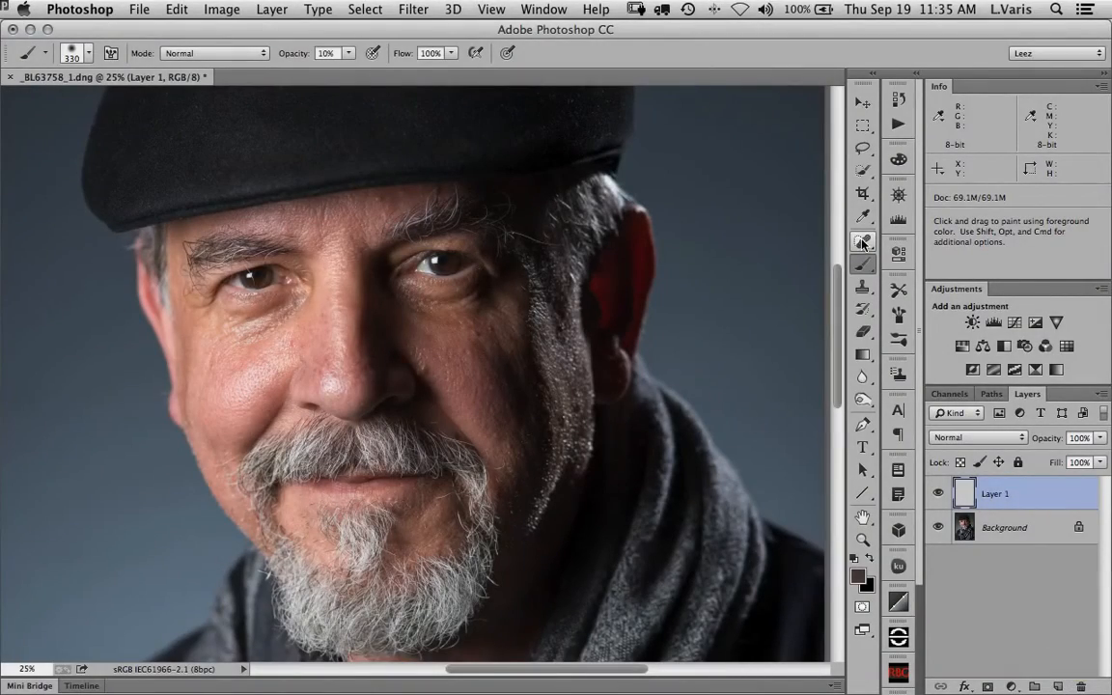
left_click(864, 244)
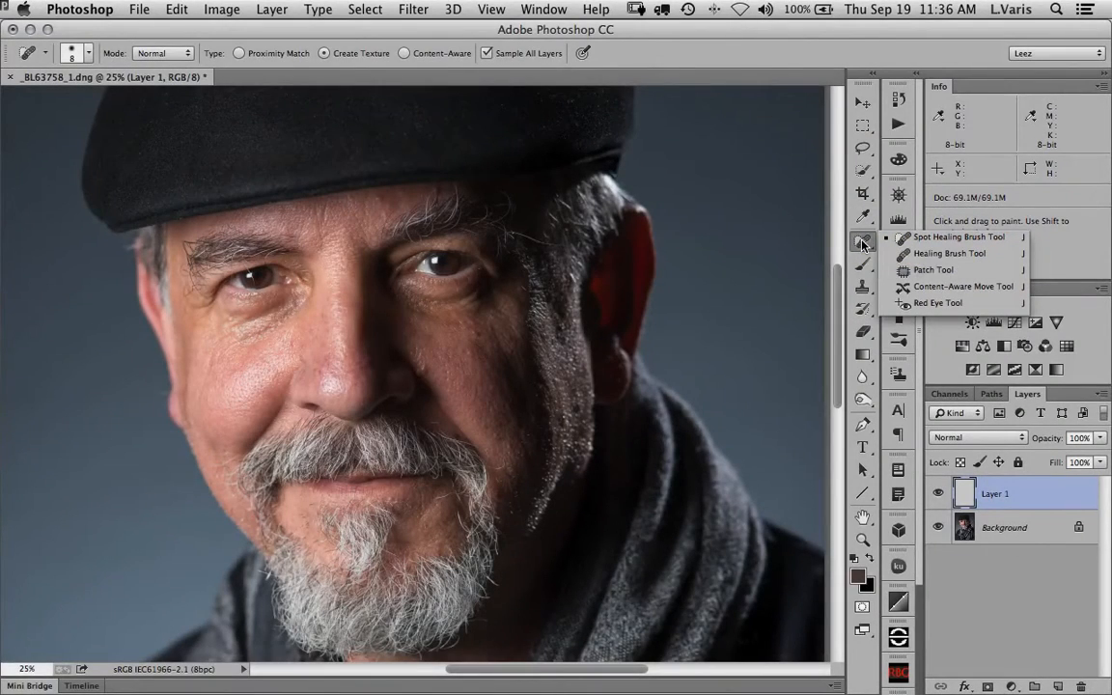
left_click(862, 245)
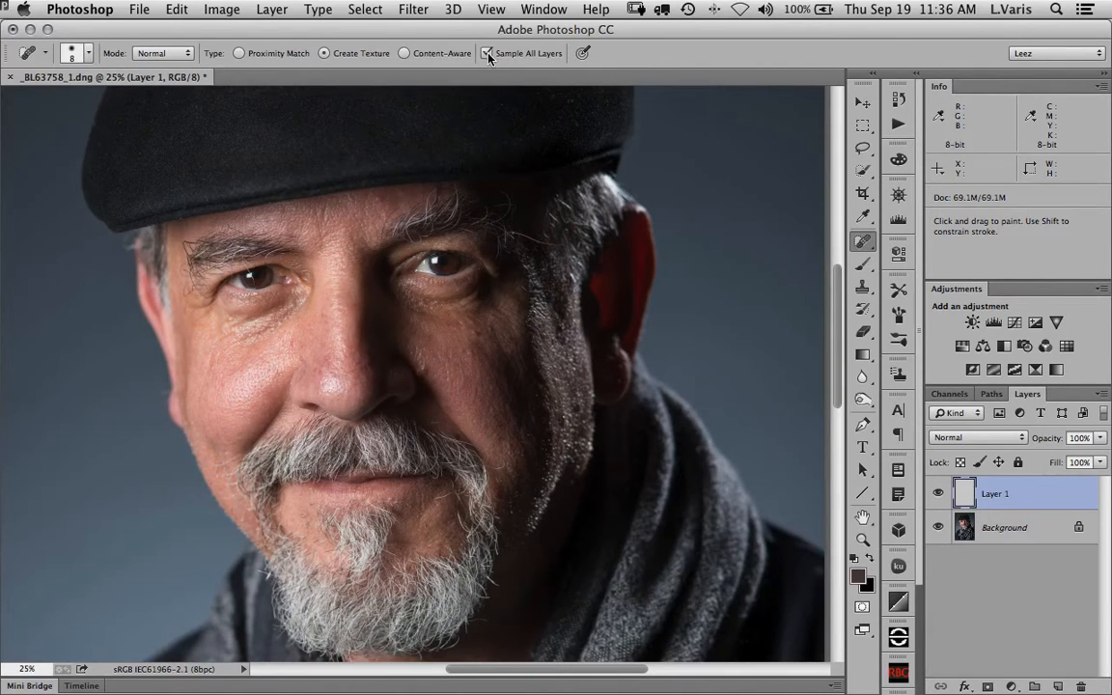
Rename the new layer as spotting.
double_click(995, 495)
type("so")
type("otting")
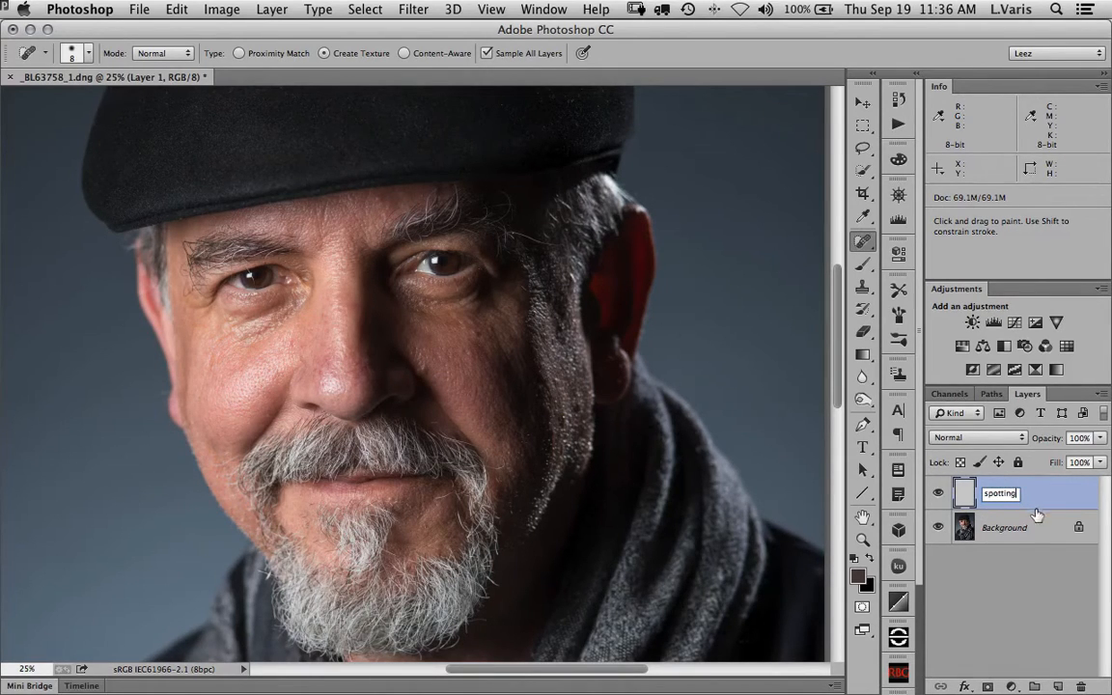
key("Return")
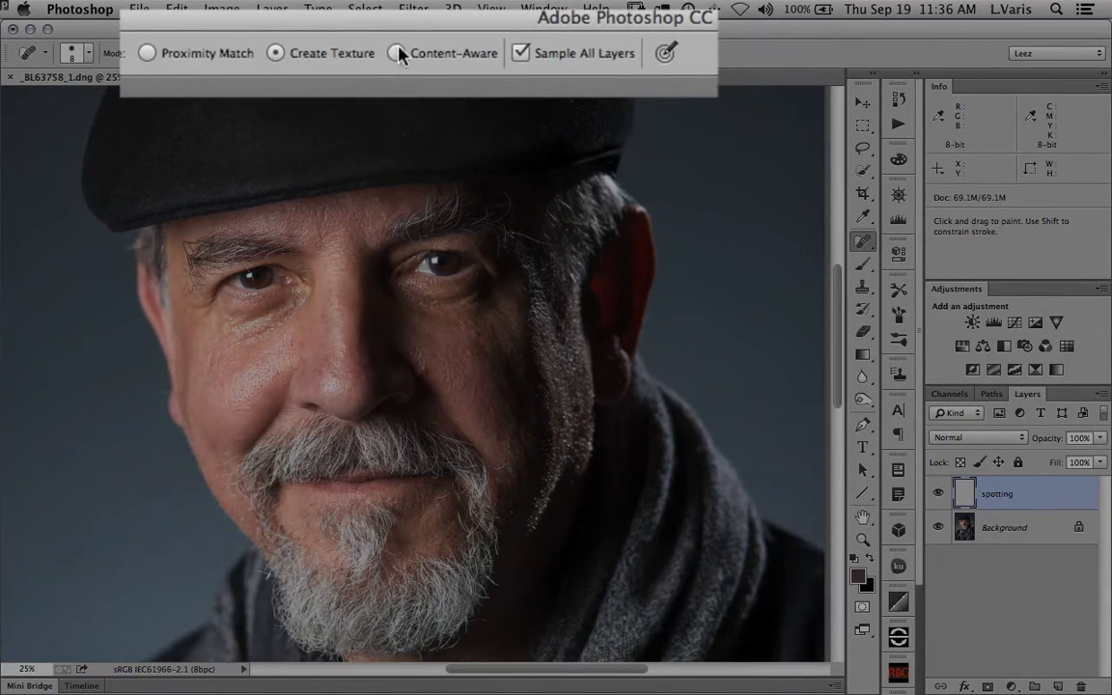
Set the Spot Healing Brush to Content-Aware at size 35 and heal the blemishes on the shadowed cheek and side of the nose.
left_click(397, 56)
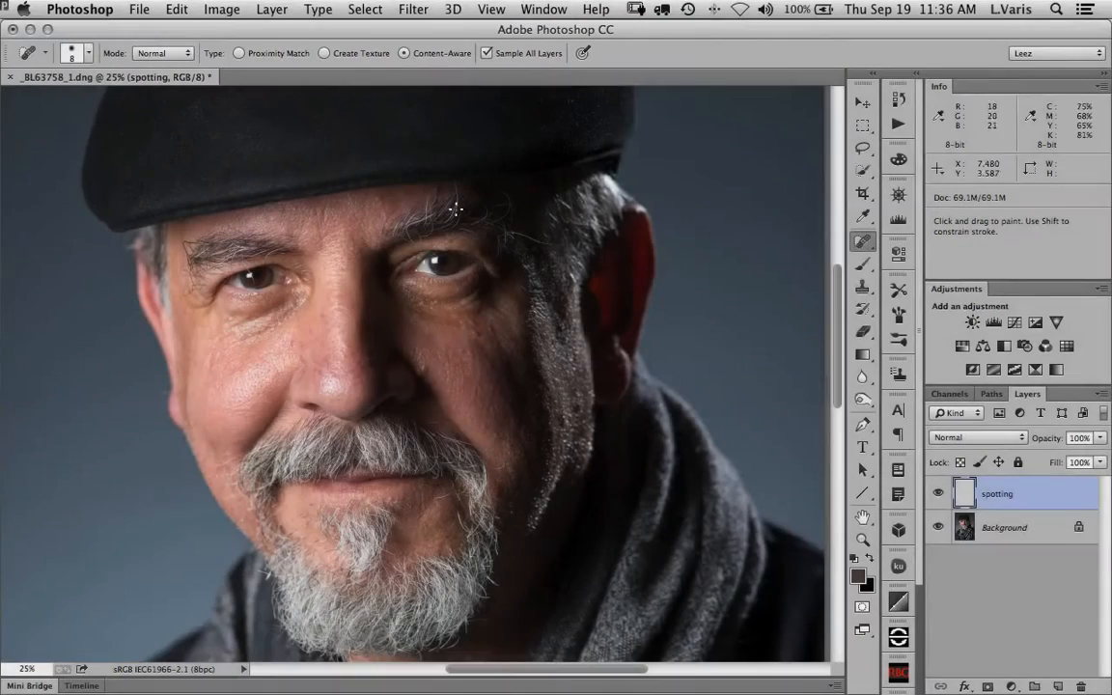
key("super+space")
left_click(453, 371)
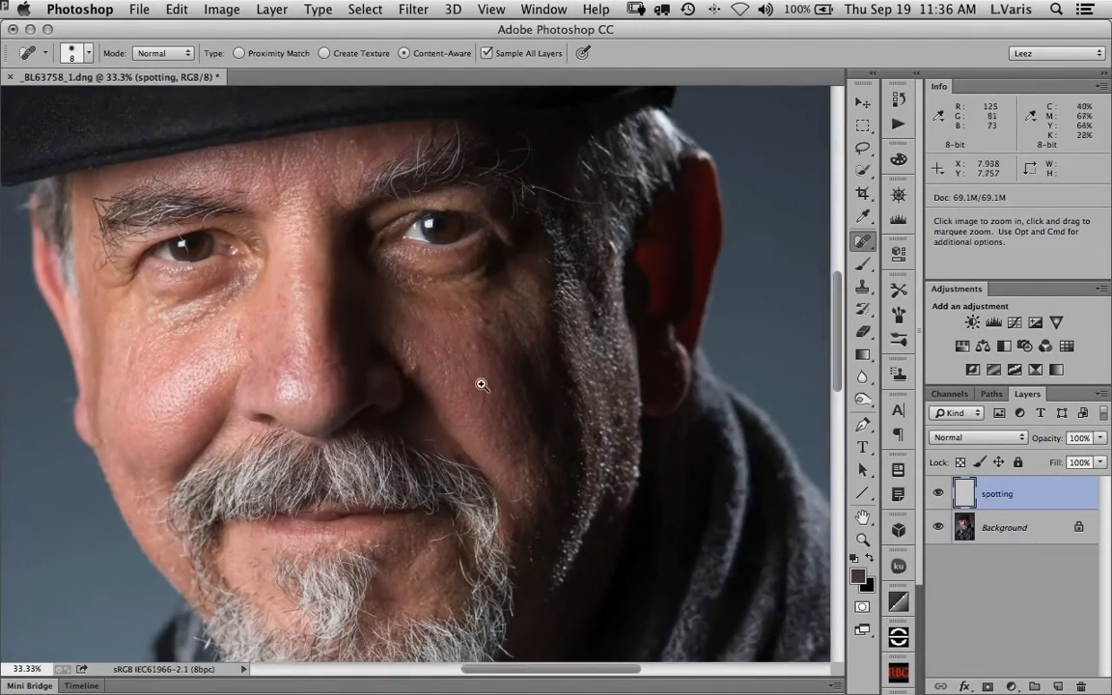
left_click(474, 387)
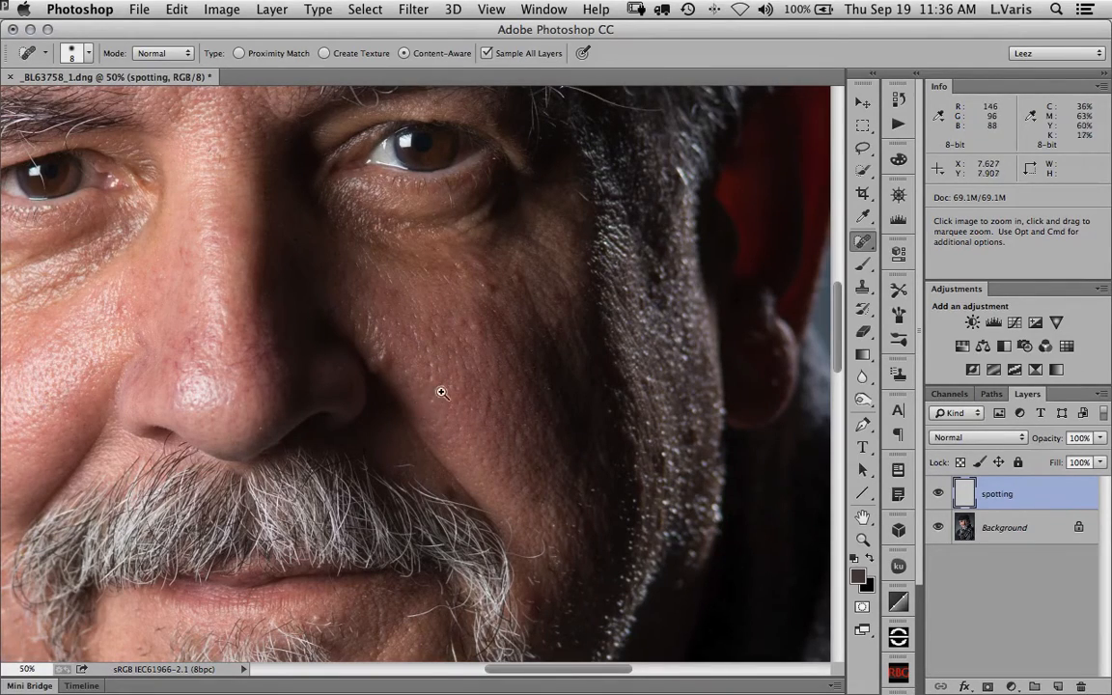
left_click(446, 396)
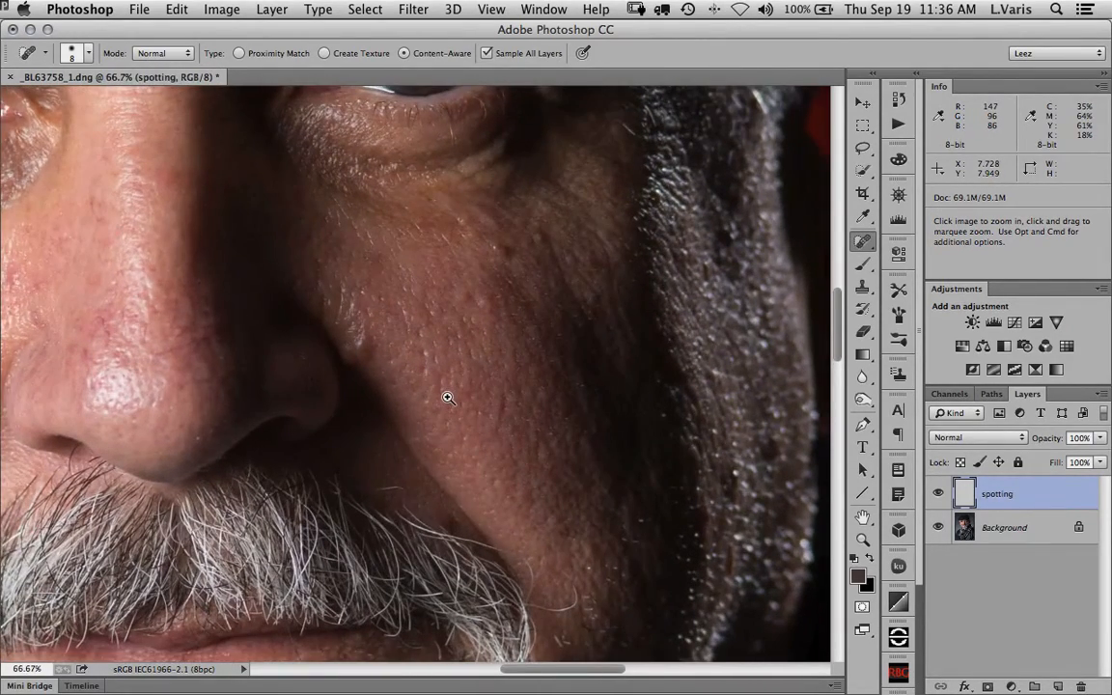
left_click(448, 397)
scroll(466, 414, "up", 5)
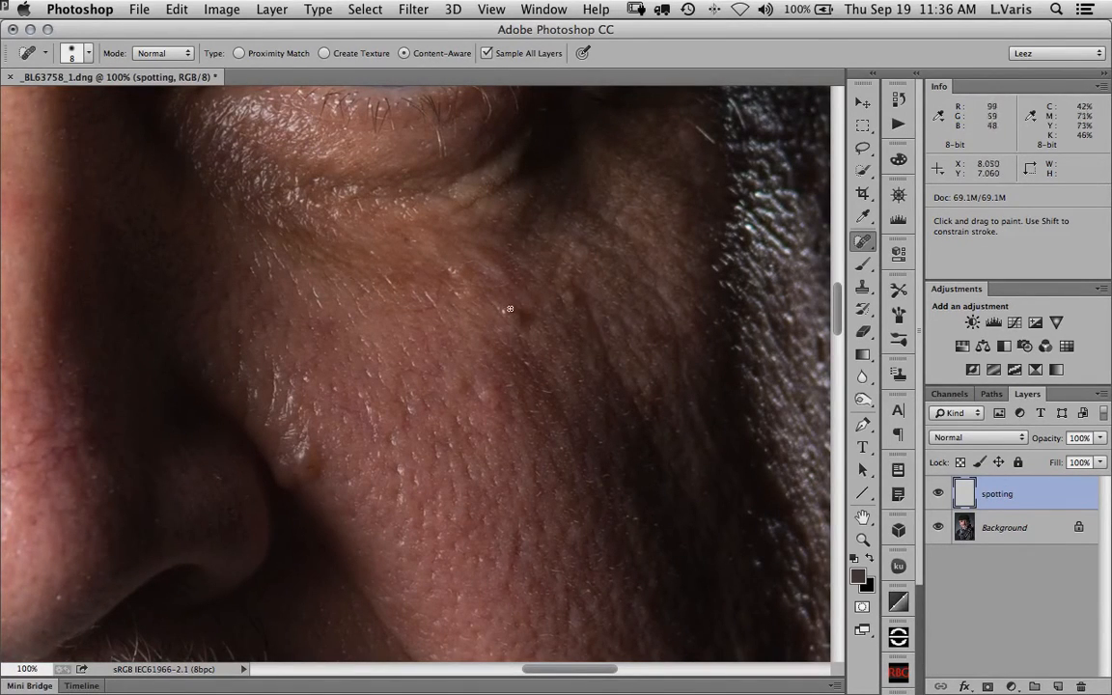
key("bracketright")
key("bracketright")
key("bracketright")
left_click_drag(514, 315, 523, 317)
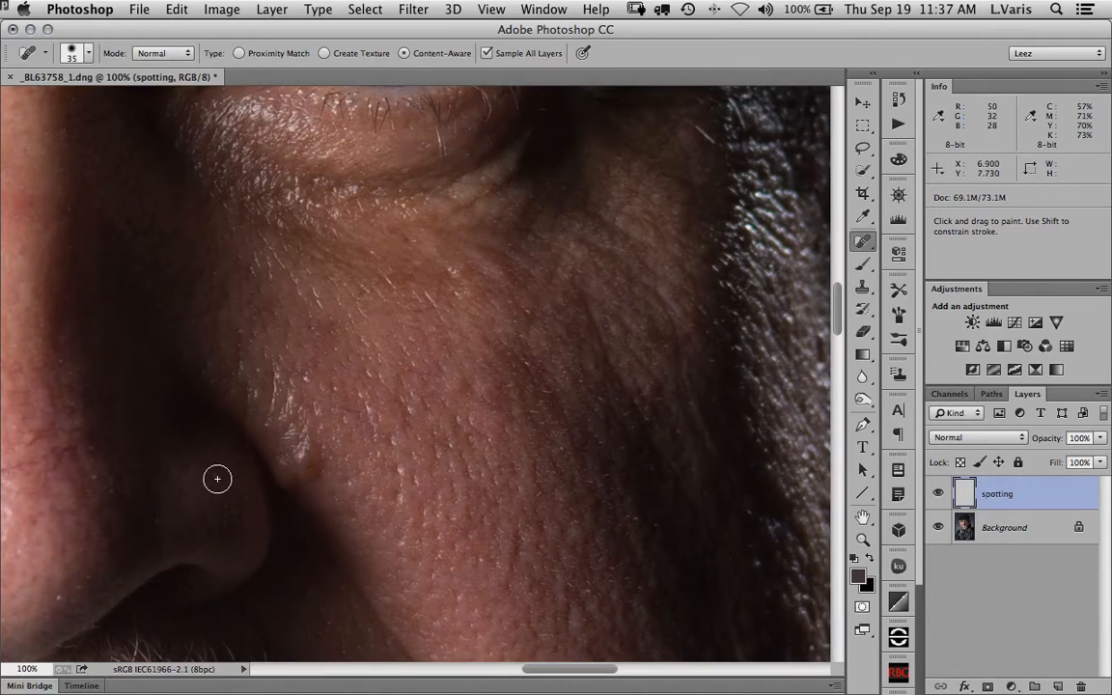
left_click(233, 478)
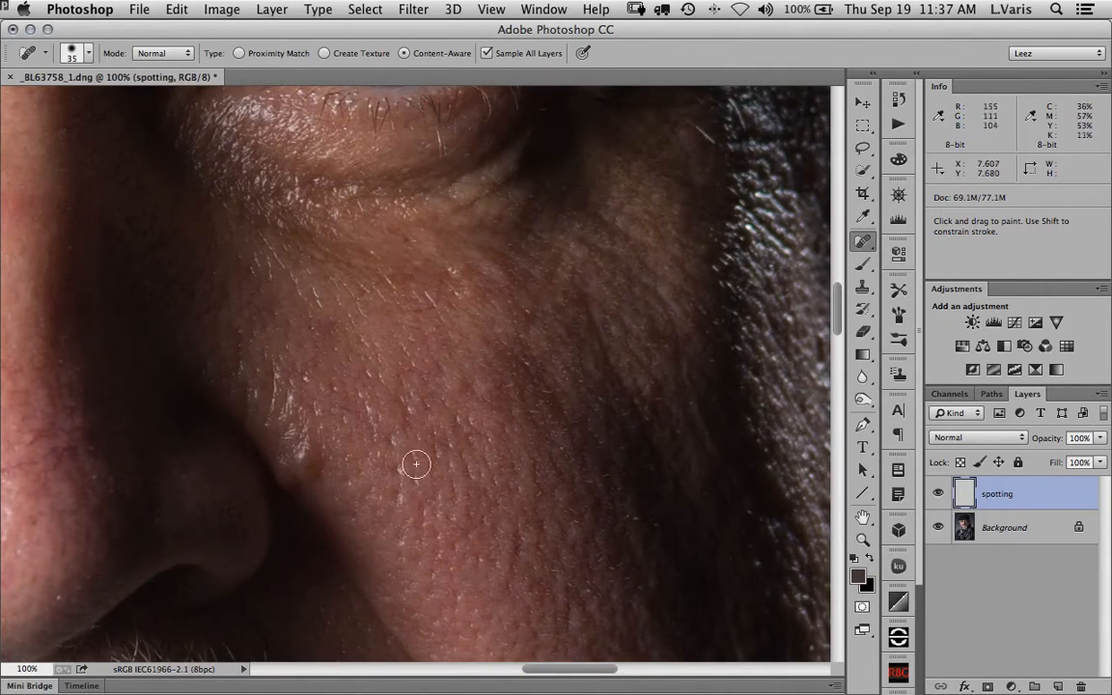
Heal the blemish at the temple beside the hairline and reduce the healing brush to size 10.
left_click_drag(509, 327, 439, 552)
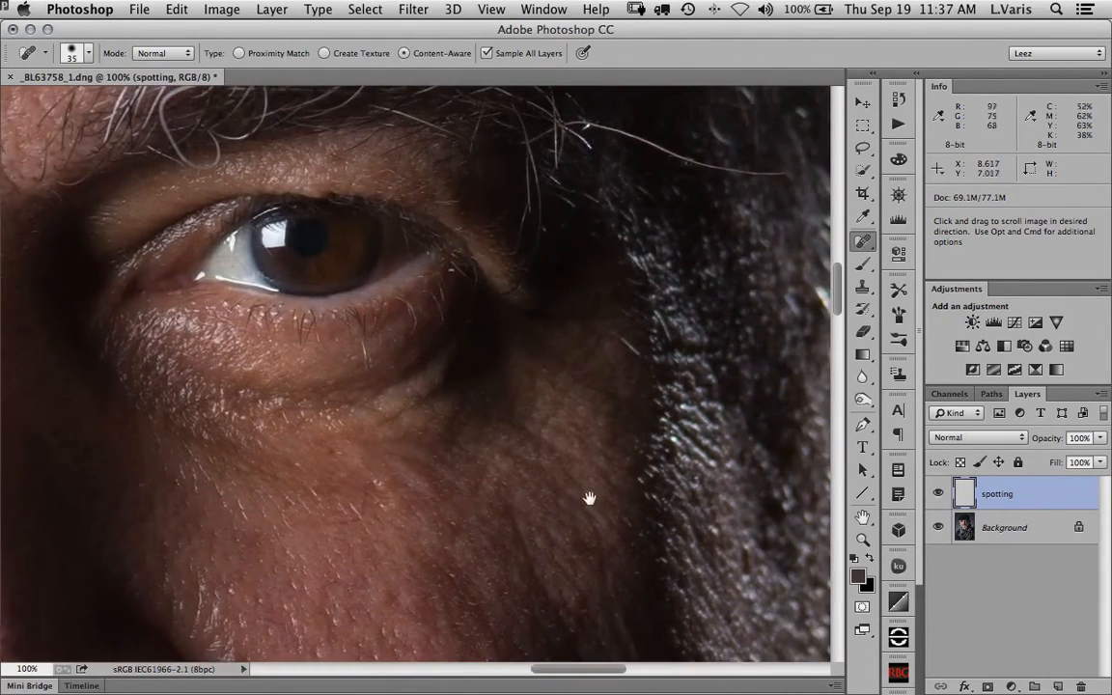
mouse_move(589, 498)
left_mouse_down()
mouse_move(488, 430)
mouse_move(483, 401)
left_mouse_up()
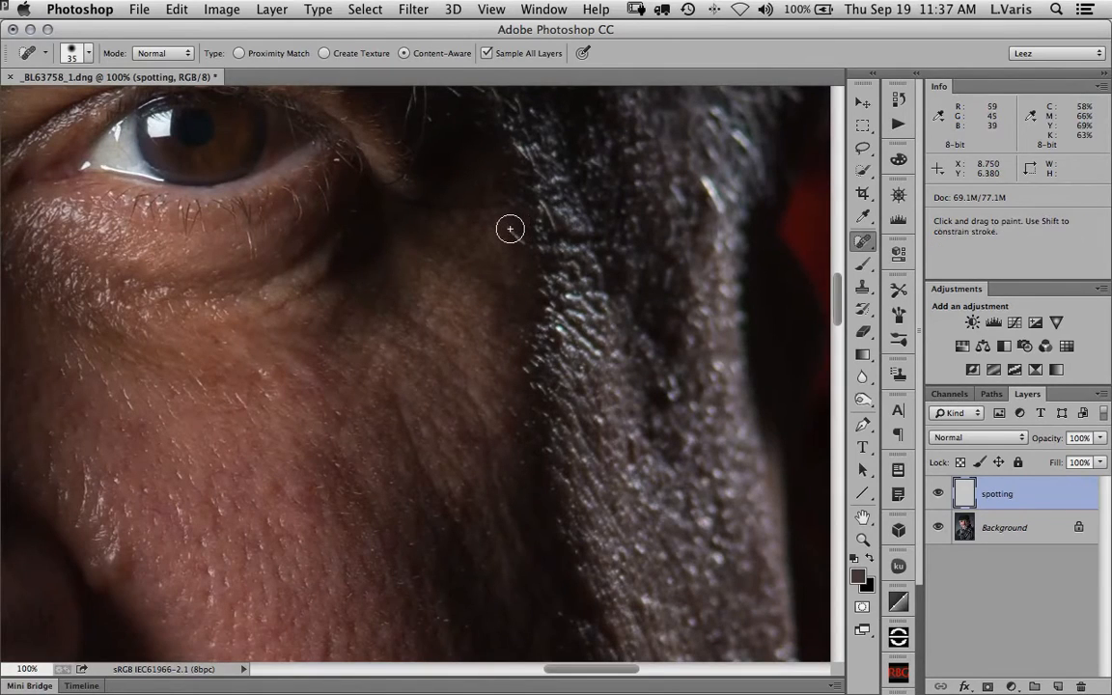
key("bracketleft")
key("bracketleft")
mouse_move(510, 228)
left_mouse_down()
mouse_move(496, 223)
mouse_move(494, 237)
mouse_move(509, 245)
left_mouse_up()
key("bracketleft")
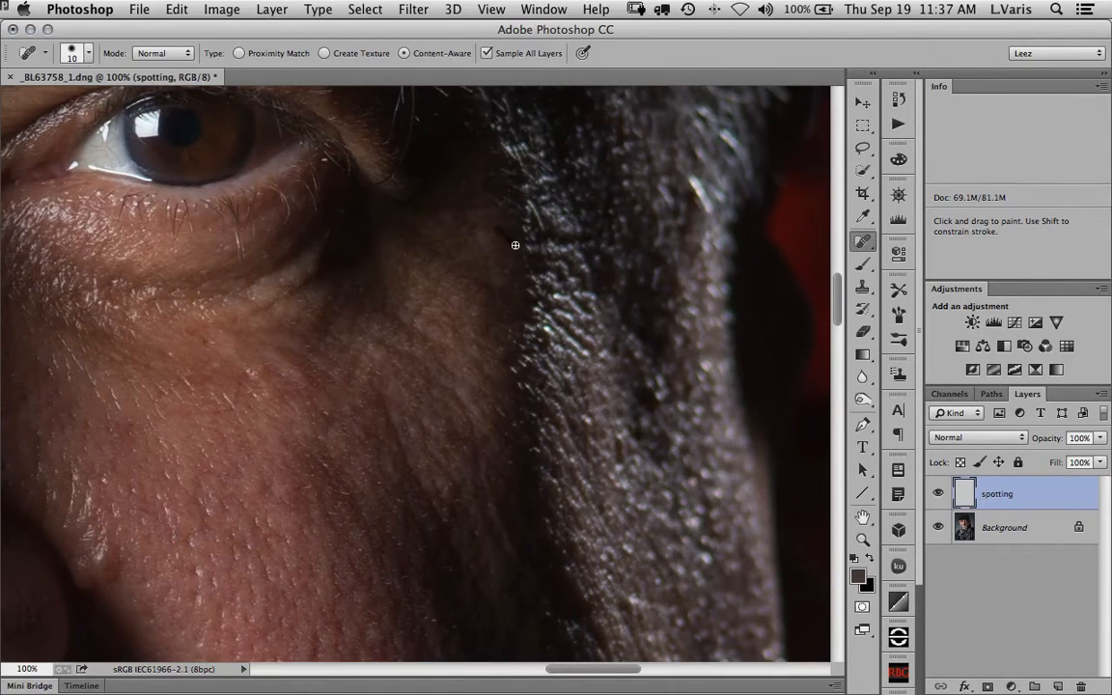
Heal away the long stray eyebrow hair over the temple and the moustache hair curling onto the shadowed cheek.
left_click_drag(443, 273, 390, 498)
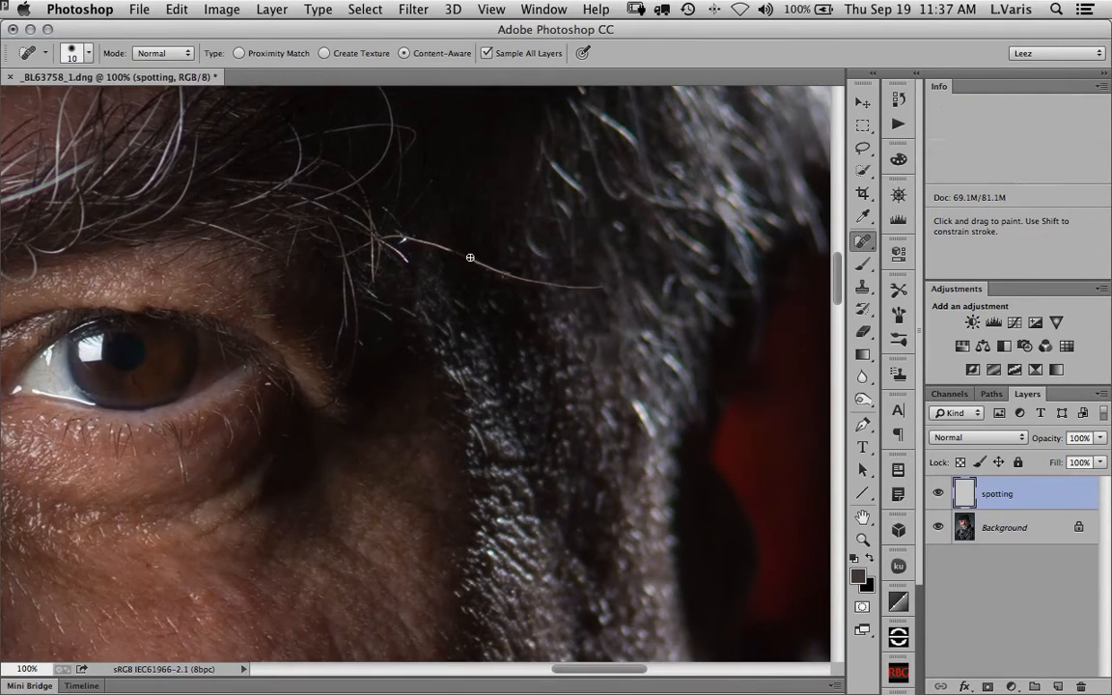
left_click_drag(505, 274, 602, 285)
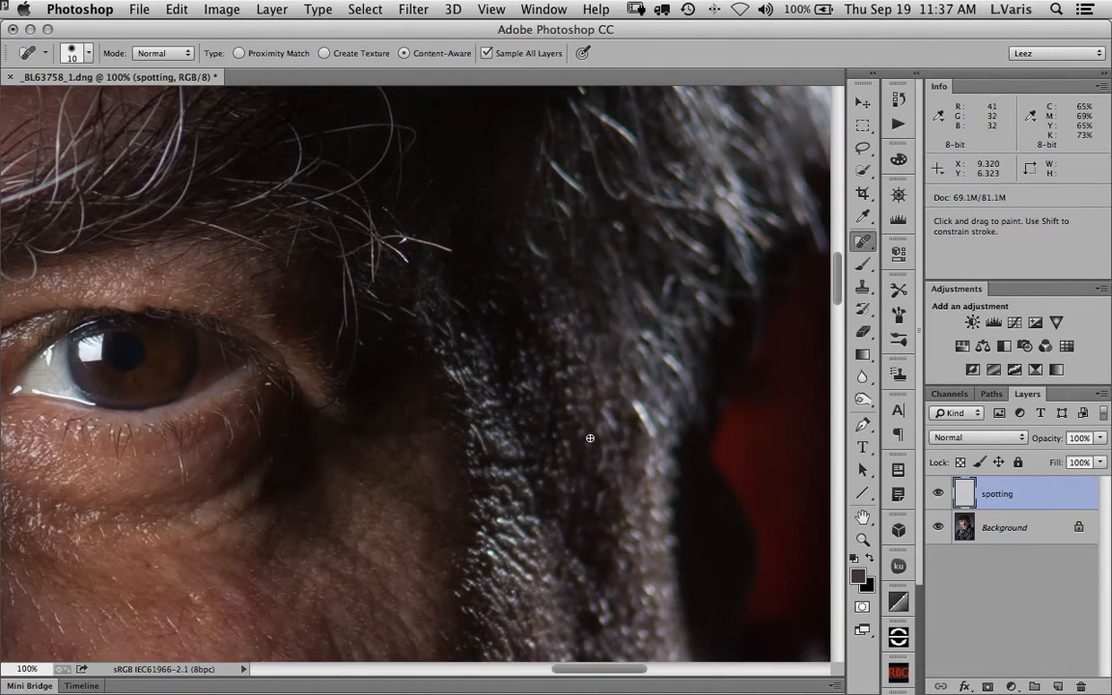
key("space")
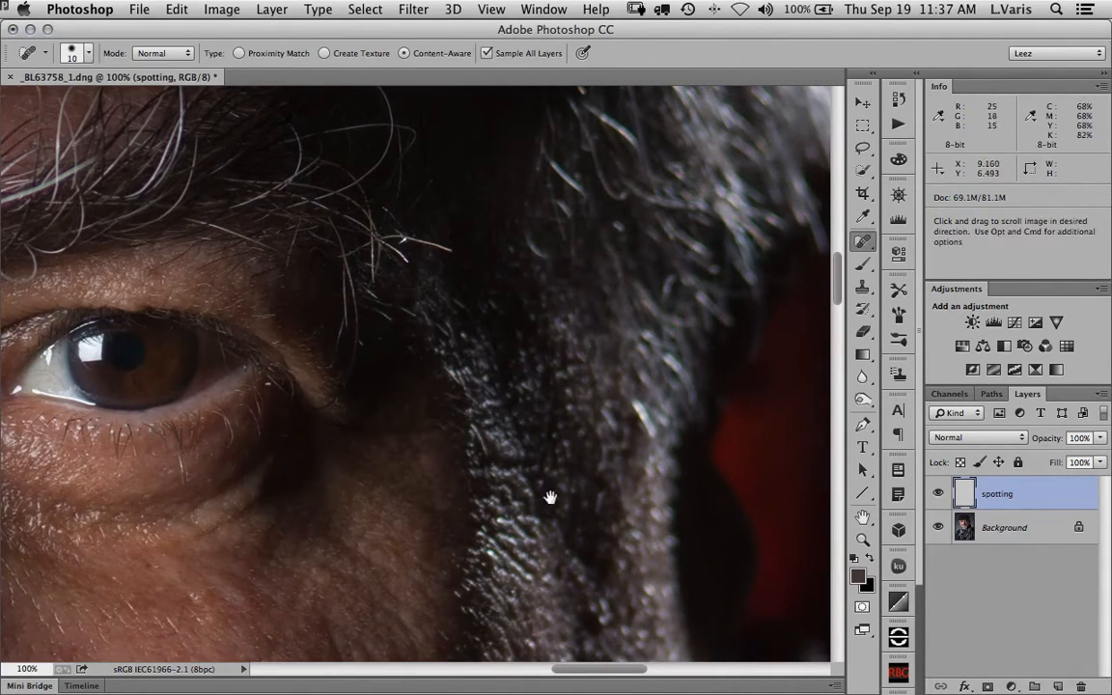
left_click_drag(551, 496, 558, 62)
left_click_drag(418, 489, 484, 220)
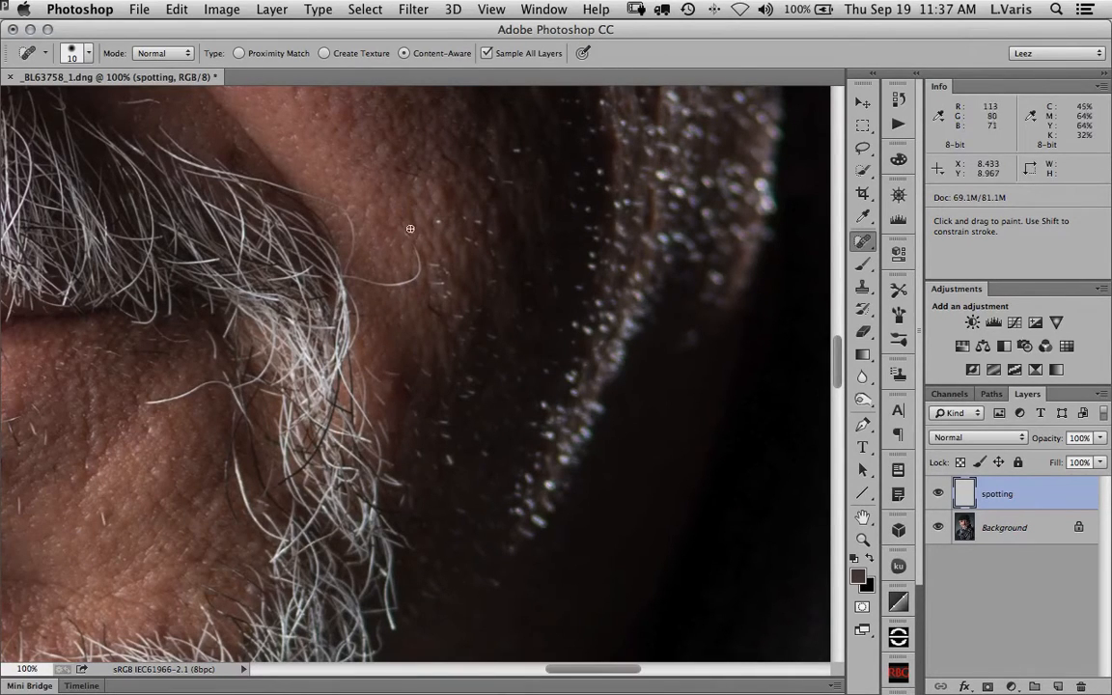
mouse_move(403, 228)
left_mouse_down()
mouse_move(419, 276)
mouse_move(365, 281)
left_mouse_up()
Heal away the stray eyebrow hair crossing the brightly lit eye and the short hair over its upper eyelid.
mouse_move(397, 170)
left_mouse_down()
mouse_move(421, 191)
mouse_move(376, 227)
mouse_move(377, 521)
left_mouse_up()
mouse_move(344, 423)
left_mouse_down()
mouse_move(490, 375)
mouse_move(769, 405)
left_mouse_up()
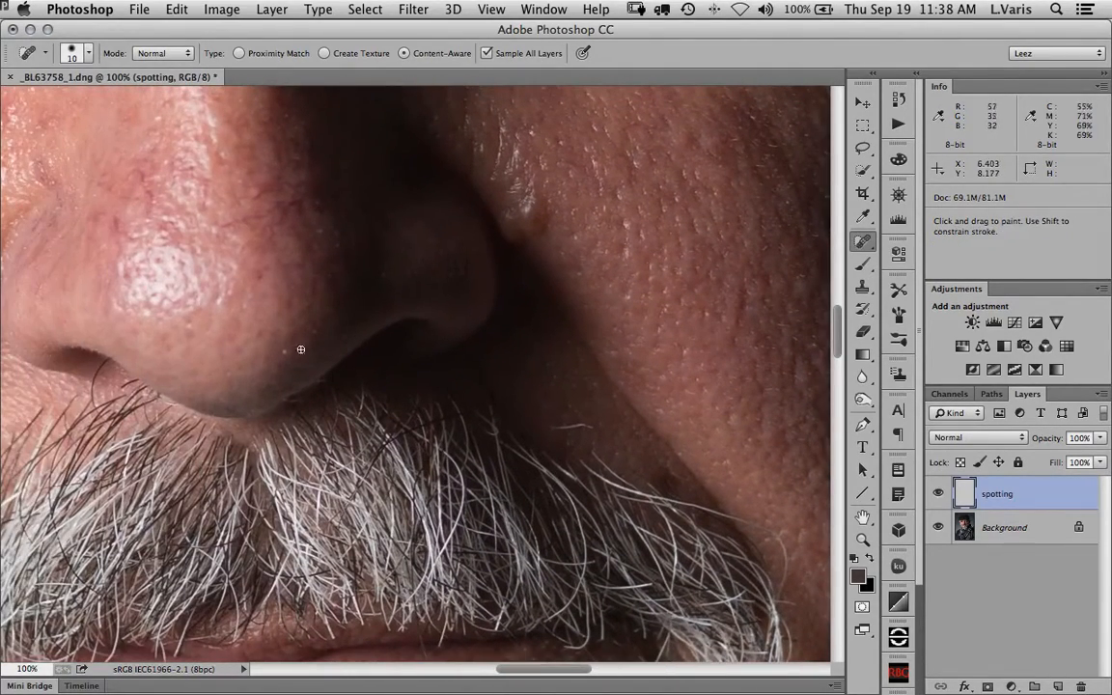
left_click_drag(260, 305, 406, 357)
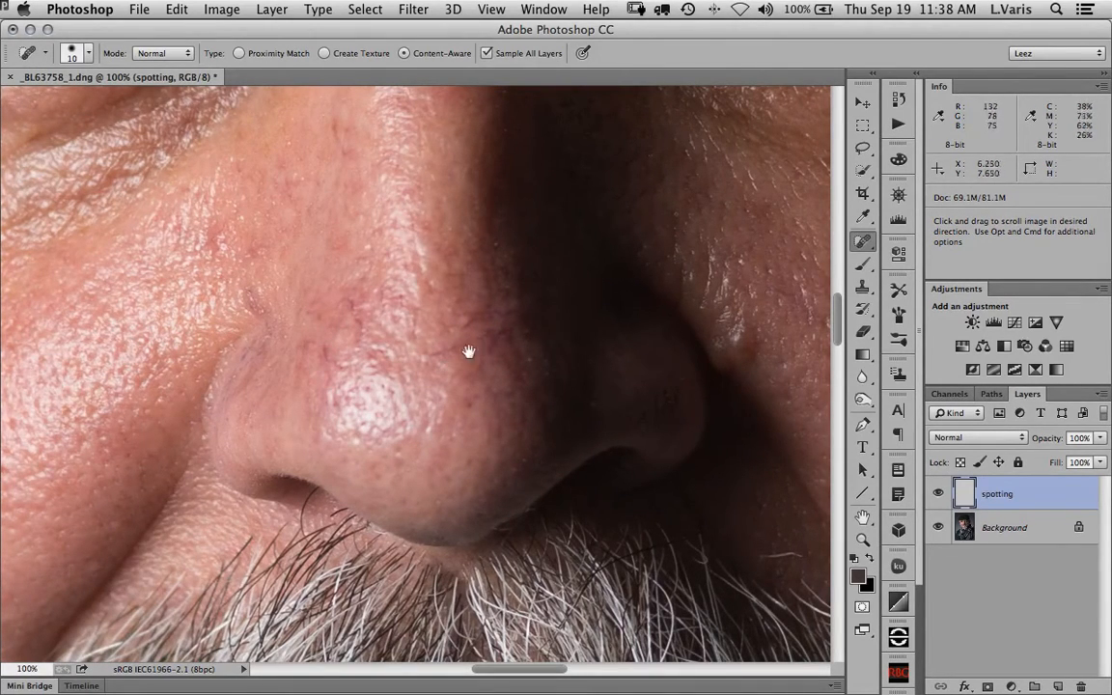
left_click_drag(296, 301, 515, 463)
mouse_move(362, 380)
left_mouse_down()
mouse_move(305, 471)
mouse_move(358, 506)
left_mouse_up()
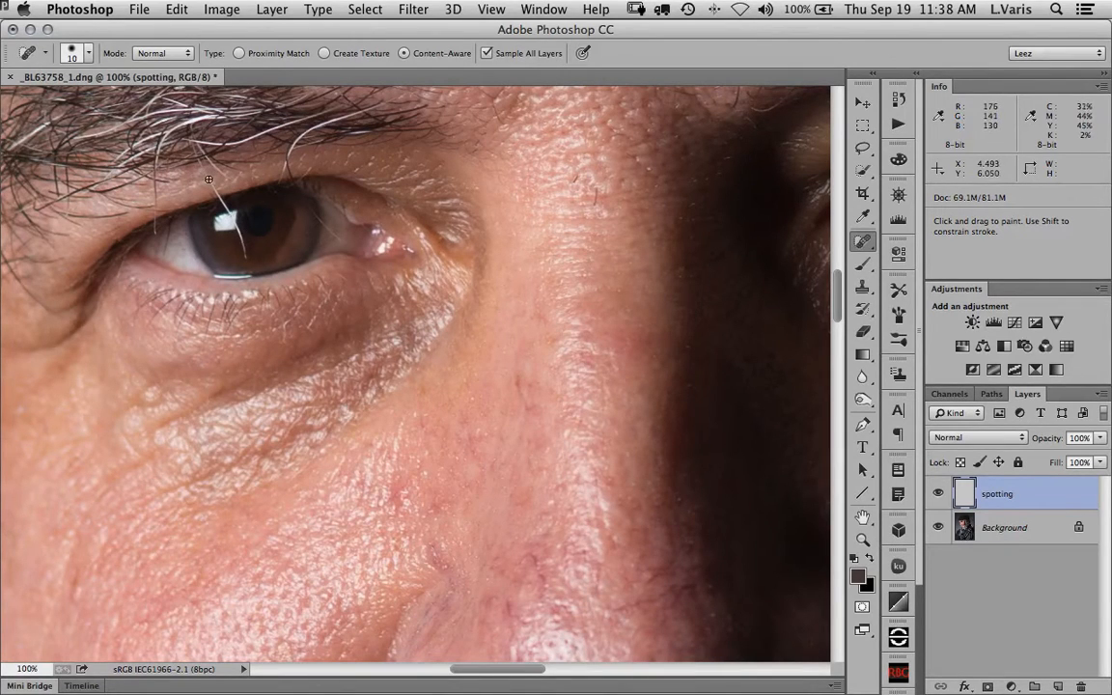
left_click_drag(210, 179, 212, 185)
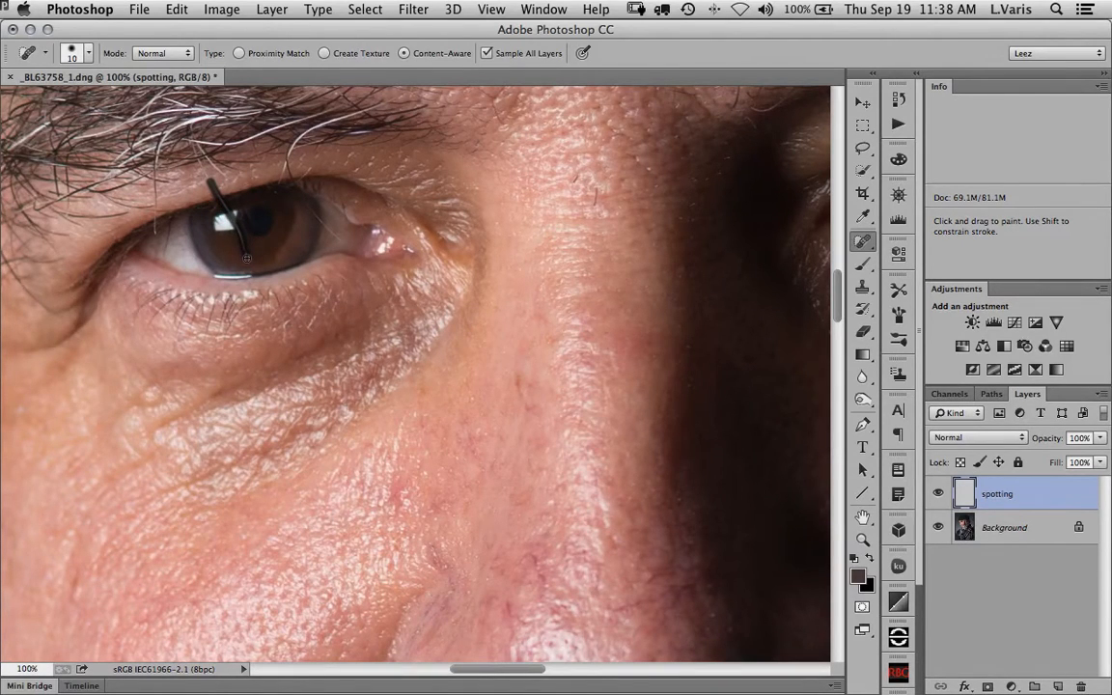
left_click_drag(247, 258, 247, 259)
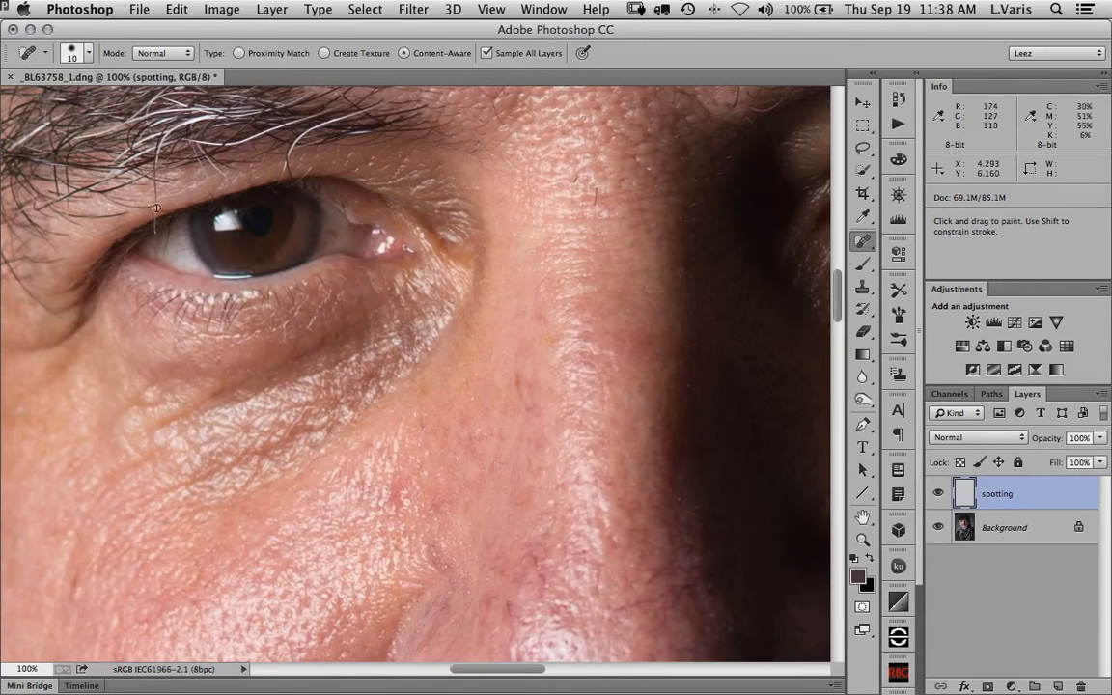
left_click_drag(156, 210, 155, 232)
Heal the small spots on the bare skin beside and below the corner of the mouth.
left_click_drag(227, 439, 380, 302)
mouse_move(375, 580)
left_mouse_down()
mouse_move(363, 371)
mouse_move(317, 181)
left_mouse_up()
mouse_move(512, 378)
left_mouse_down()
mouse_move(504, 330)
mouse_move(488, 334)
mouse_move(454, 383)
left_mouse_up()
left_click(404, 340)
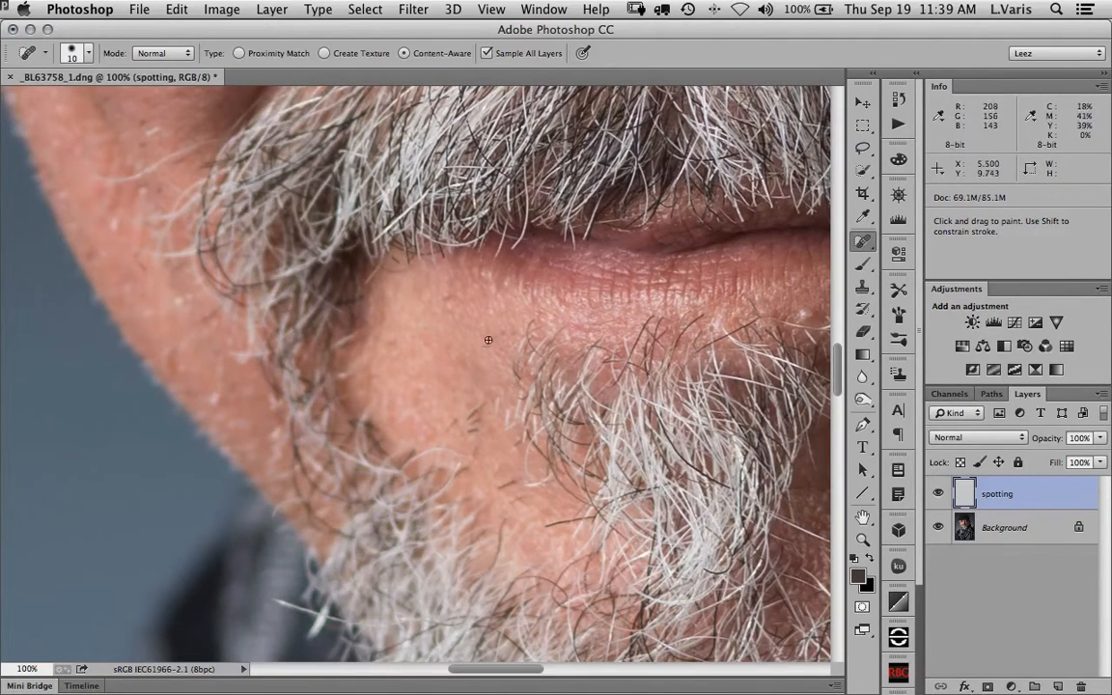
left_click(436, 310)
left_click(401, 269)
Heal the blemish on the forehead just beneath the hat brim, near the shadowed side's eyebrow.
key("space")
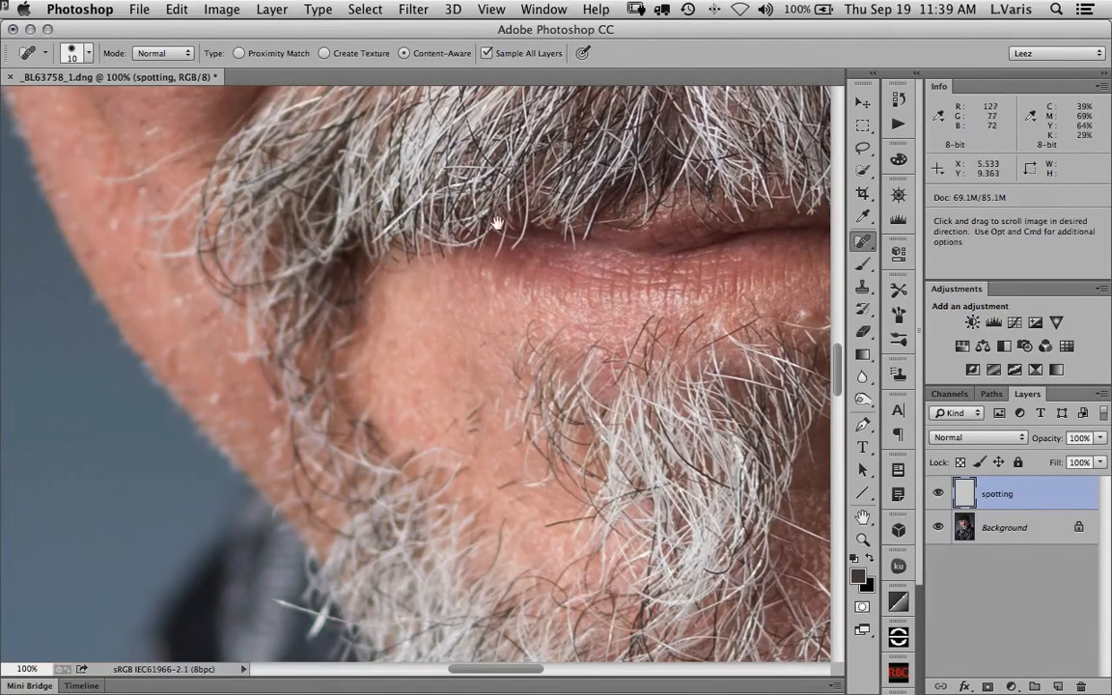
left_click_drag(502, 180, 318, 404)
left_click_drag(444, 145, 436, 534)
left_click_drag(428, 430, 435, 474)
left_click_drag(434, 367, 455, 566)
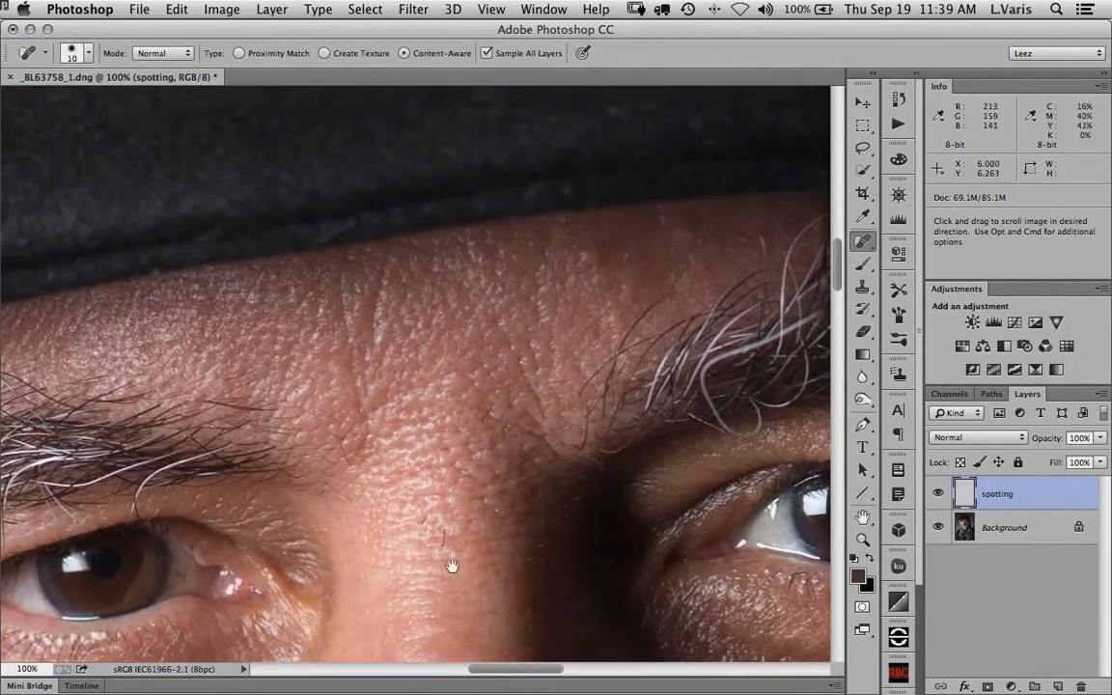
left_click_drag(588, 362, 553, 406)
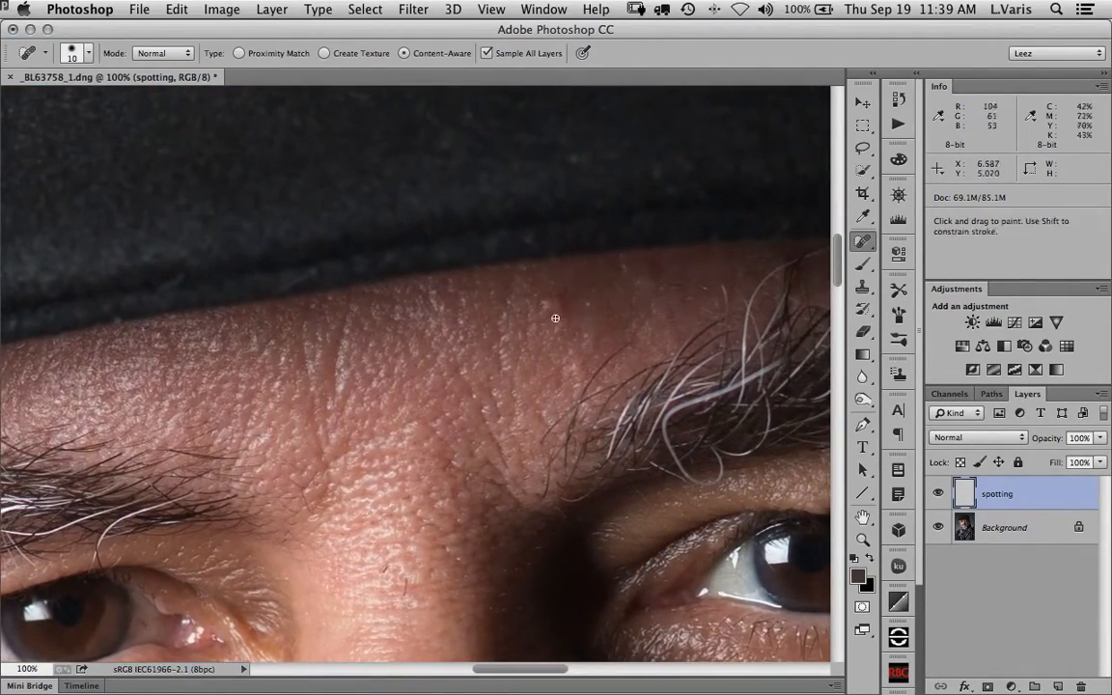
mouse_move(562, 298)
left_mouse_down()
mouse_move(542, 305)
mouse_move(569, 300)
left_mouse_up()
Heal away the small dark hairs on the bridge of the nose between the eyes.
left_click_drag(431, 406, 386, 278)
left_click_drag(422, 466, 367, 184)
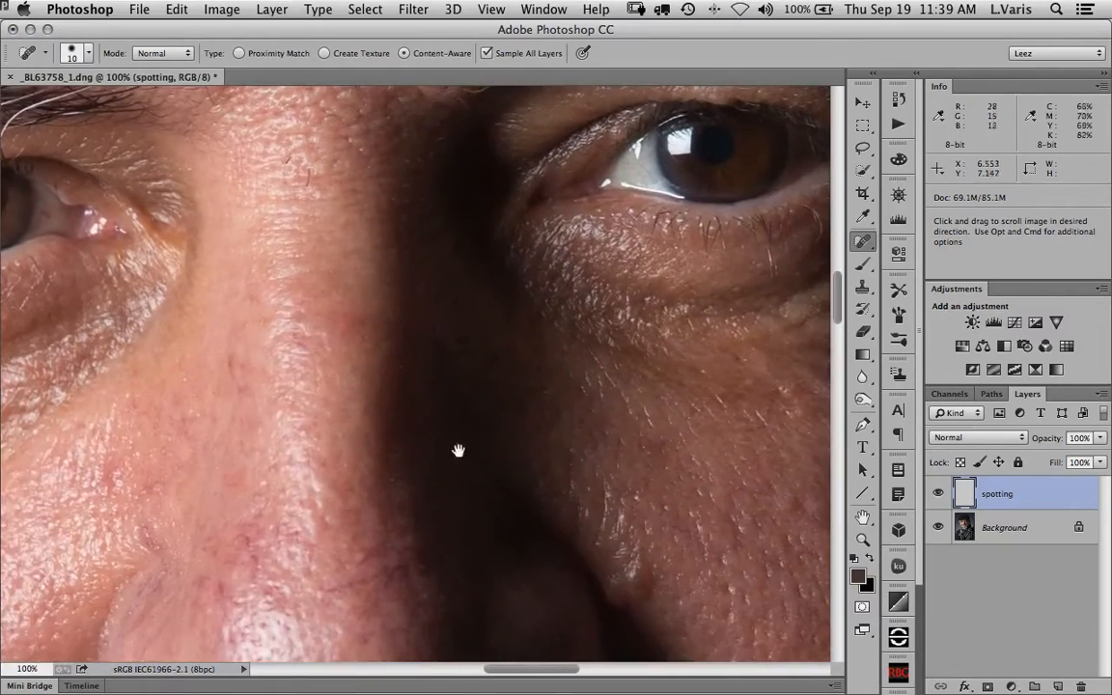
left_click_drag(400, 330, 400, 404)
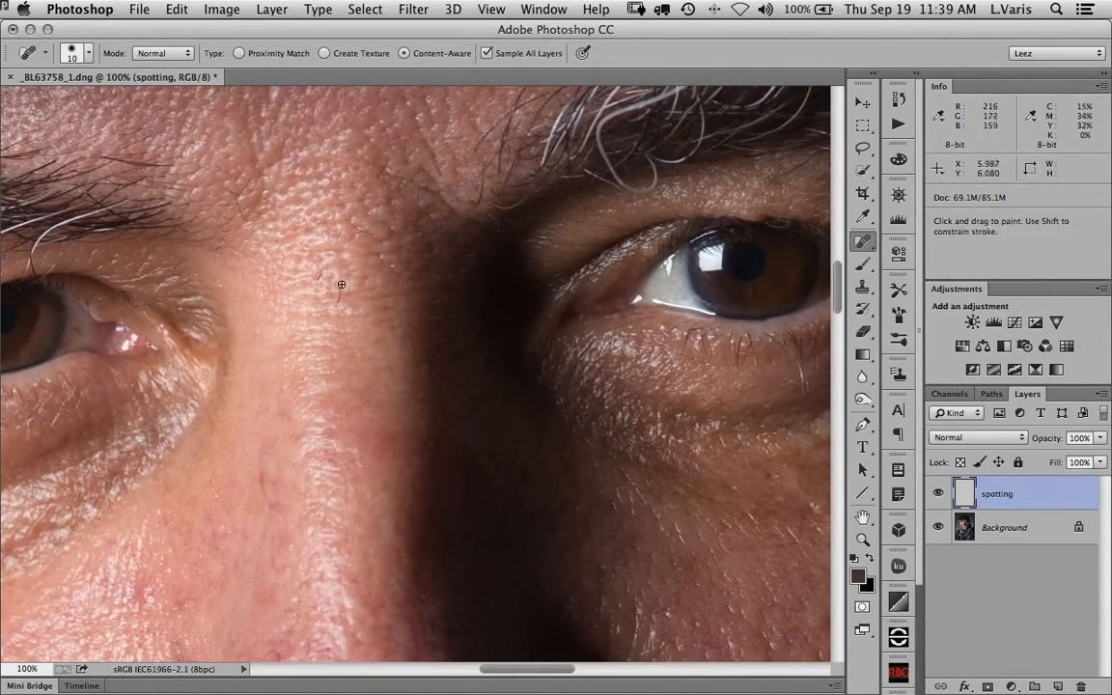
left_click_drag(340, 286, 338, 298)
left_click_drag(292, 241, 284, 257)
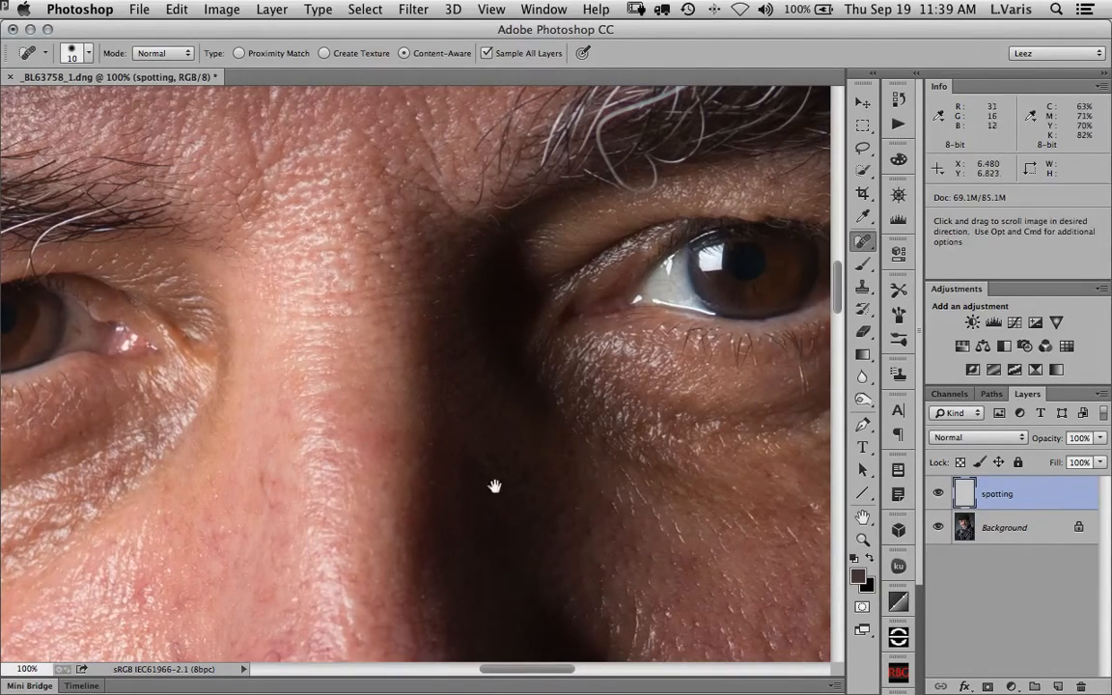
Heal the pale blemish on the upper cheek below the shadowed eye.
mouse_move(496, 483)
left_mouse_down()
mouse_move(472, 204)
mouse_move(600, 166)
mouse_move(460, 254)
left_mouse_up()
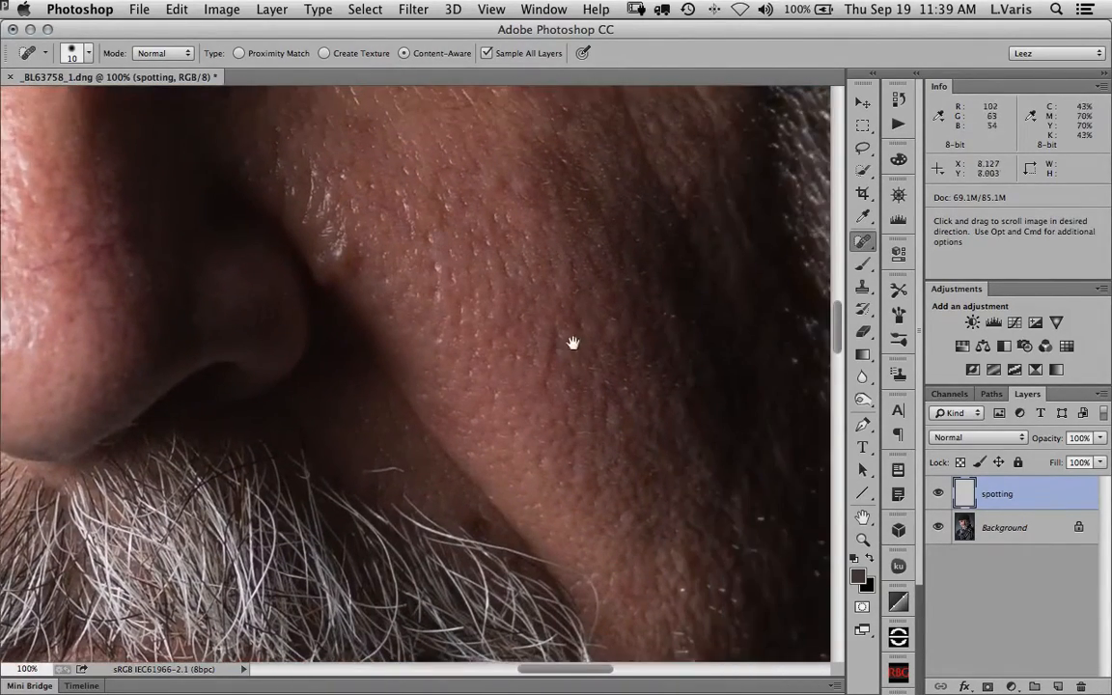
left_click_drag(521, 304, 338, 307)
left_click_drag(337, 184, 389, 392)
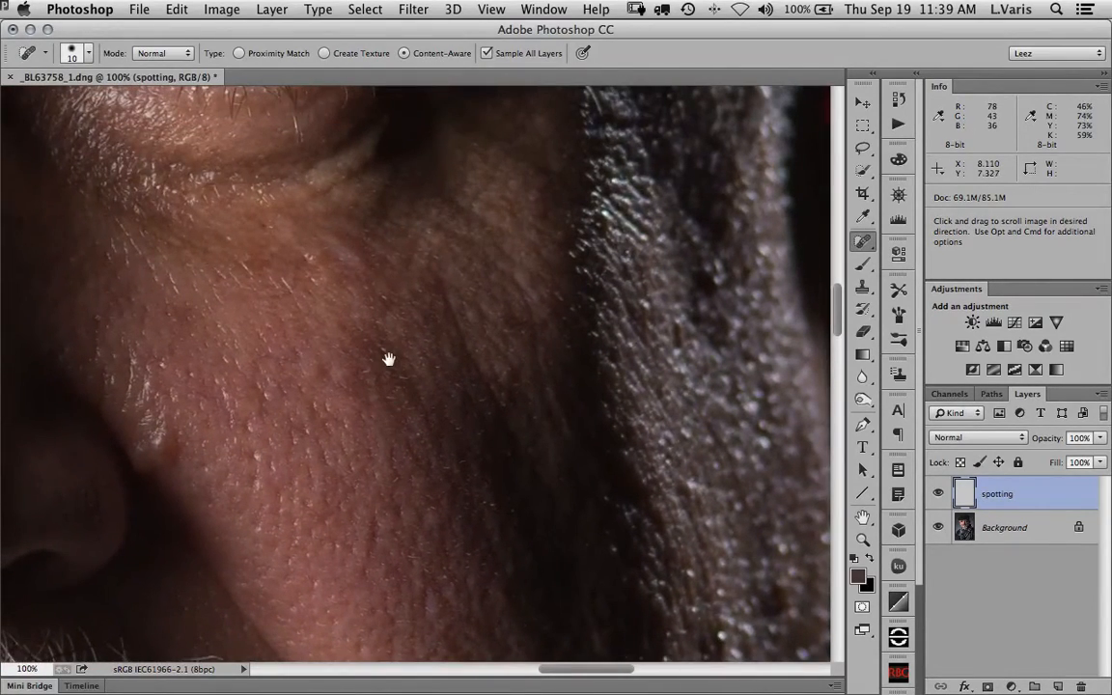
left_click_drag(315, 321, 369, 457)
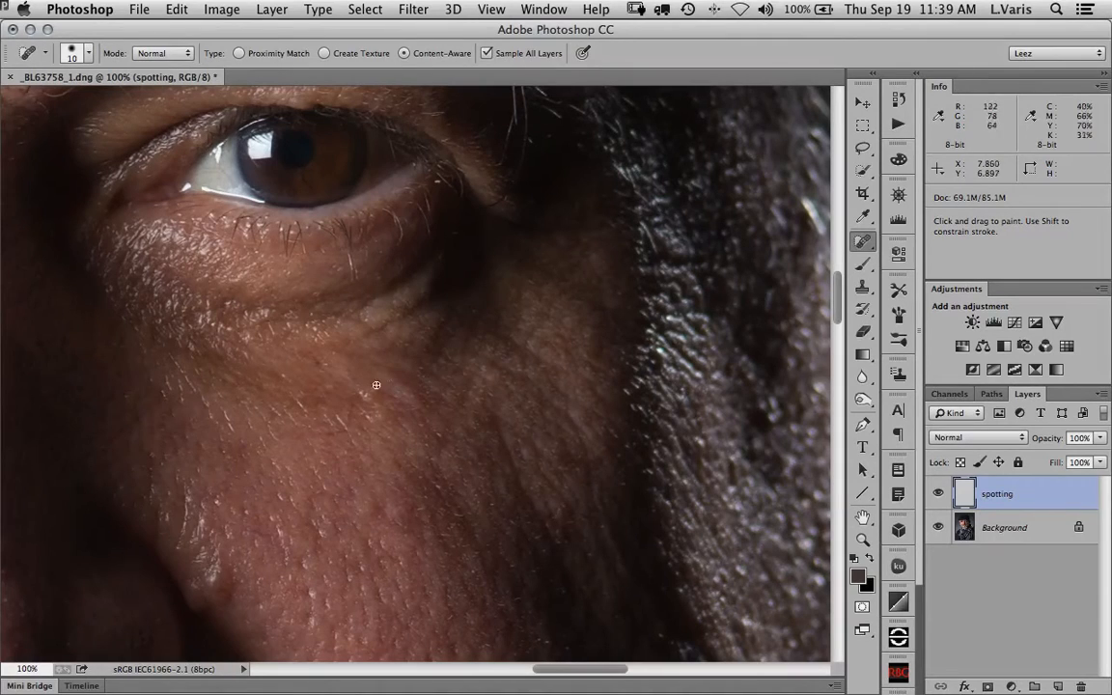
mouse_move(357, 386)
left_mouse_down()
mouse_move(375, 389)
mouse_move(359, 391)
mouse_move(364, 404)
left_mouse_up()
Set the Spot Healing Brush to Create Texture at size 25 and heal the upper cheek patch below the shadowed eye.
left_click(324, 53)
key("bracketright")
key("bracketright")
key("bracketright")
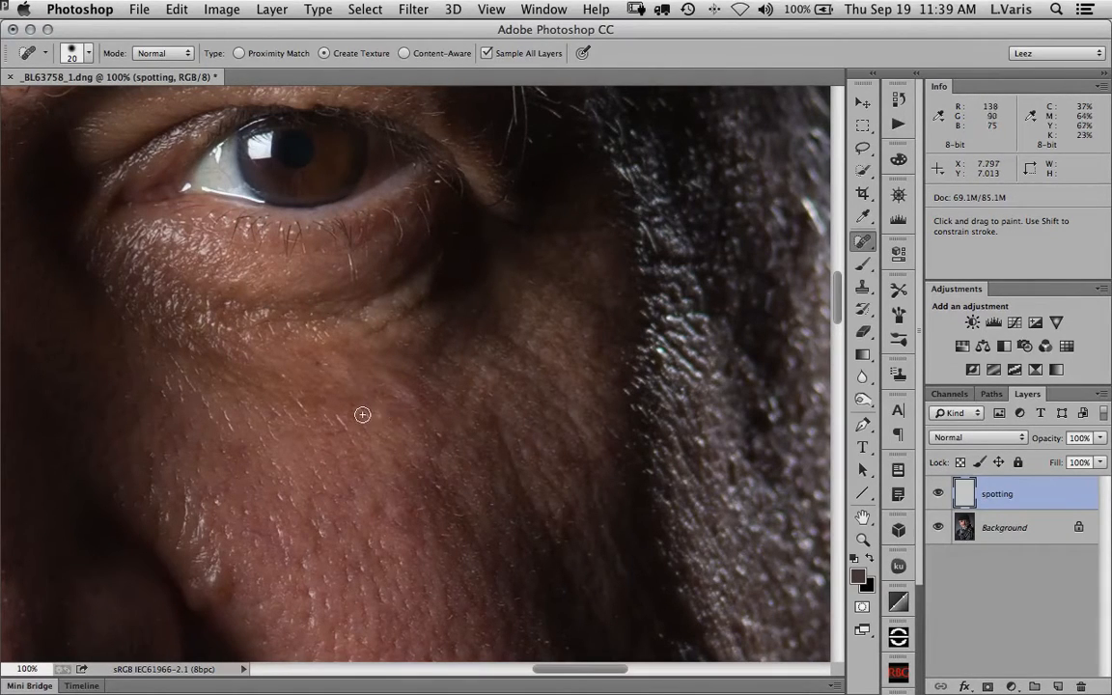
scroll(368, 417, "right", 1)
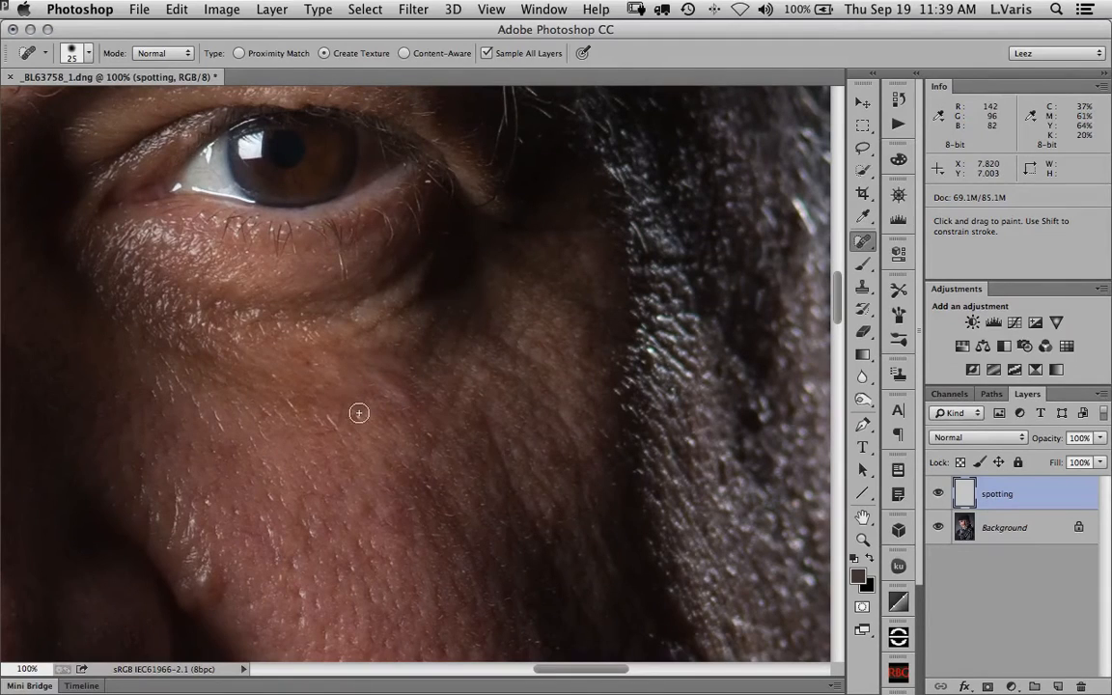
left_click_drag(358, 414, 367, 416)
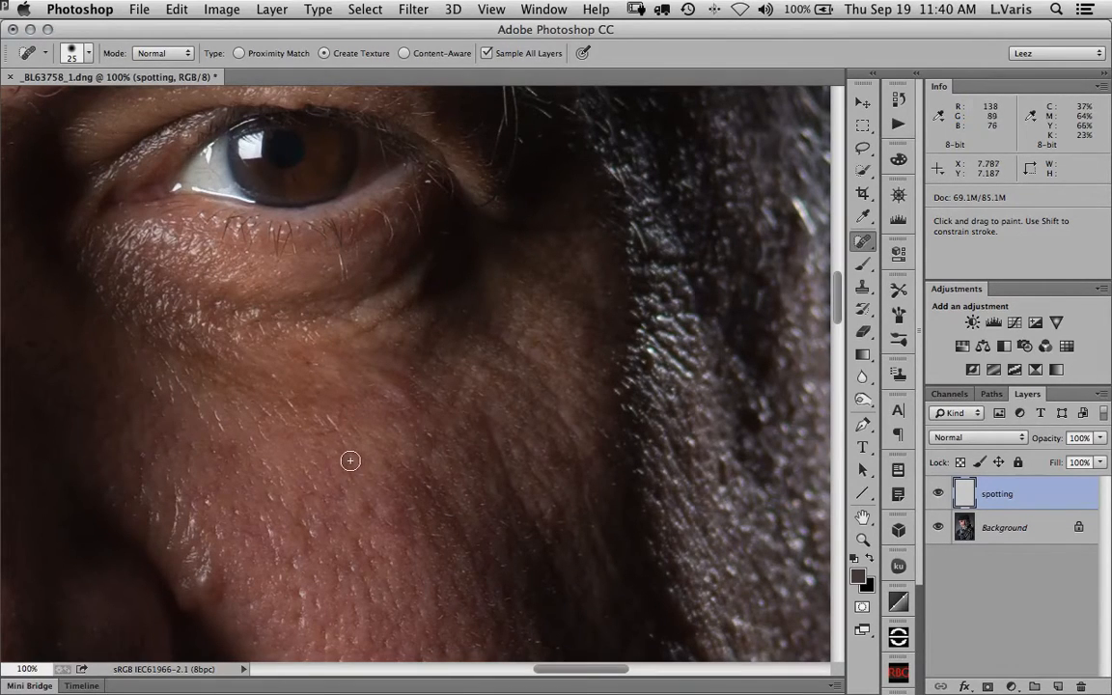
Reduce the healing brush to size 10 and heal the fine spot just under the shadowed eye's bag.
key("bracketleft")
key("bracketleft")
key("bracketleft")
left_click_drag(293, 376, 307, 388)
Set the Spot Healing Brush to Content-Aware at size 40 and heal the mole beside the shadowed nostril.
scroll(392, 598, "down", 5)
scroll(391, 598, "left", 3)
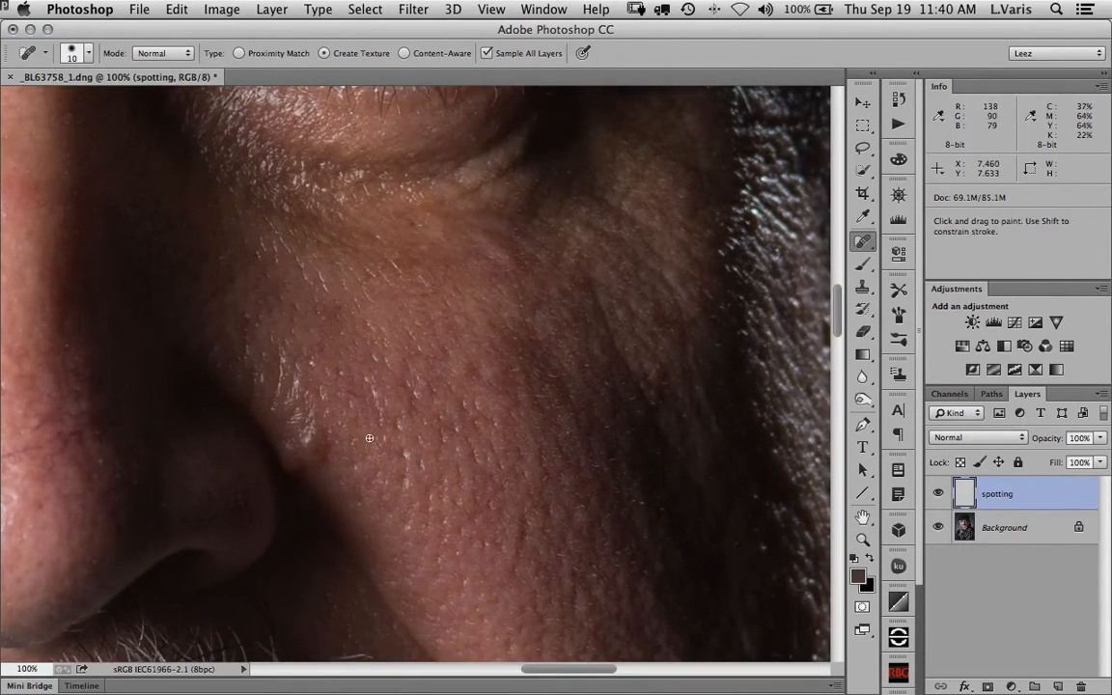
key("bracketright")
key("bracketright")
key("bracketright")
key("bracketright")
key("bracketright")
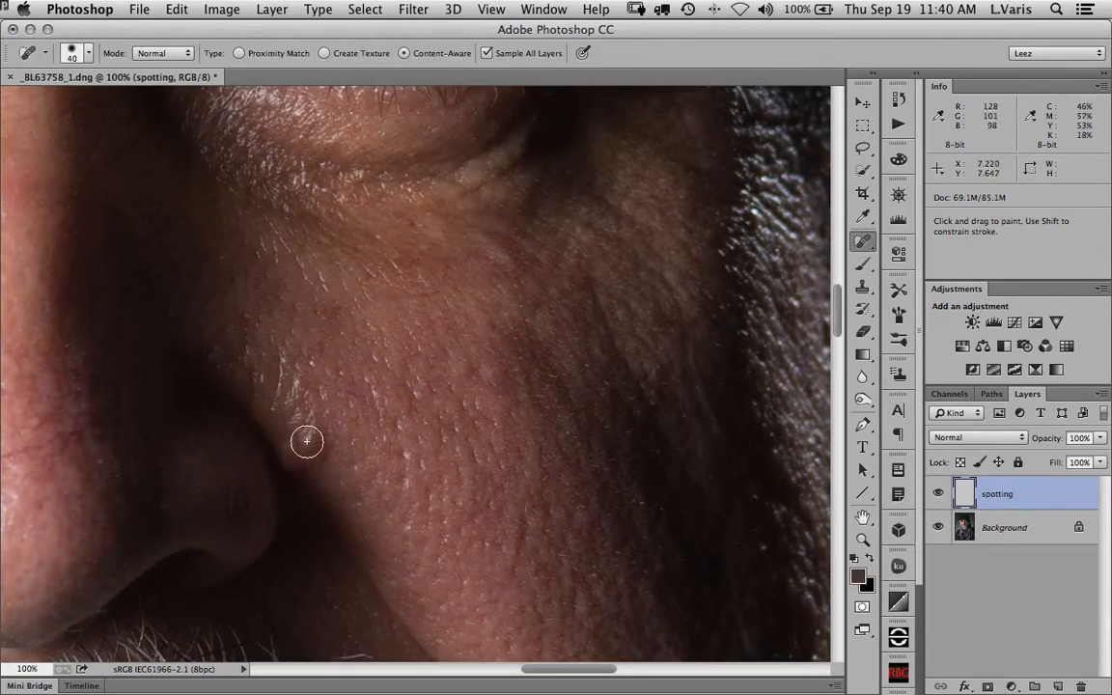
left_click(301, 434)
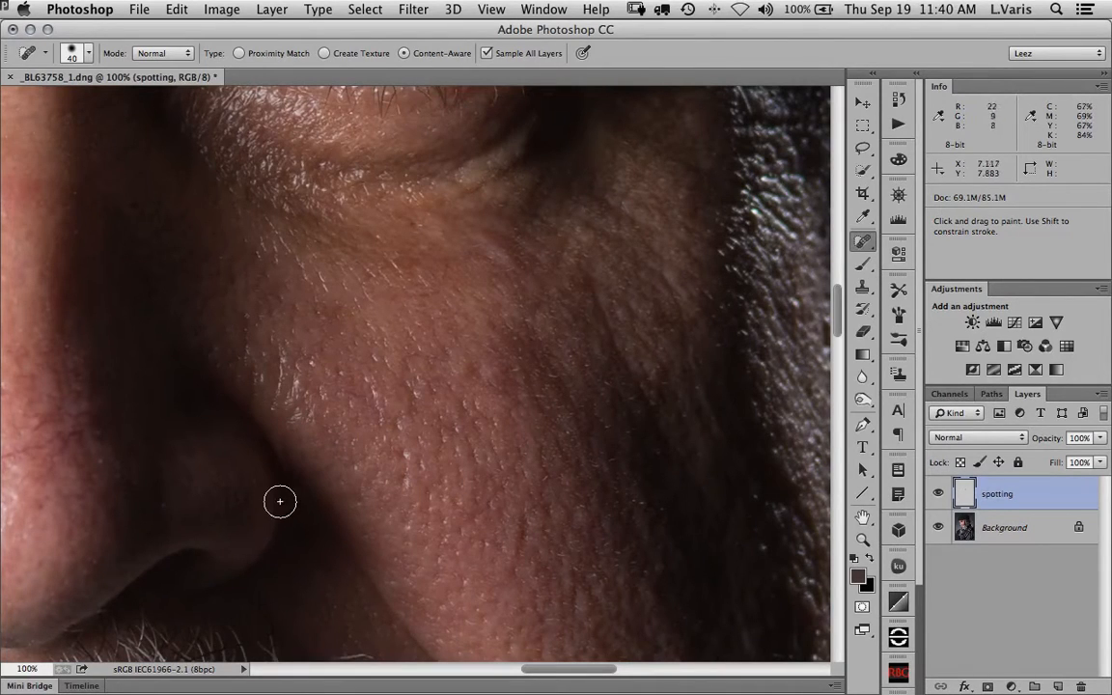
View the image at 200% and heal the leftover marks on the skin where the mole was removed.
key("ctrl+space")
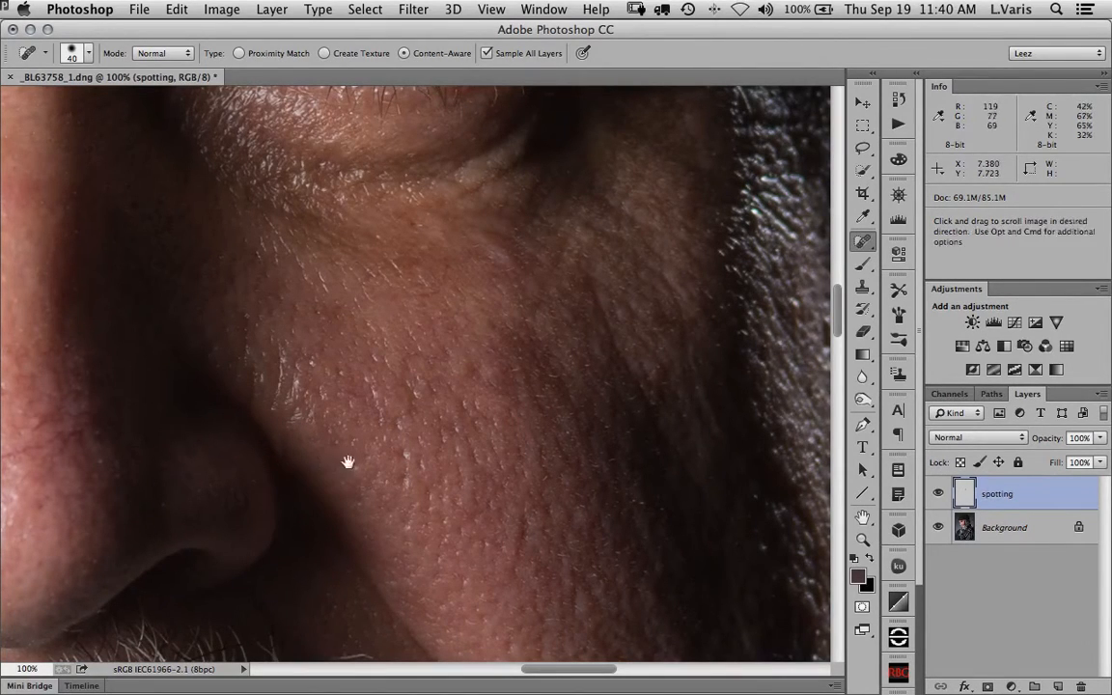
left_click(286, 463)
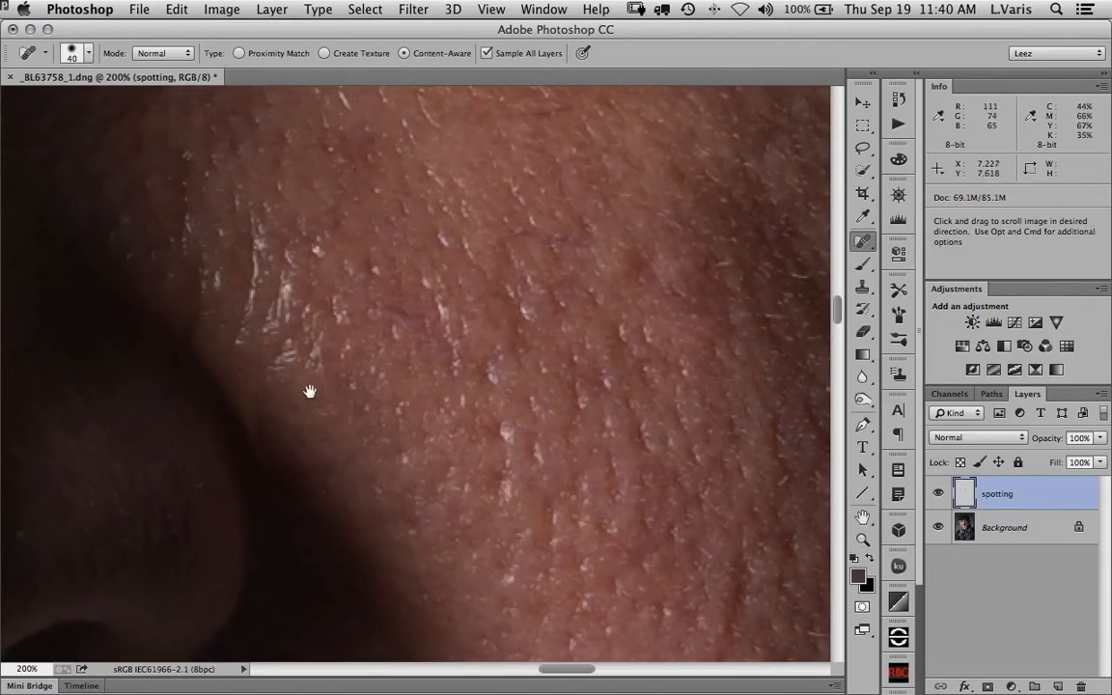
left_click_drag(276, 390, 282, 417)
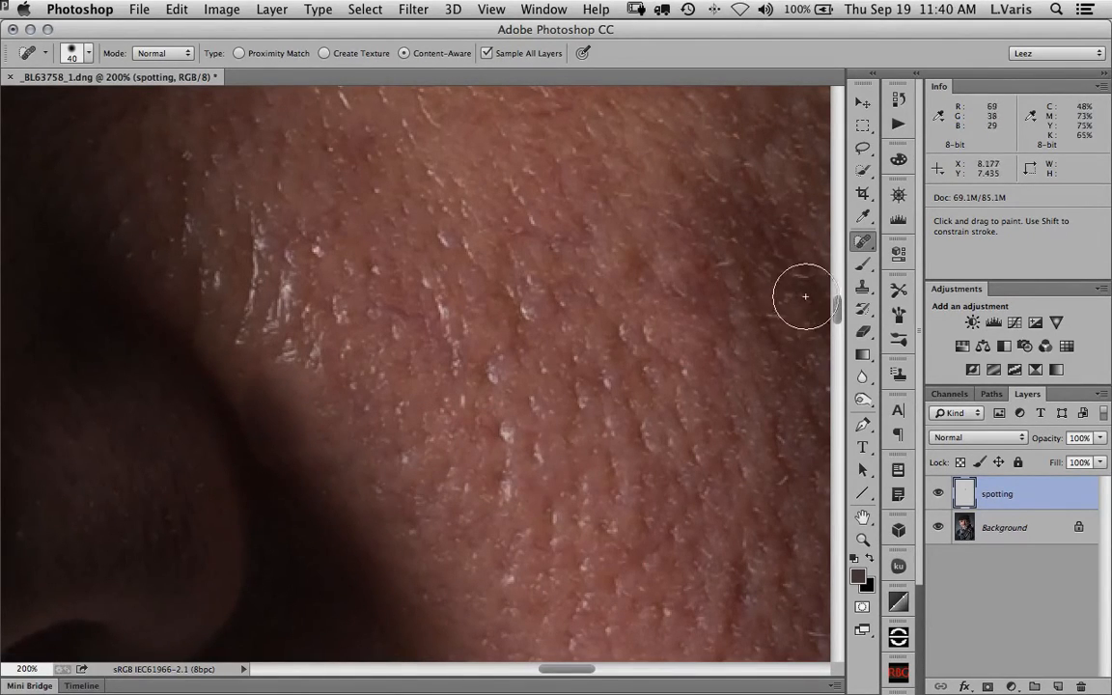
Clone nearby skin and shadow along the nostril's shadow edge with the Clone Stamp, enlarging the brush from size 20 to 50.
left_click(863, 287)
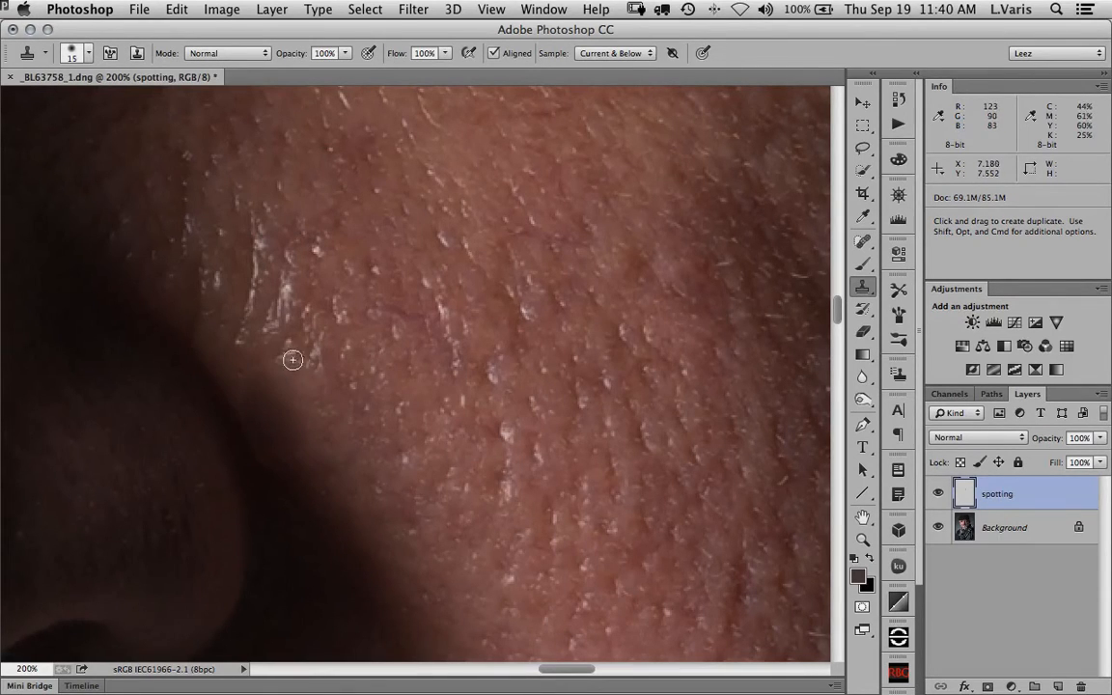
key("]")
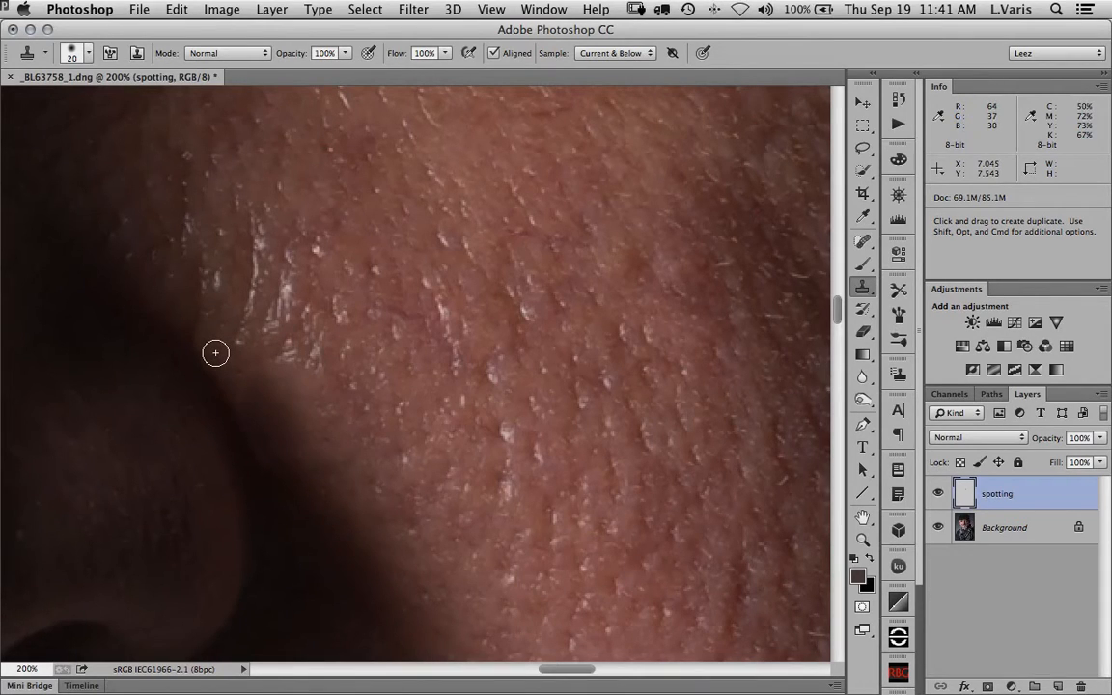
key("bracketright")
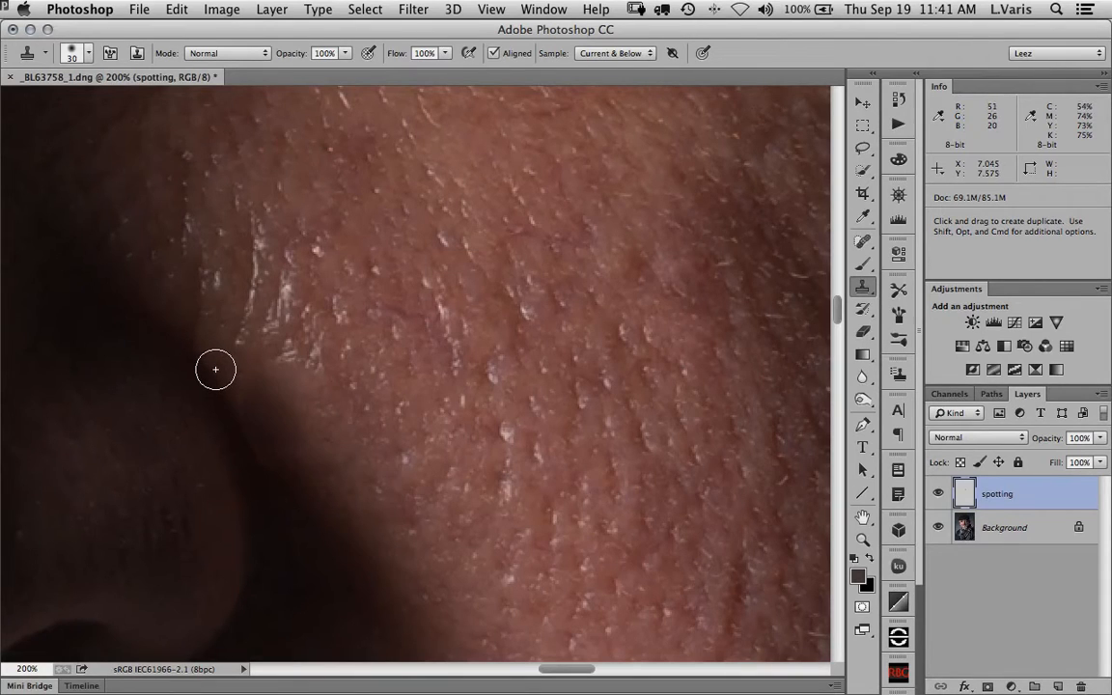
key("j")
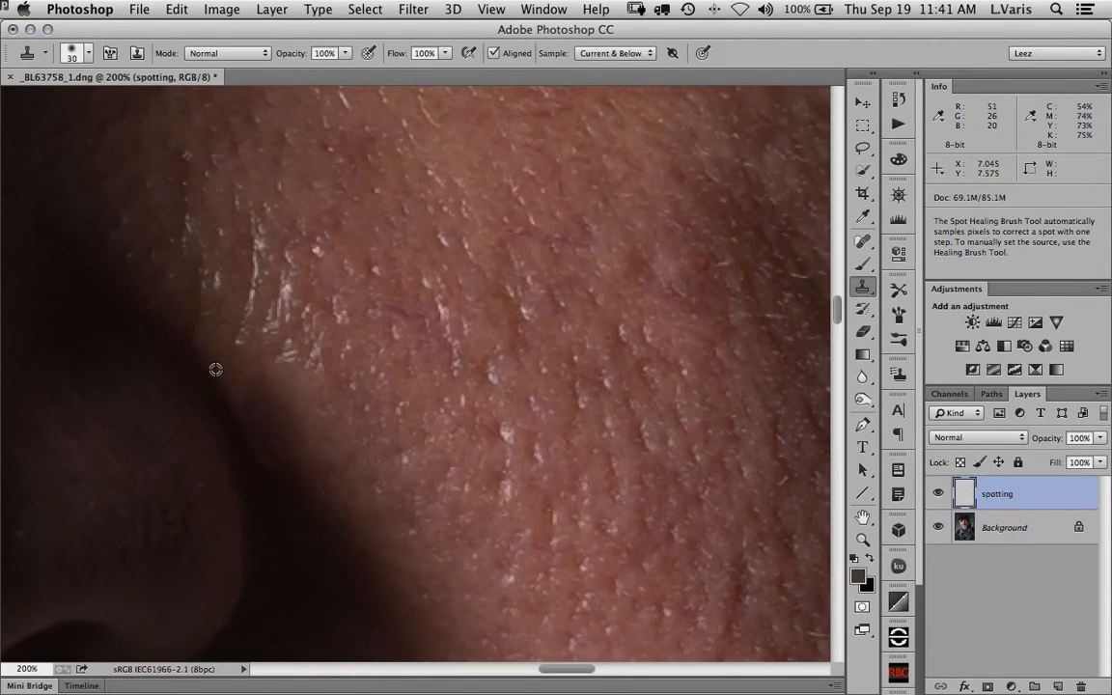
left_click(215, 369, "alt")
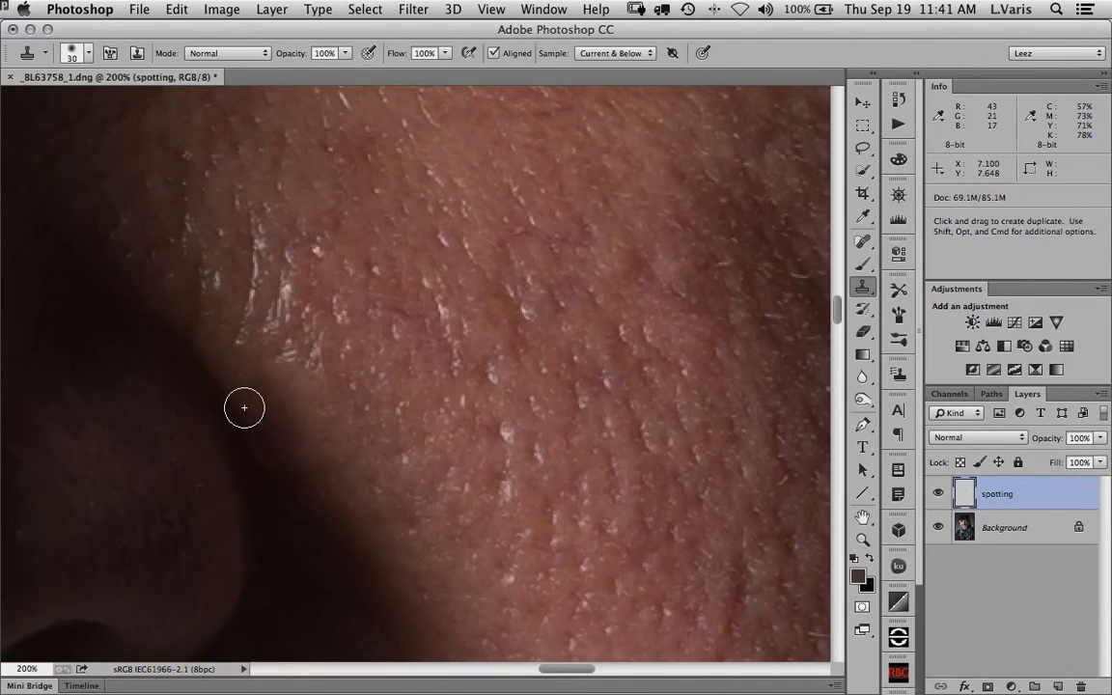
key("bracketright")
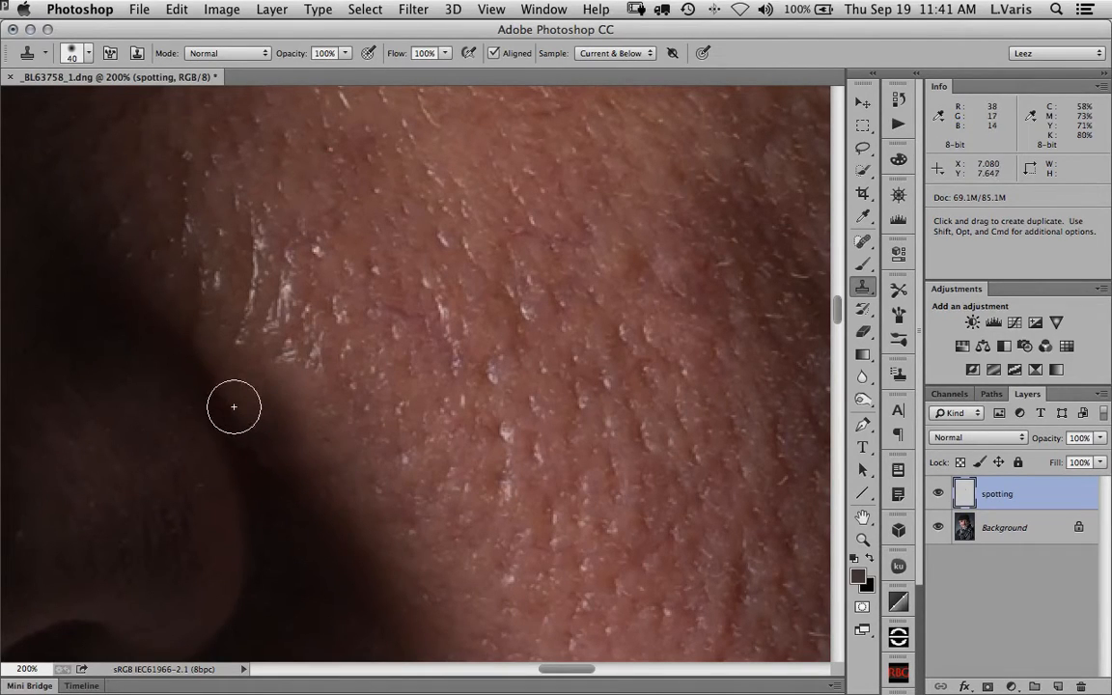
key("bracketright")
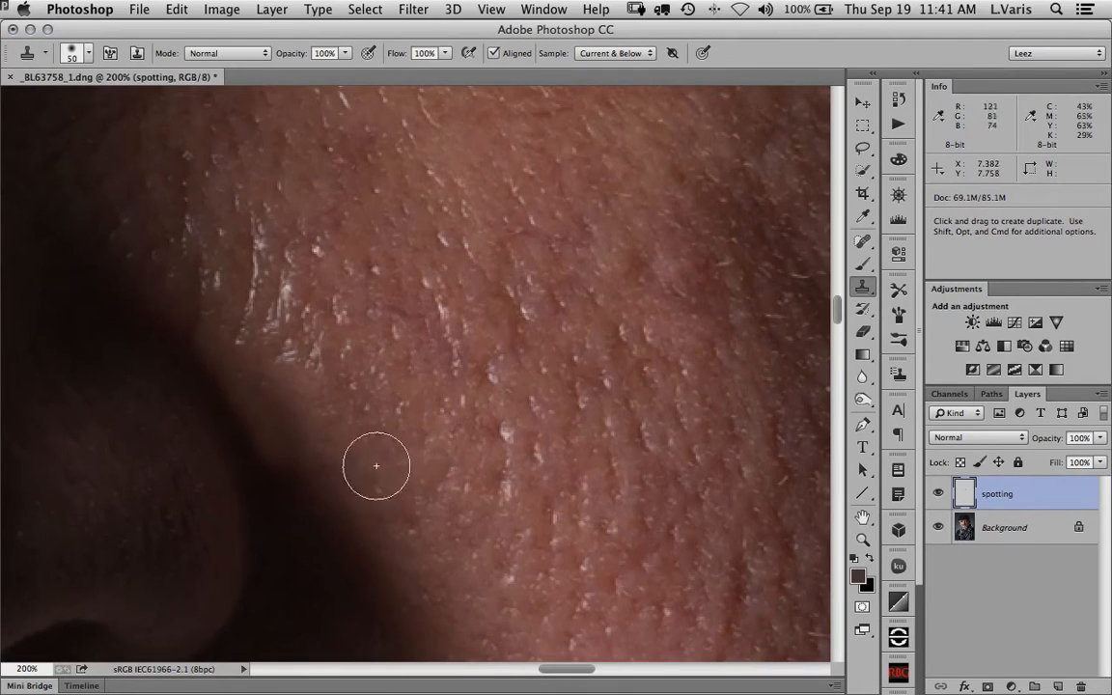
Reduce the Clone Stamp to size 25 and refine the nostril's shadow edge with samples from the neighbouring shadow and skin.
key("bracketleft")
key("bracketleft")
key("bracketleft")
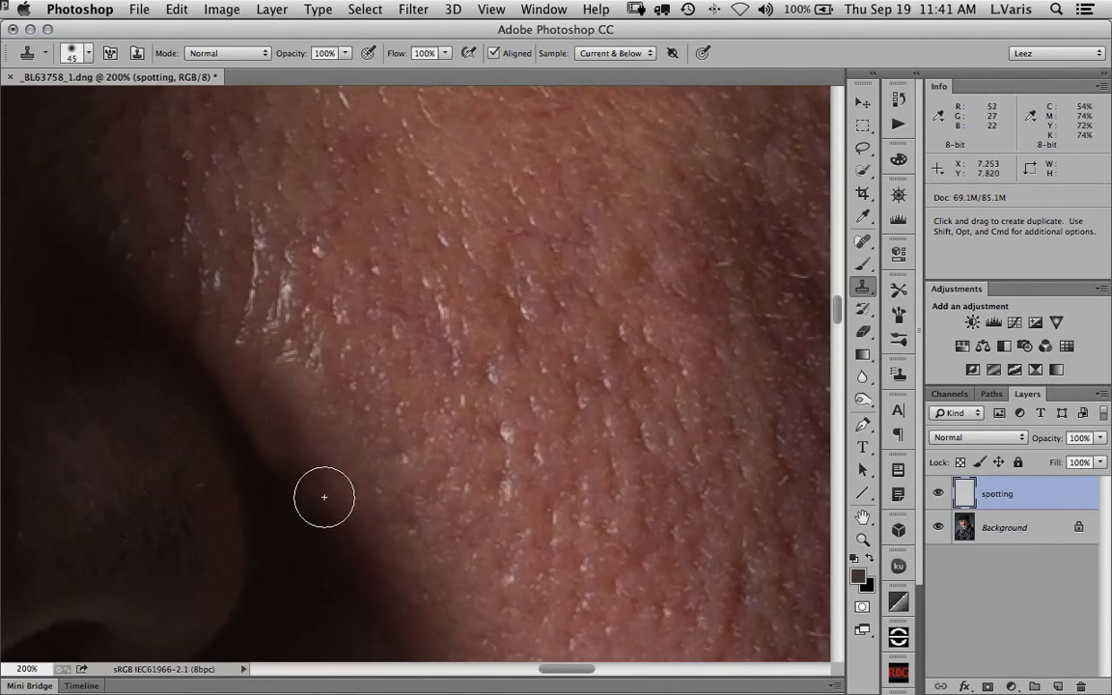
key("bracketleft")
key("bracketleft")
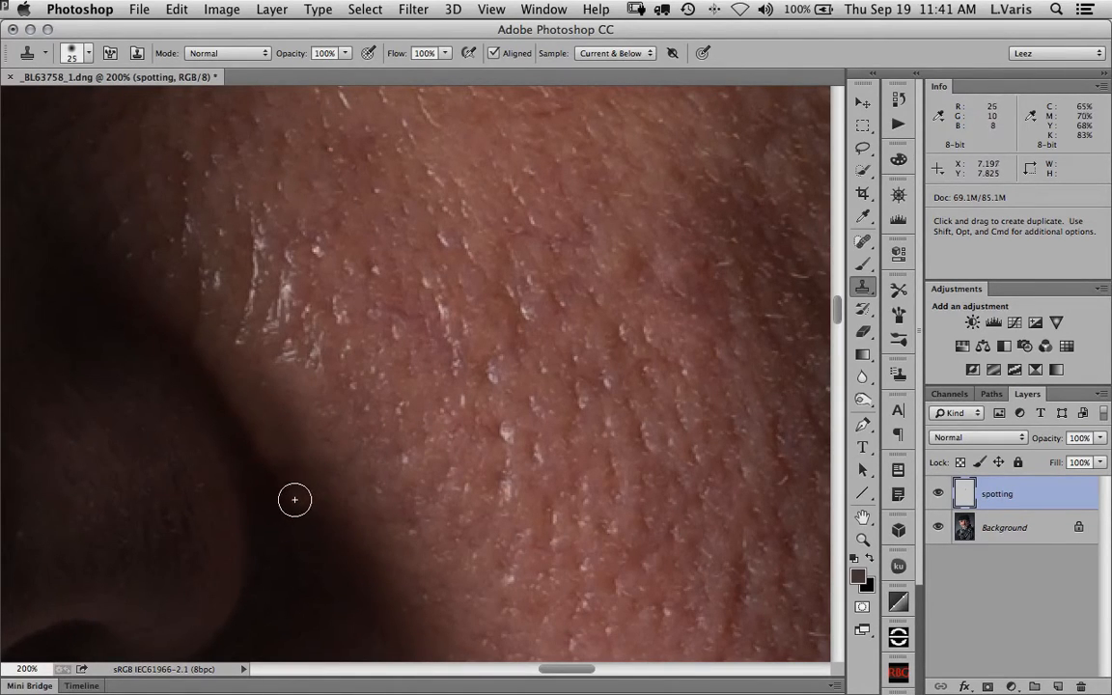
key("j")
left_click(299, 497, "alt")
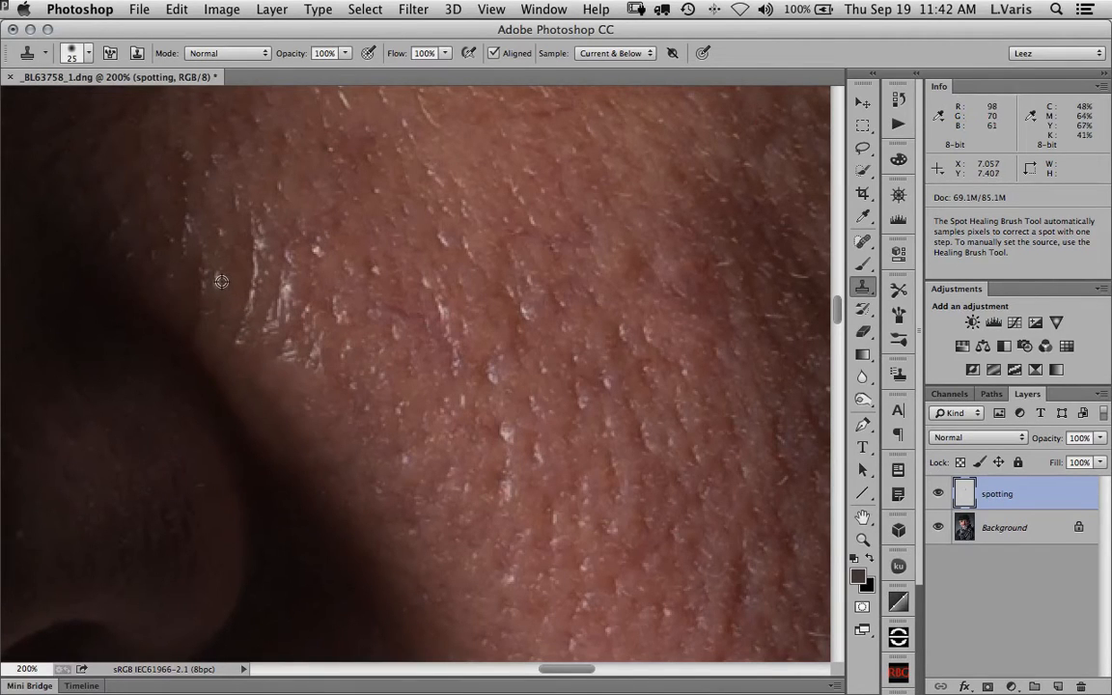
left_click(265, 322, "alt")
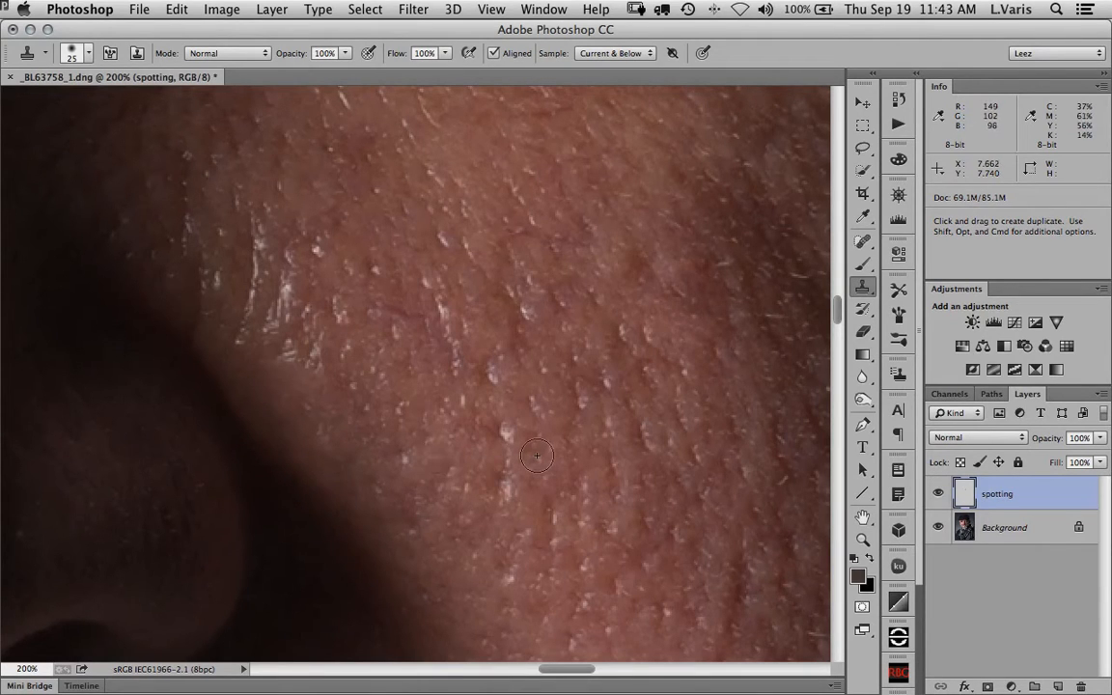
Examine the nose, cheeks and both under-eye areas at 66.67% for further retouching.
key("super+minus")
key("super+minus")
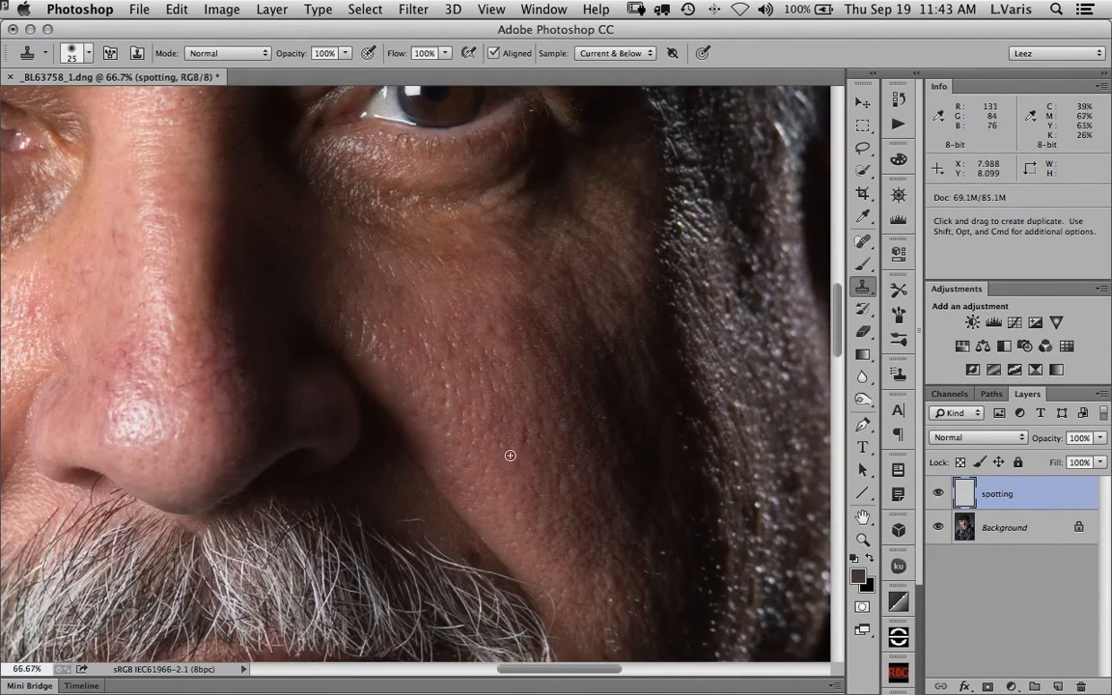
left_click_drag(509, 455, 563, 471)
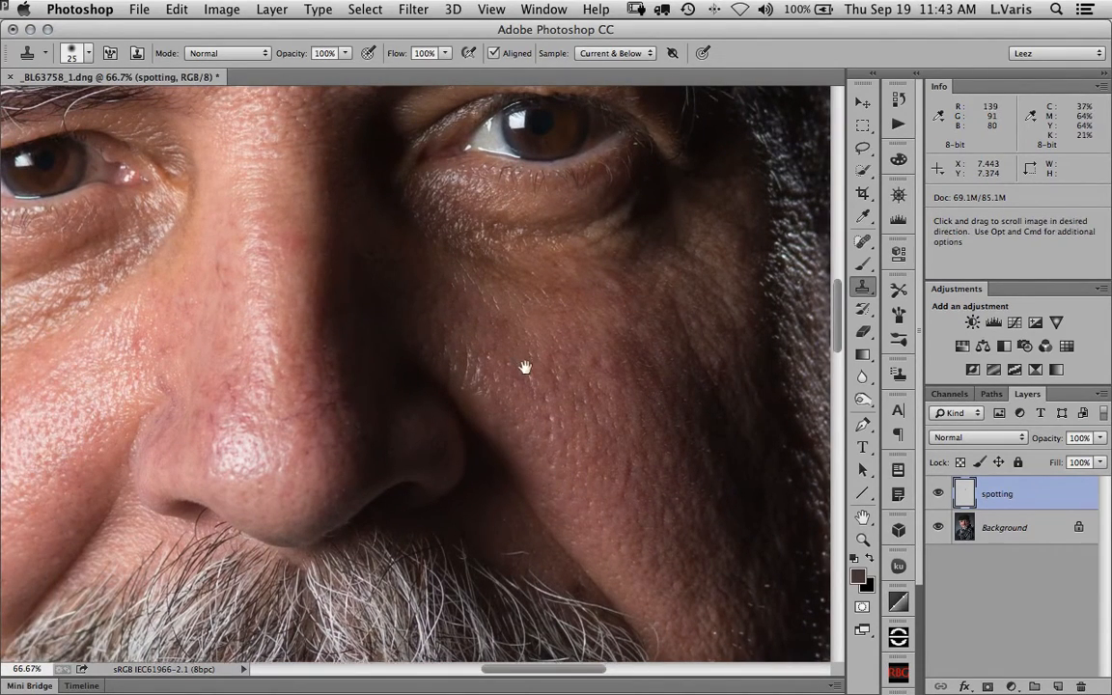
left_click_drag(526, 367, 743, 381)
left_click_drag(418, 398, 395, 408)
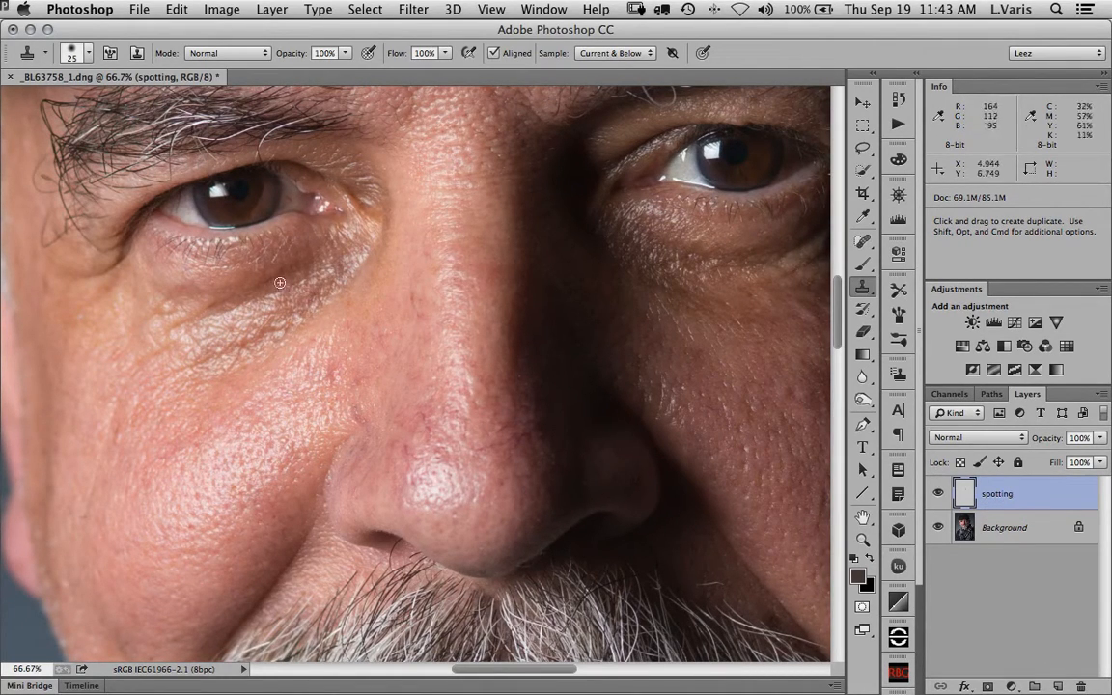
key("space")
left_click_drag(777, 392, 631, 407)
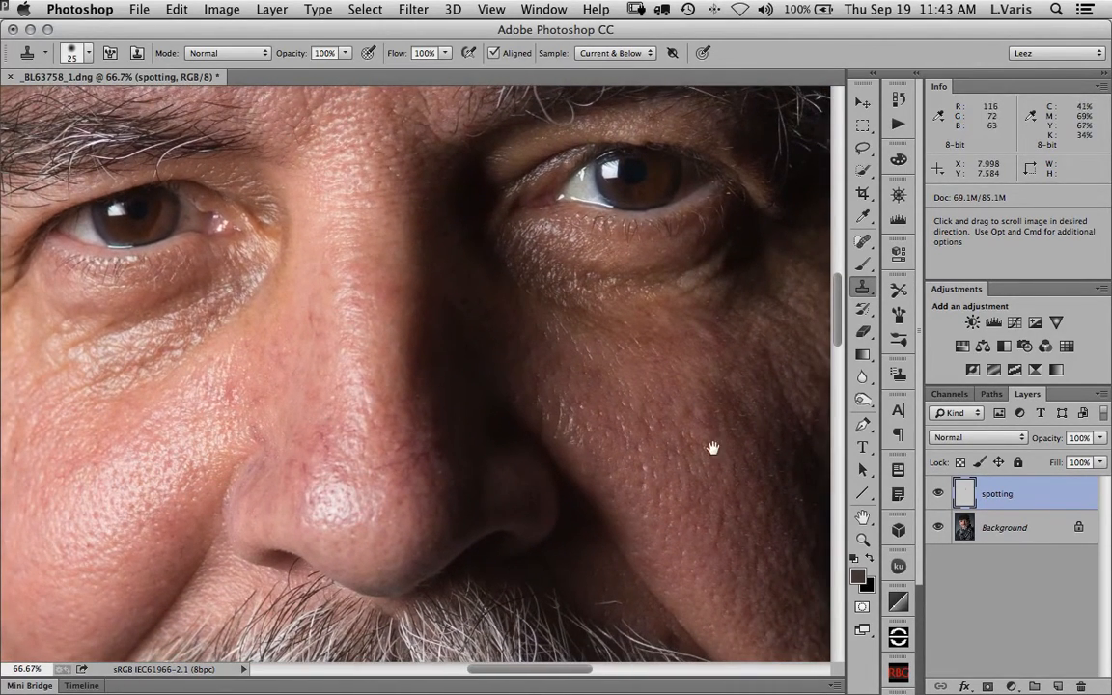
left_click_drag(288, 417, 380, 423)
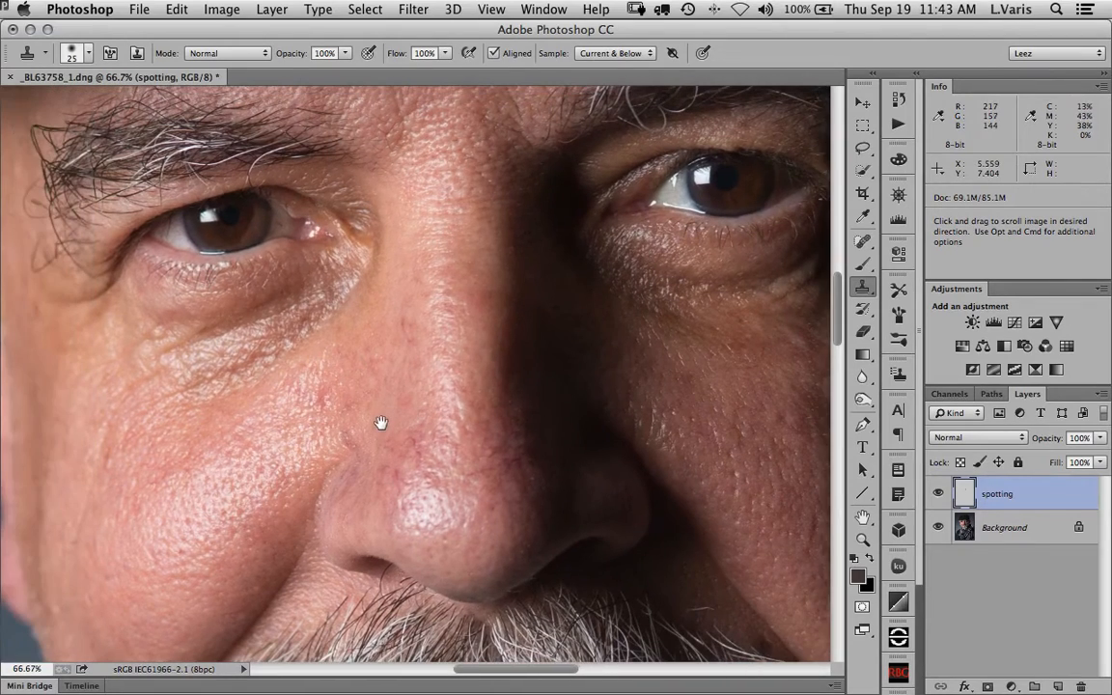
scroll(381, 423, "right", 6)
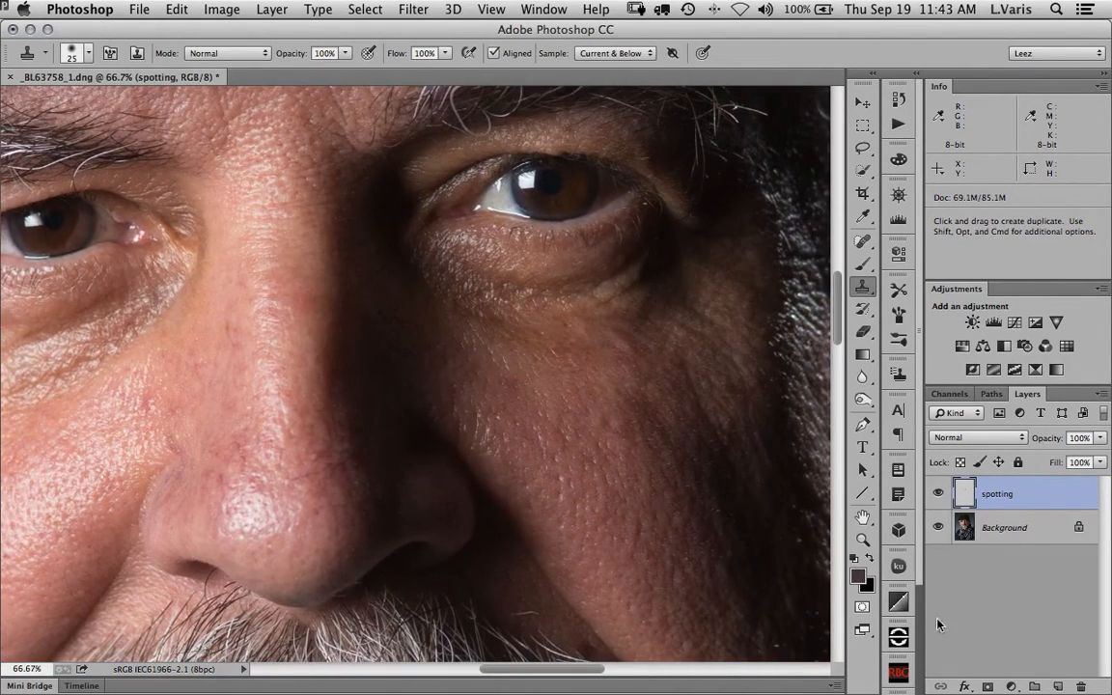
Add a new layer above the spotting layer and name it healing.
left_click(1059, 686)
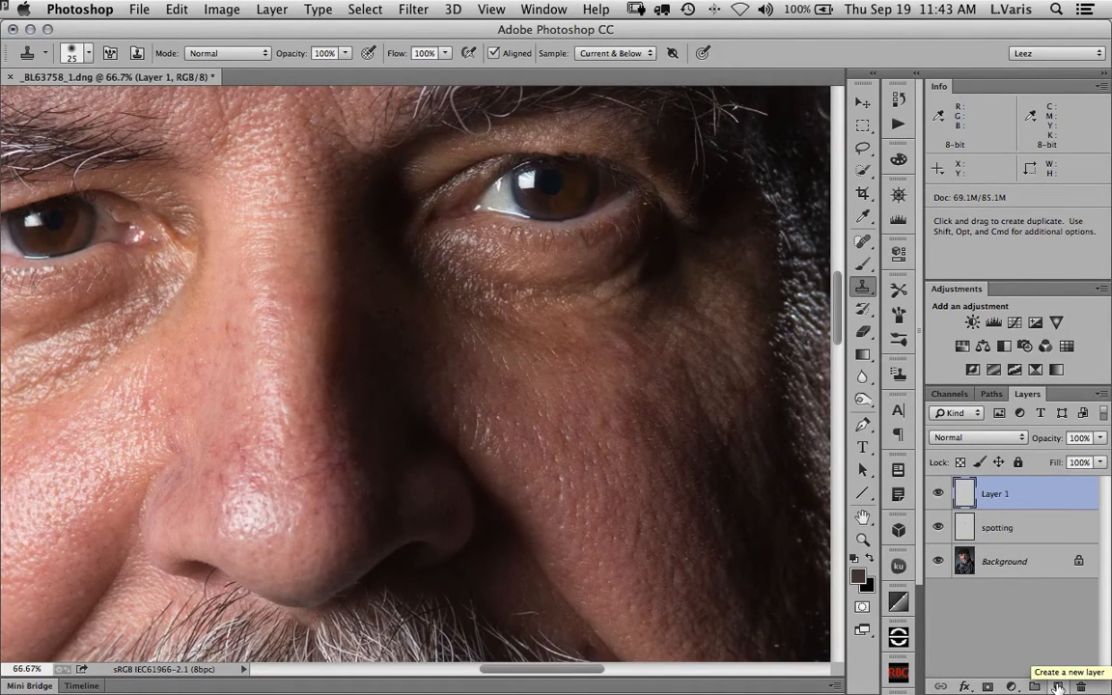
double_click(992, 496)
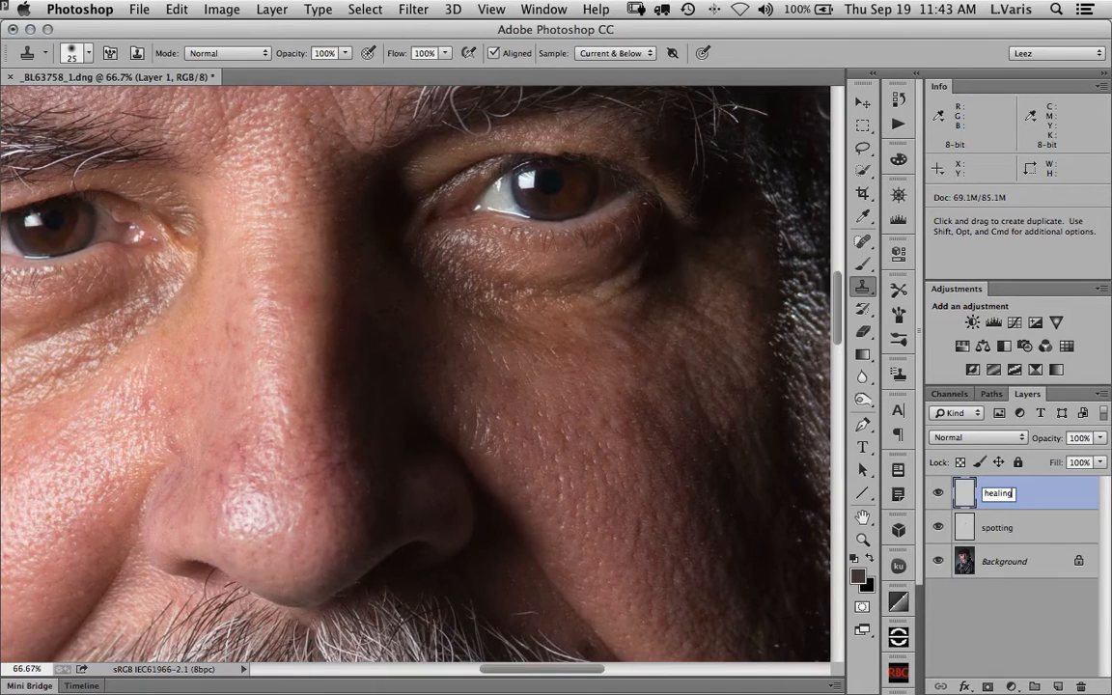
key("Return")
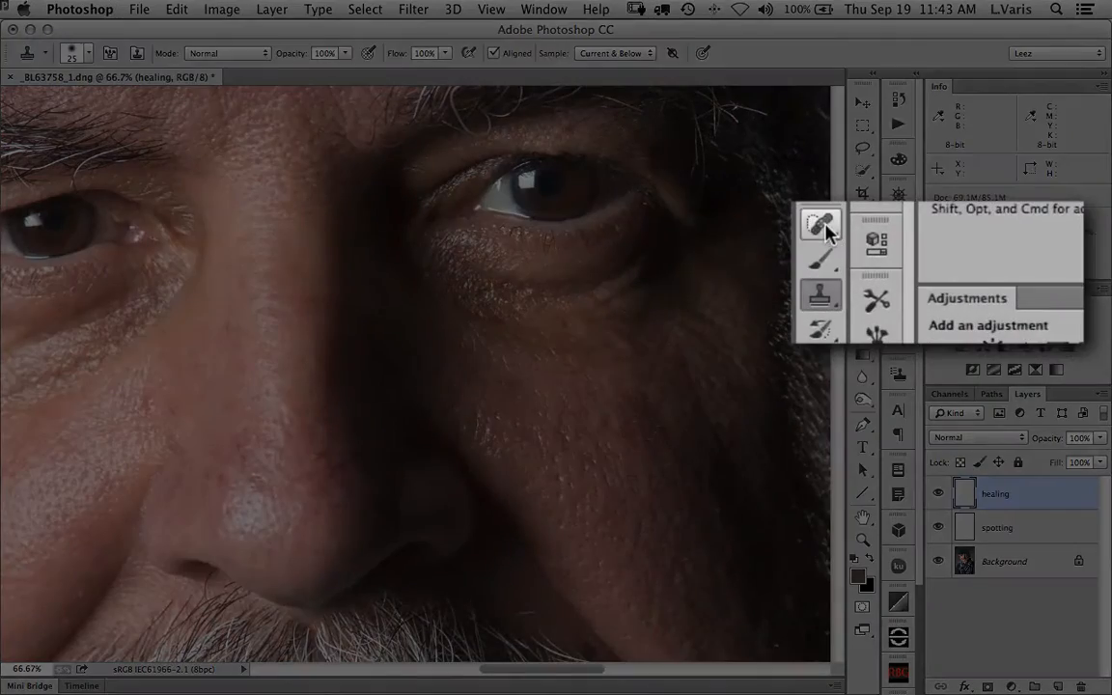
Switch from the Spot Healing Brush to the Healing Brush and enlarge it to size 150.
left_click(863, 242)
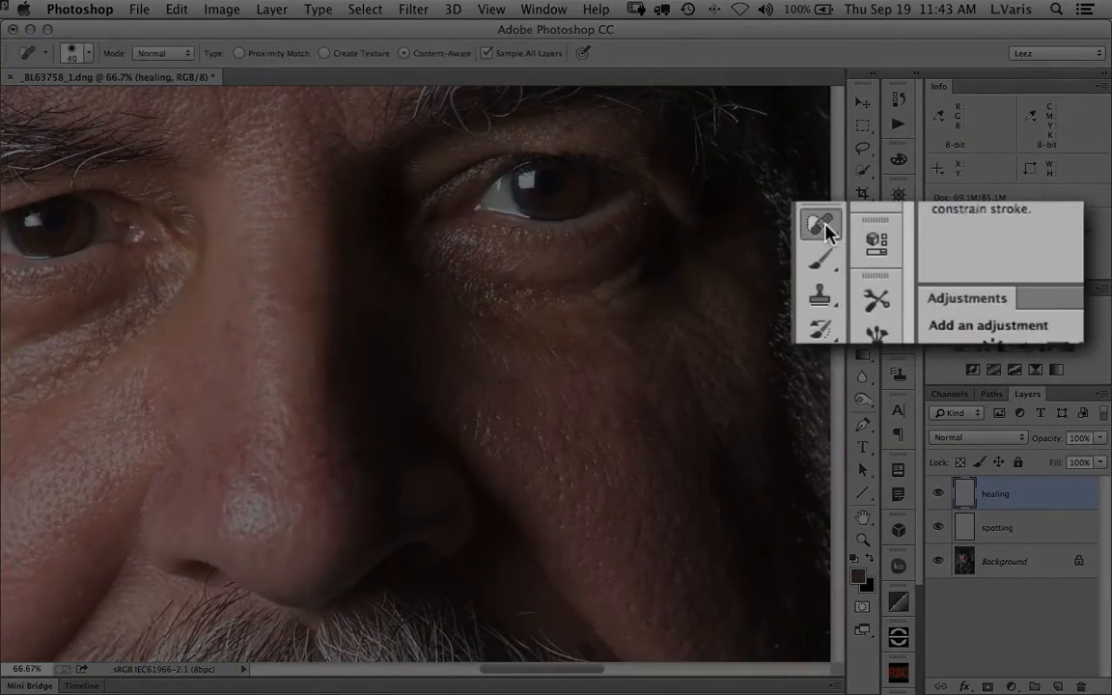
left_click(825, 228)
left_click(934, 246)
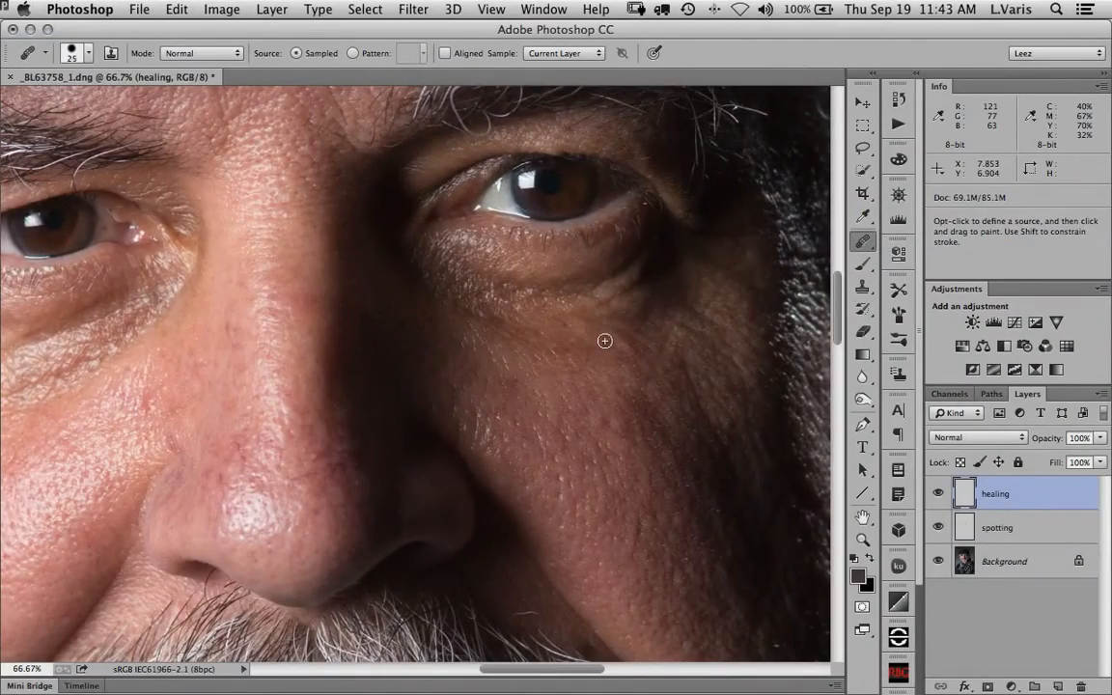
key("bracketright")
key("bracketright")
key("bracketright")
key("bracketright")
key("bracketright")
key("bracketright")
key("bracketright")
key("bracketright")
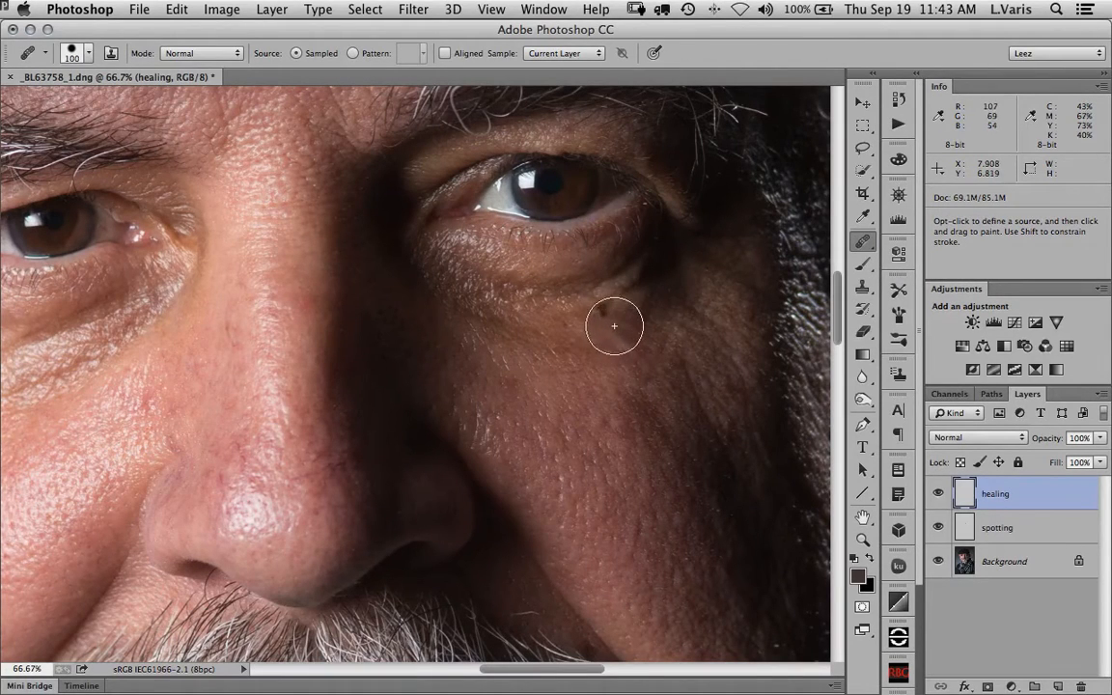
key("bracketright")
key("bracketright")
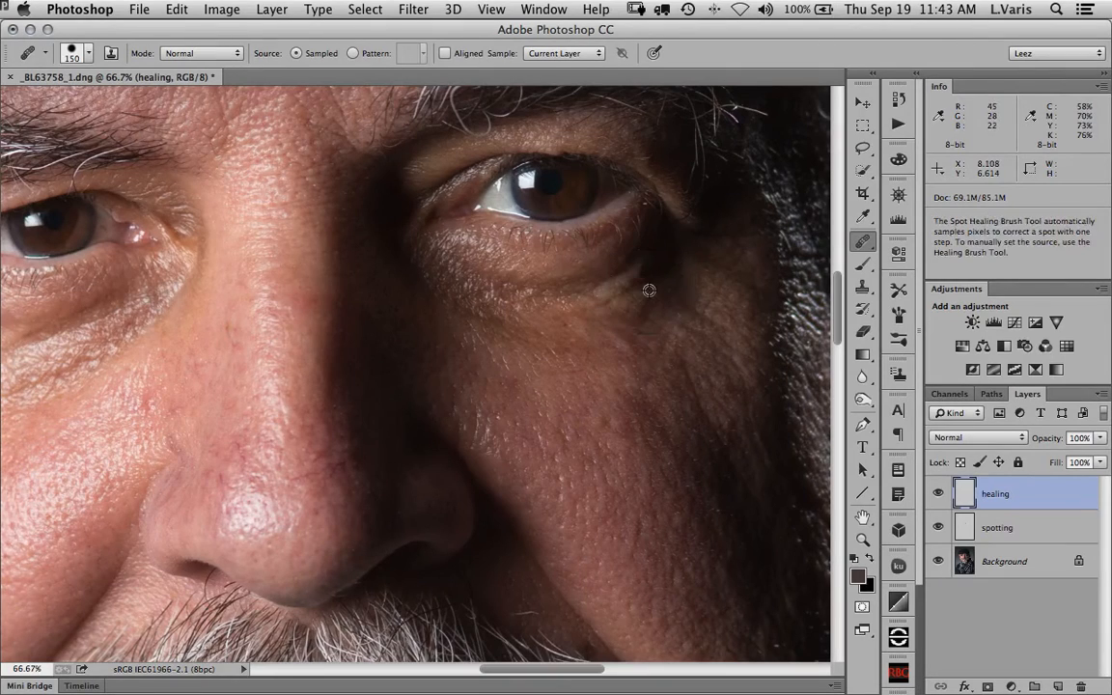
Sample the shadowed cheek, reduce the Healing Brush to size 100 and try to heal the wrinkles under the shadow-side eye.
left_click(697, 419, "alt")
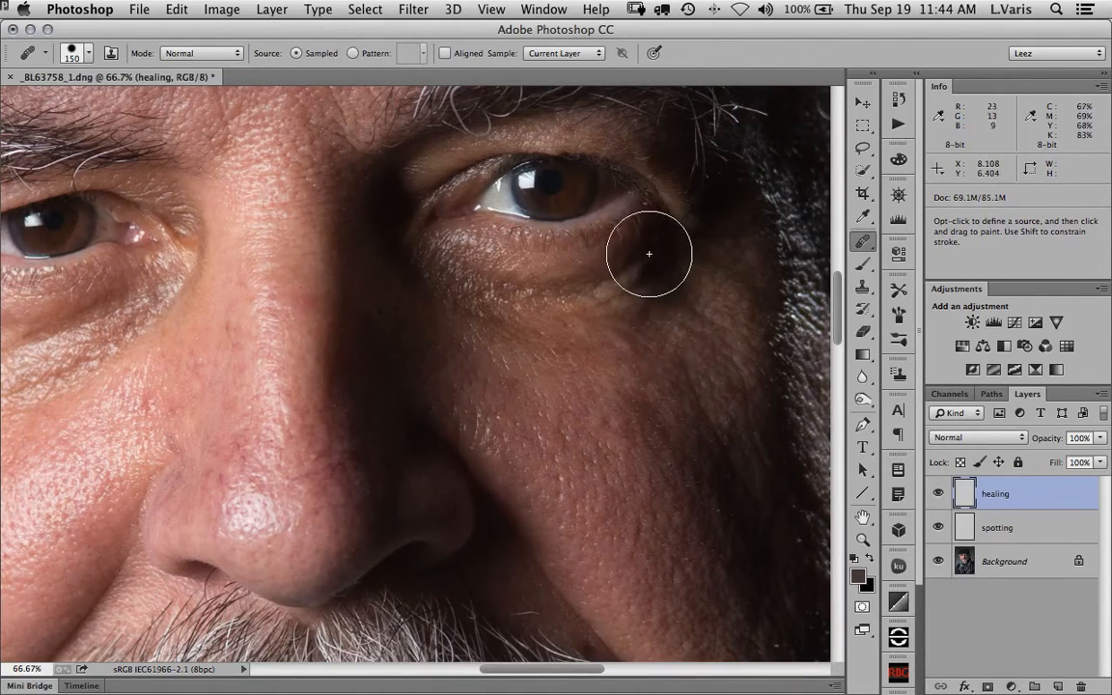
key("bracketleft")
key("bracketleft")
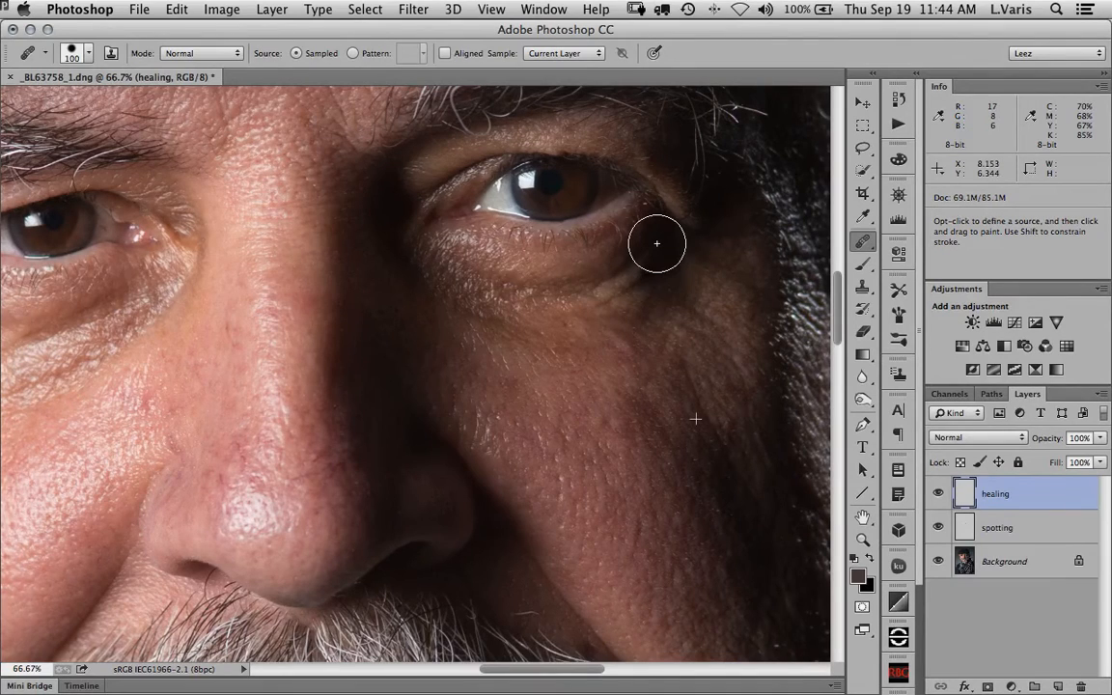
left_click_drag(656, 244, 627, 266)
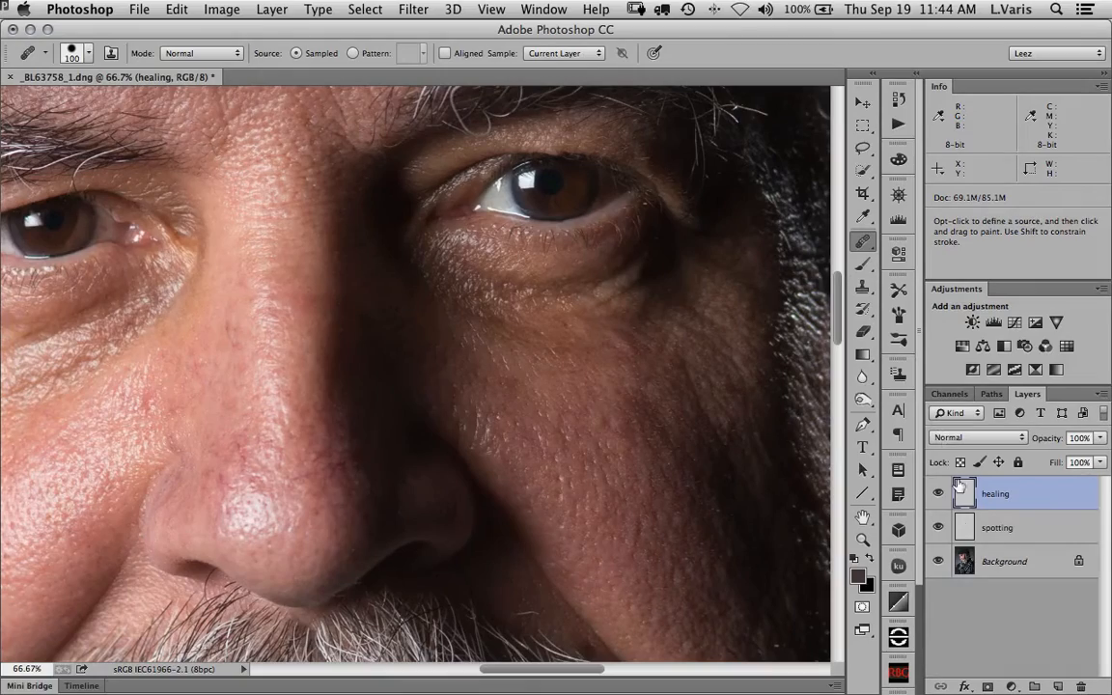
Set the Healing Brush to sample Current & Below and heal the bag and wrinkles under the shadow-side eye with cheek texture.
left_click(579, 53)
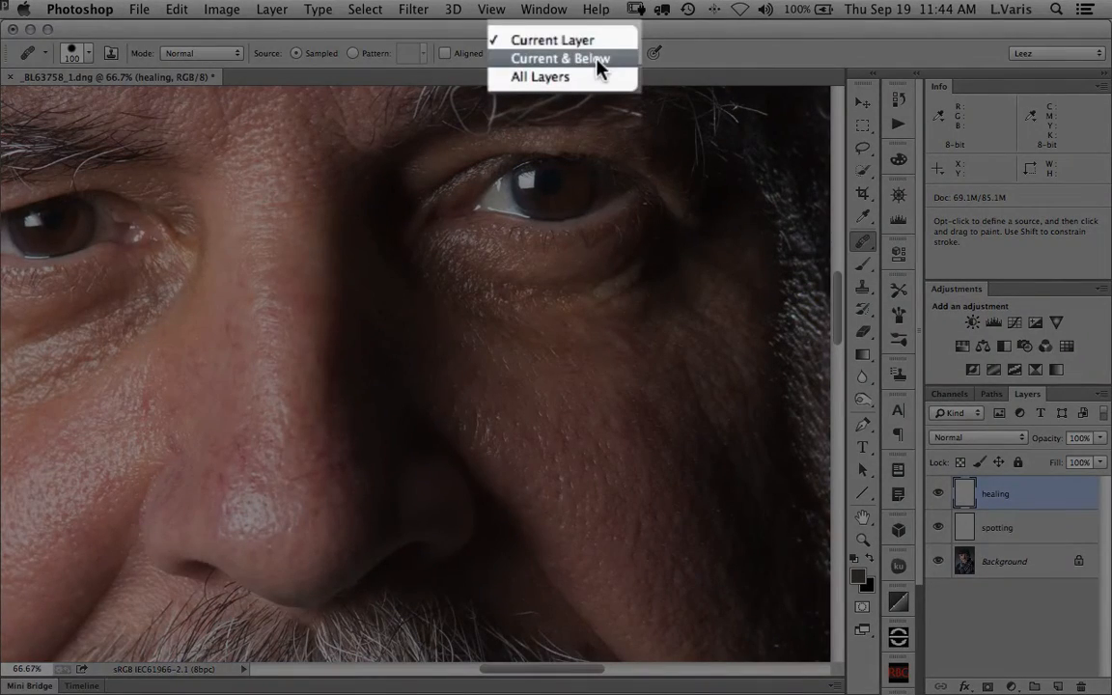
left_click(598, 58)
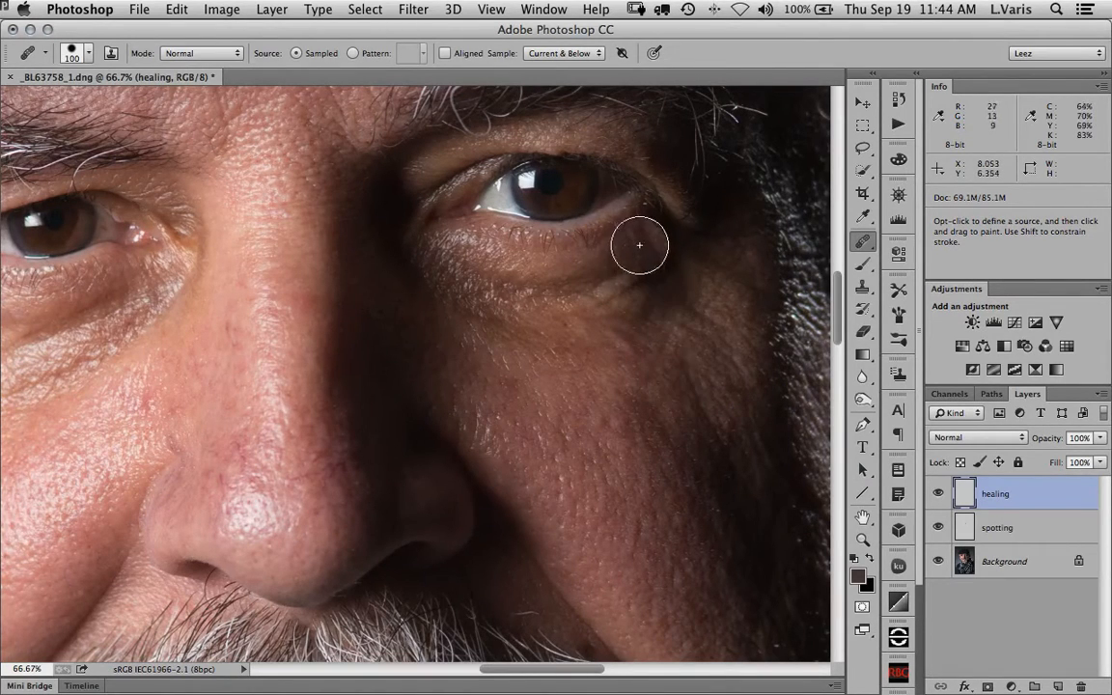
mouse_move(656, 252)
left_mouse_down()
mouse_move(577, 280)
mouse_move(452, 265)
left_mouse_up()
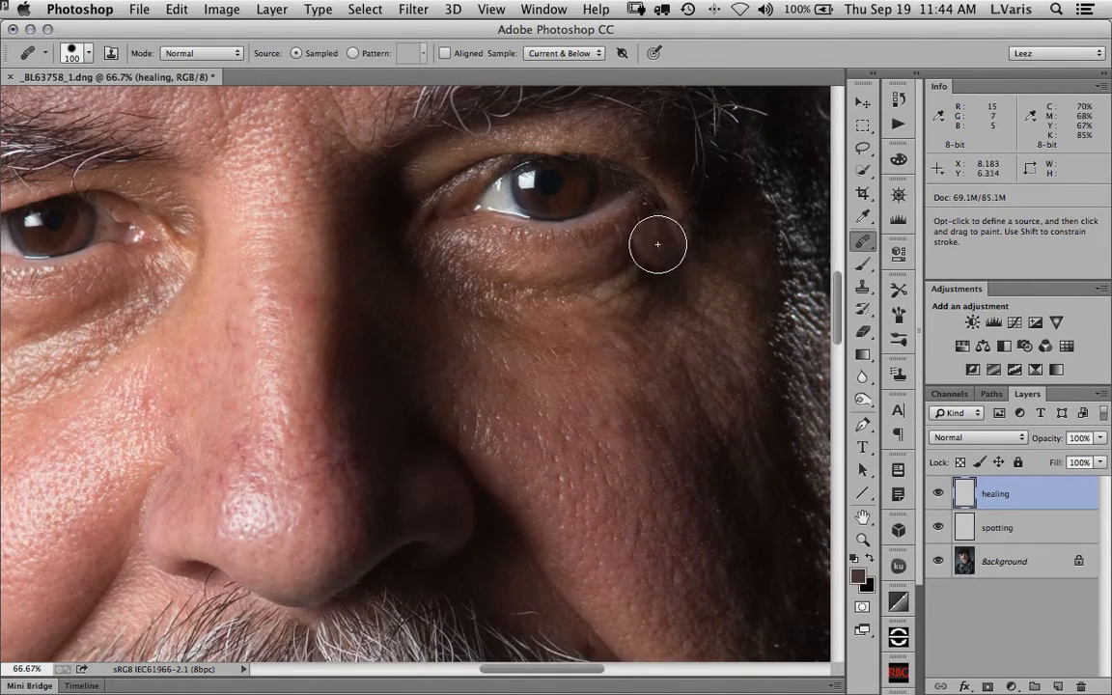
mouse_move(656, 238)
left_mouse_down()
mouse_move(613, 273)
mouse_move(504, 280)
mouse_move(436, 268)
mouse_move(434, 278)
mouse_move(461, 300)
mouse_move(571, 318)
mouse_move(623, 305)
mouse_move(665, 268)
mouse_move(665, 281)
mouse_move(629, 300)
left_mouse_up()
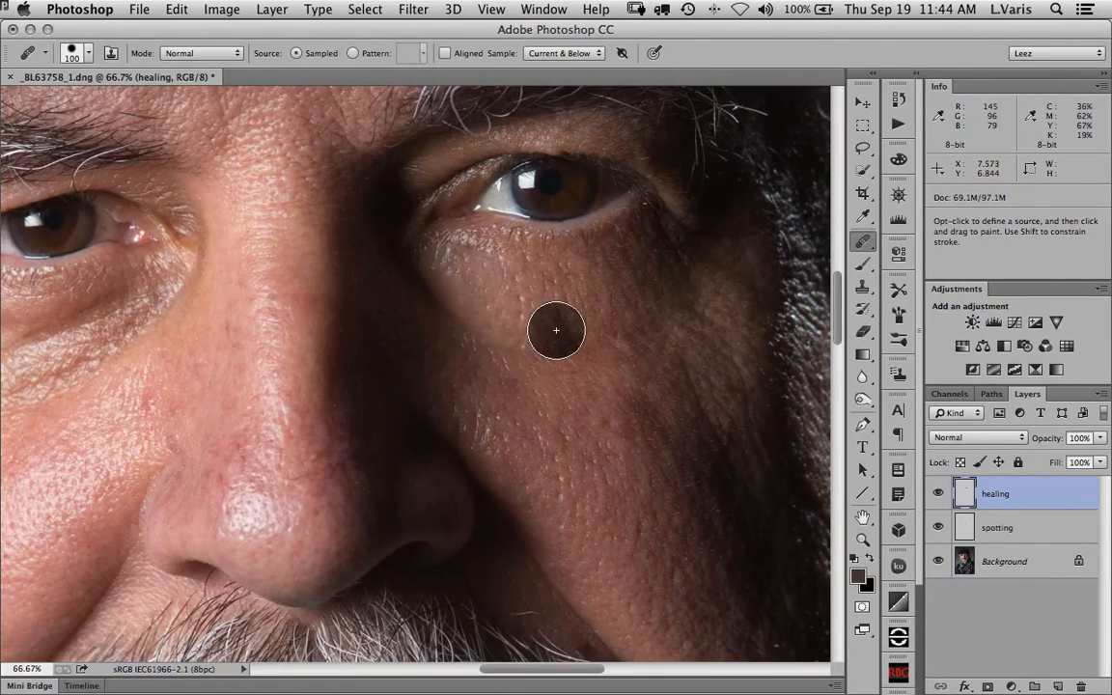
left_click(514, 323)
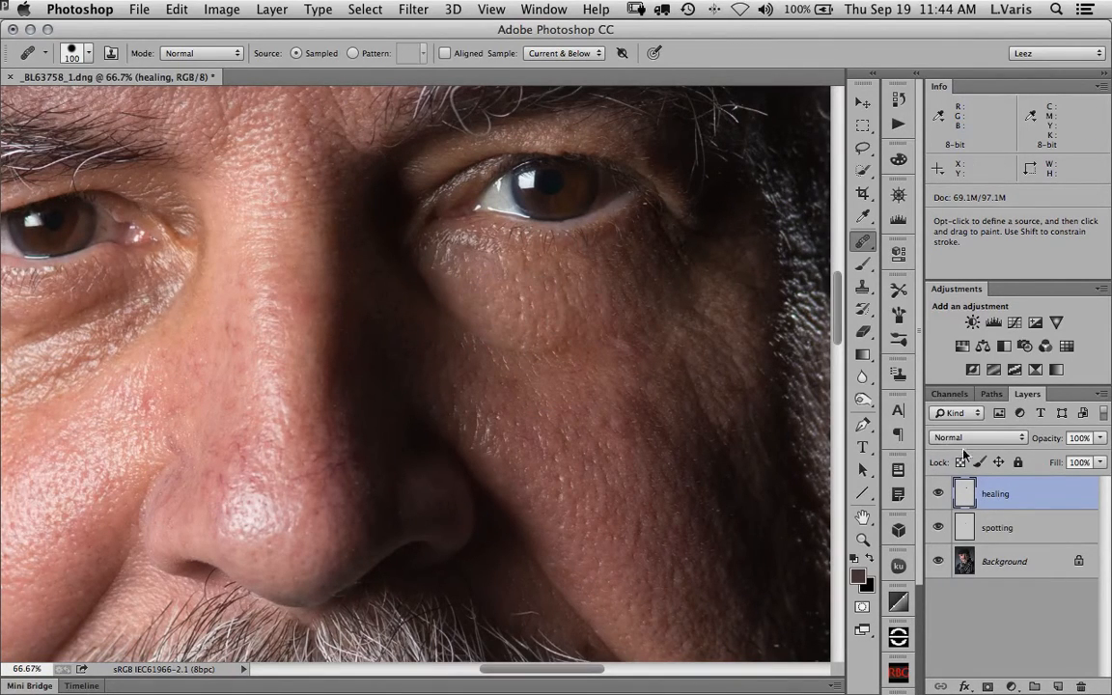
Lower the healing layer's opacity to 38%.
left_click(1101, 439)
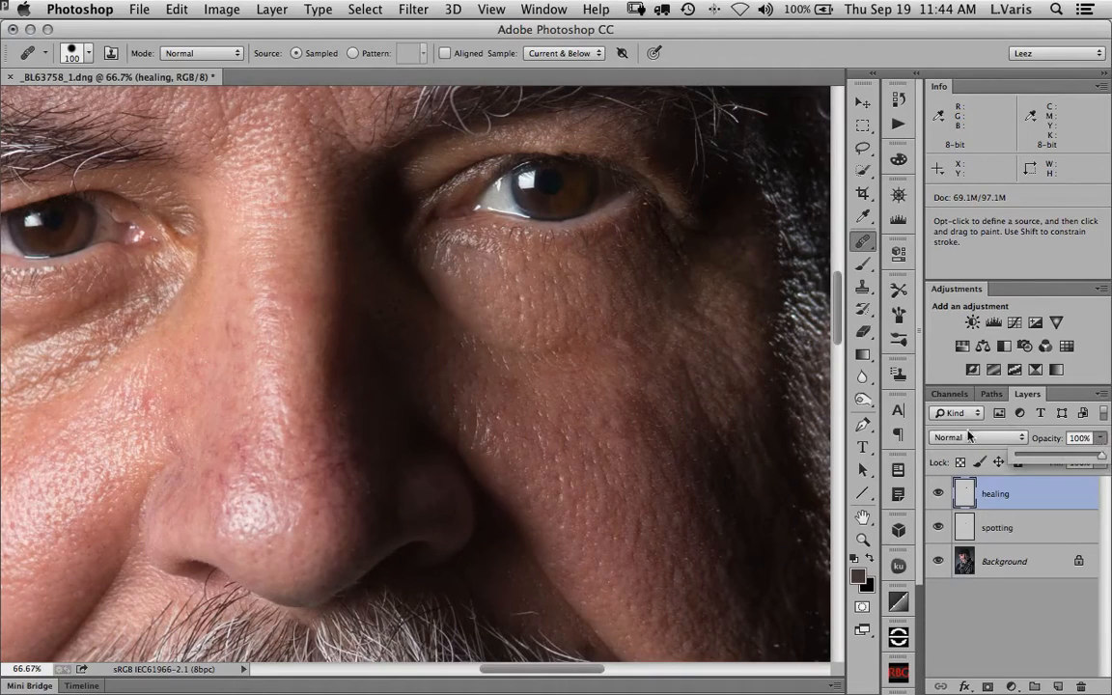
left_click_drag(1103, 461, 1073, 462)
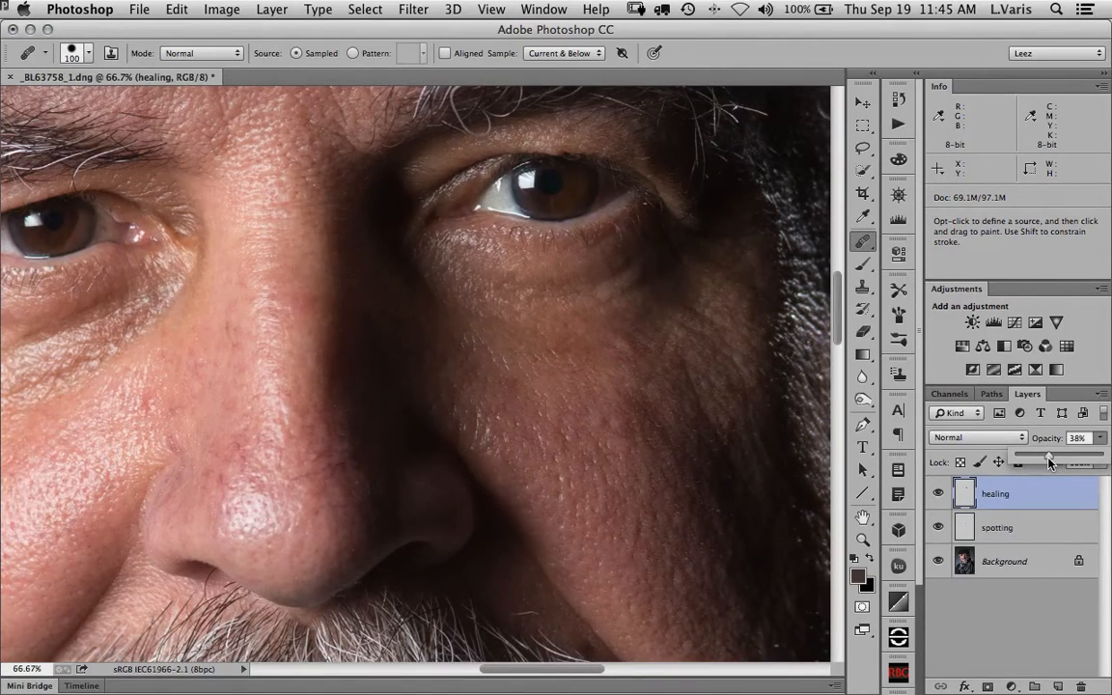
left_click_drag(1050, 463, 1042, 457)
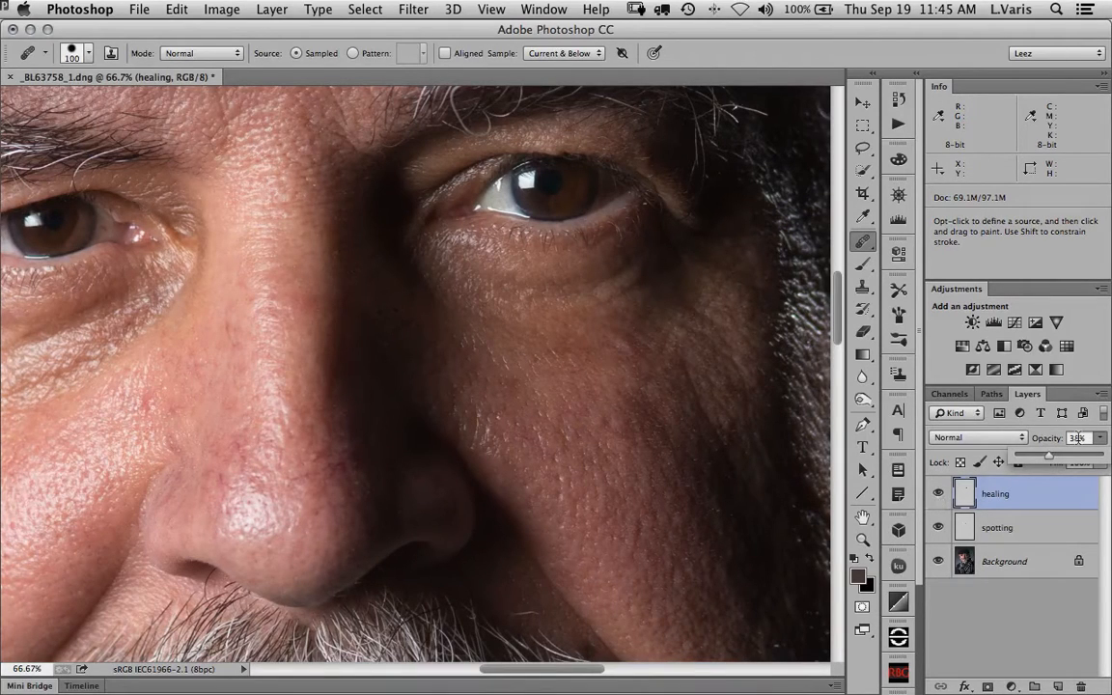
Compare the under-eye area with the healing layer hidden and shown.
left_click(937, 495)
left_click(937, 495)
left_click(937, 496)
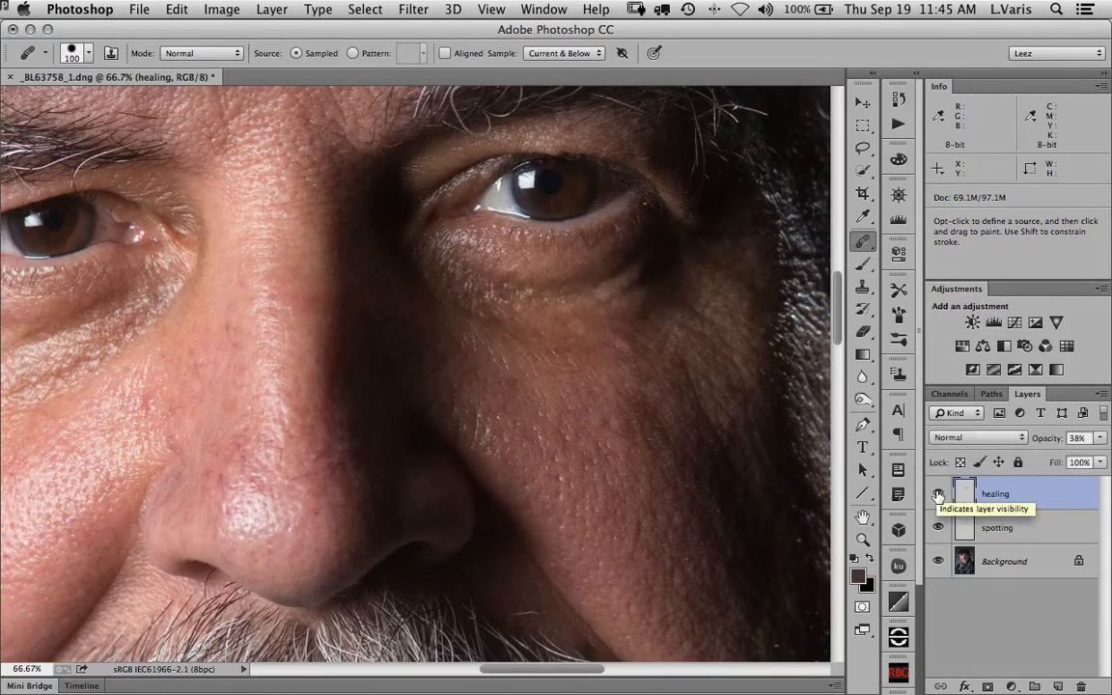
left_click(938, 495)
left_click(937, 496)
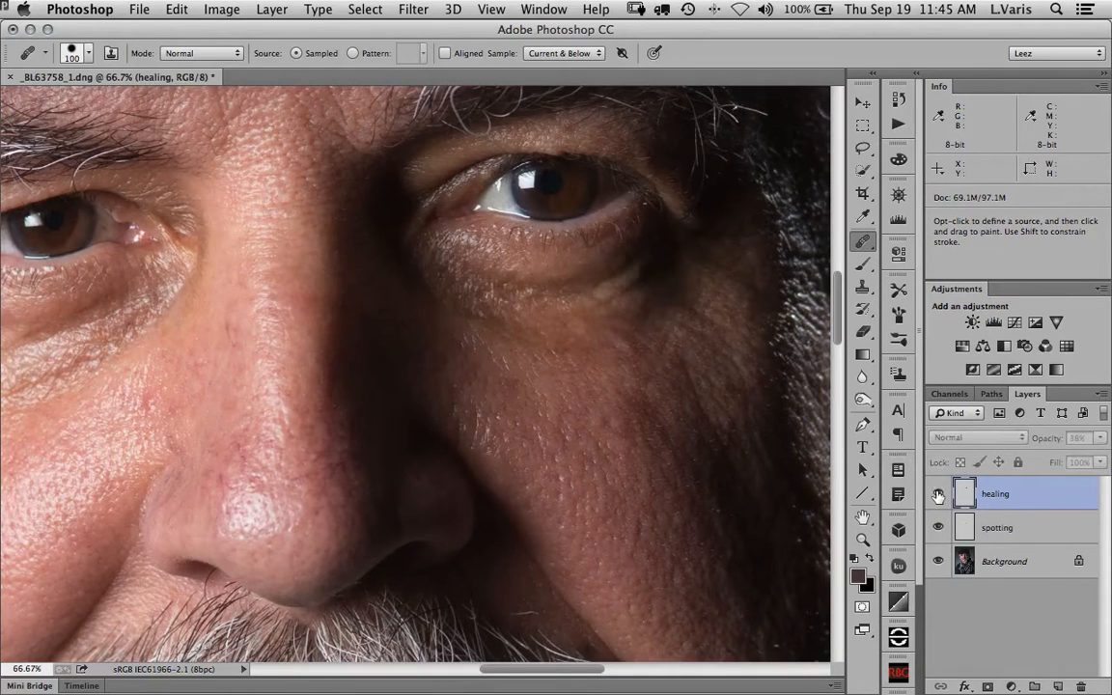
left_click(937, 495)
left_click(937, 495)
left_click(937, 495)
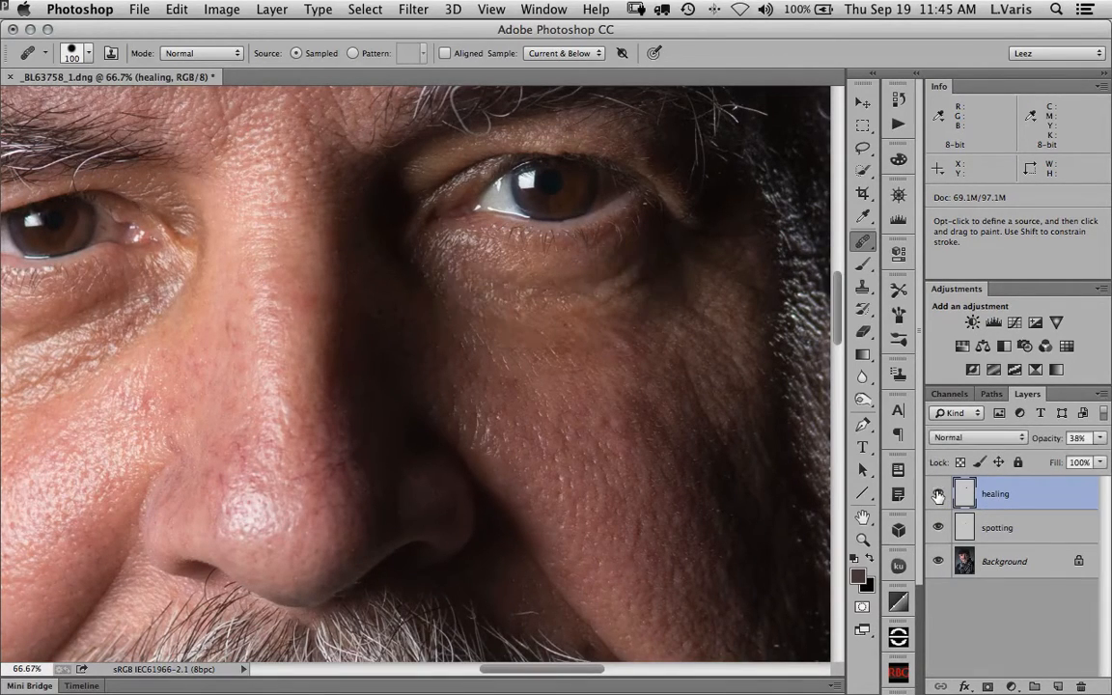
left_click(937, 495)
left_click(937, 495)
left_click(937, 496)
left_click(938, 496)
Reduce the healing layer's opacity to 32% and compare the under-eye retouch with the layer hidden and shown.
left_click(1101, 438)
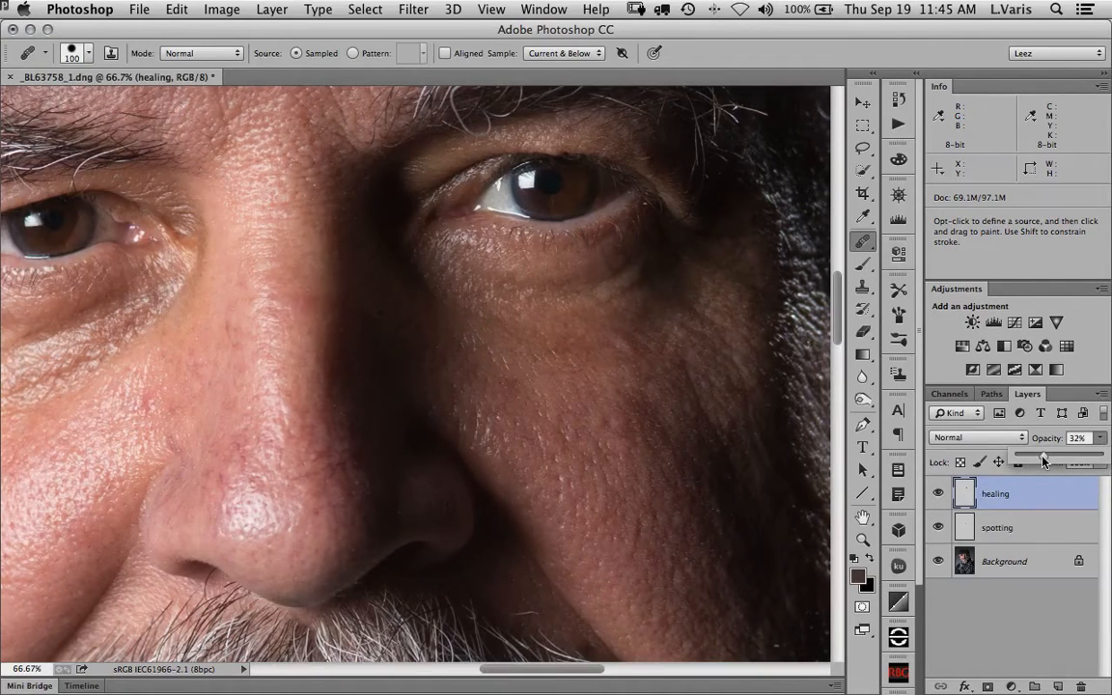
left_click(937, 496)
left_click(937, 495)
left_click(937, 495)
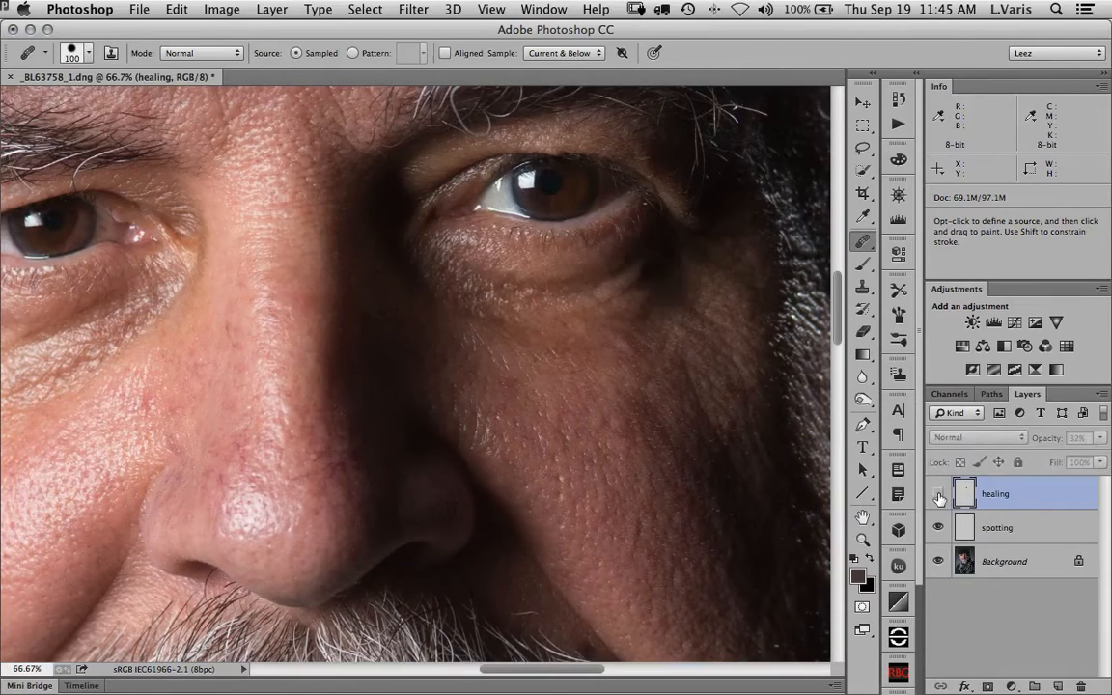
left_click(937, 495)
left_click(937, 495)
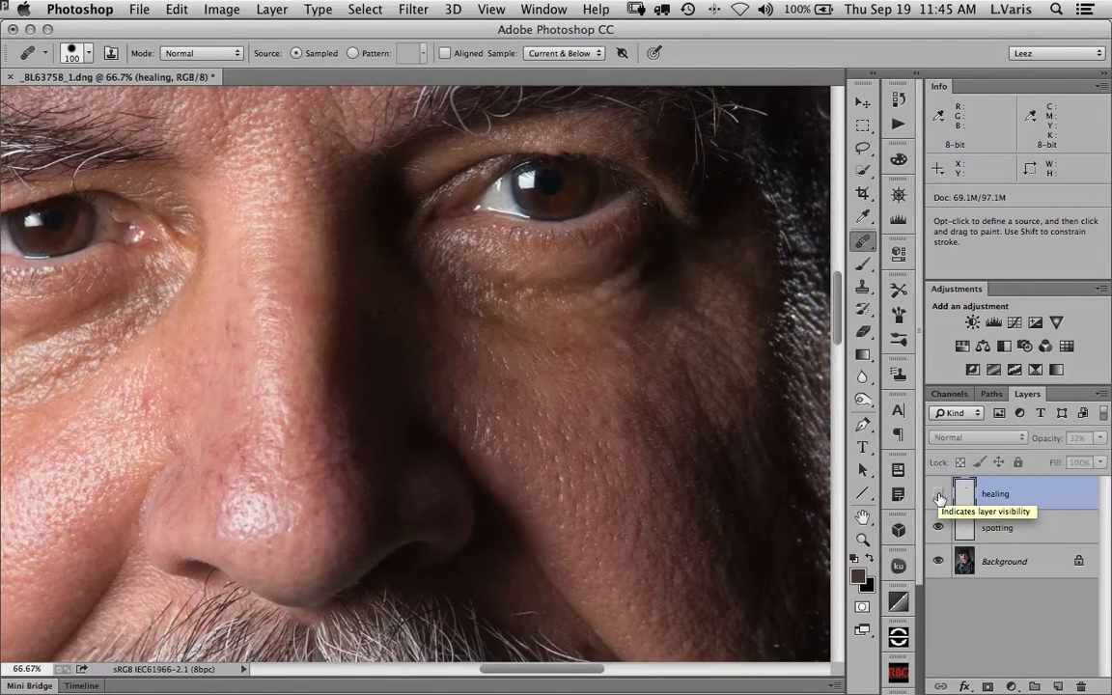
left_click(937, 495)
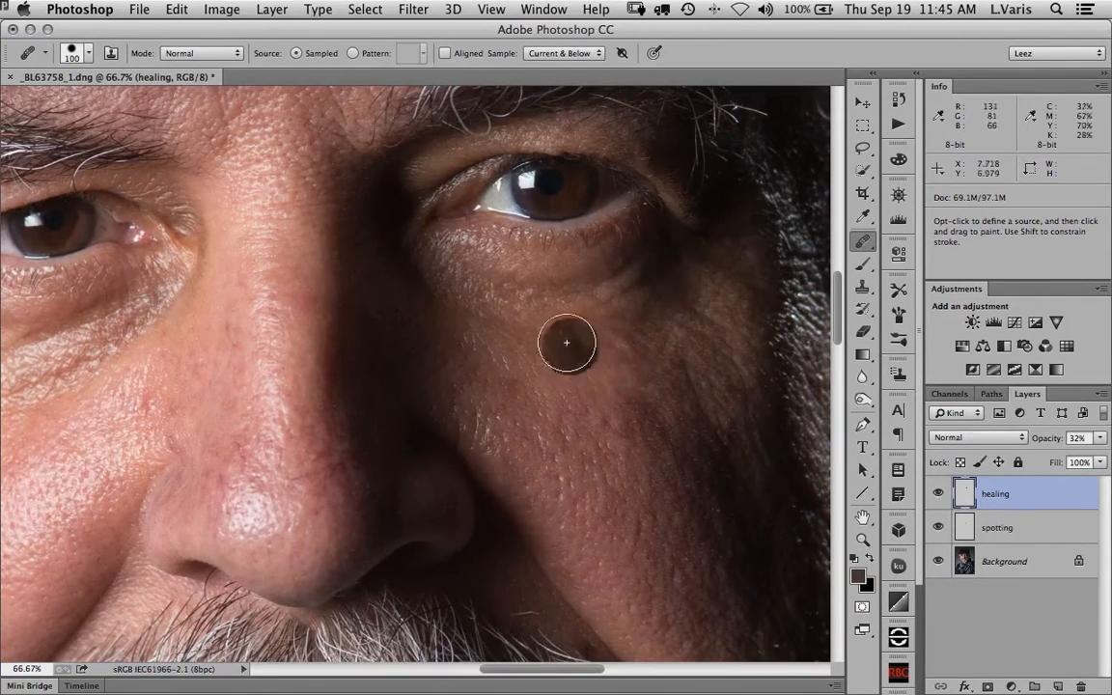
left_click(566, 343)
left_click(938, 495)
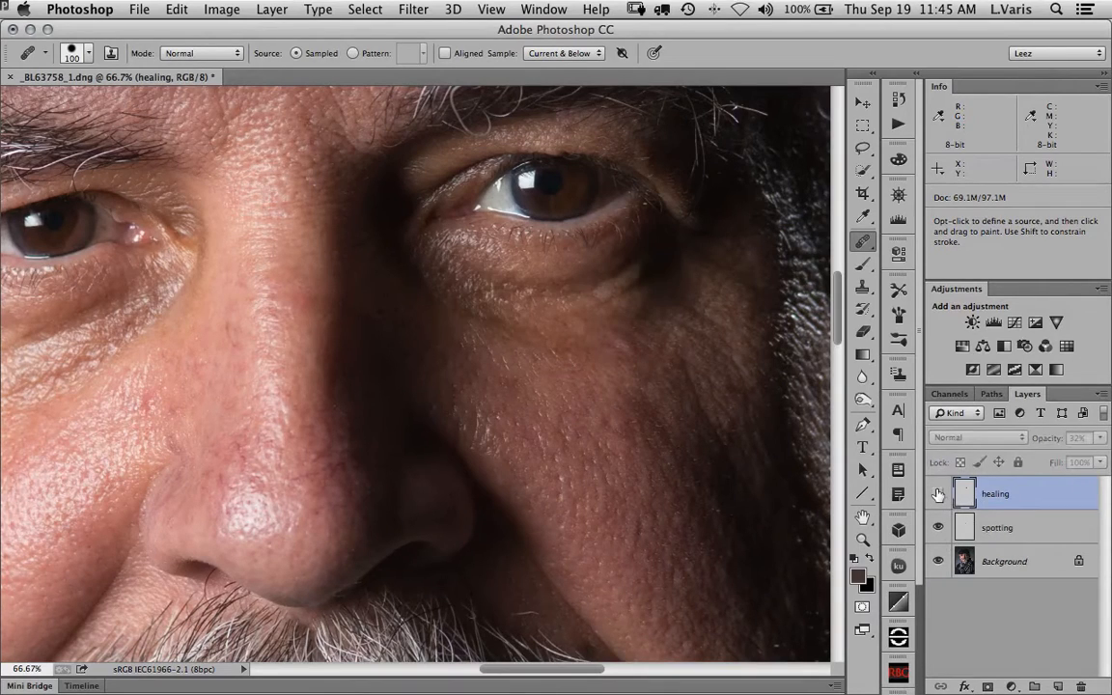
left_click(937, 495)
left_click(938, 495)
left_click(937, 495)
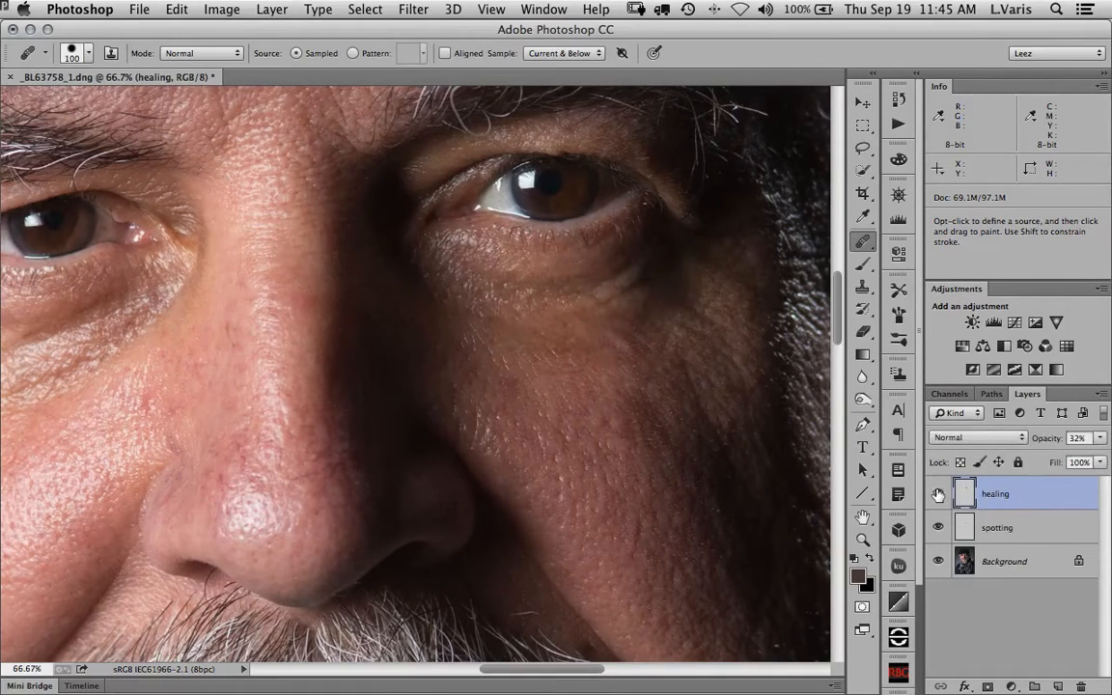
left_click(938, 495)
left_click(937, 495)
Add a layer mask to the healing layer and paint black at 20% brush opacity along the nose-side edge of the shadow-side under-eye retouch.
left_click(987, 685)
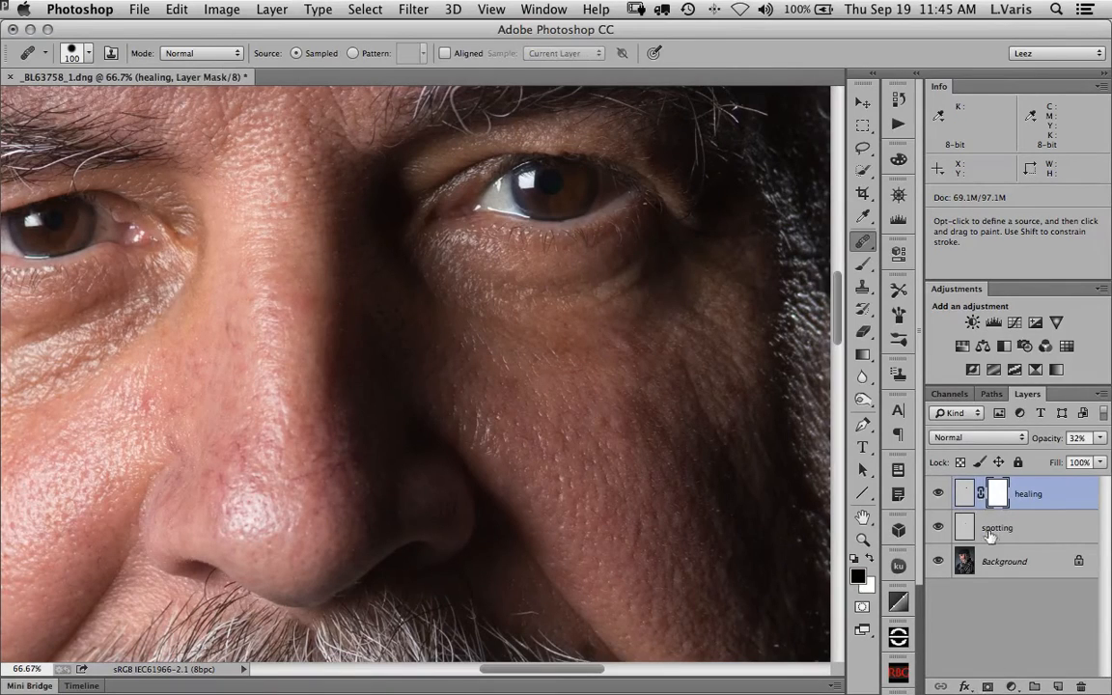
key("b")
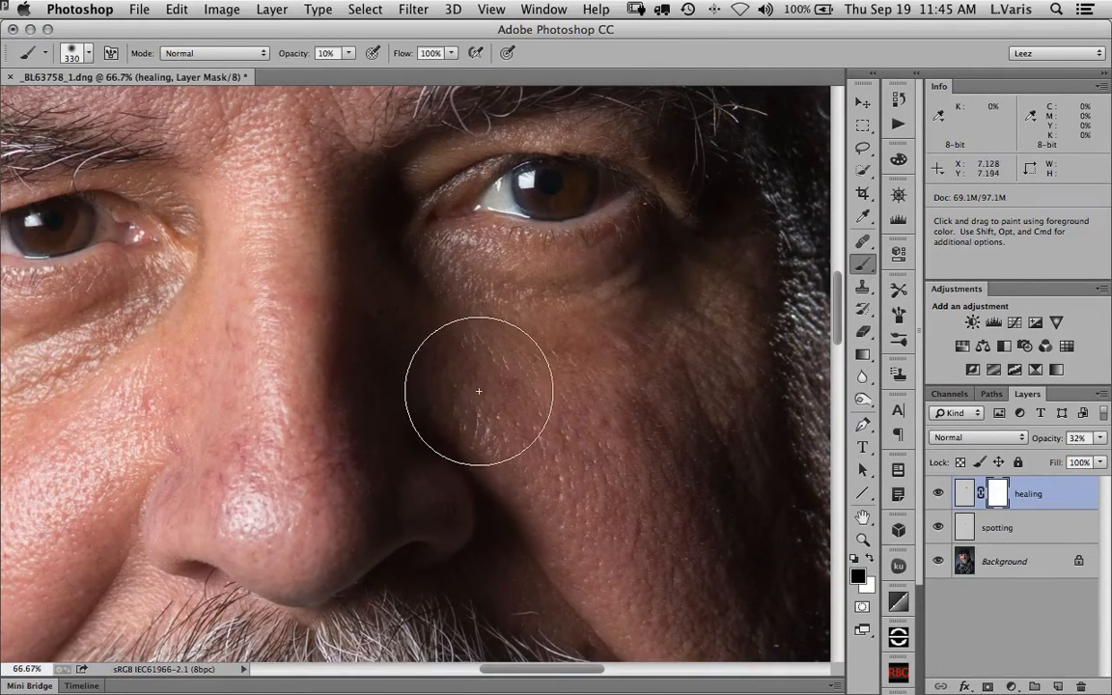
key("bracketleft")
key("bracketleft")
key("bracketleft")
key("bracketleft")
key("bracketleft")
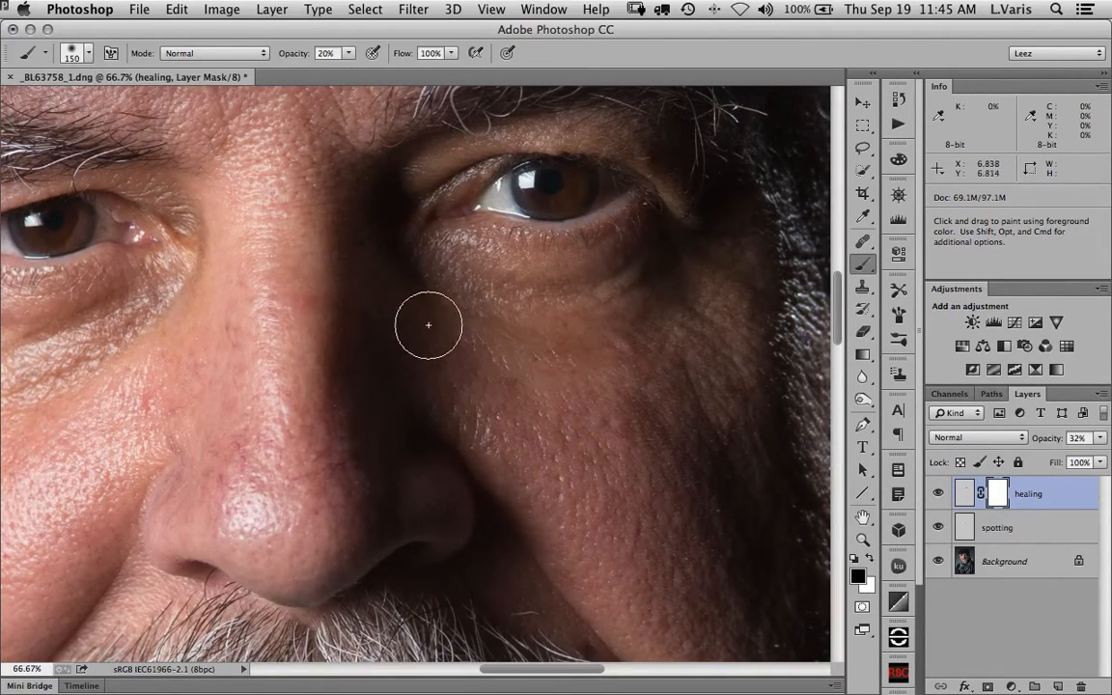
left_click_drag(429, 325, 496, 368)
mouse_move(422, 320)
left_mouse_down()
mouse_move(552, 380)
mouse_move(523, 378)
mouse_move(424, 327)
mouse_move(578, 373)
mouse_move(441, 332)
mouse_move(671, 378)
mouse_move(486, 364)
mouse_move(393, 327)
mouse_move(504, 364)
mouse_move(657, 391)
mouse_move(455, 354)
mouse_move(502, 378)
left_mouse_up()
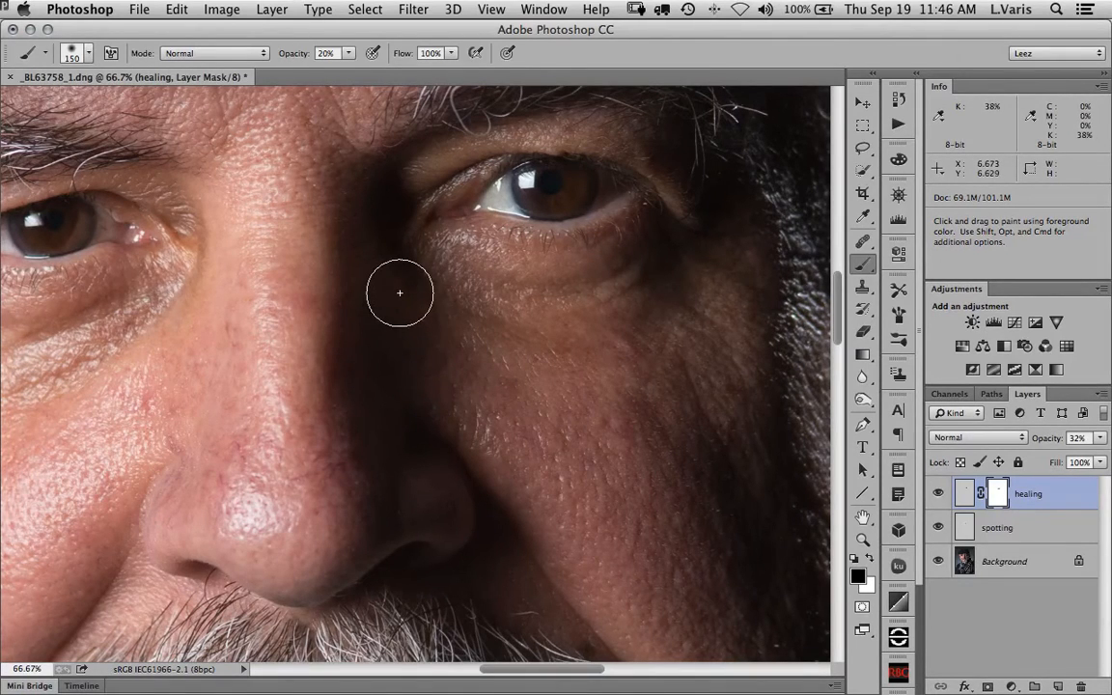
key("bracketleft")
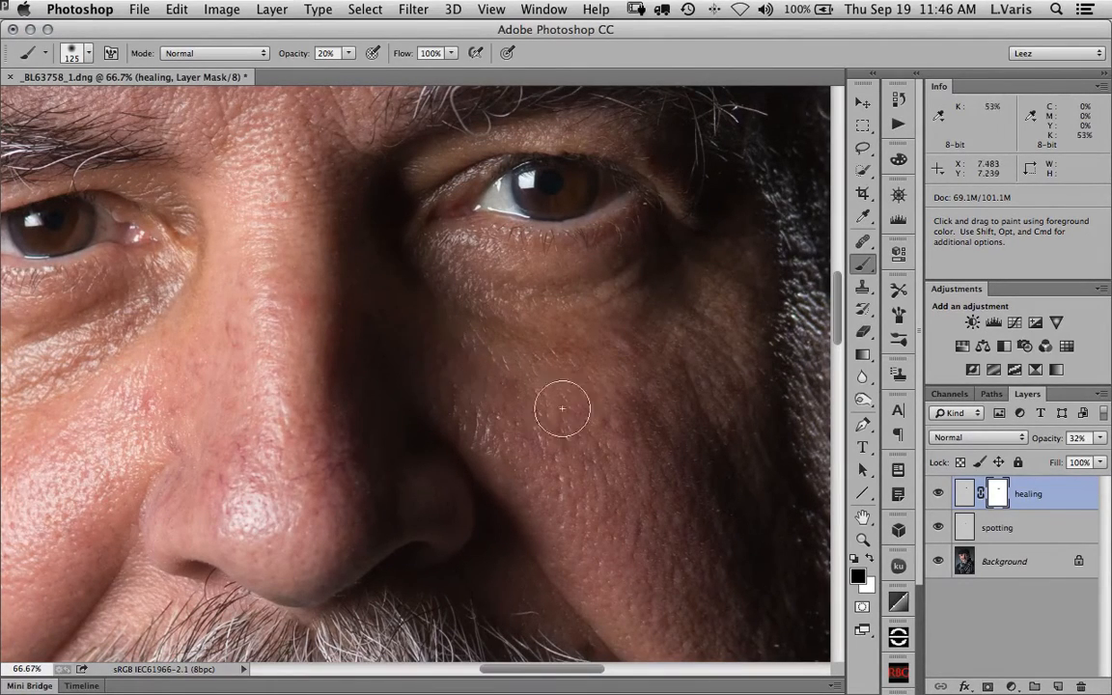
Compare the masked retouch with the healing layer hidden and shown, and inspect the wrinkles under the lit-side eye.
left_click(938, 495)
left_click(938, 495)
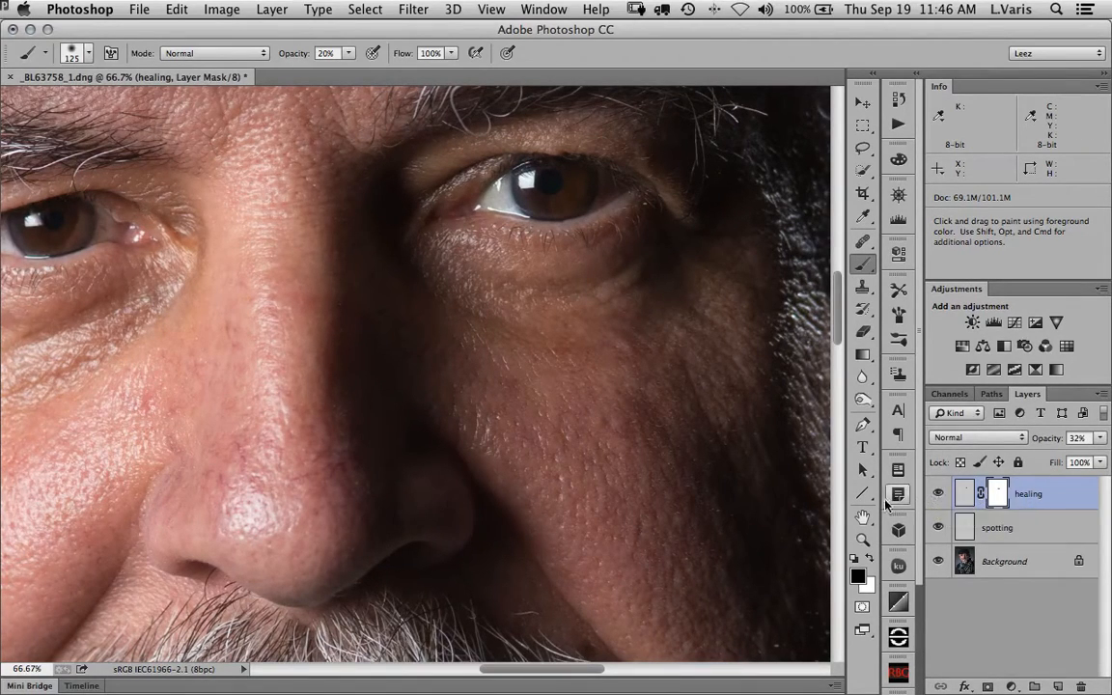
left_click_drag(588, 442, 822, 451)
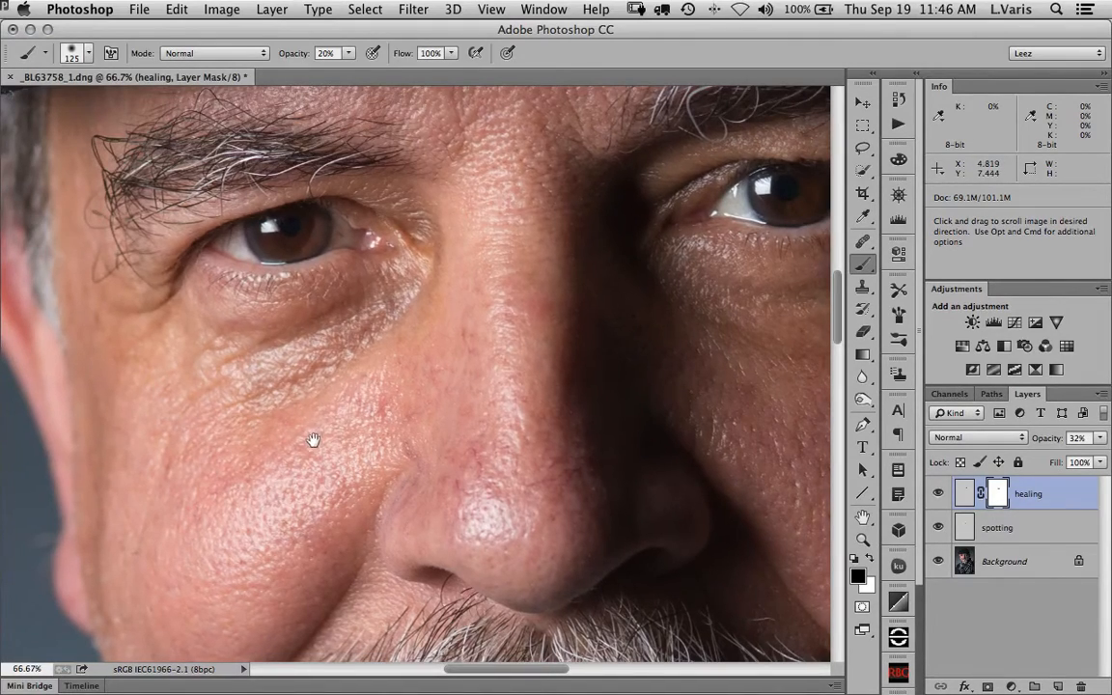
left_click_drag(313, 442, 352, 438)
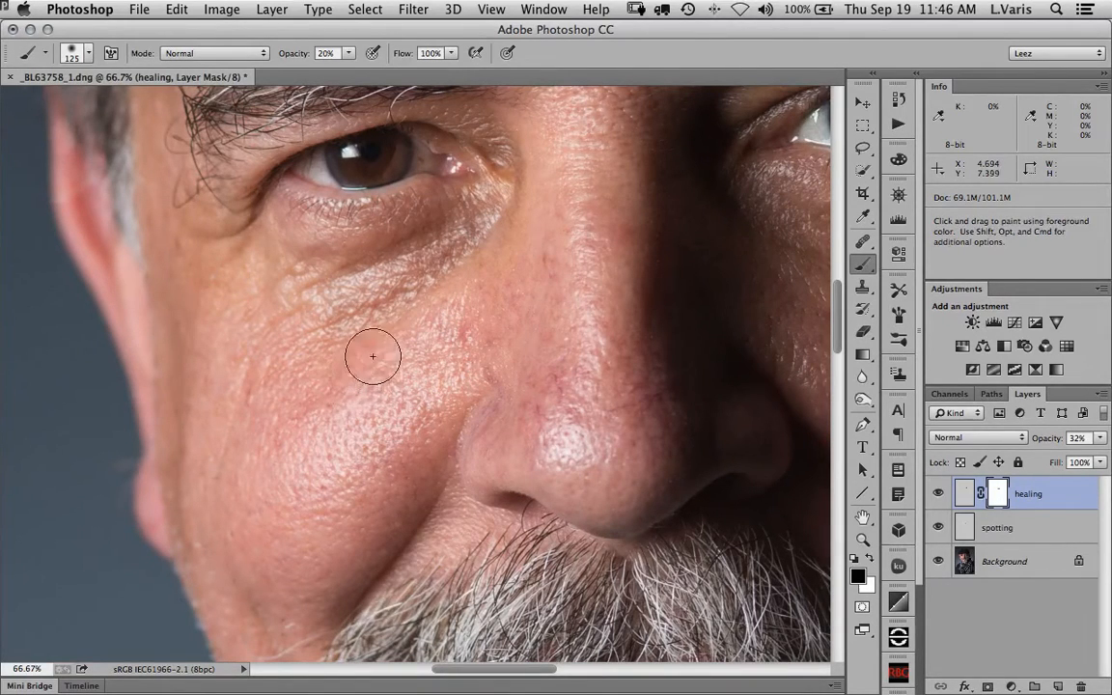
left_click_drag(298, 286, 279, 331)
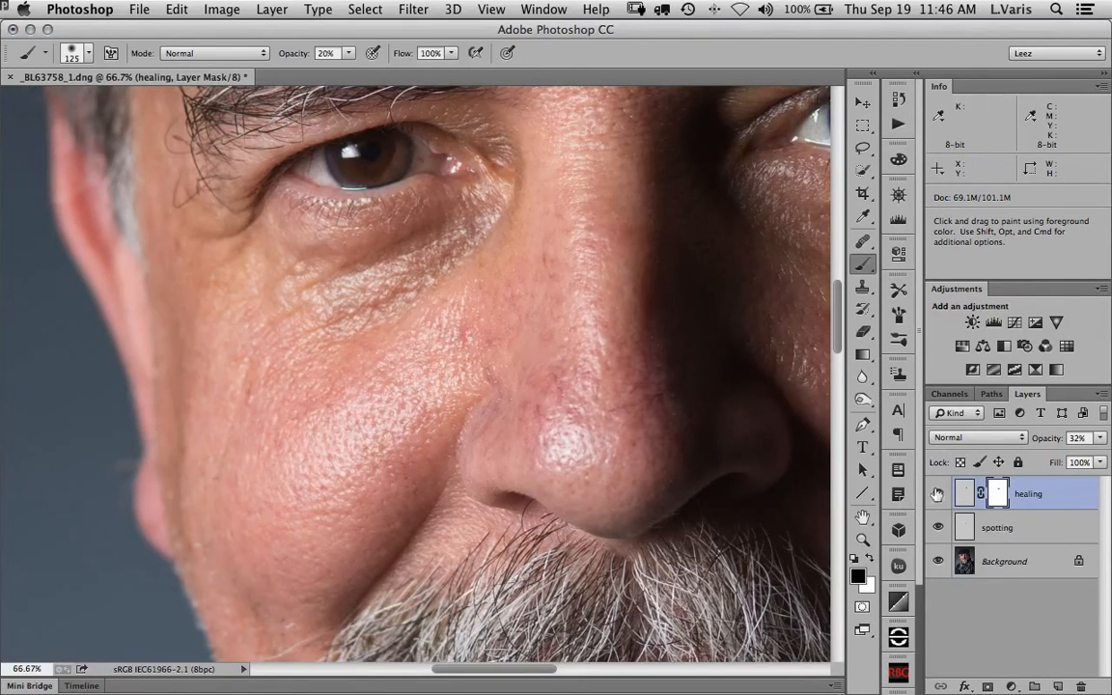
Create a new top layer named "dodging & burning" and set its blend mode to Soft Light.
left_click(1057, 687)
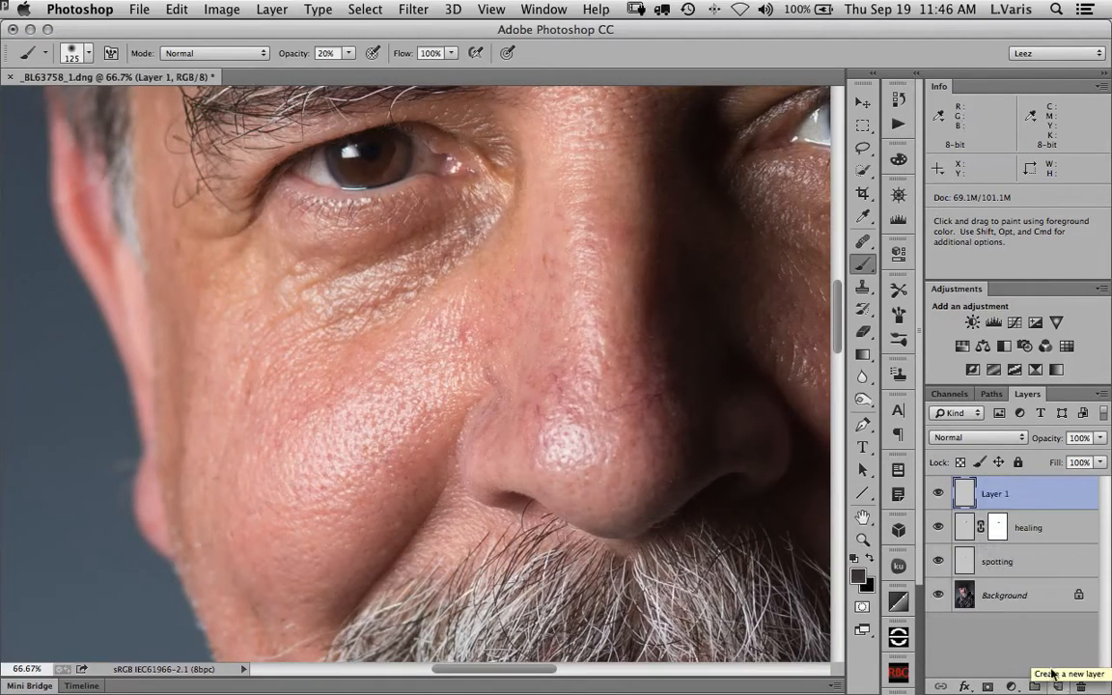
double_click(993, 495)
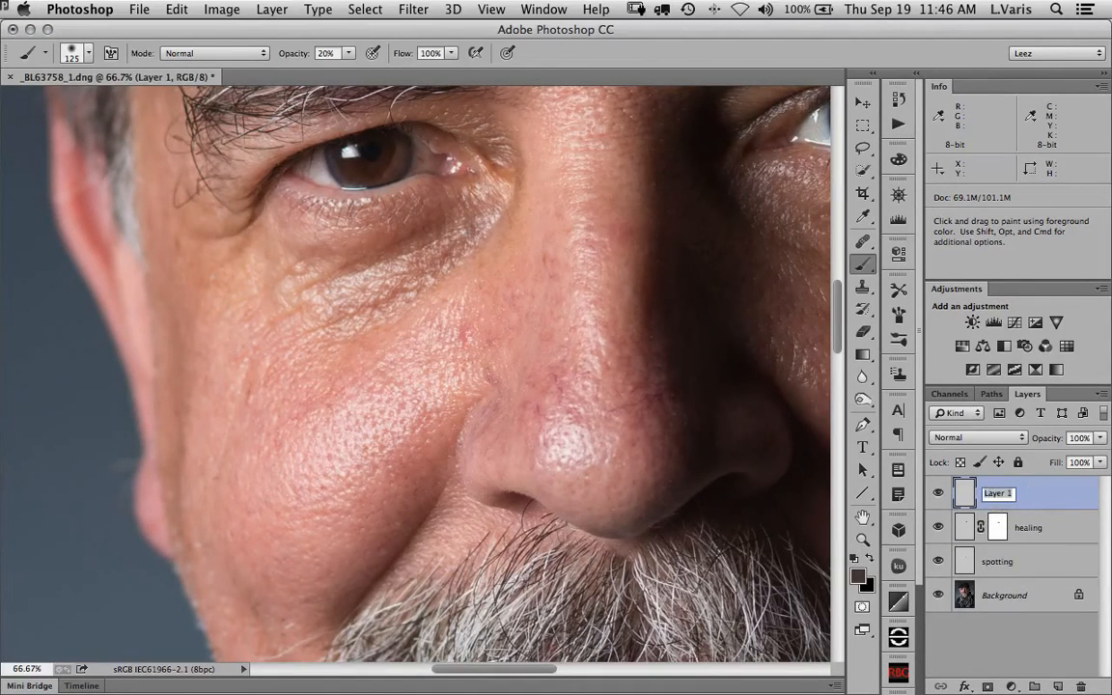
type("dod")
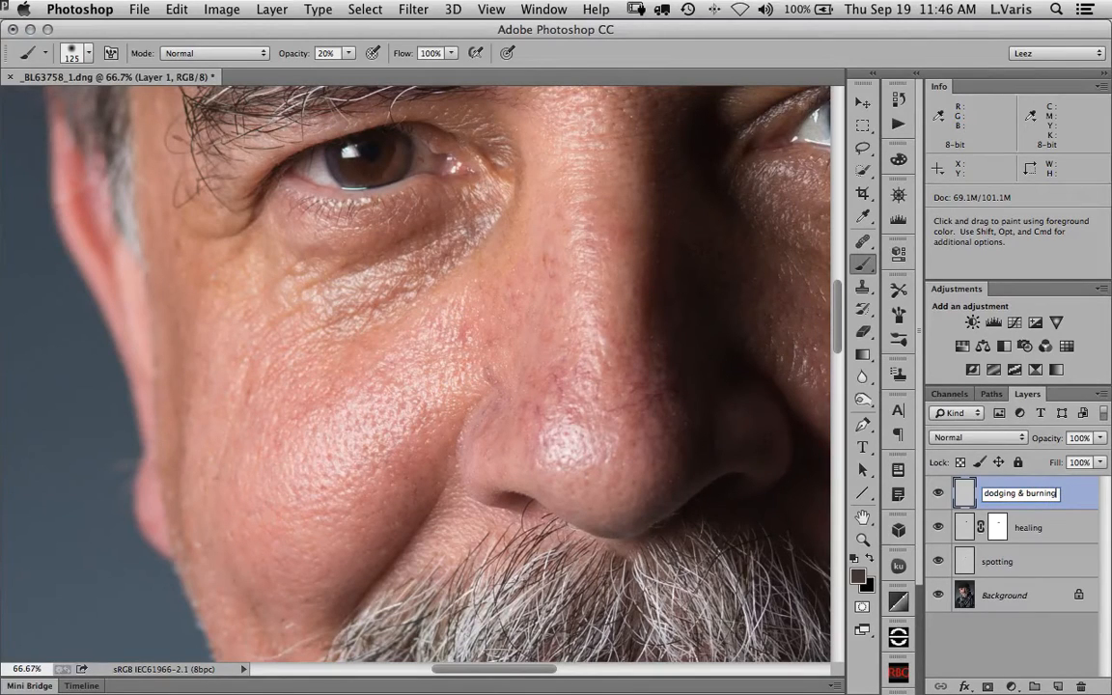
type("ging & burning")
key("Return")
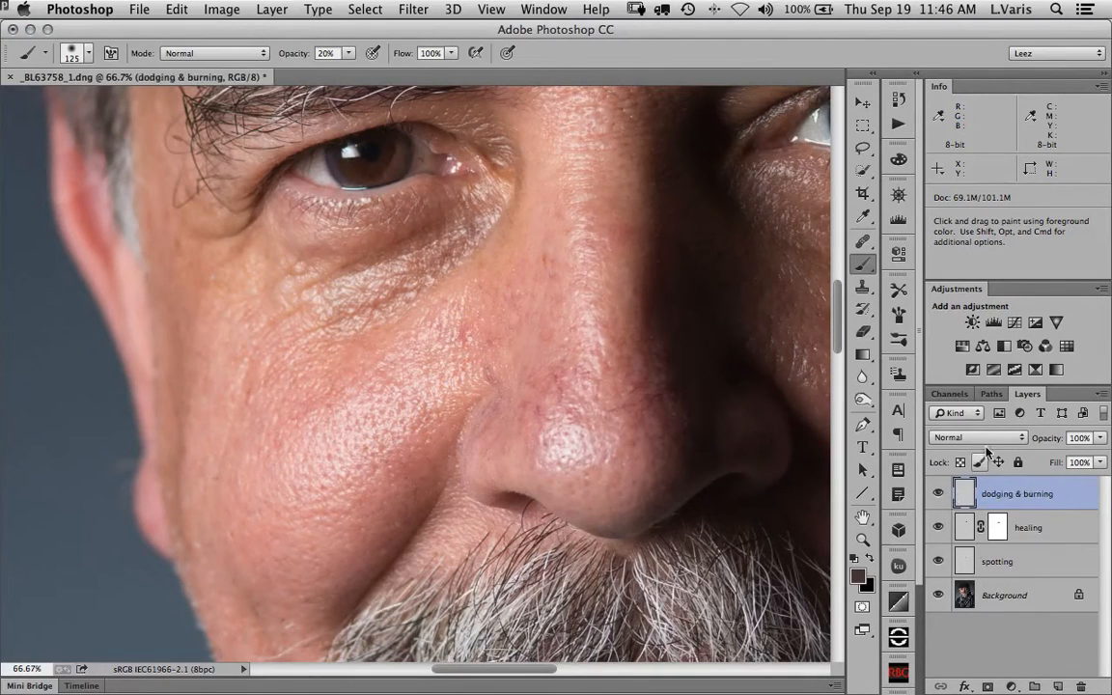
left_click(984, 444)
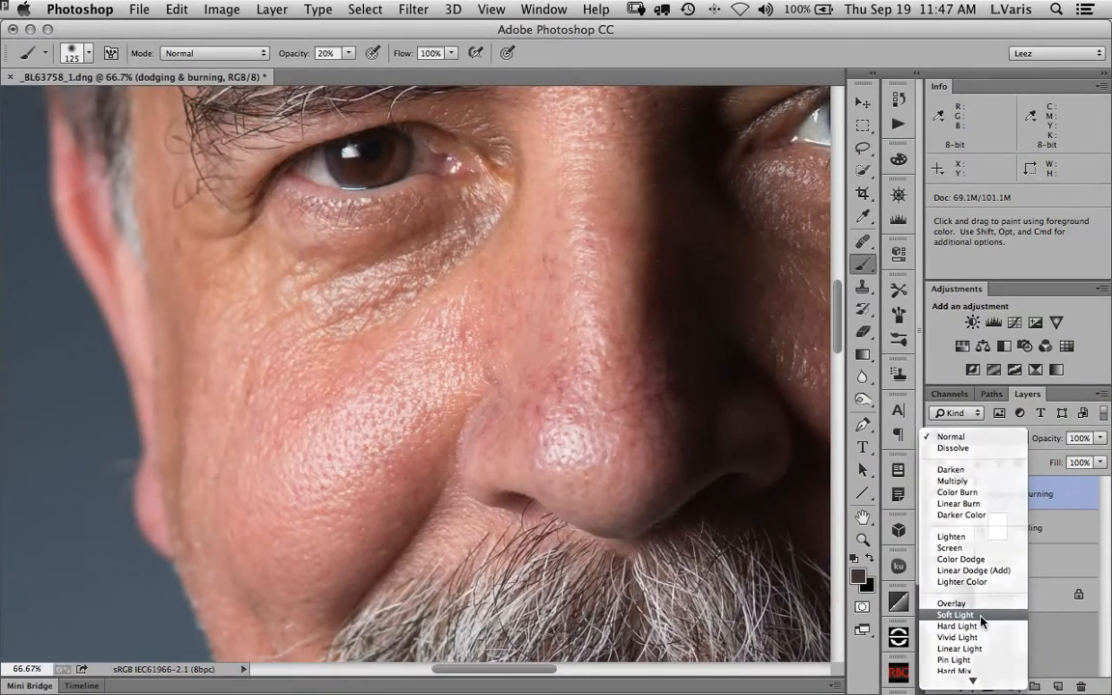
left_click(979, 618)
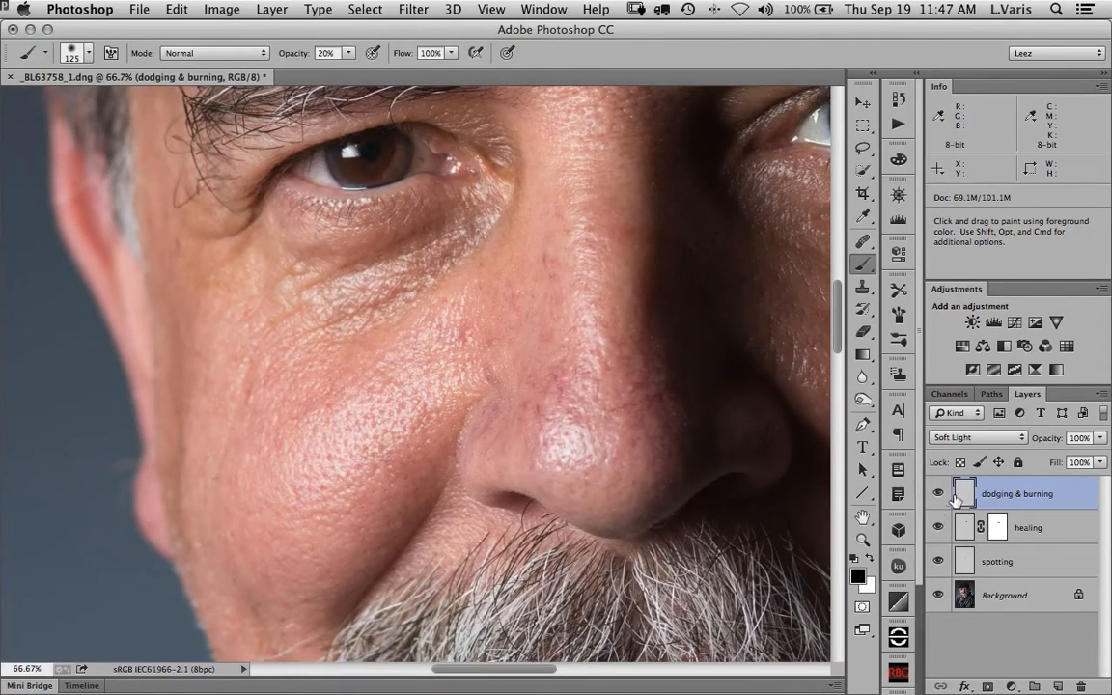
Paint white with a small brush at 5% opacity to lighten the dark crease beneath the inner lit-side eye.
left_click(871, 561)
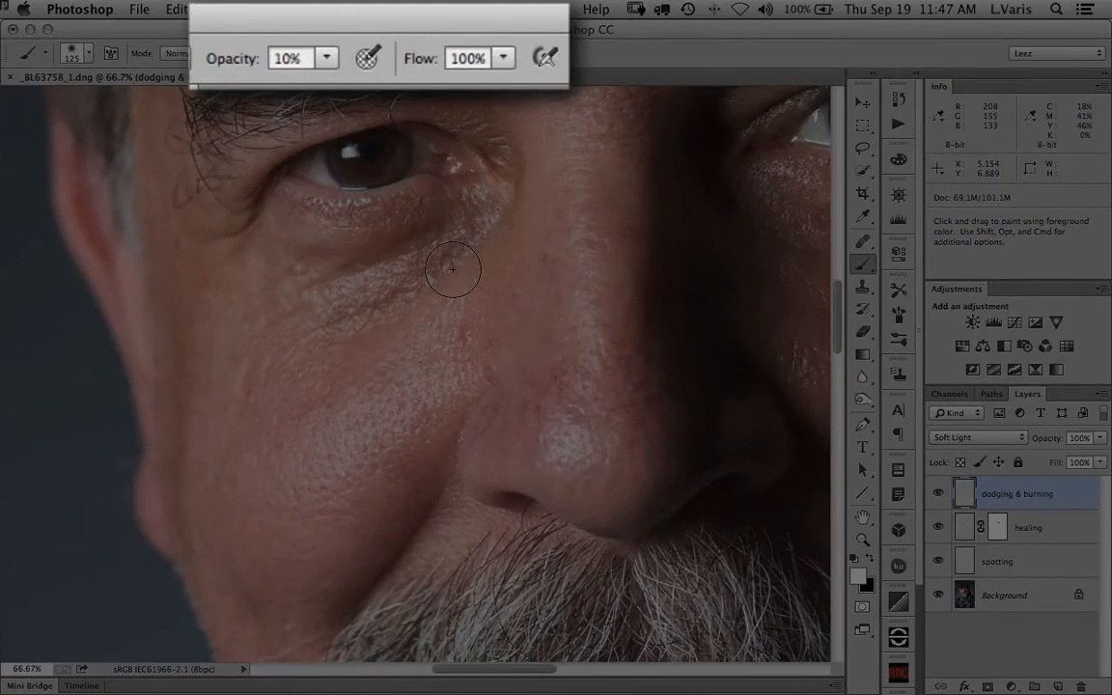
key("0")
key("5")
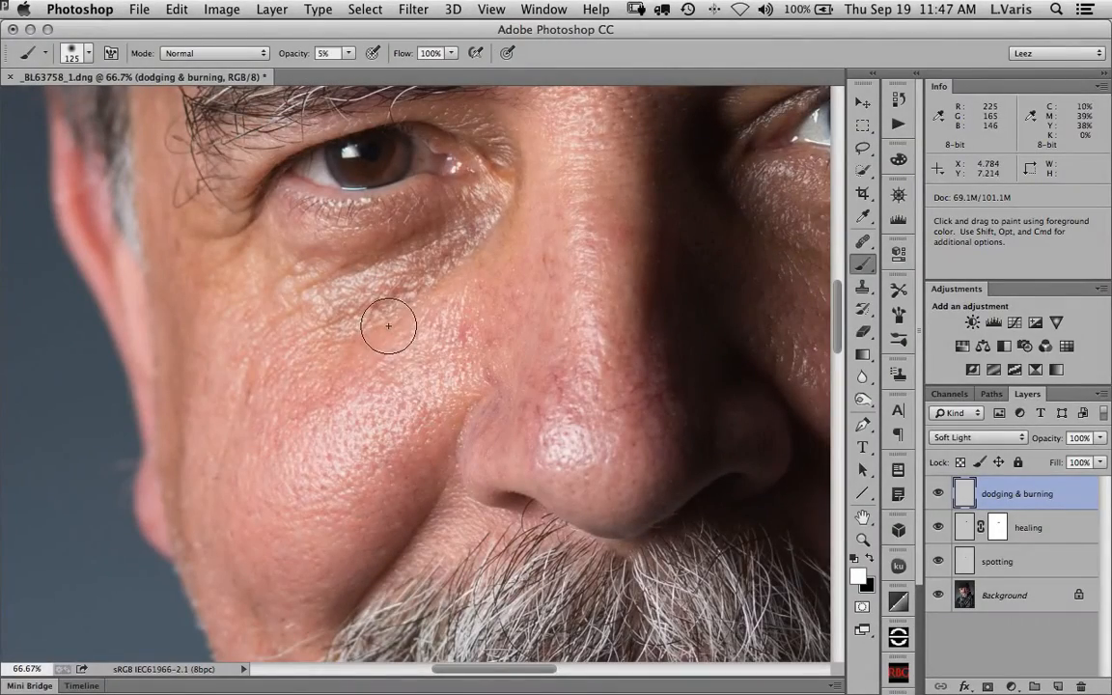
left_click(417, 290, "super")
left_click_drag(443, 359, 411, 531)
key("bracketleft")
key("bracketleft")
key("bracketleft")
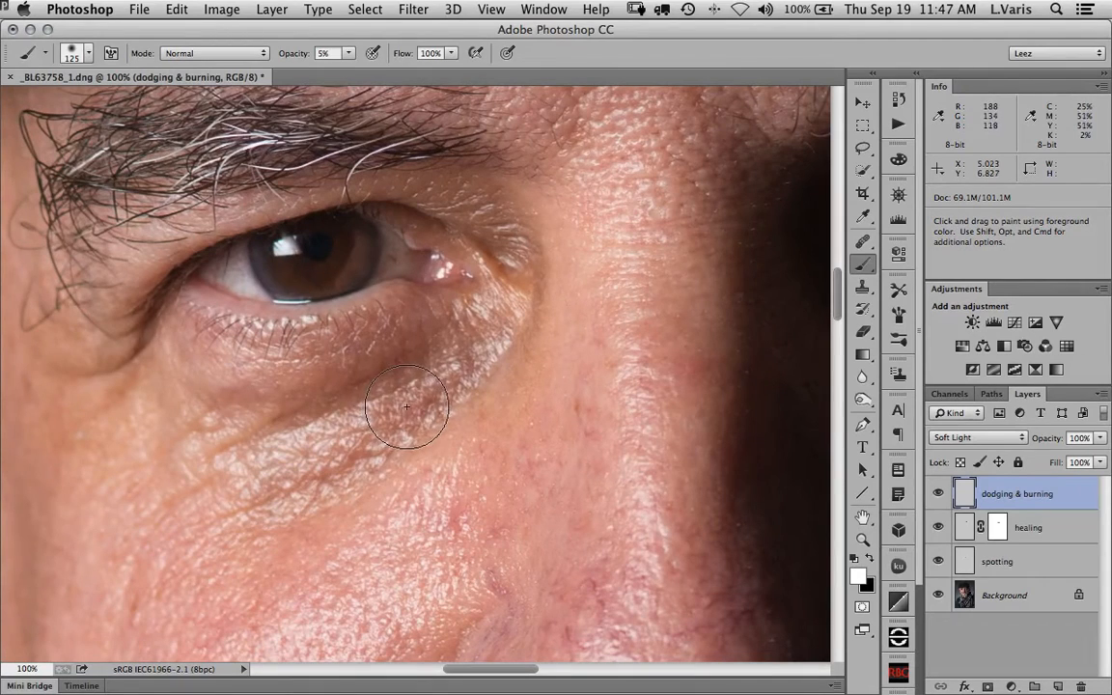
key("bracketleft")
key("bracketleft")
key("bracketleft")
key("bracketleft")
key("bracketleft")
key("bracketleft")
key("bracketleft")
key("bracketleft")
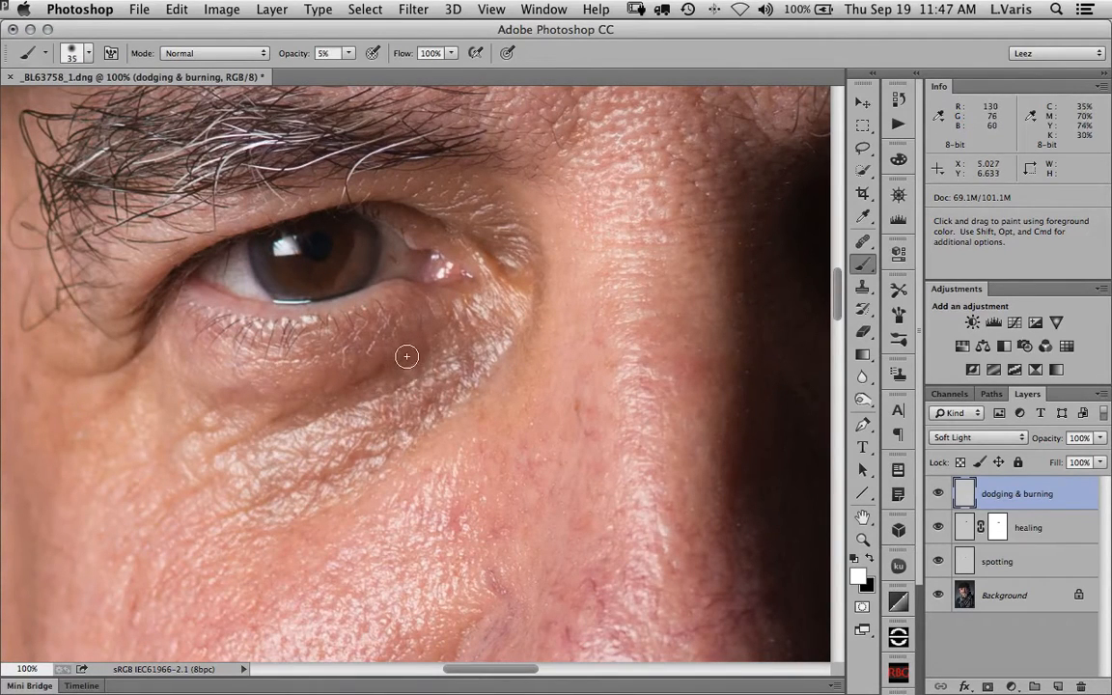
key("bracketleft")
mouse_move(408, 360)
left_mouse_down()
mouse_move(369, 374)
mouse_move(414, 348)
mouse_move(357, 381)
mouse_move(422, 355)
mouse_move(355, 383)
mouse_move(385, 373)
mouse_move(367, 377)
left_mouse_up()
scroll(367, 378, "up", 1)
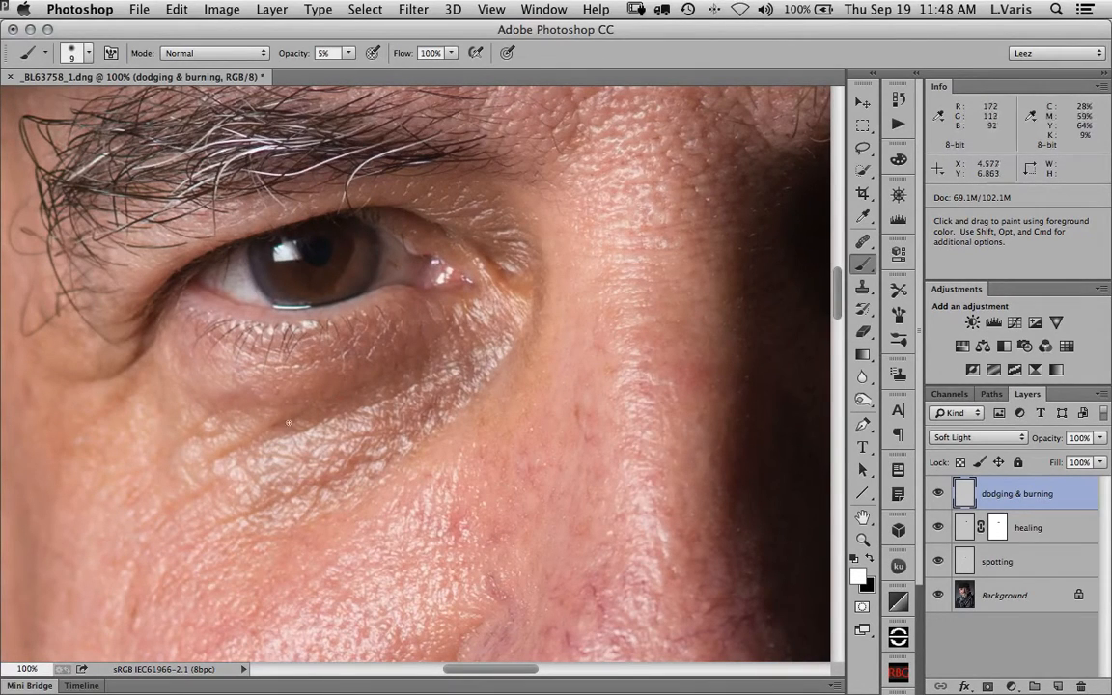
Dodge the shadowed crease toward the outer part of the lit-side eye bag, varying the brush size down to 15.
left_click_drag(297, 417, 272, 425)
key("bracketright")
key("bracketright")
key("bracketright")
key("bracketright")
key("bracketright")
key("bracketright")
key("bracketleft")
key("bracketleft")
key("bracketleft")
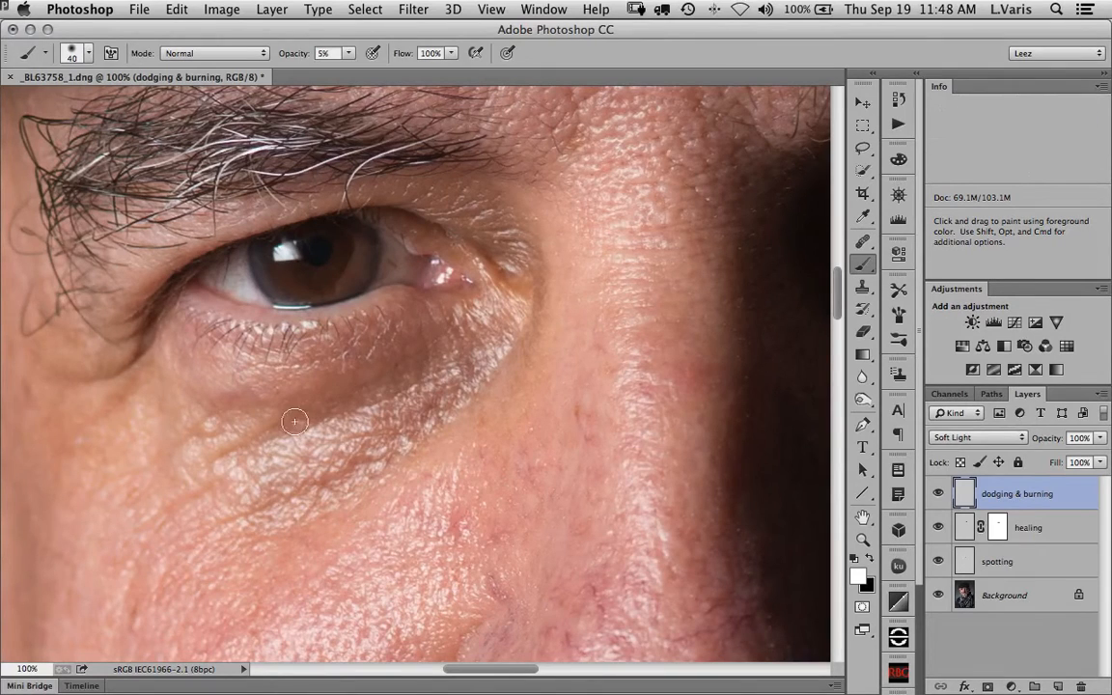
key("bracketleft")
key("bracketleft")
key("bracketleft")
key("bracketleft")
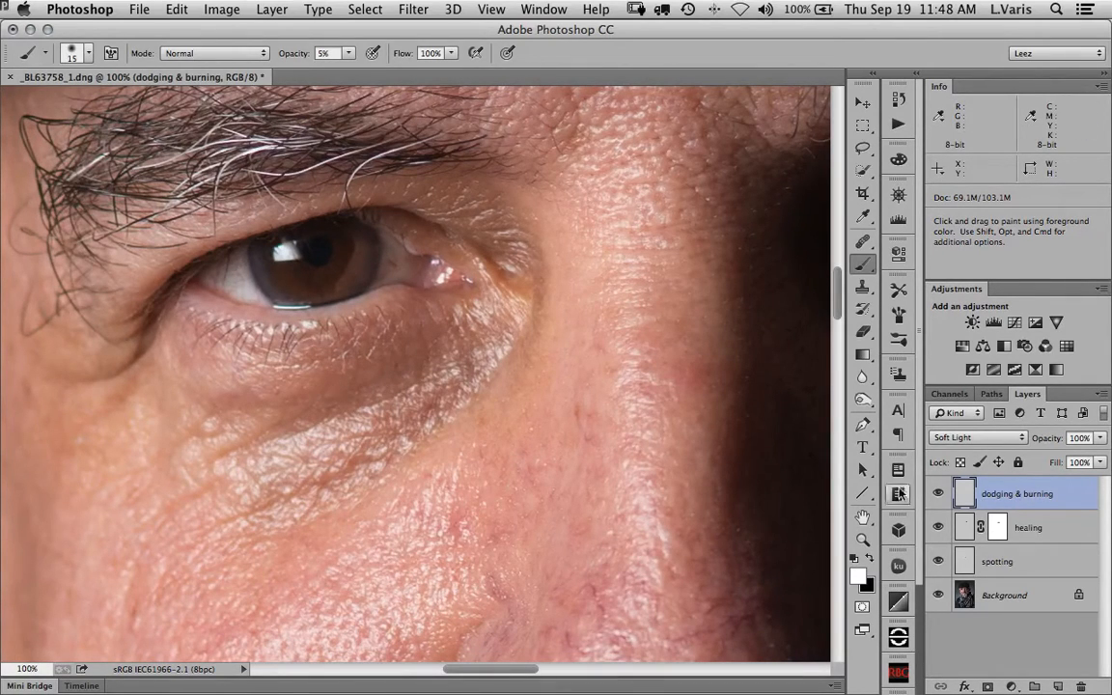
Compare the lit-side under-eye area with the dodging & burning layer hidden and shown.
left_click(937, 494)
left_click(937, 494)
left_click(937, 494)
left_click(937, 494)
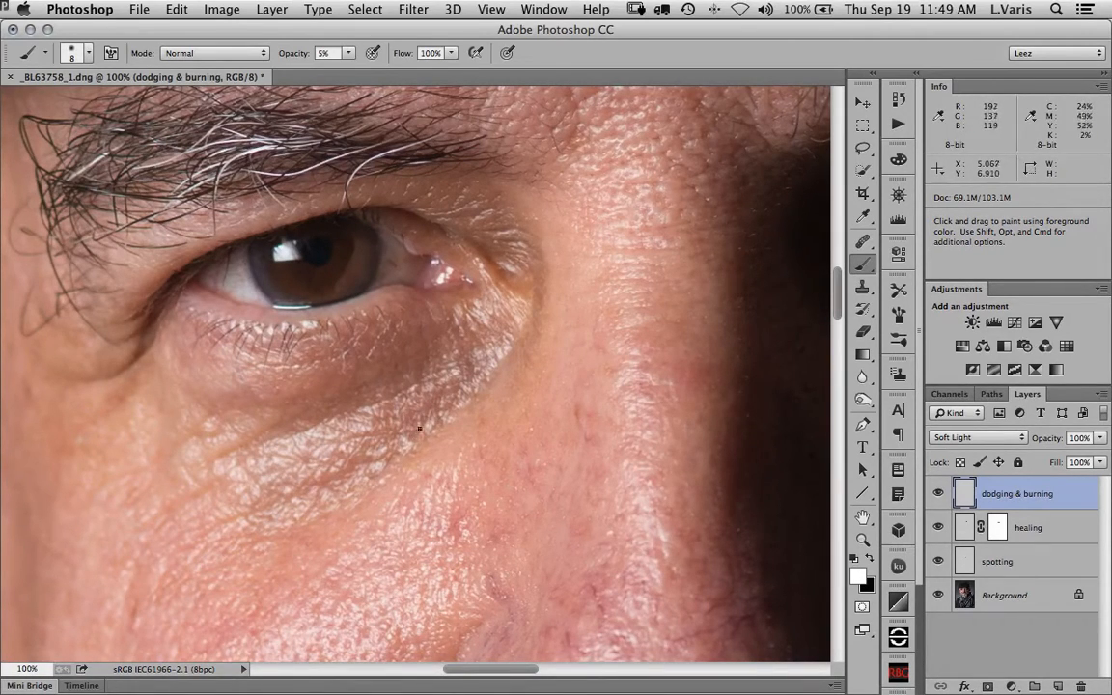
Lighten the fine dark wrinkles along the lower edge of the lit-side eye bag with a size 8 white brush.
left_click(377, 458)
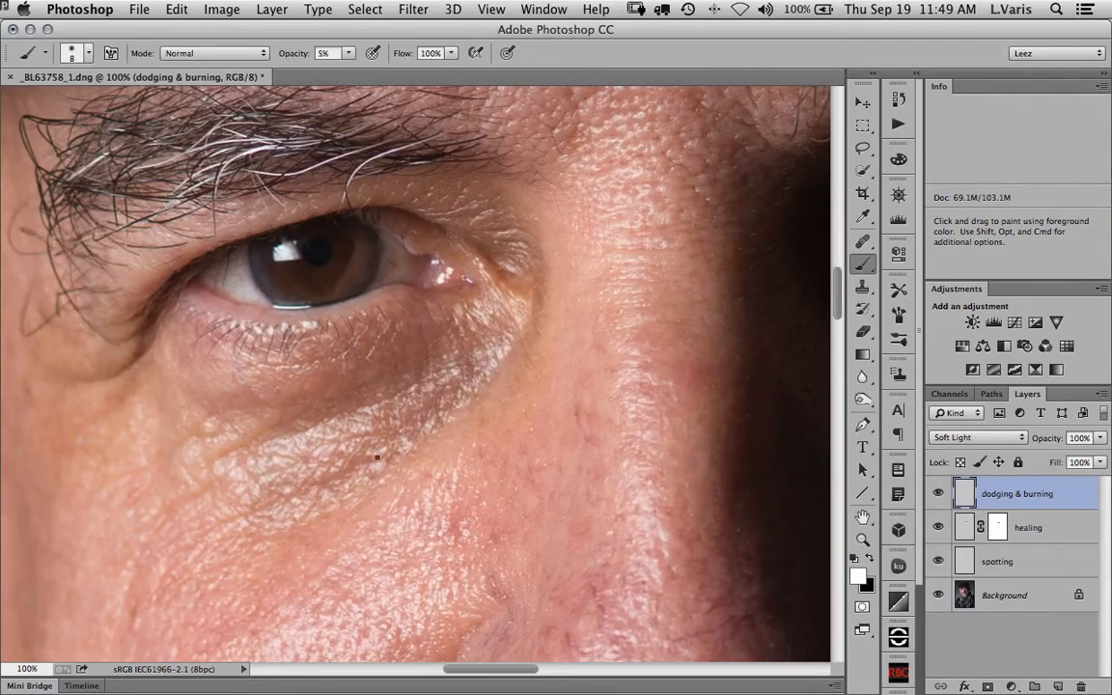
left_click(370, 460)
mouse_move(362, 459)
left_mouse_down()
mouse_move(353, 463)
mouse_move(356, 448)
left_mouse_up()
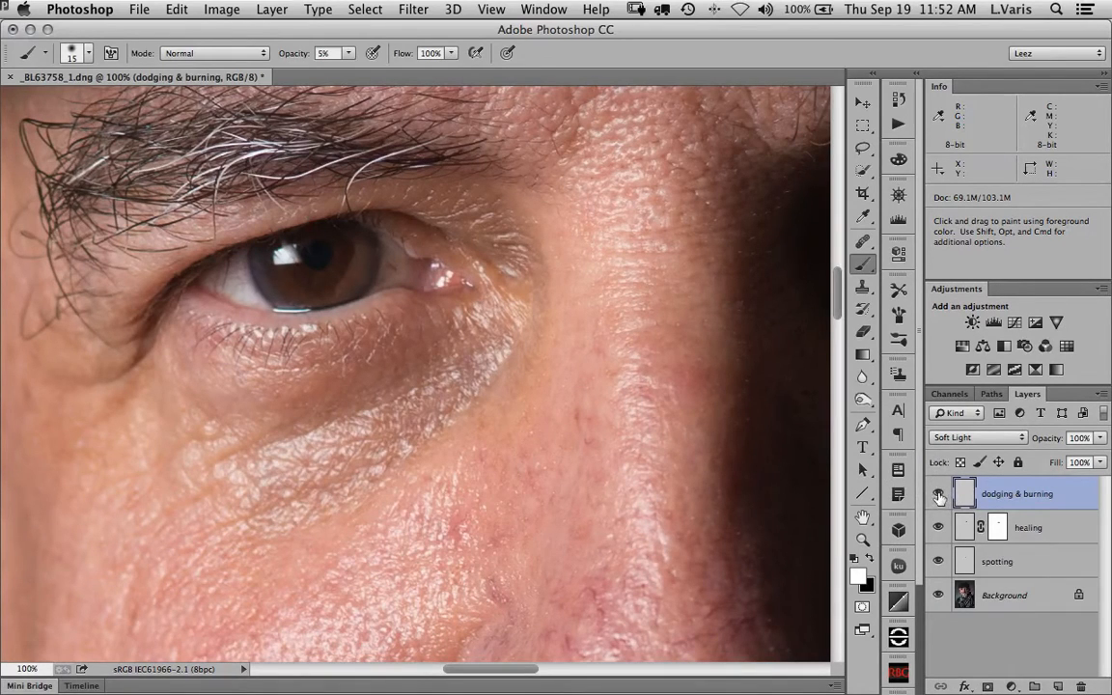
Toggle the dodging & burning layer repeatedly to examine how the dodging changes the wrinkles under the lit-side eye.
left_click(937, 494)
left_click(937, 494)
left_click(937, 494)
left_click(938, 494)
left_click(938, 495)
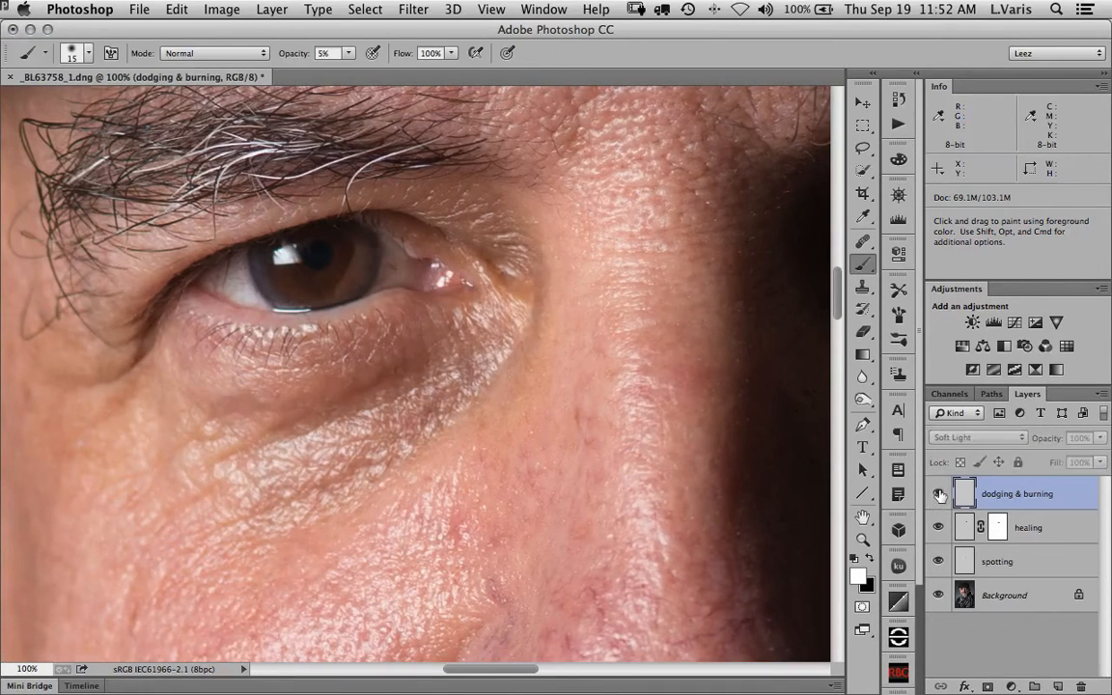
left_click(938, 496)
left_click(938, 495)
left_click(939, 495)
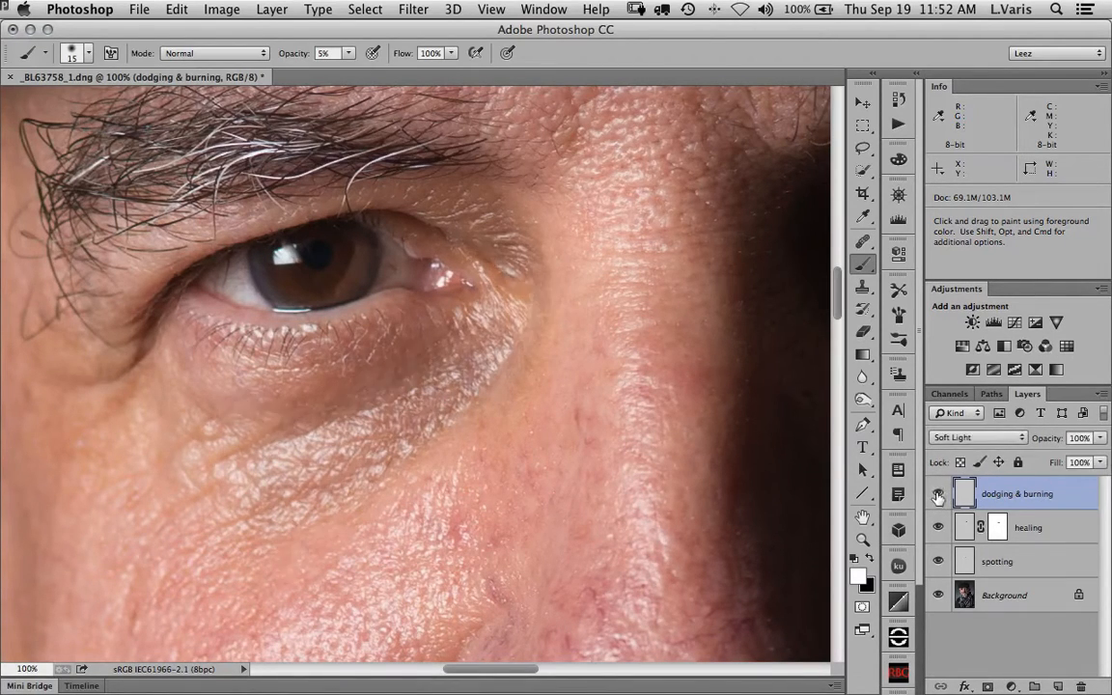
left_click(938, 495)
left_click(938, 497)
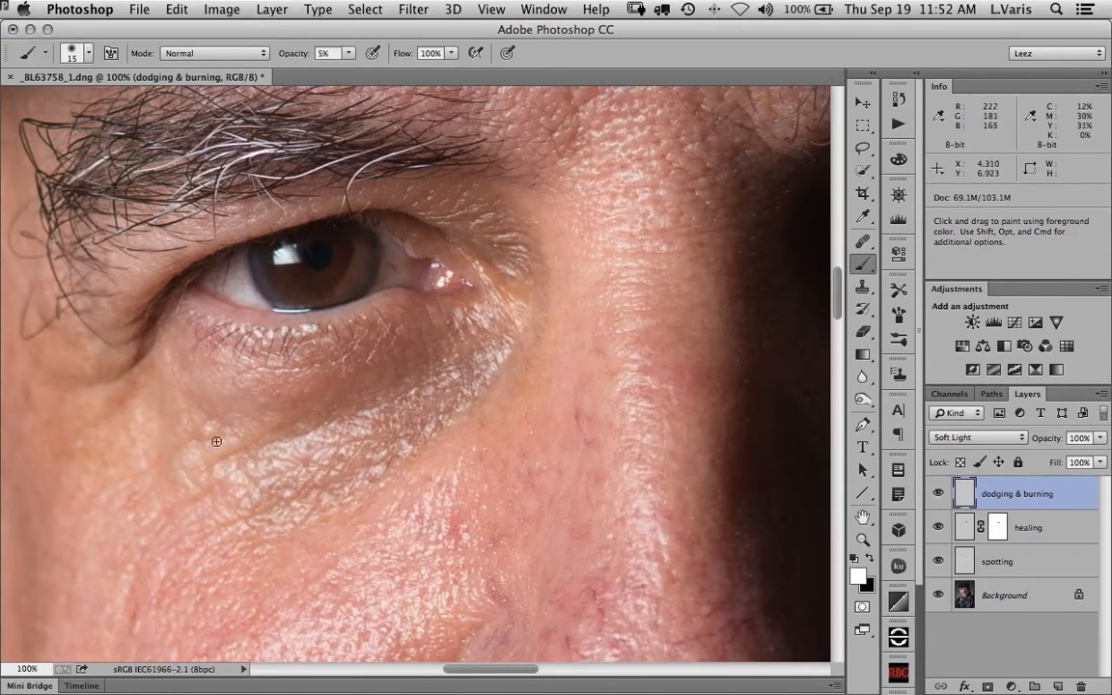
Burn the bright highlights on the lit-side under-eye wrinkles with black at 5% brush opacity.
left_click(870, 559)
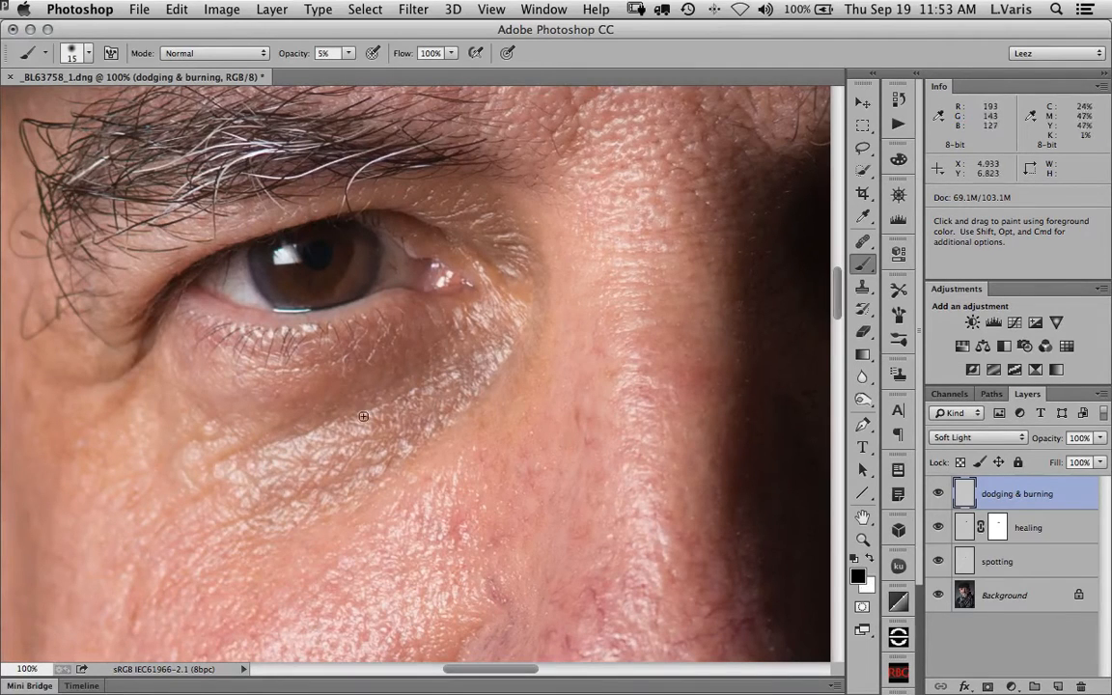
mouse_move(288, 444)
left_mouse_down()
mouse_move(278, 459)
mouse_move(310, 458)
left_mouse_up()
mouse_move(230, 470)
left_mouse_down()
mouse_move(221, 477)
mouse_move(218, 465)
mouse_move(236, 472)
left_mouse_up()
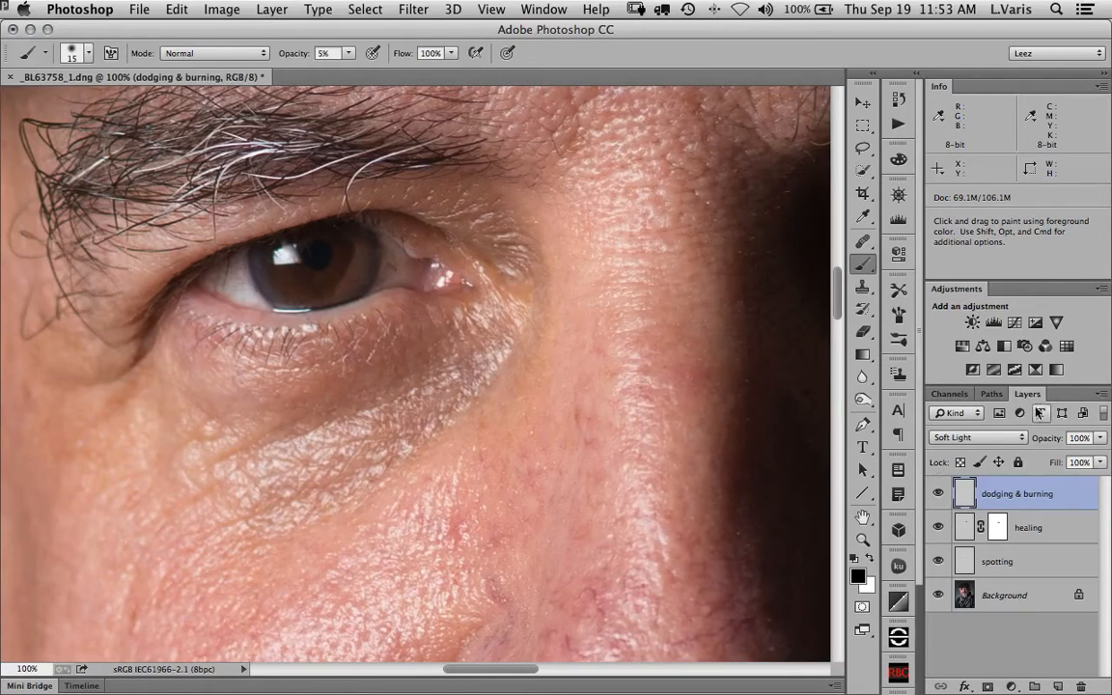
Add a Curves adjustment layer above dodging & burning and lower the RGB curve's white point output to 182.
left_click(1012, 326)
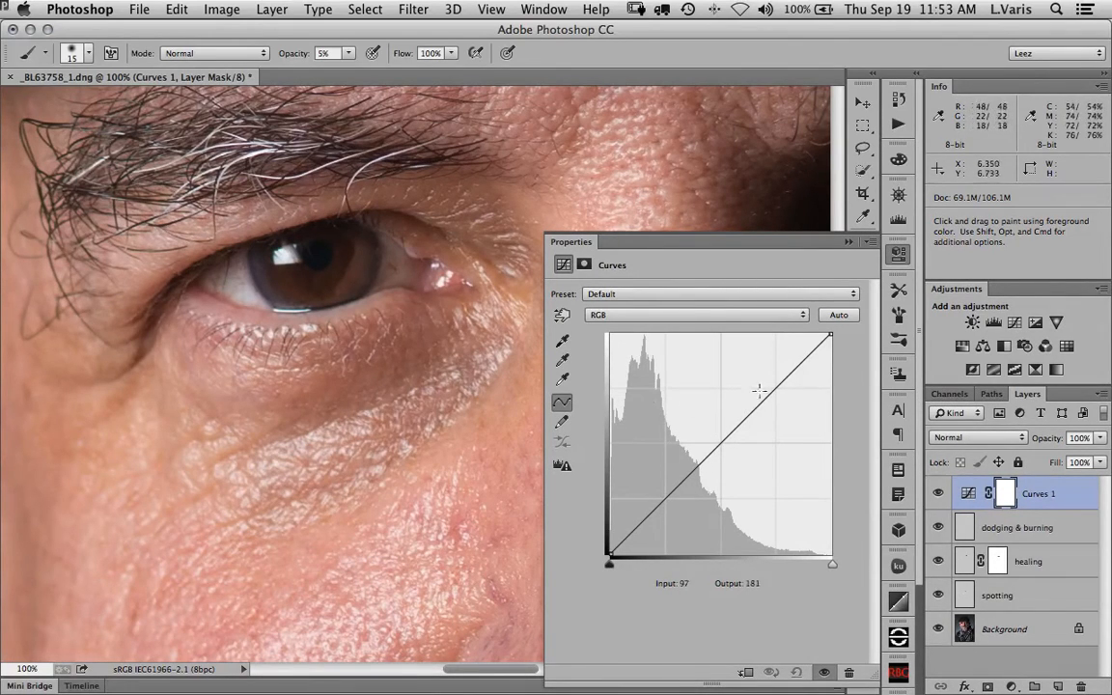
left_click(829, 333)
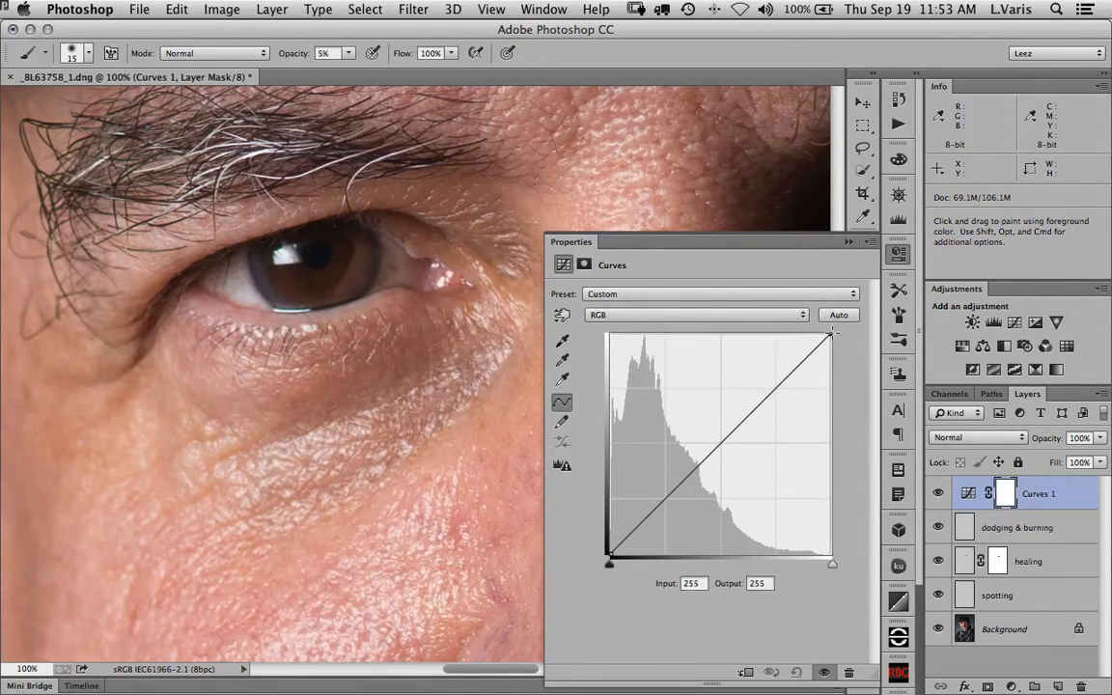
left_click_drag(832, 333, 837, 396)
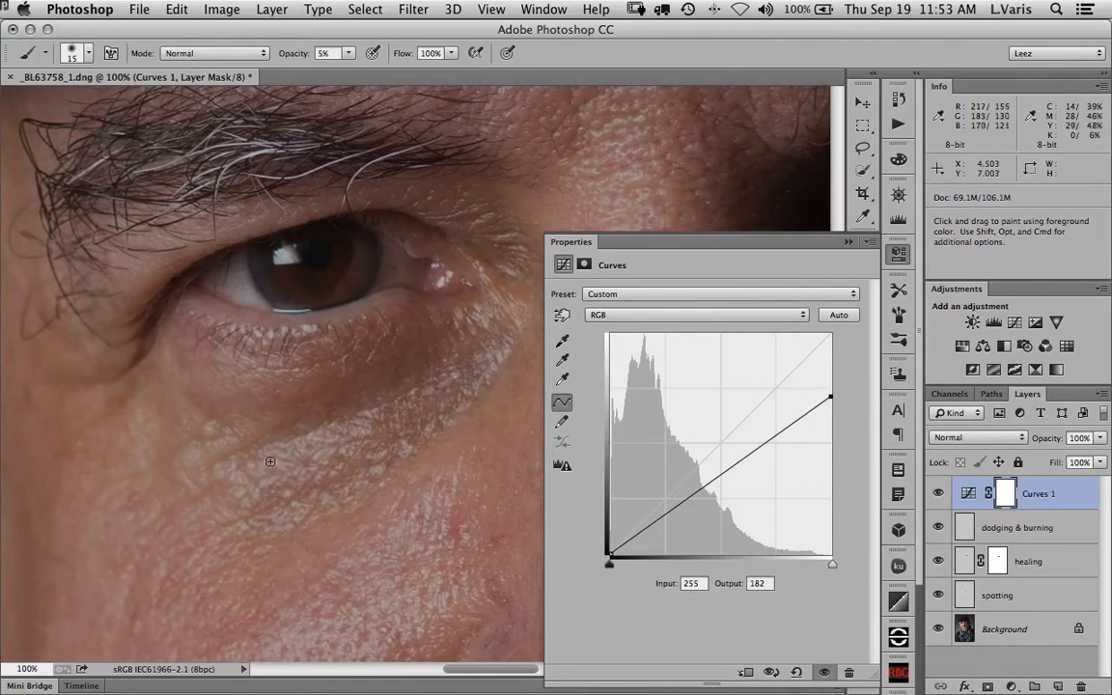
Lower the Curves white point output to 183 in the Blue channel and 212 in the Green channel.
left_click(737, 322)
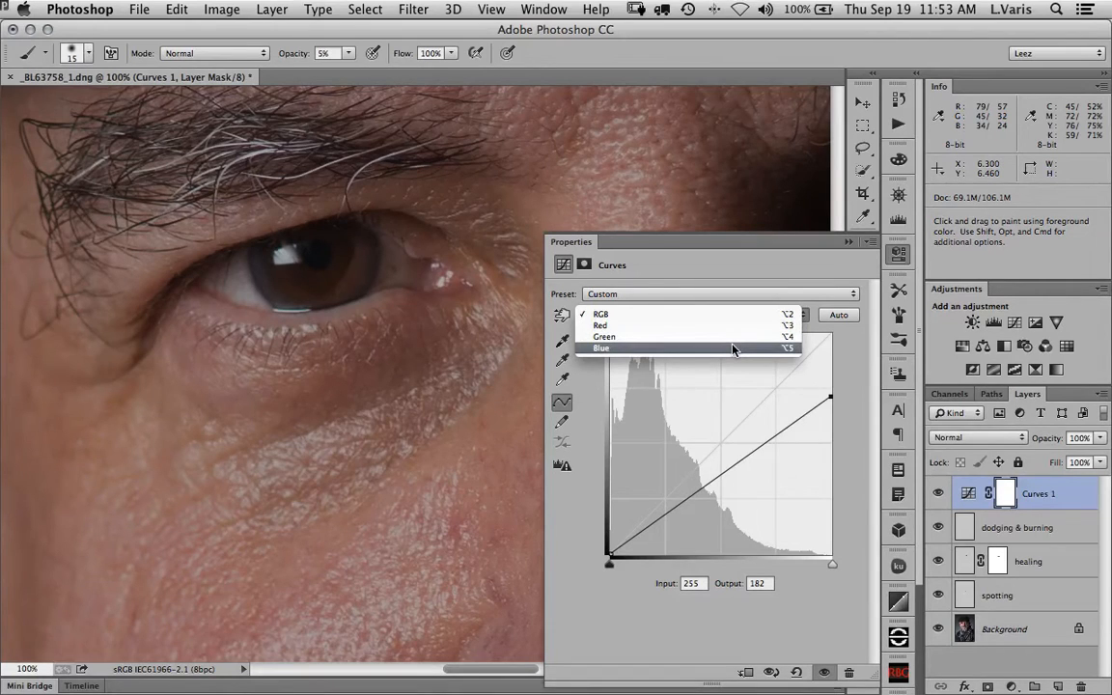
left_click(733, 348)
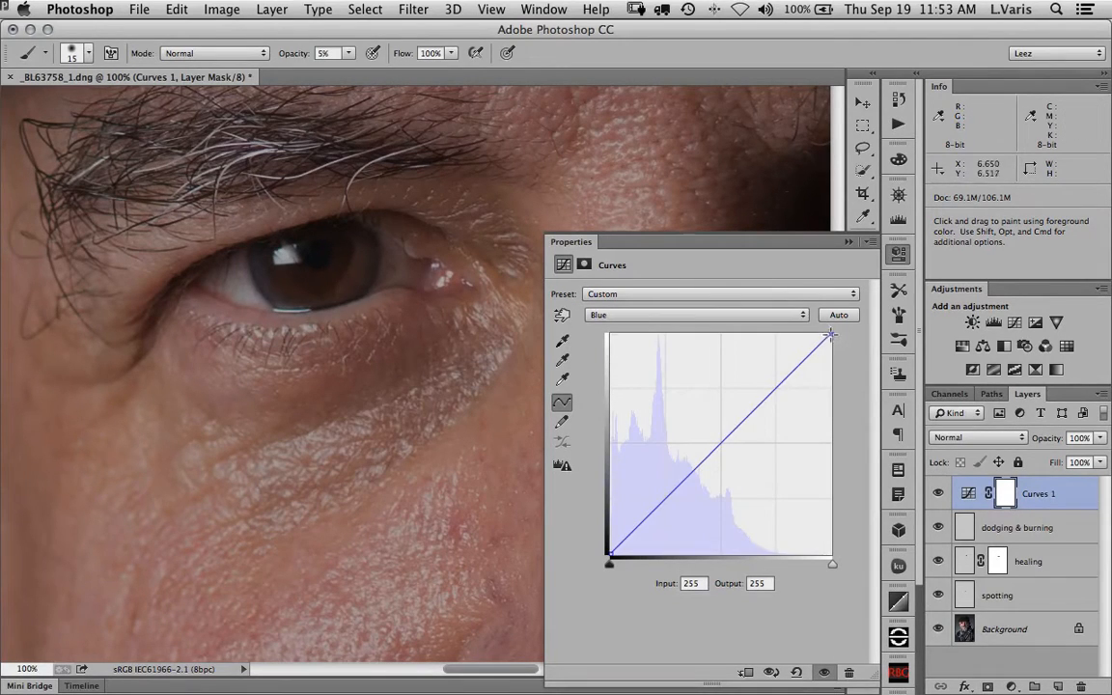
left_click_drag(829, 335, 851, 397)
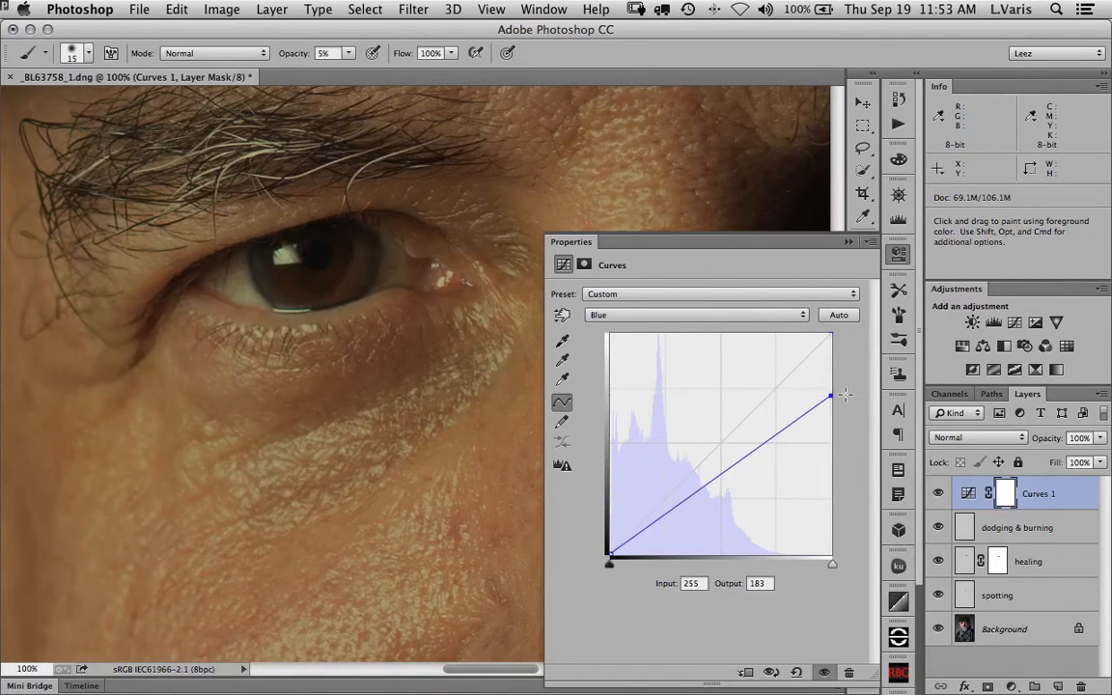
left_click(772, 316)
left_click(781, 303)
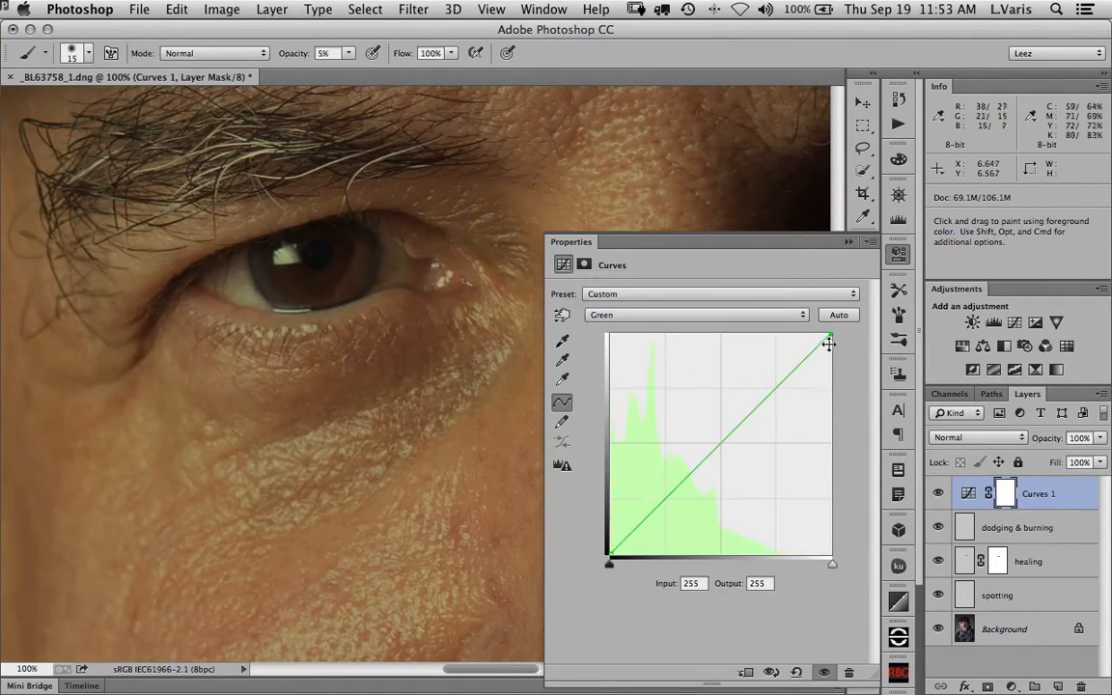
left_click_drag(829, 337, 840, 372)
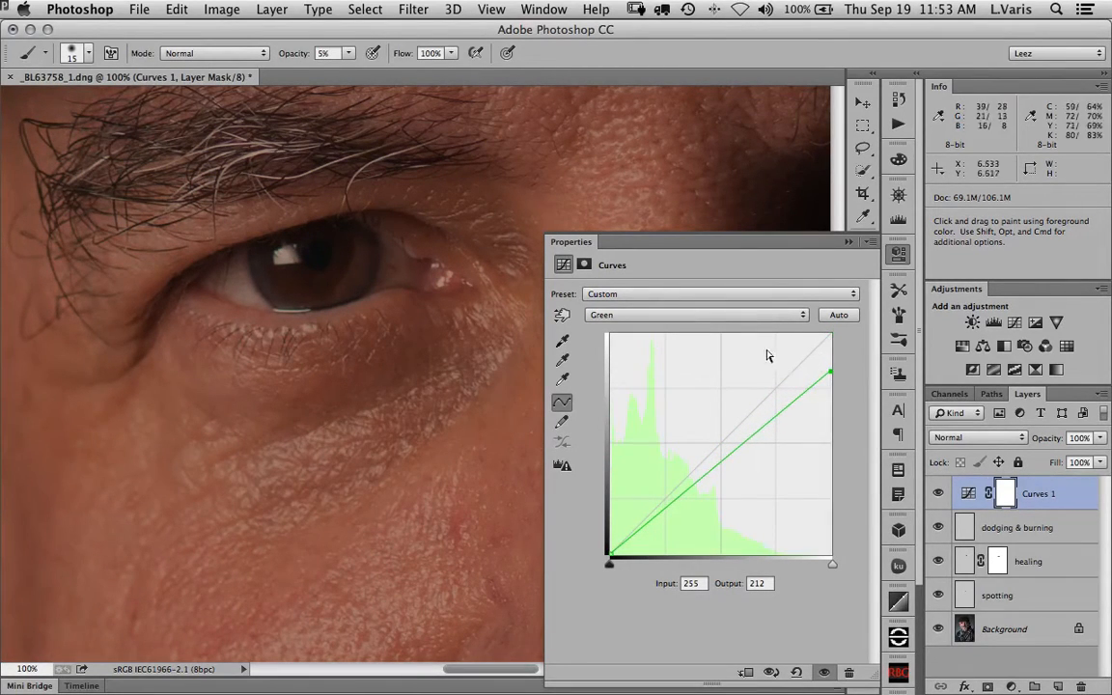
Lower the Blue curve's white point output further to 159 and close the Curves settings.
left_click(772, 317)
left_click(780, 325)
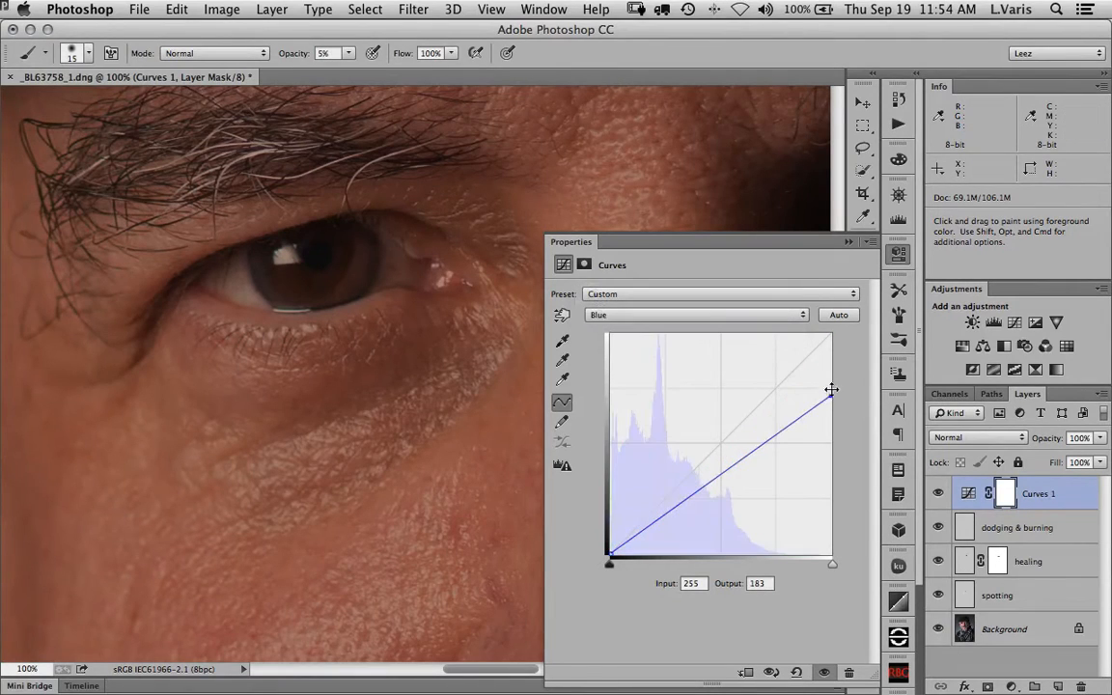
left_click_drag(830, 395, 836, 416)
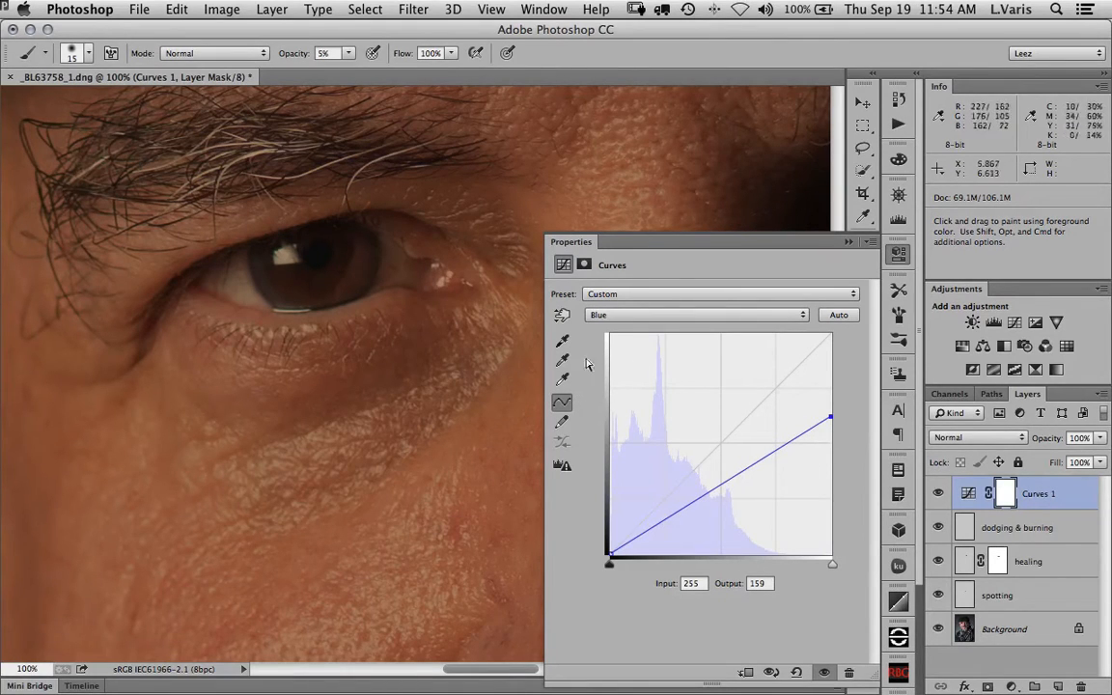
left_click(848, 242)
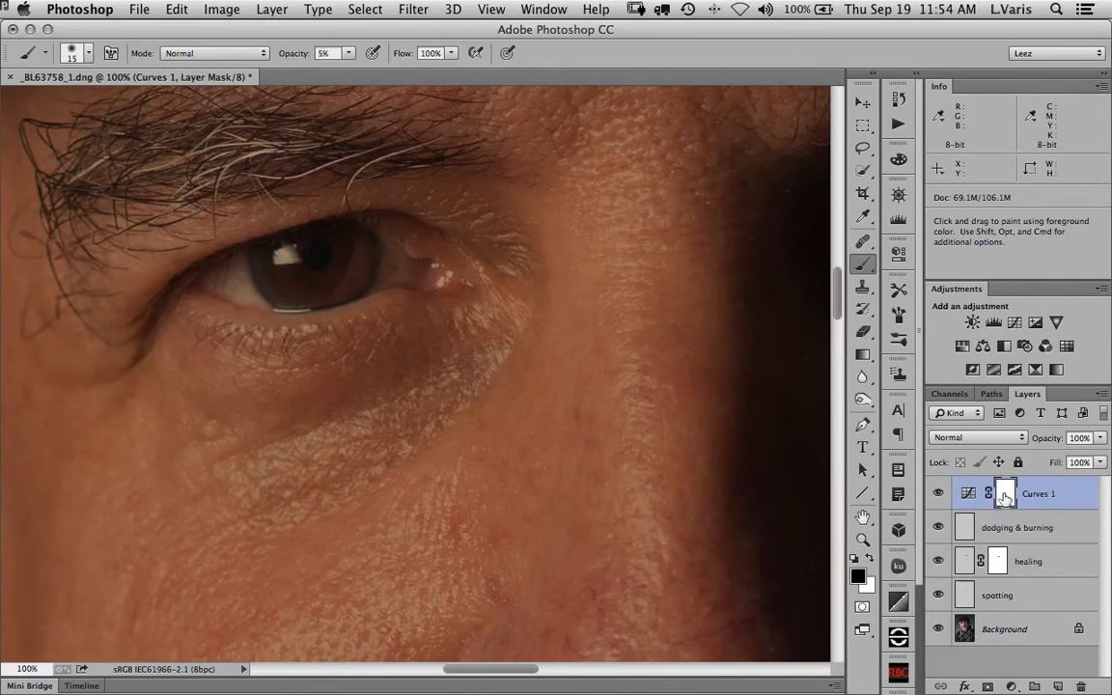
Invert the Curves 1 mask to black and paint the under-eye highlights in white with a size 9 brush, raising its opacity to 20%.
key("super+i")
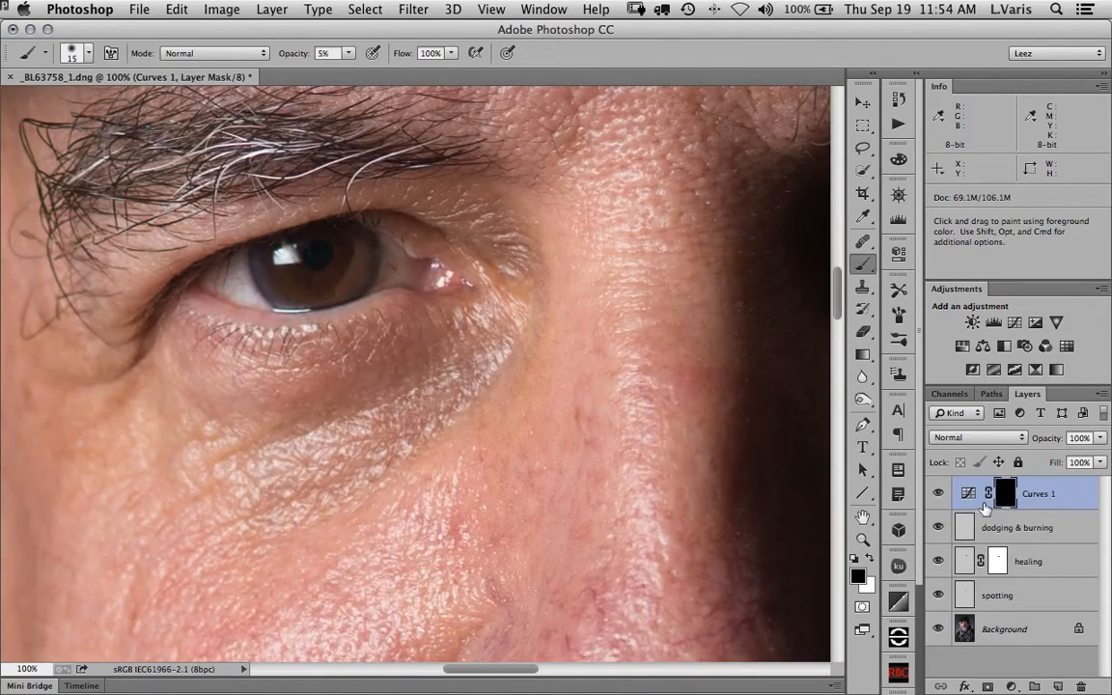
left_click(874, 555)
key("bracketleft")
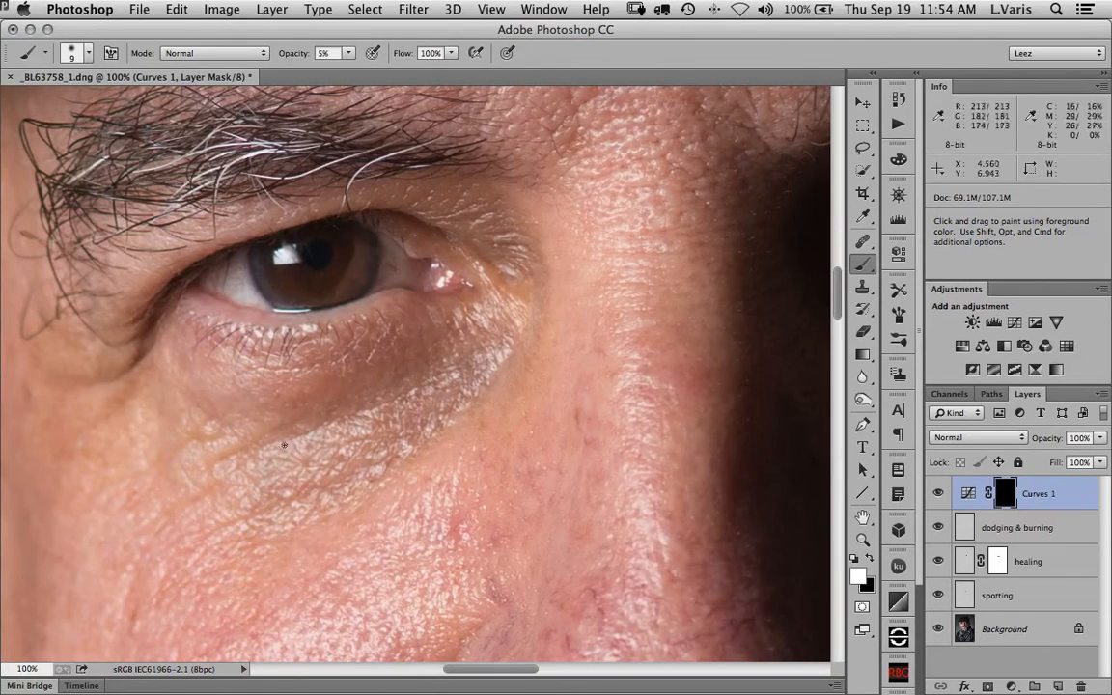
left_click_drag(499, 357, 500, 352)
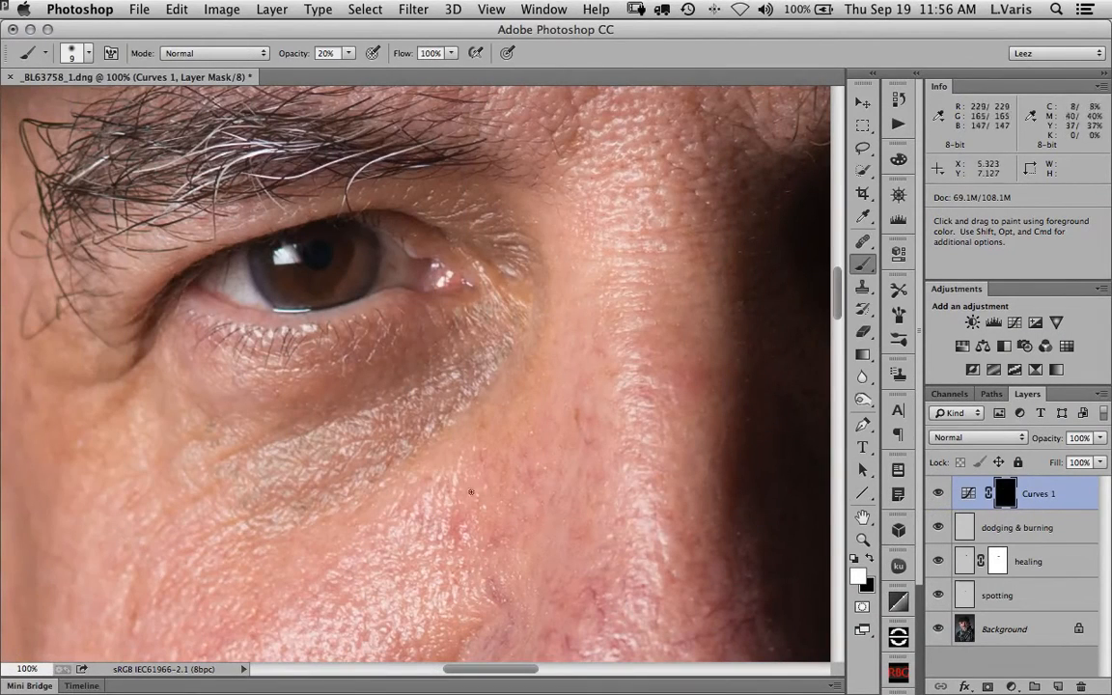
Toggle the Curves 1 layer repeatedly to examine its effect on the under-eye highlights.
left_click(938, 493)
left_click(939, 494)
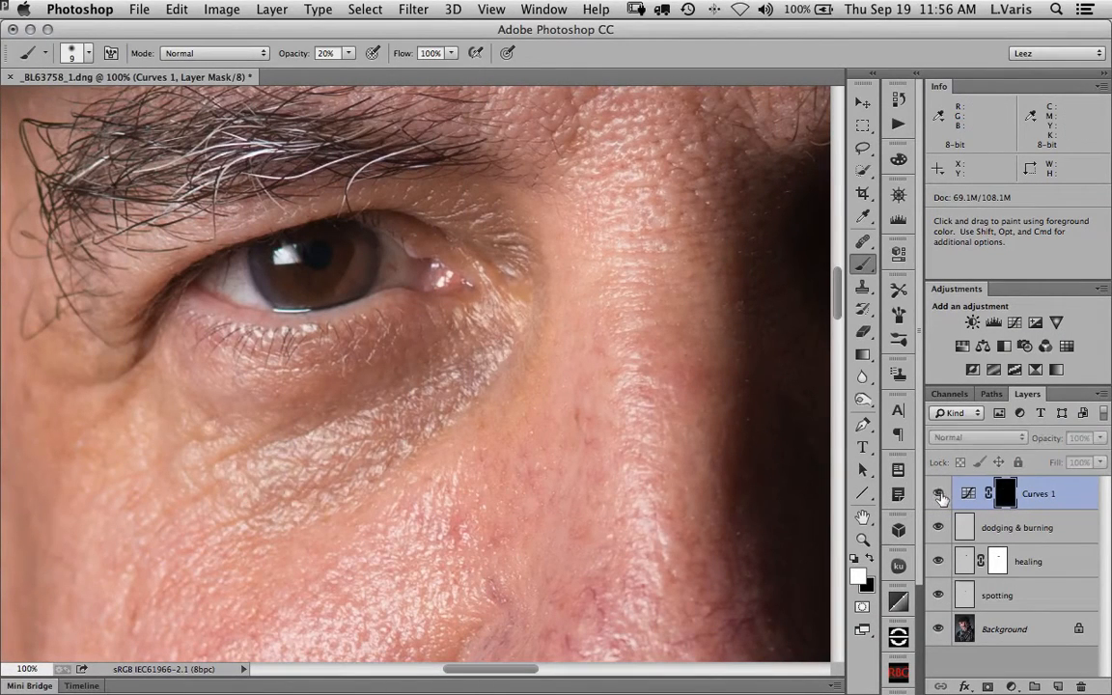
left_click(940, 494)
left_click(939, 494)
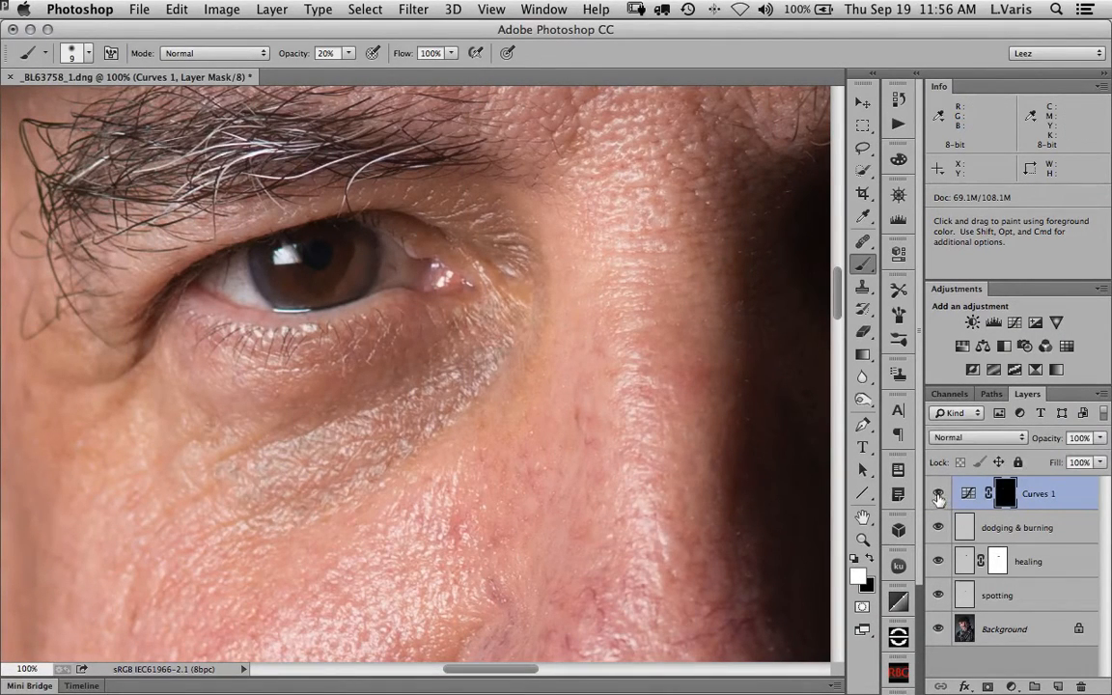
left_click(937, 494)
left_click(937, 495)
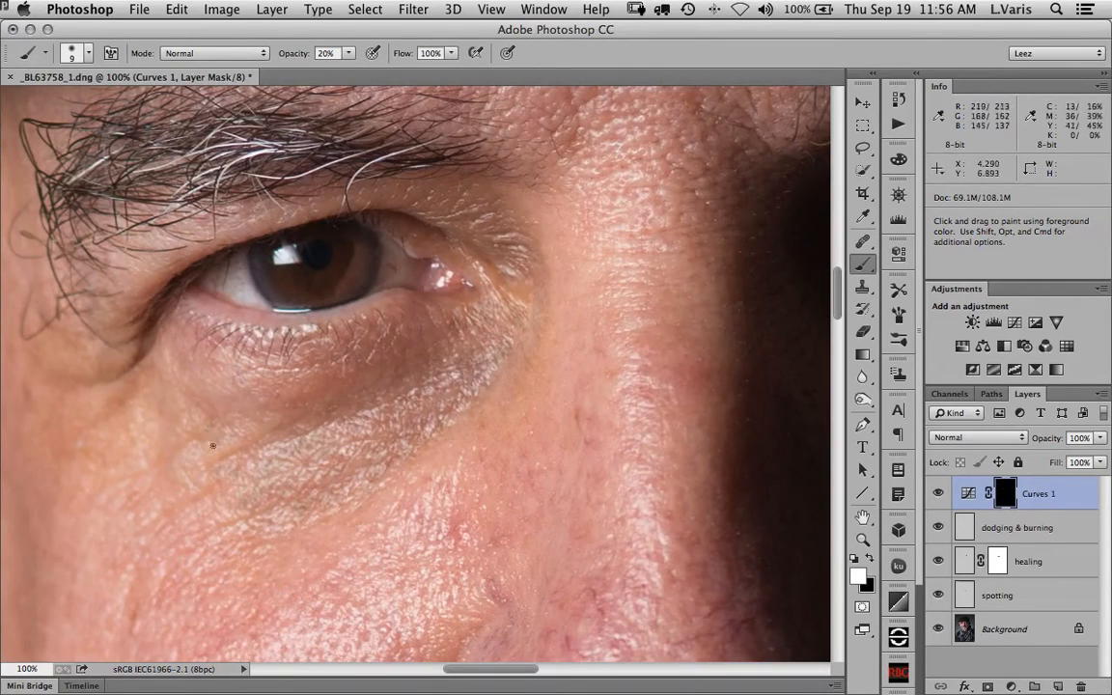
Reopen the Curves 1 settings and raise the Red curve's black point output to 138.
double_click(966, 494)
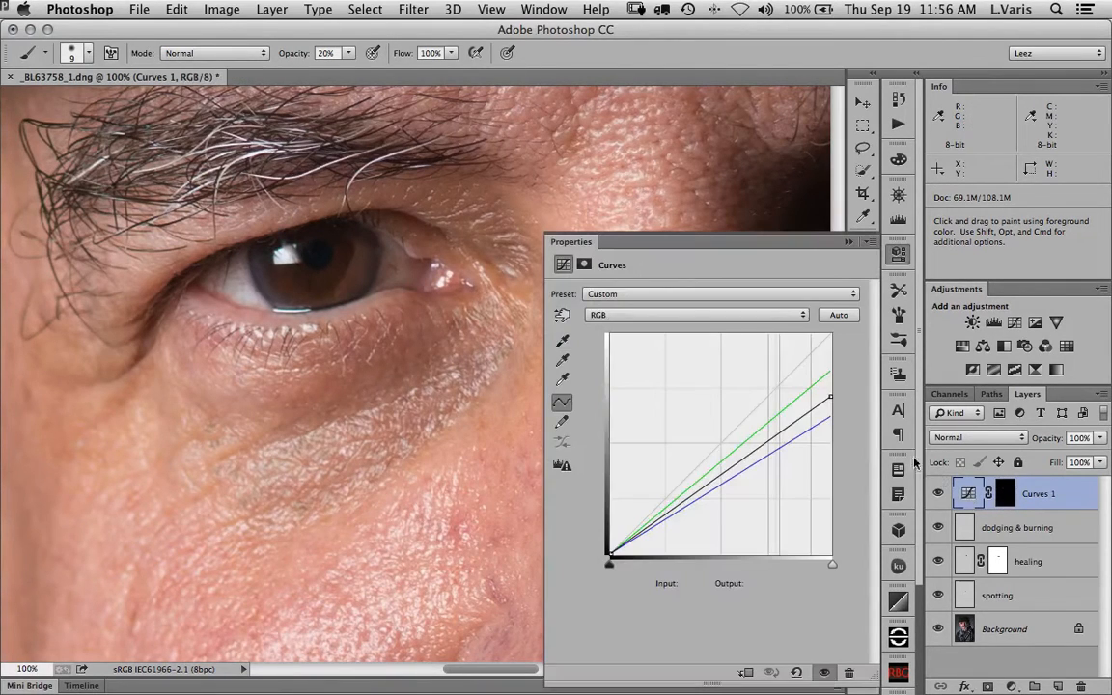
left_click(767, 318)
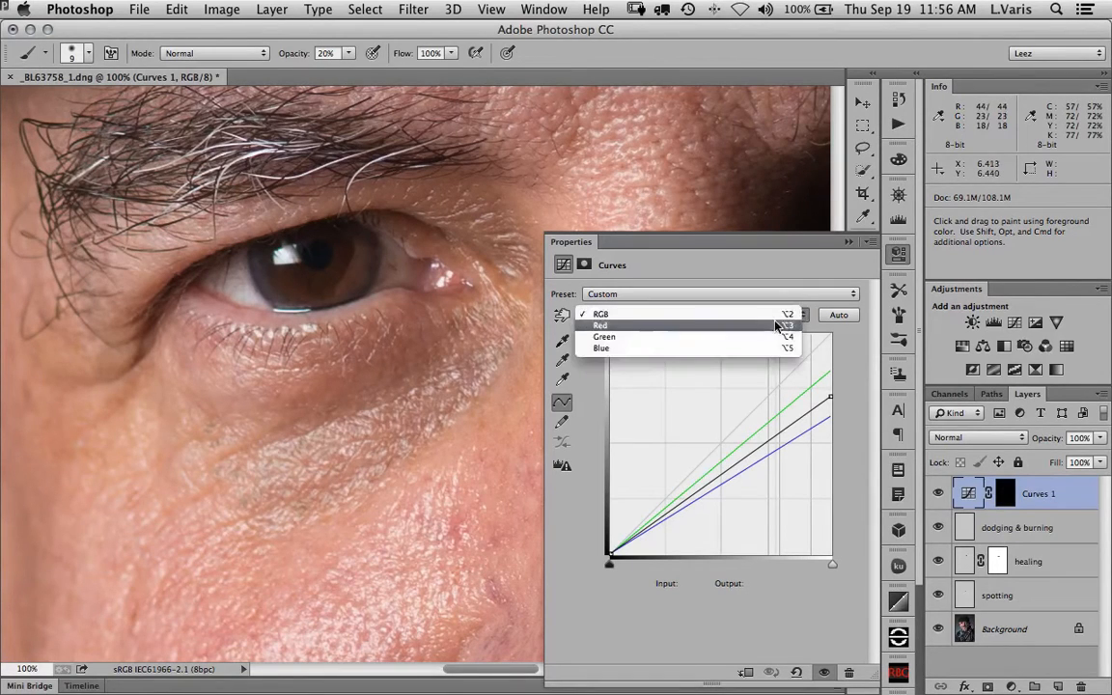
left_click(712, 330)
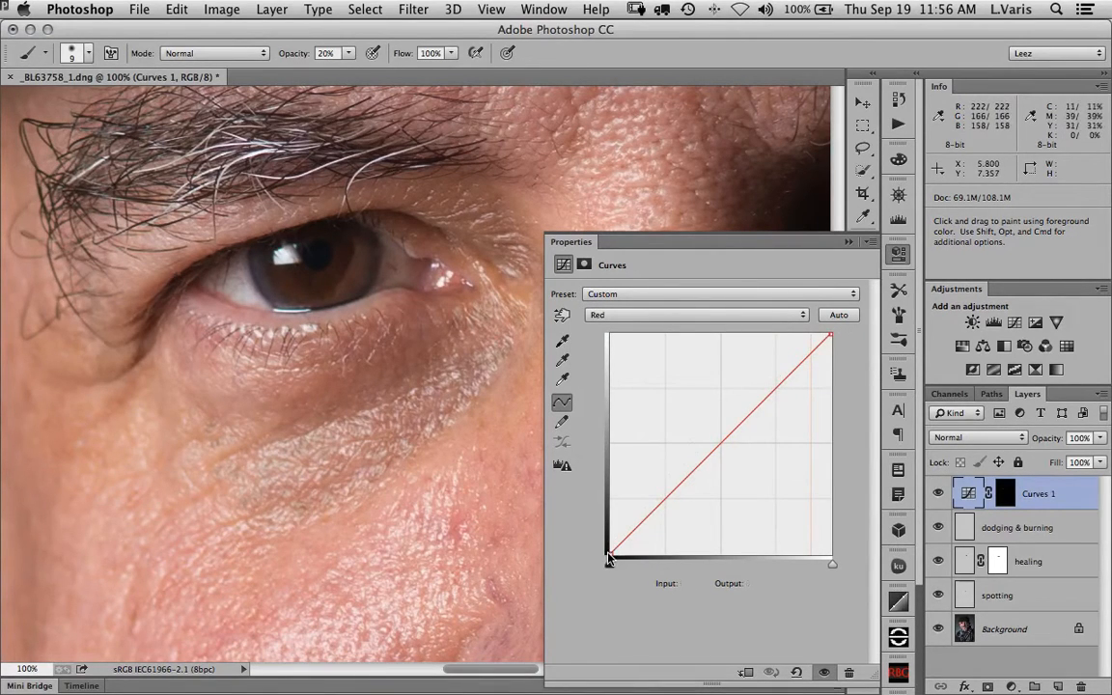
left_click_drag(609, 553, 610, 435)
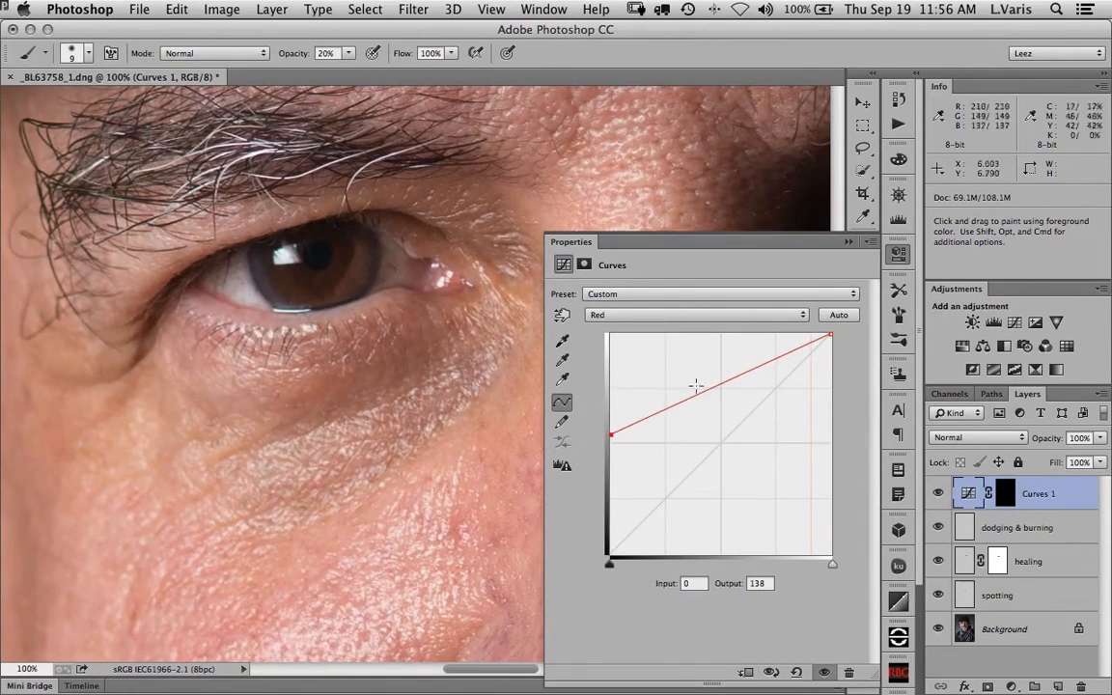
Lower the Green curve's white point output to 196.
left_click(739, 315)
left_click(743, 325)
left_click_drag(830, 335, 834, 384)
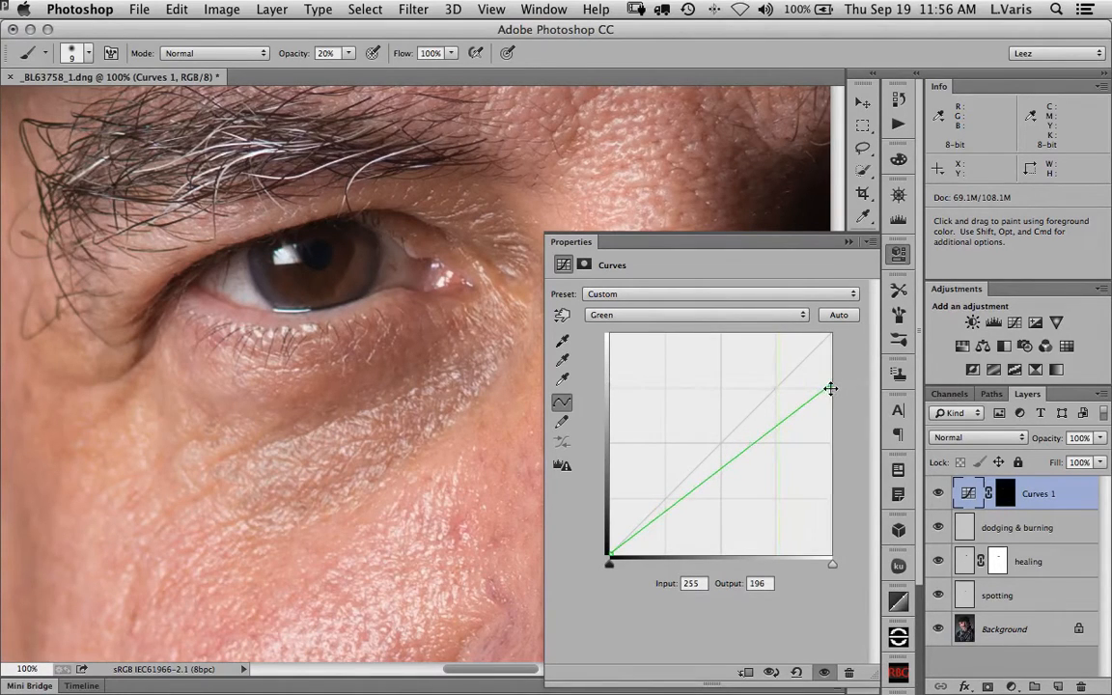
Lower the Blue curve's white point output in stages to 78.
left_click(776, 315)
left_click(797, 329)
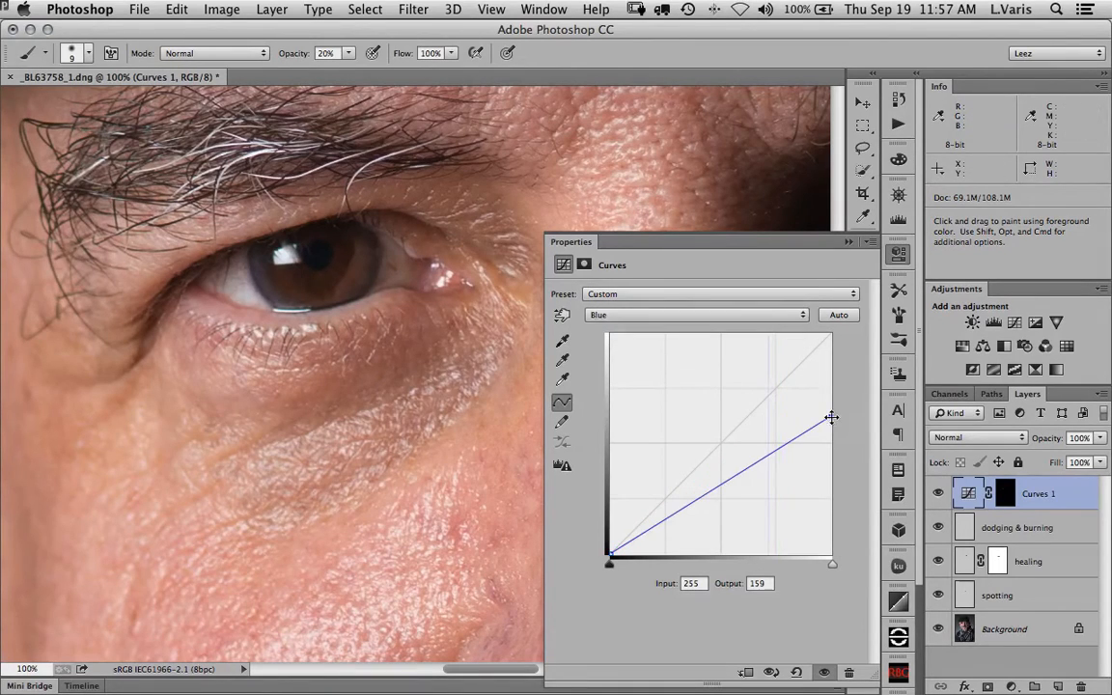
left_click_drag(831, 417, 829, 465)
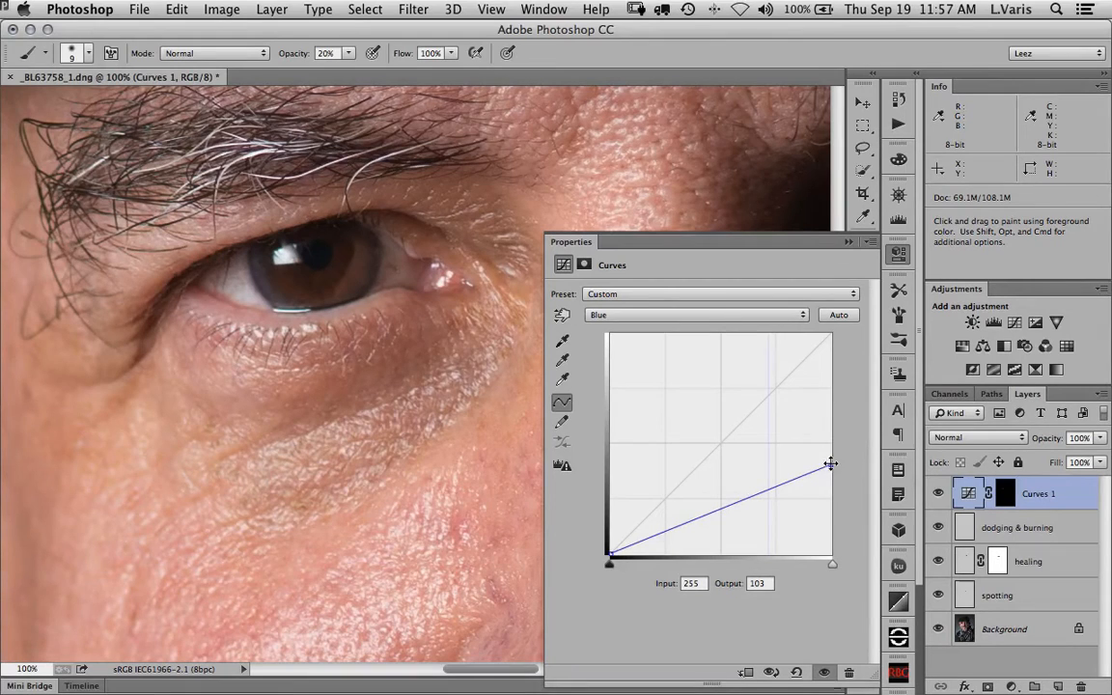
left_click_drag(830, 464, 830, 477)
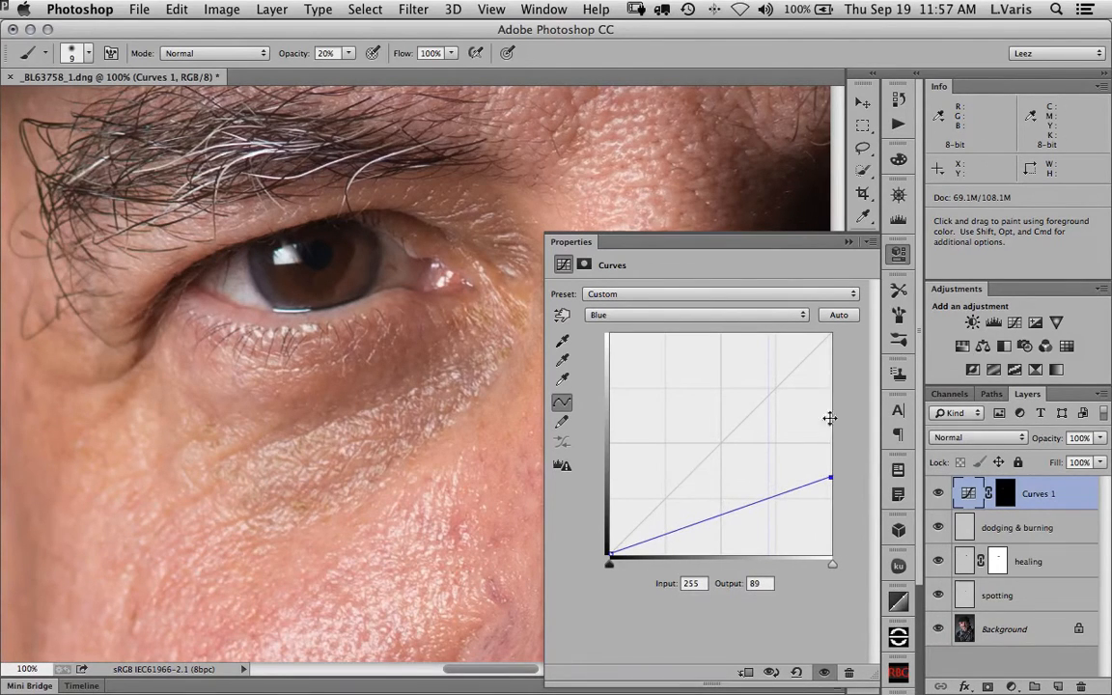
left_click(792, 316)
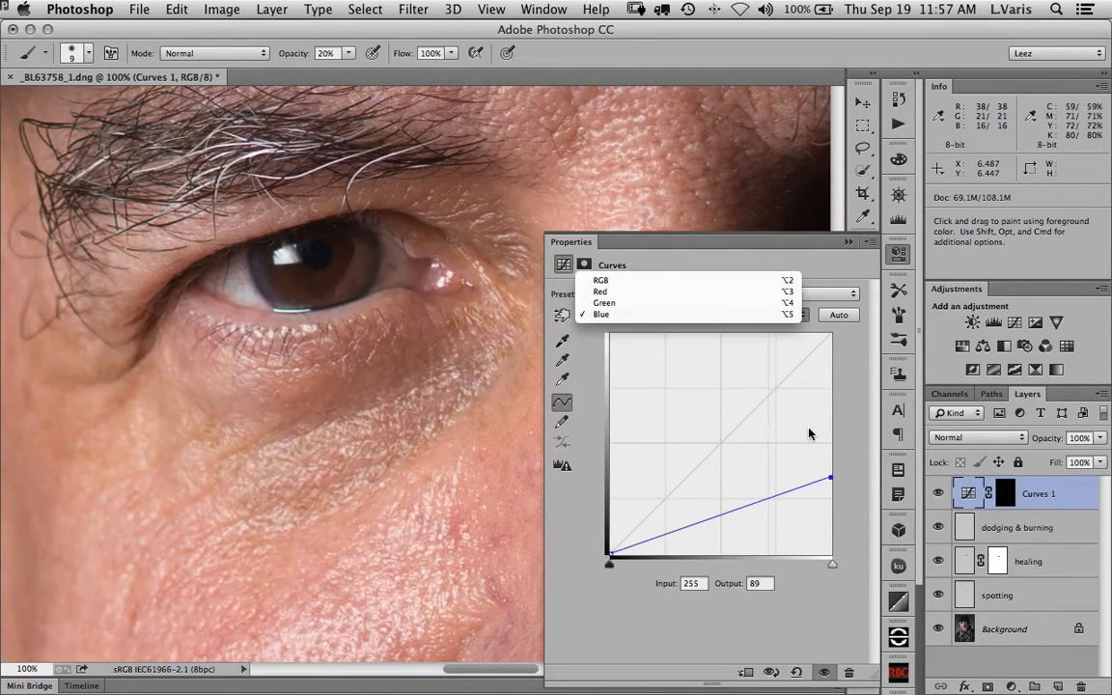
left_click(830, 480)
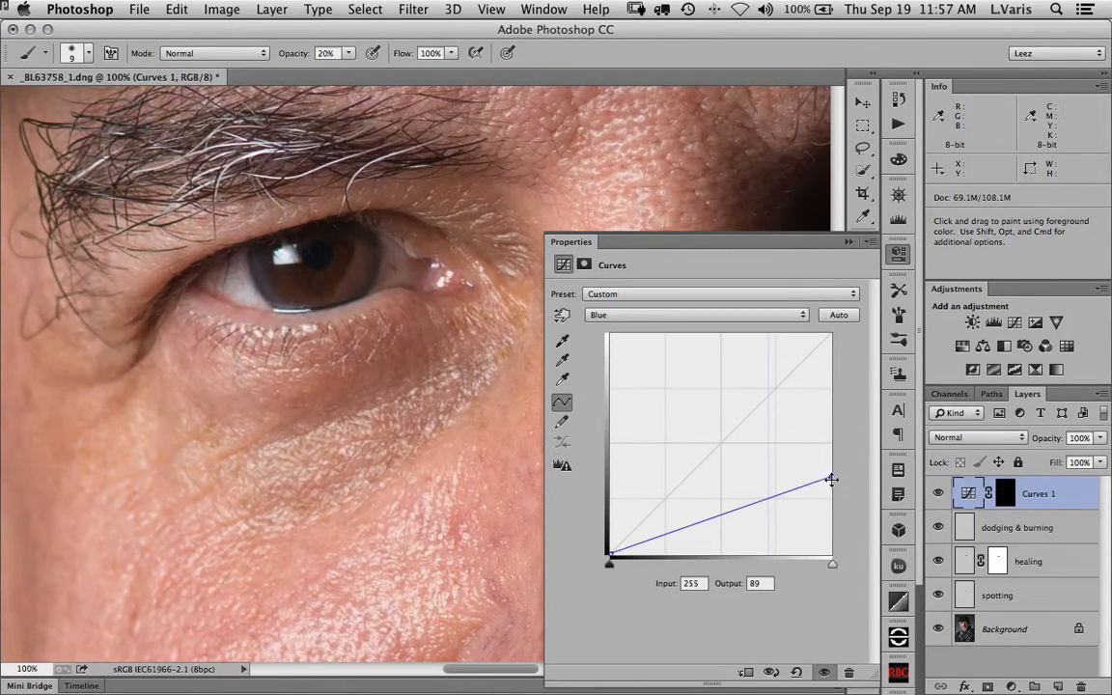
left_click_drag(831, 479, 831, 489)
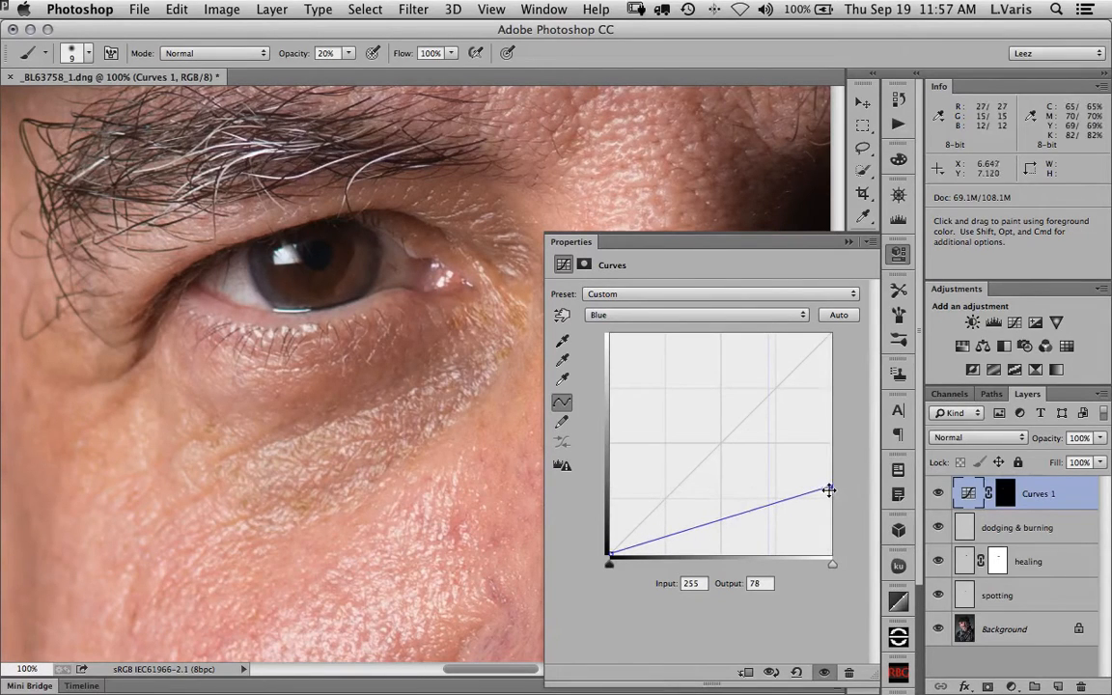
Lower the Green curve's white point output to 180 and close the Curves settings.
left_click(789, 315)
left_click(788, 303)
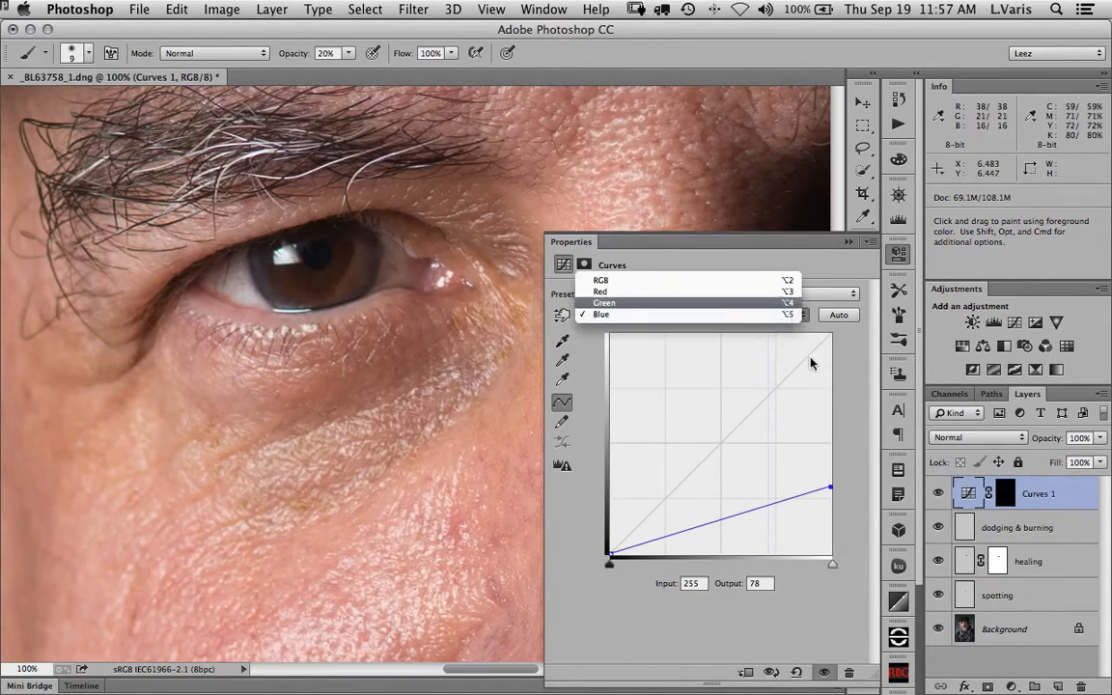
left_click_drag(830, 386, 831, 399)
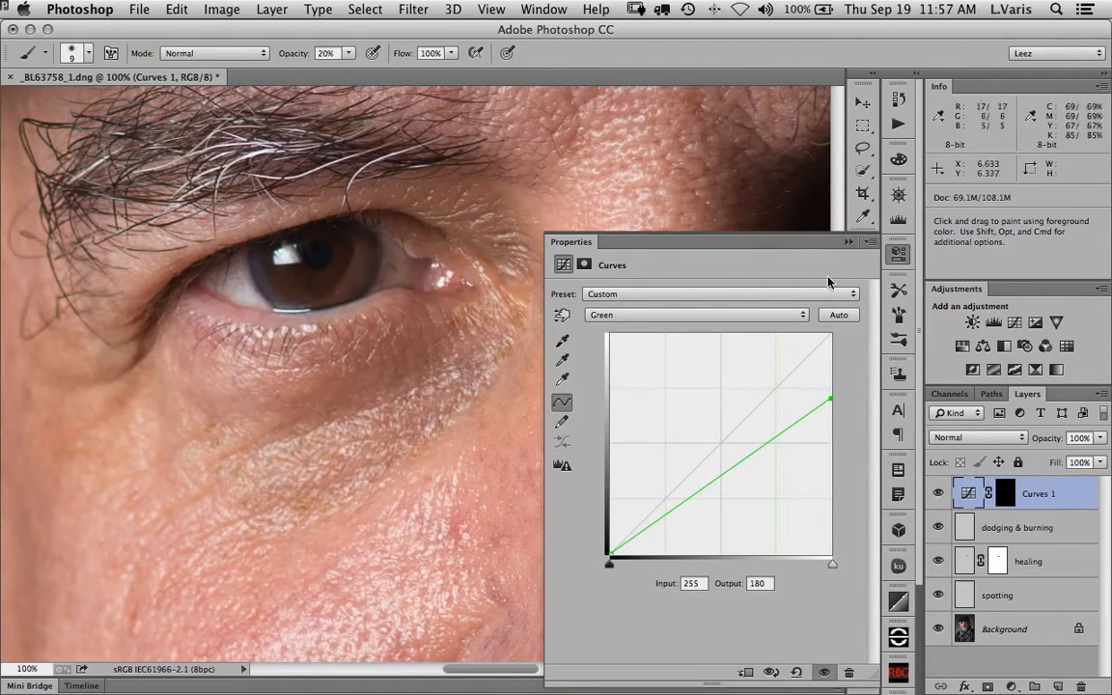
left_click(848, 242)
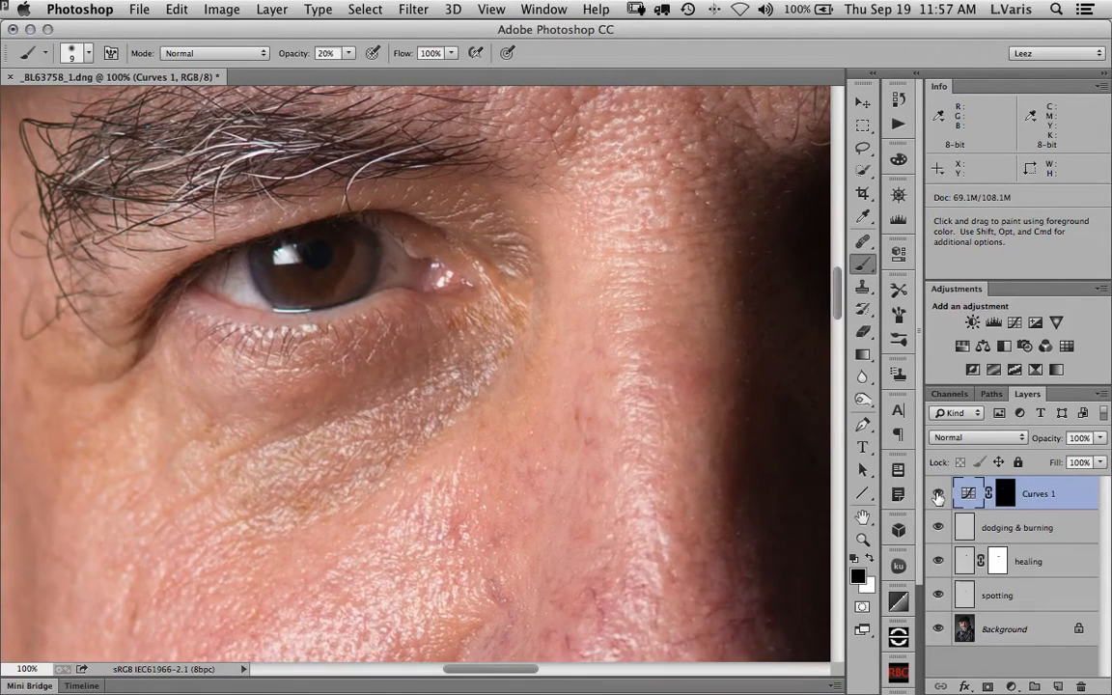
Compare the image with and without the Curves 1 layer, and reduce the layer's opacity to 67%.
left_click(938, 496)
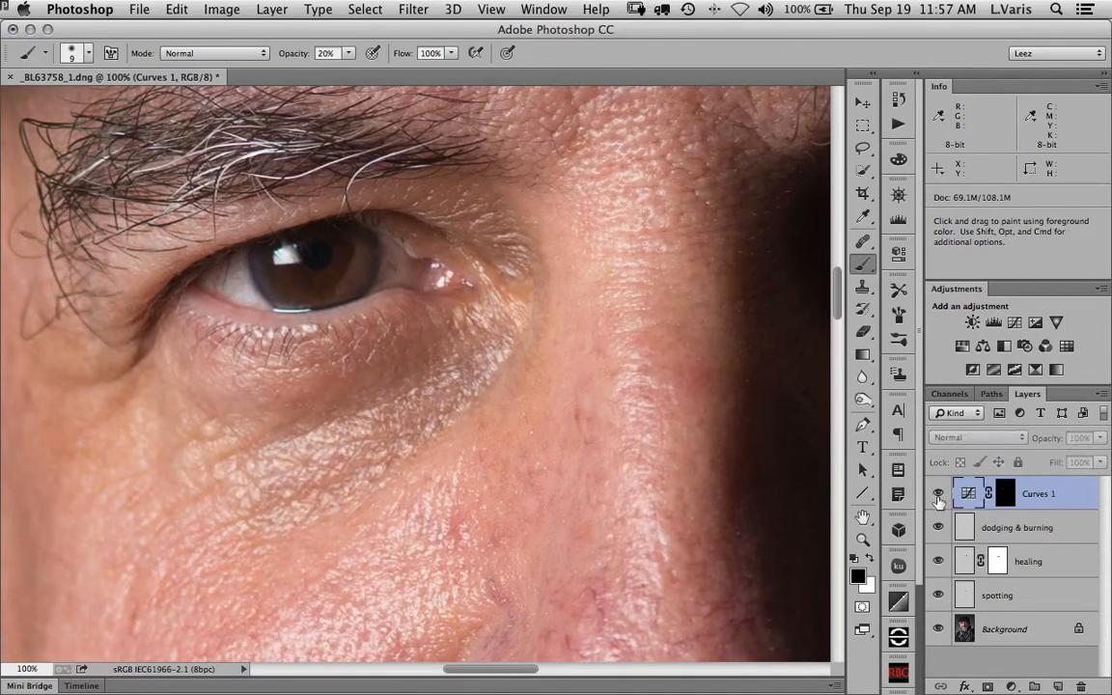
left_click(938, 495)
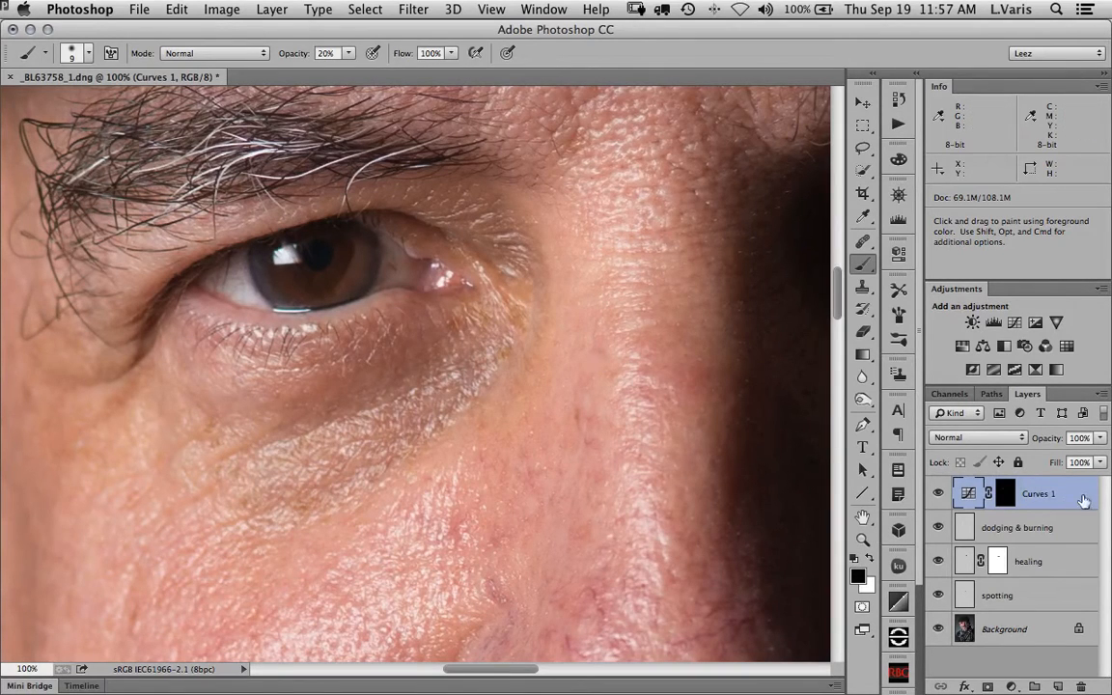
mouse_move(1099, 438)
left_mouse_down()
mouse_move(1100, 462)
mouse_move(1073, 462)
left_mouse_up()
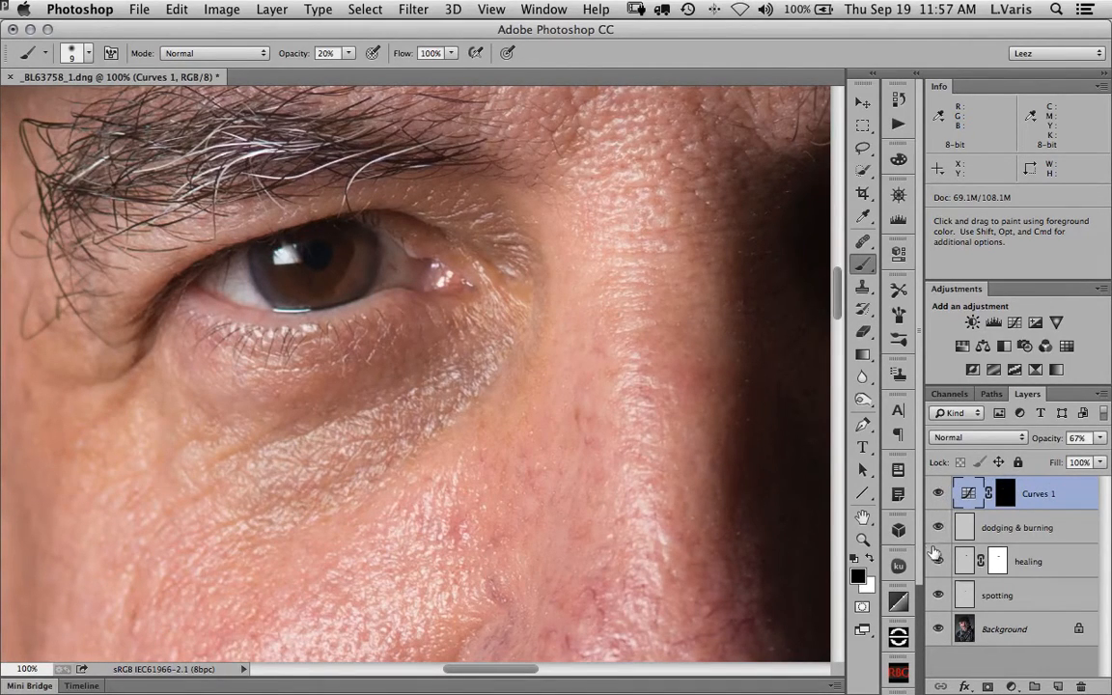
Activate the dodging & burning layer for work on the red veins around the tip of the nose.
key("super+minus")
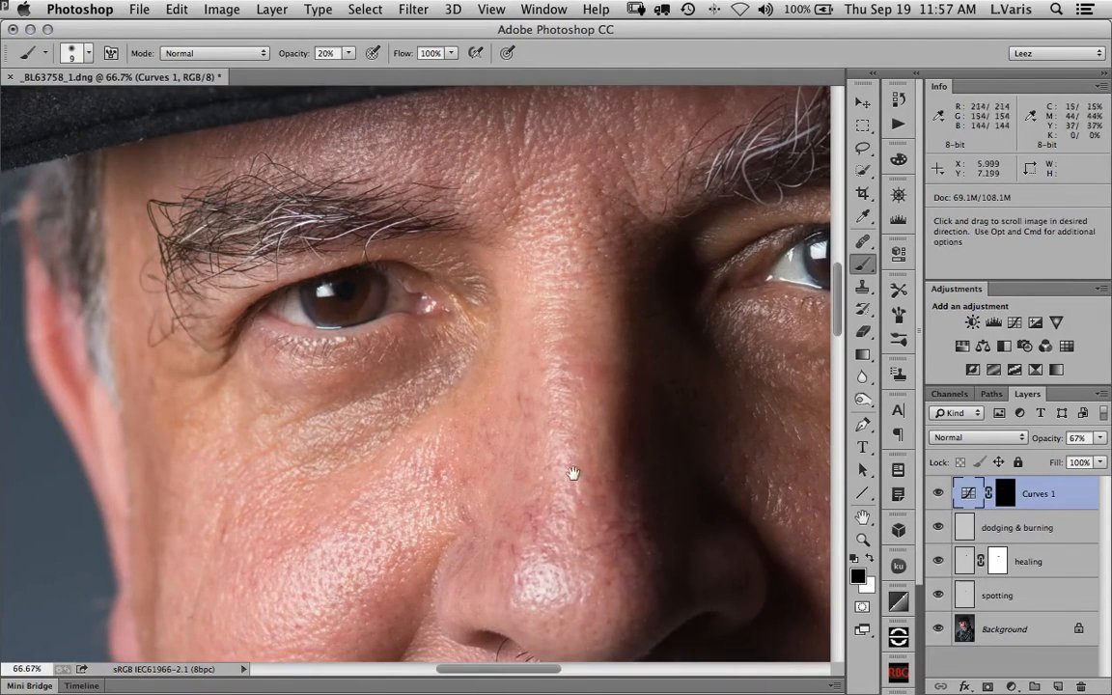
left_click(568, 528, "super")
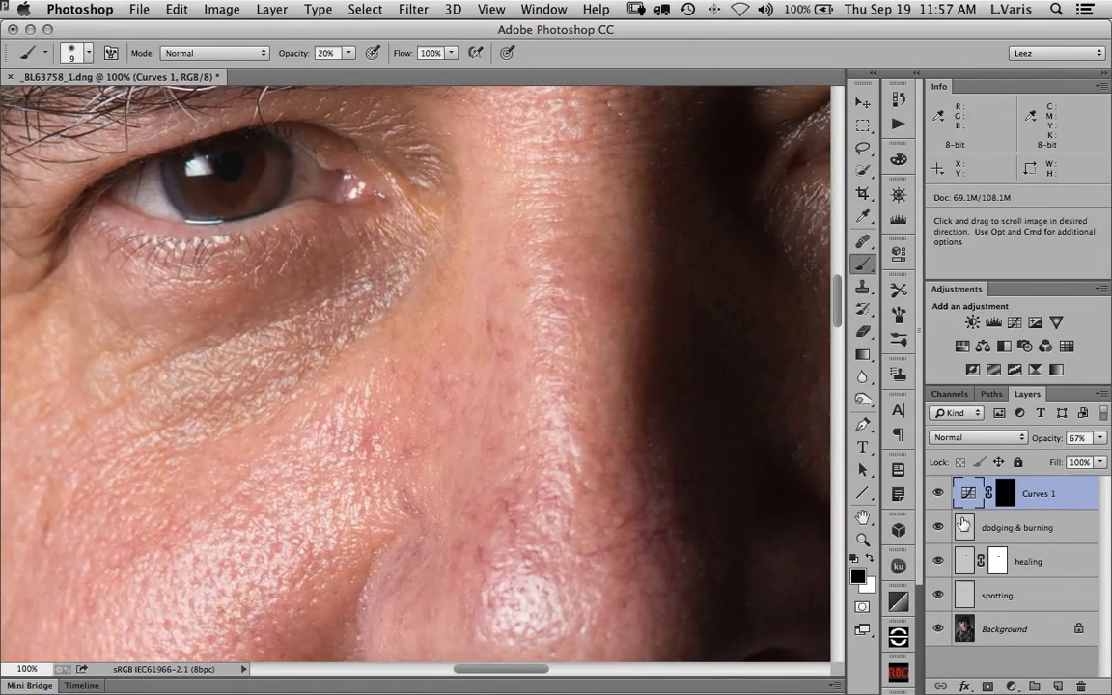
key("alt+bracketleft")
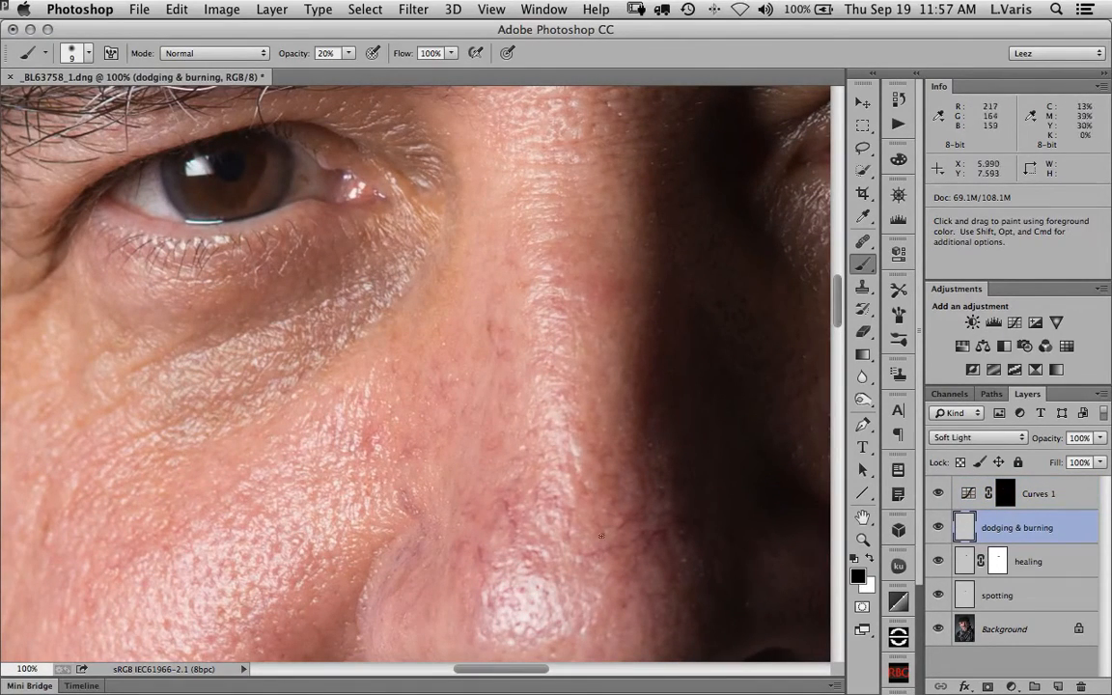
key("space")
left_click_drag(628, 542, 563, 460)
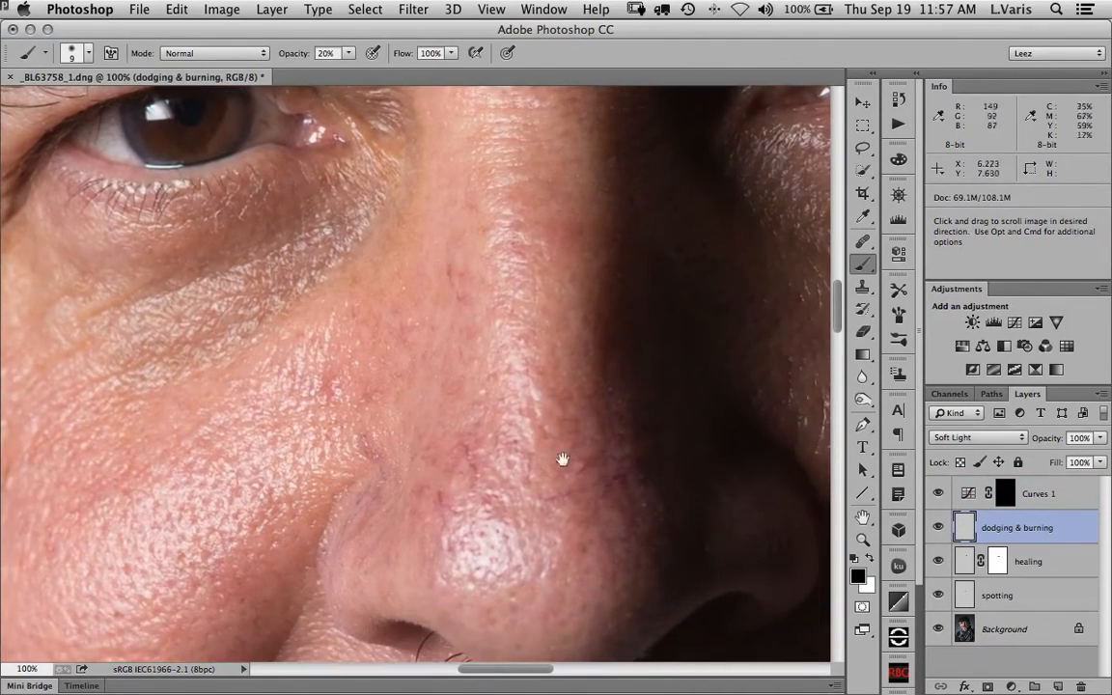
left_click(469, 465, "super")
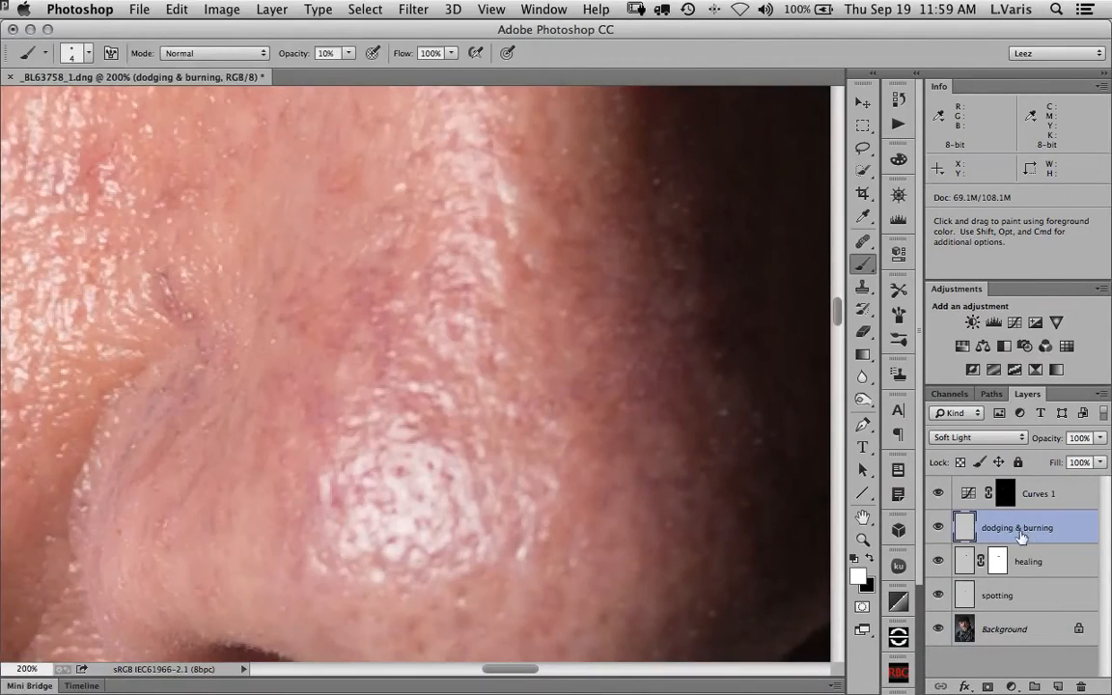
Compare the veins on the nose with and without the dodging & burning layer.
left_click(939, 528)
left_click(940, 528)
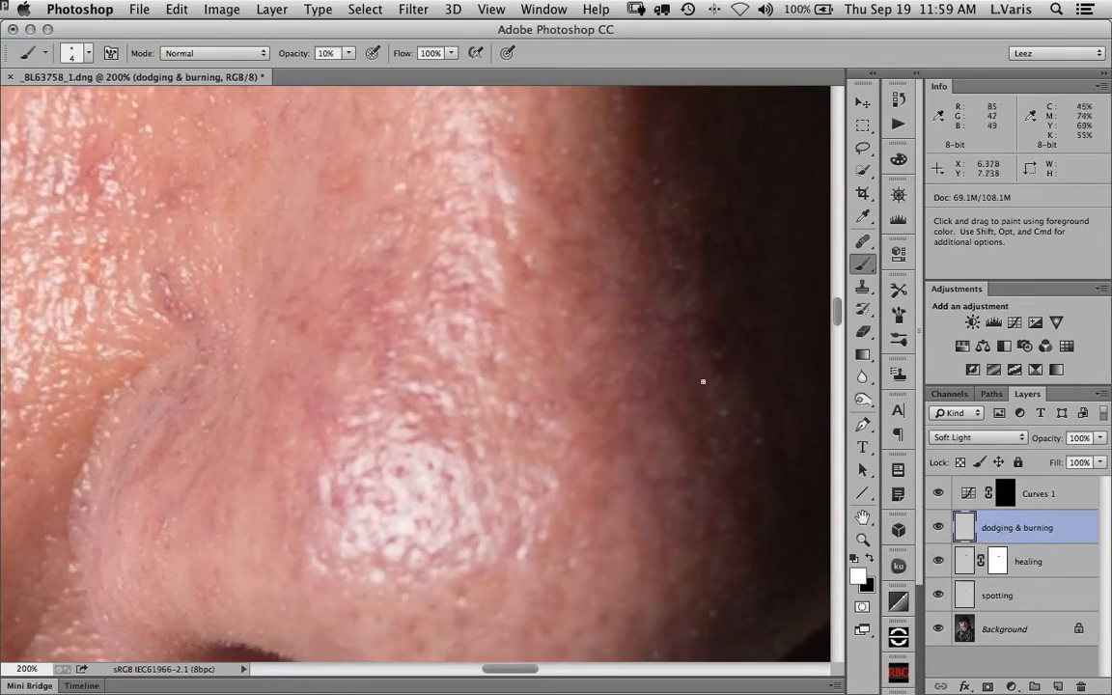
left_click(939, 528)
left_click(939, 528)
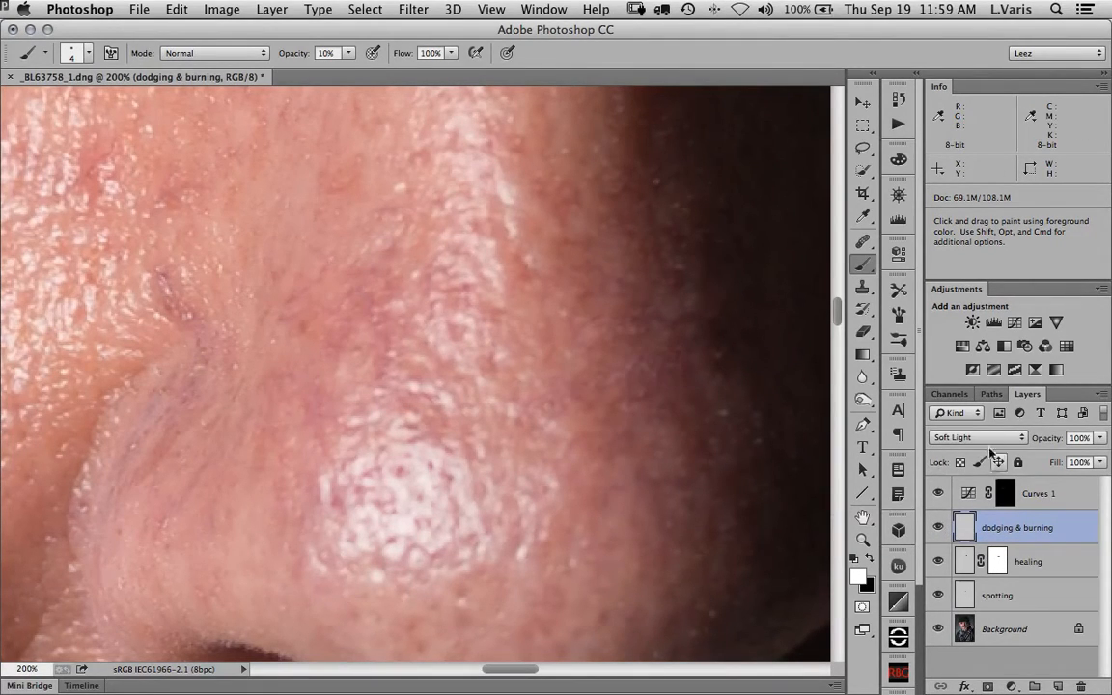
Soften the dodging on the shadow side of the nose with a size 38 Eraser at 5% opacity.
key("e")
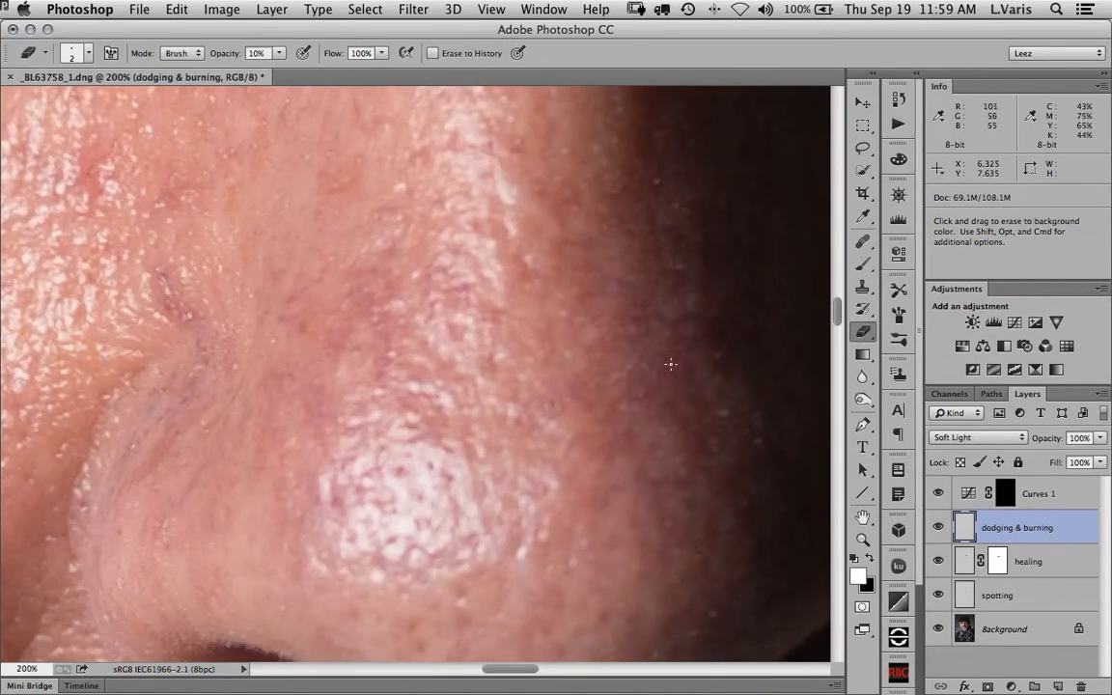
left_click_drag(631, 280, 663, 281)
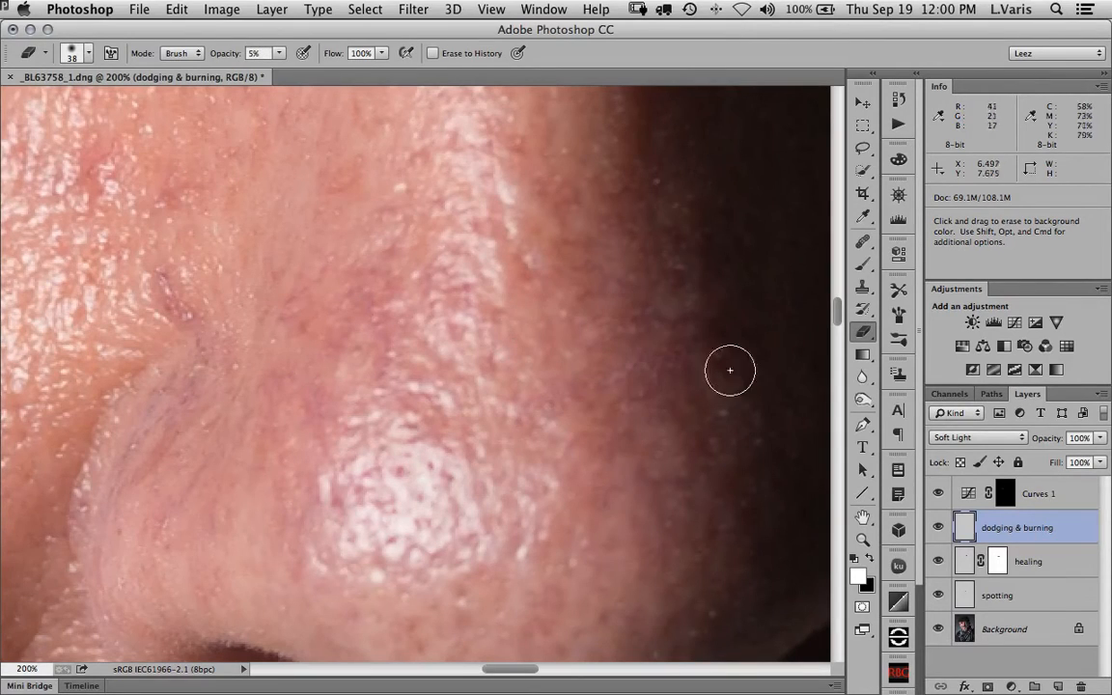
mouse_move(644, 362)
left_mouse_down()
mouse_move(577, 405)
mouse_move(636, 379)
mouse_move(639, 392)
mouse_move(629, 382)
mouse_move(598, 397)
mouse_move(644, 380)
mouse_move(601, 395)
mouse_move(631, 358)
mouse_move(629, 322)
left_mouse_up()
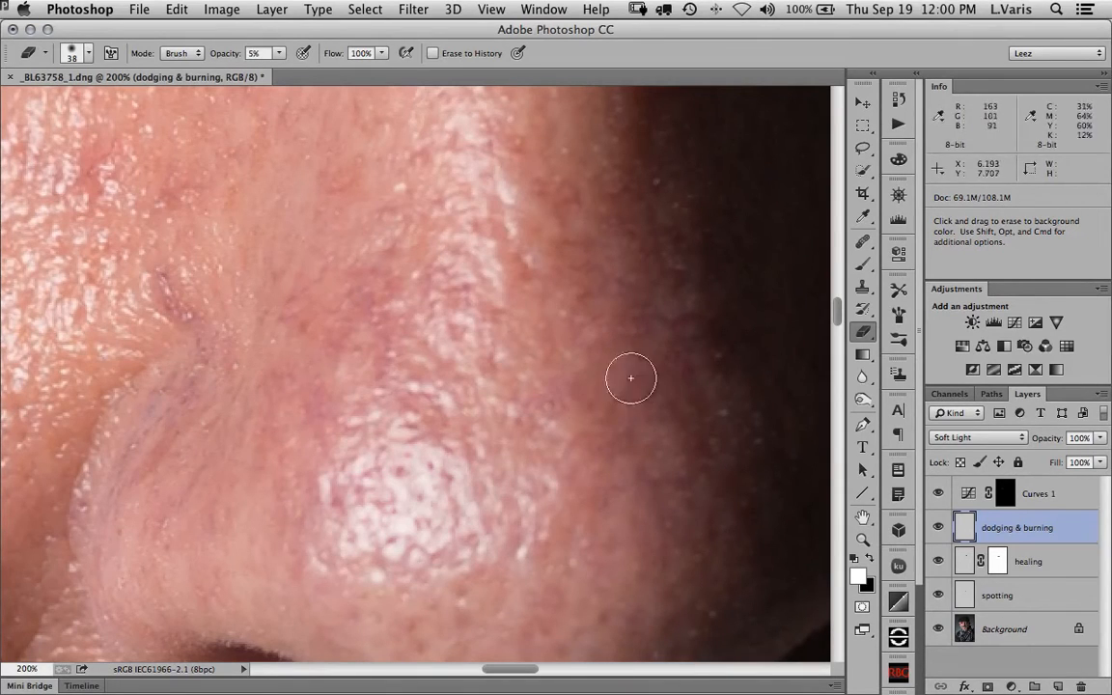
left_click_drag(661, 392, 638, 407)
left_click_drag(660, 349, 627, 415)
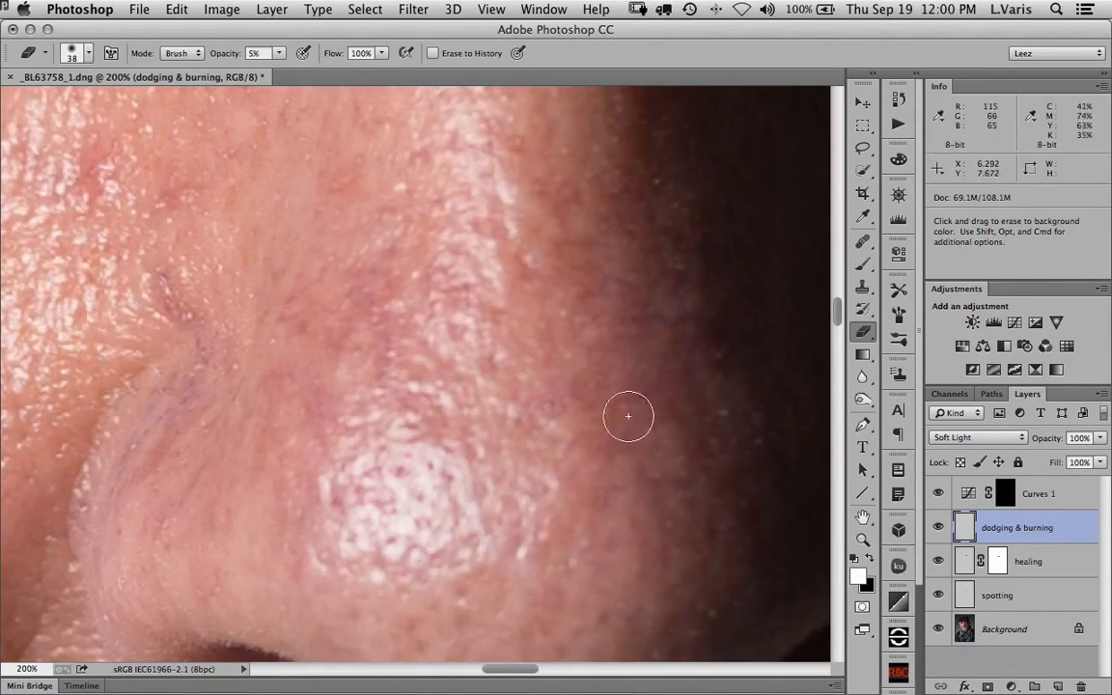
Compare the nose with the dodging & burning layer shown and hidden, at close range and at 66.7% zoom.
left_click(938, 527)
left_click(938, 528)
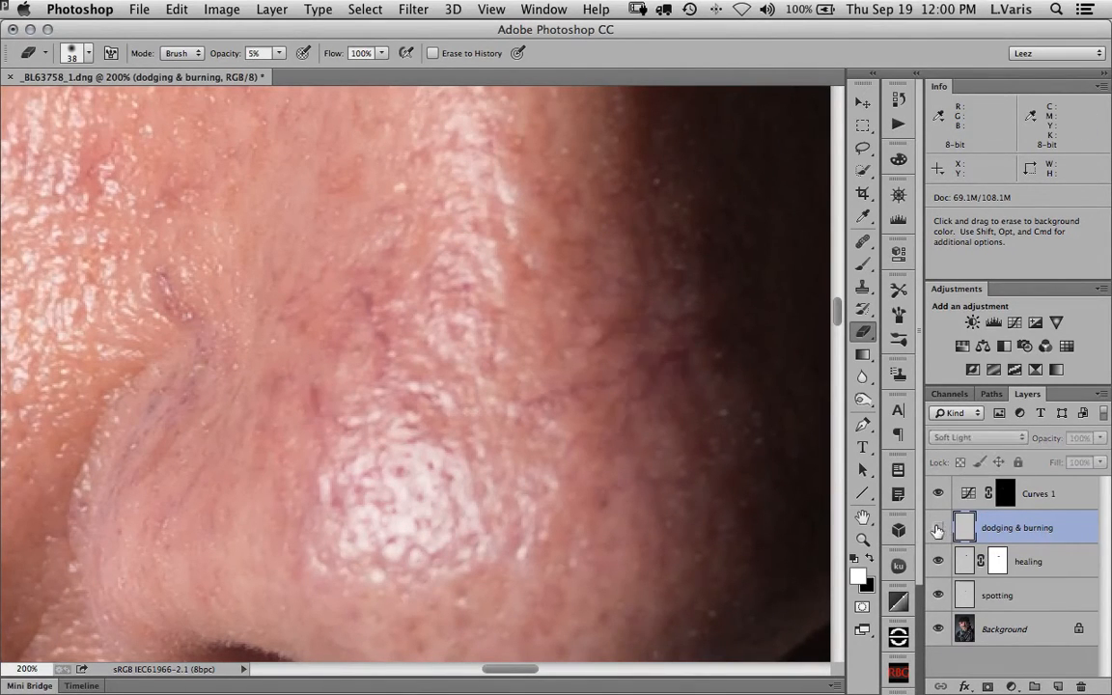
key("super+1")
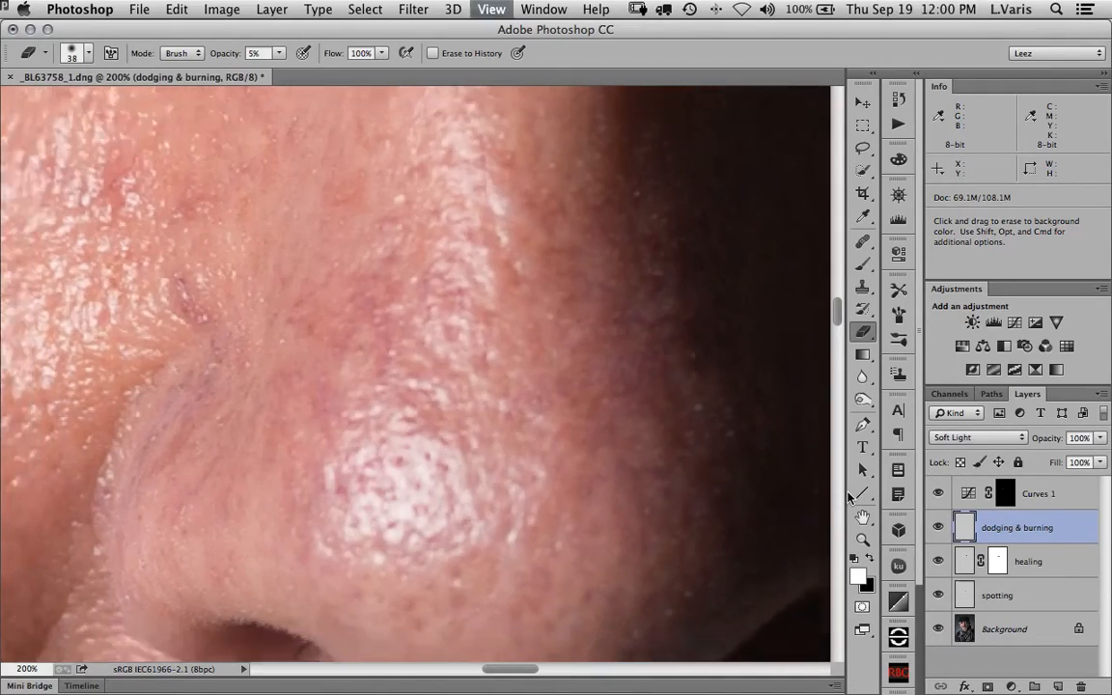
key("super+minus")
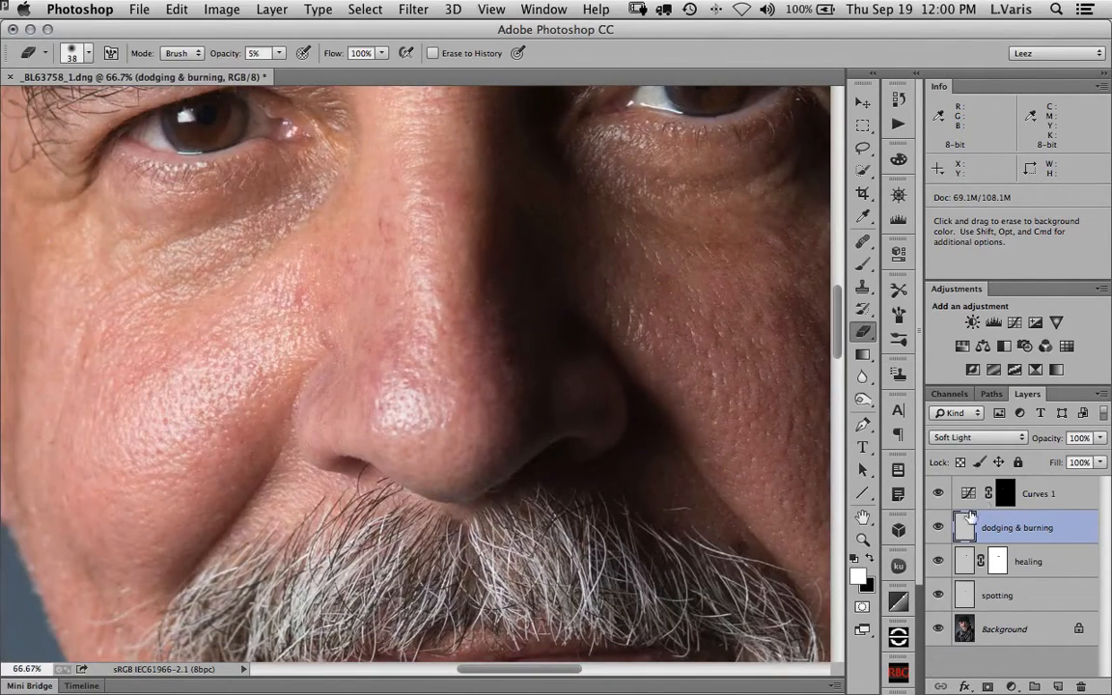
left_click(938, 528)
left_click(938, 528)
left_click(939, 528)
left_click(938, 528)
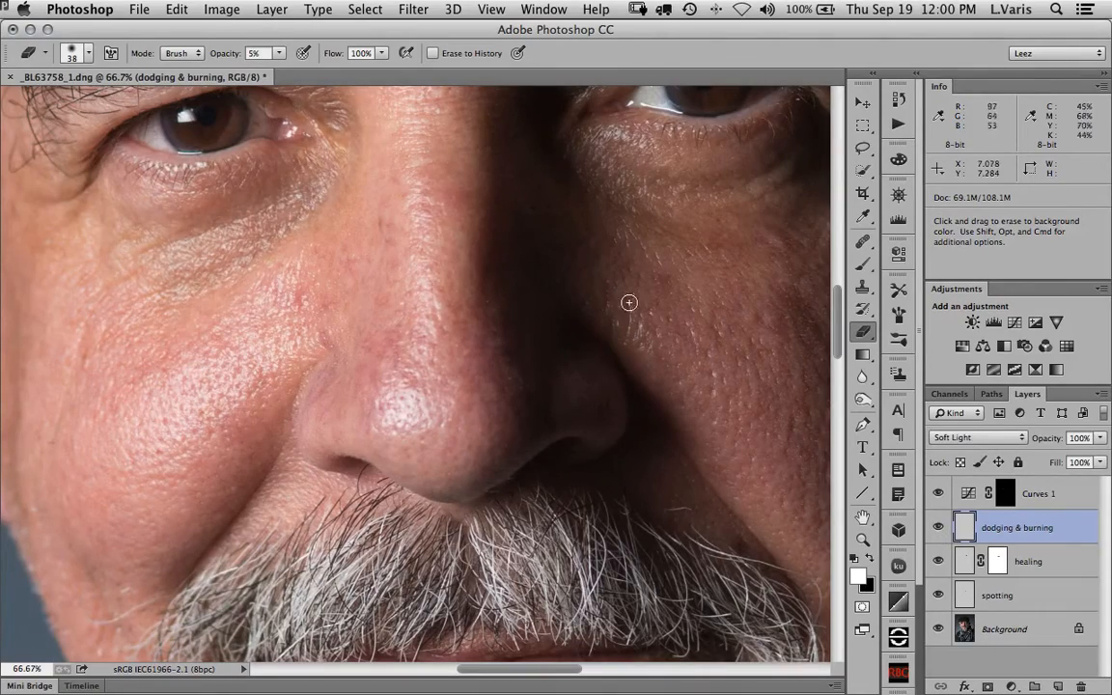
Examine the whole face at 25% zoom with and without the dodging & burning layer.
key("space")
left_click_drag(628, 303, 615, 405)
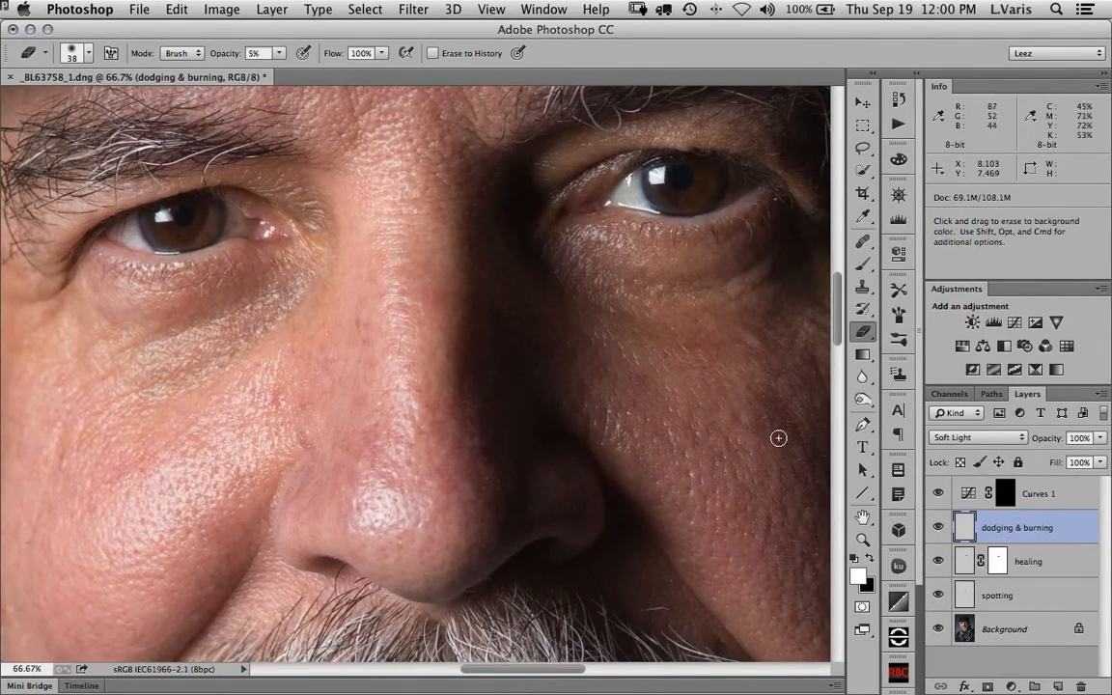
key("super+minus")
key("super+minus")
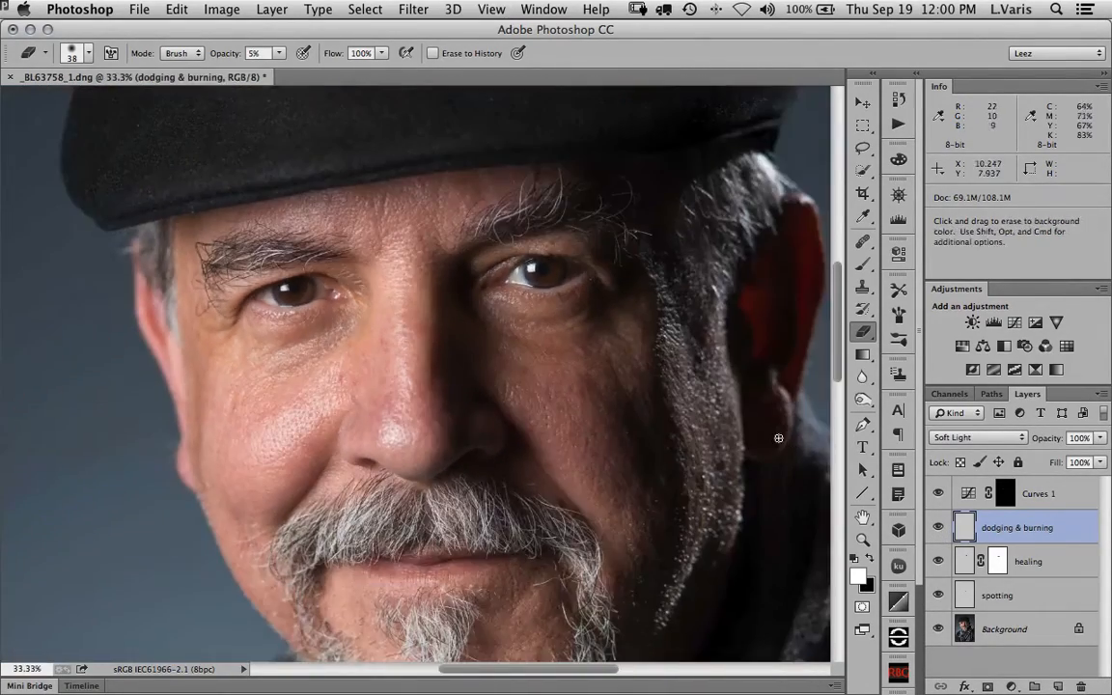
key("space")
left_click_drag(683, 472, 682, 446)
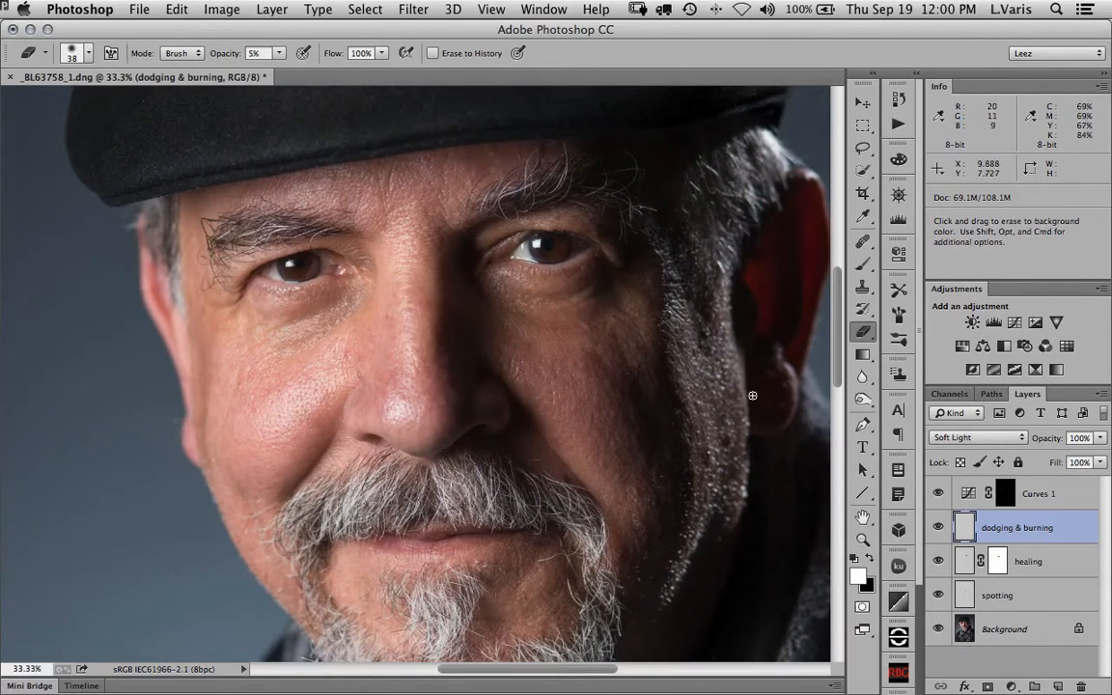
key("super+minus")
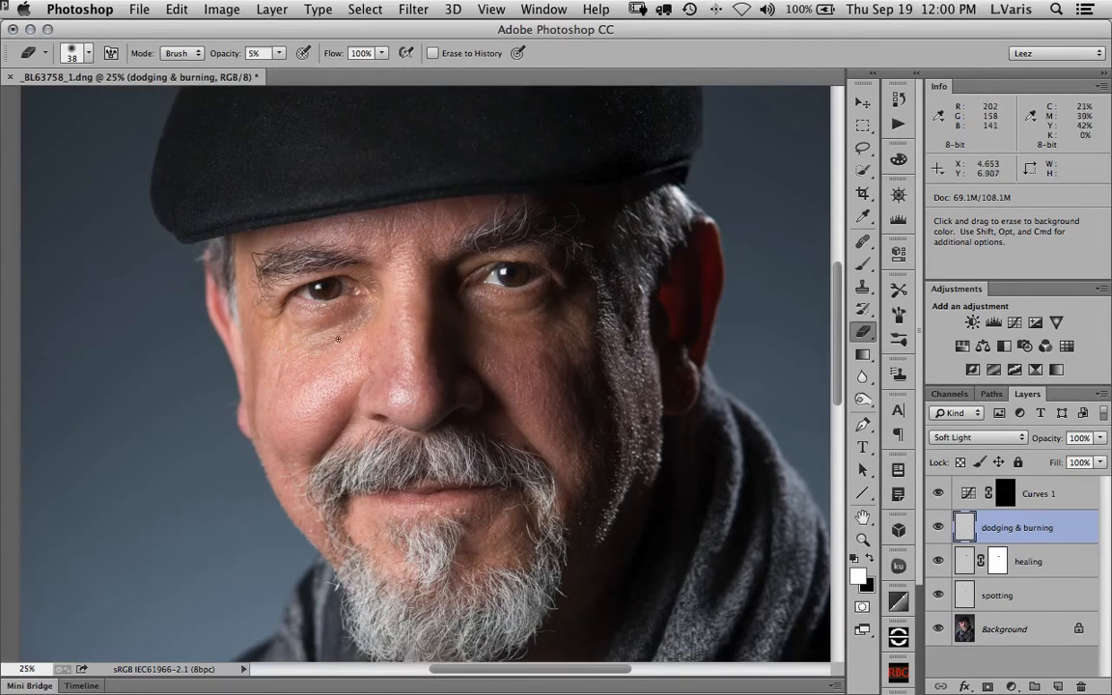
left_click(937, 529)
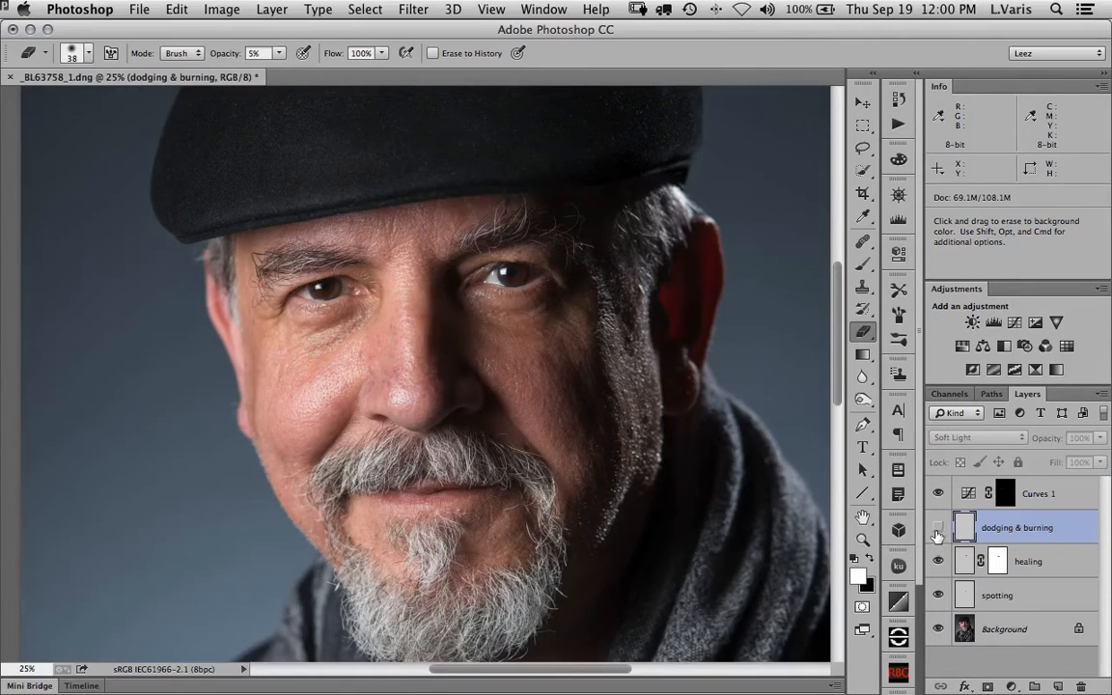
left_click(938, 529)
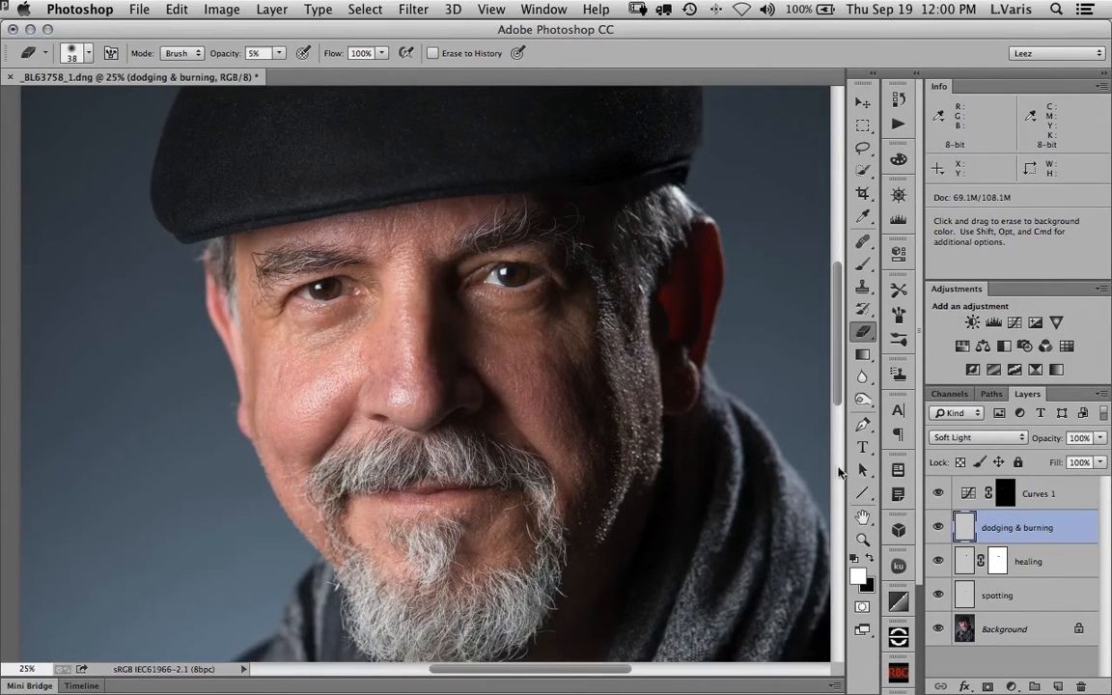
Remove the lint speck from the middle of the hat on the spotting layer with the content-aware Spot Healing Brush.
key("super+minus")
key("super+minus")
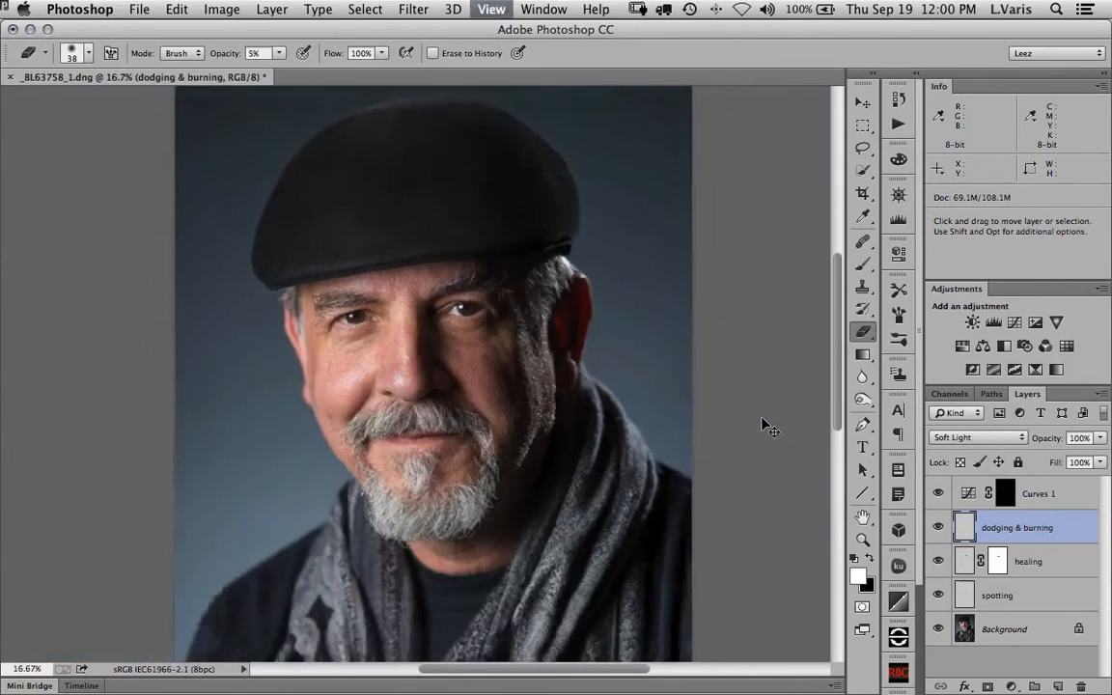
left_click_drag(417, 239, 442, 298)
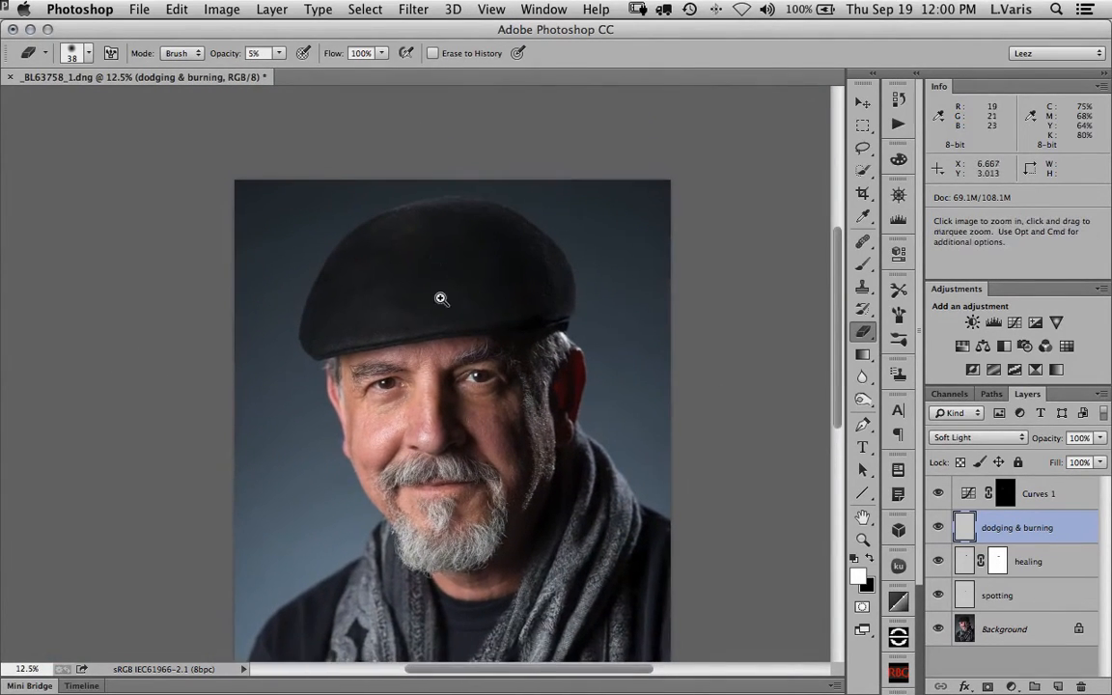
left_click(449, 285)
left_click(415, 293)
left_click(452, 305)
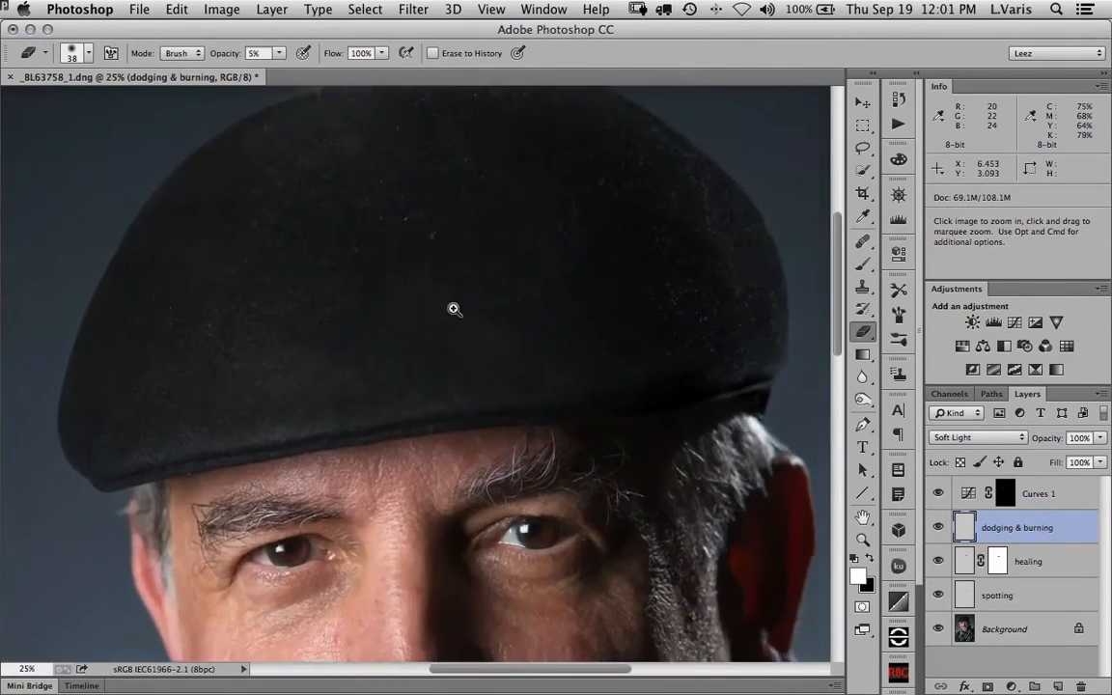
left_click_drag(452, 277, 518, 318)
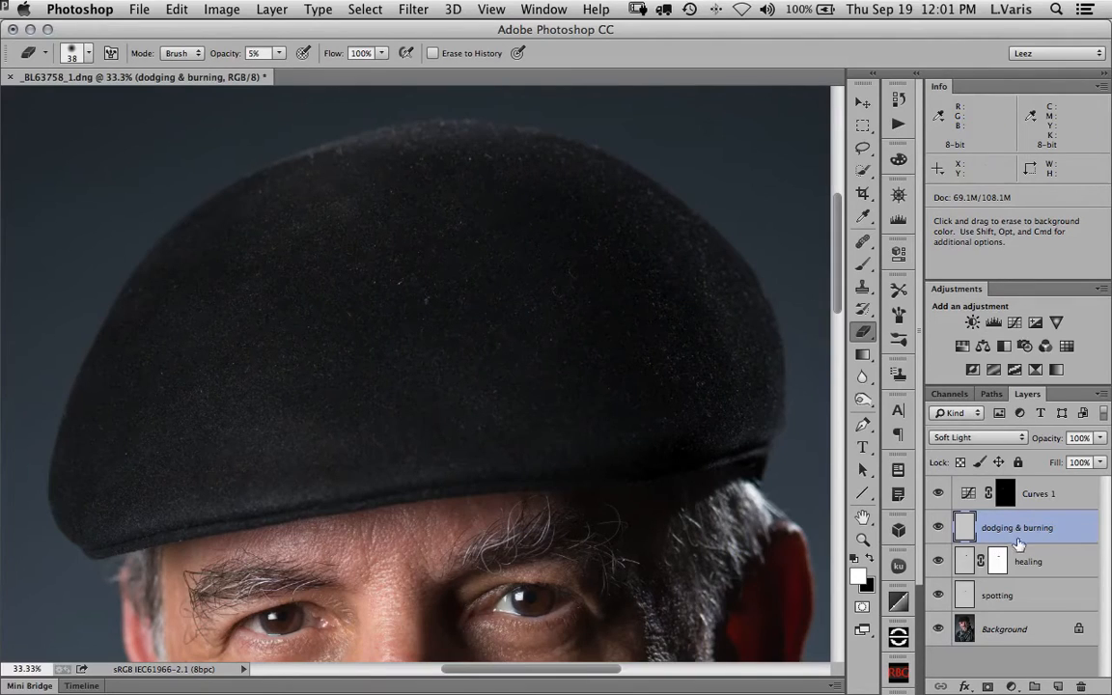
left_click(1062, 493)
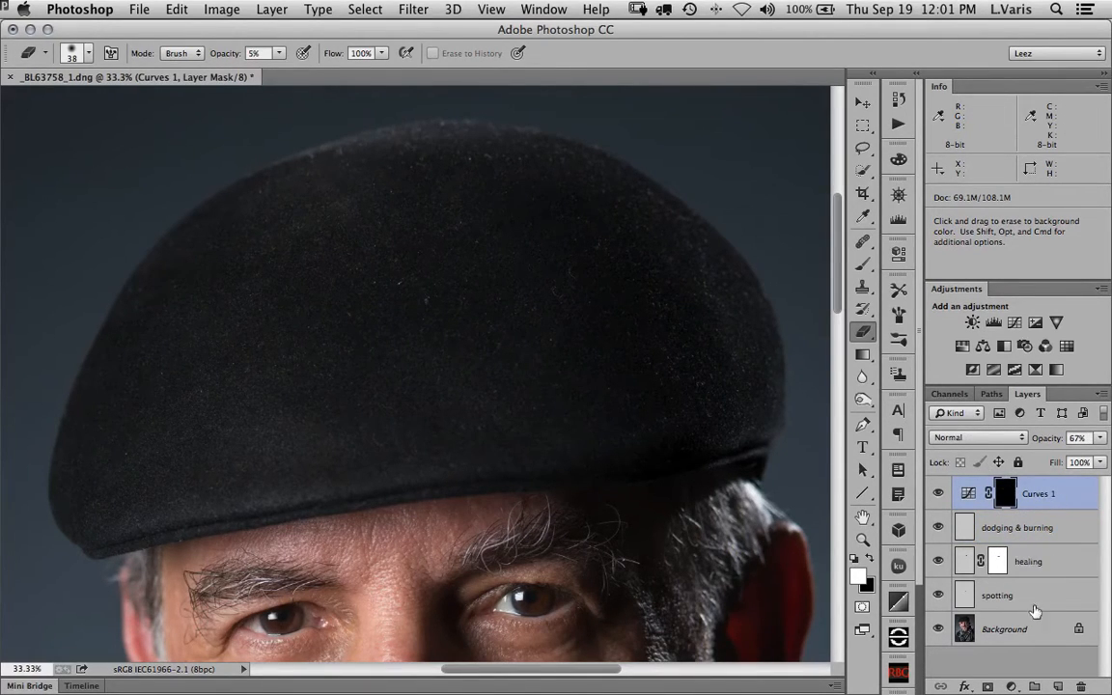
left_click(999, 595)
left_click(869, 241)
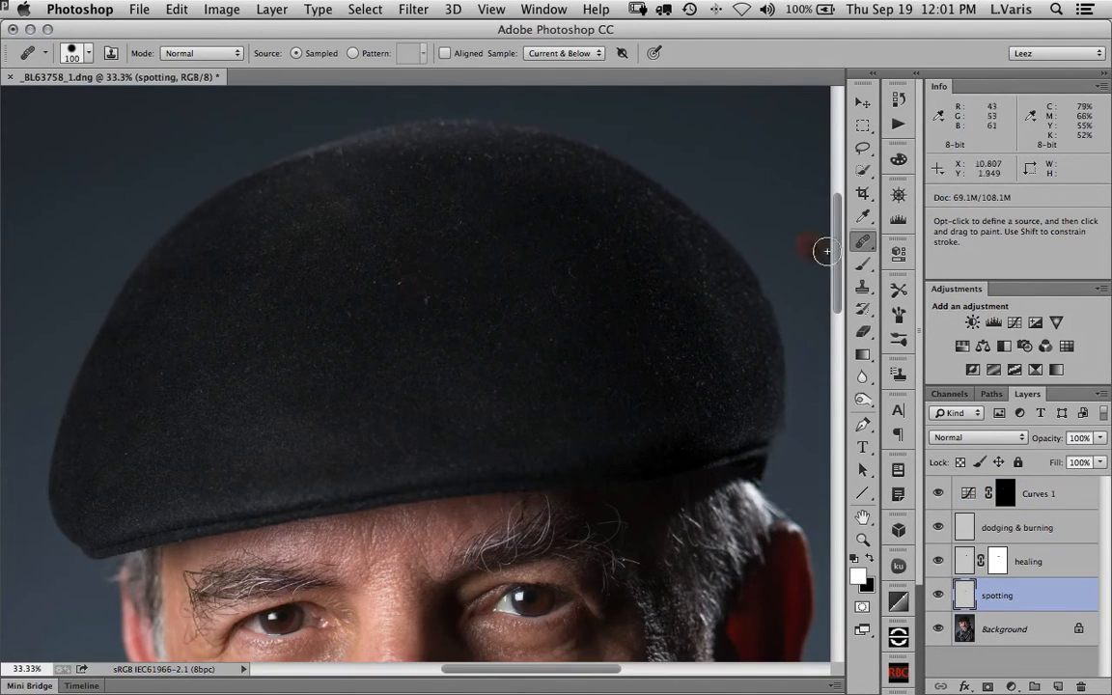
left_click_drag(862, 241, 882, 240)
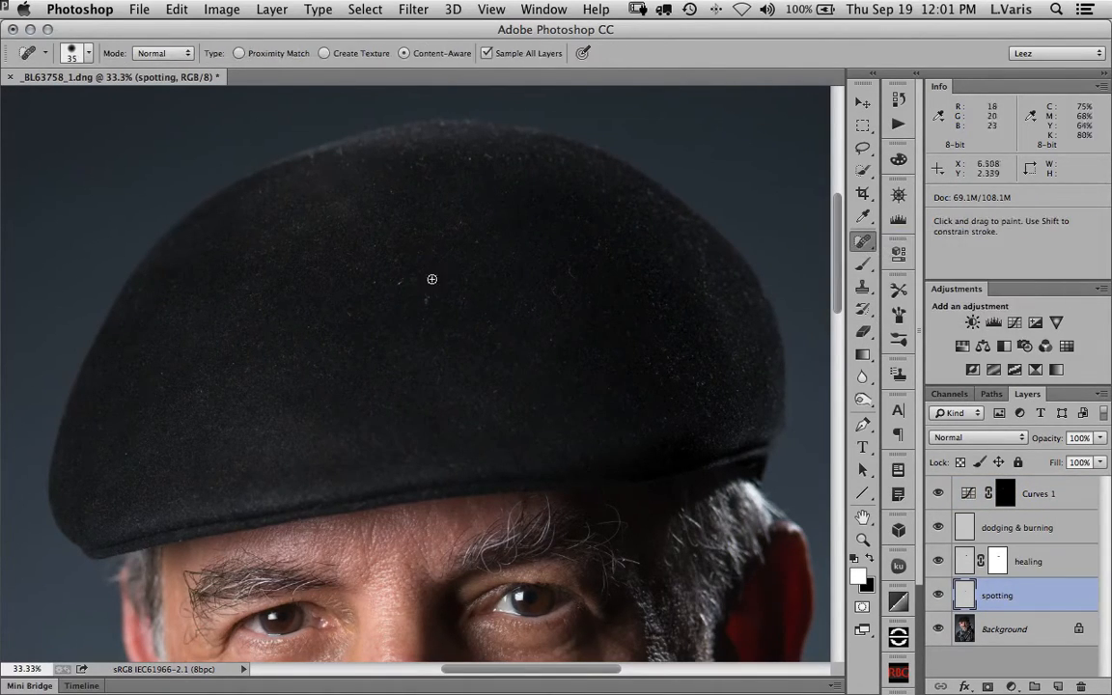
left_click(425, 303)
Merge a copy of all visible layers into a new layer above Curves 1, keeping the original layers.
left_click(1079, 497)
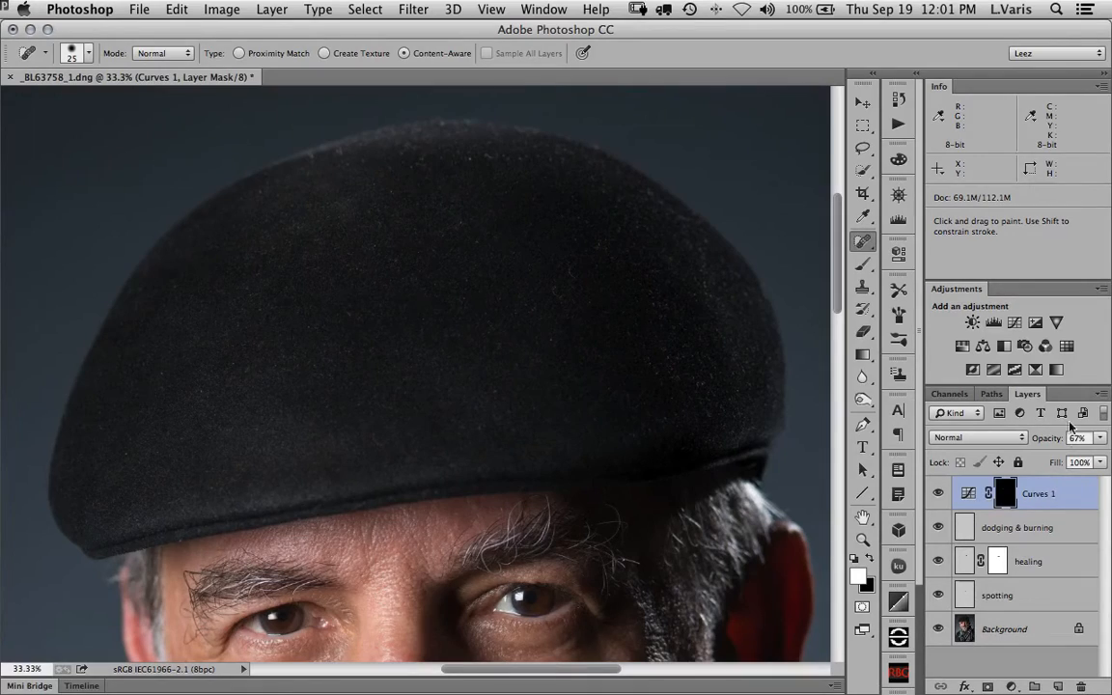
left_click(1101, 394)
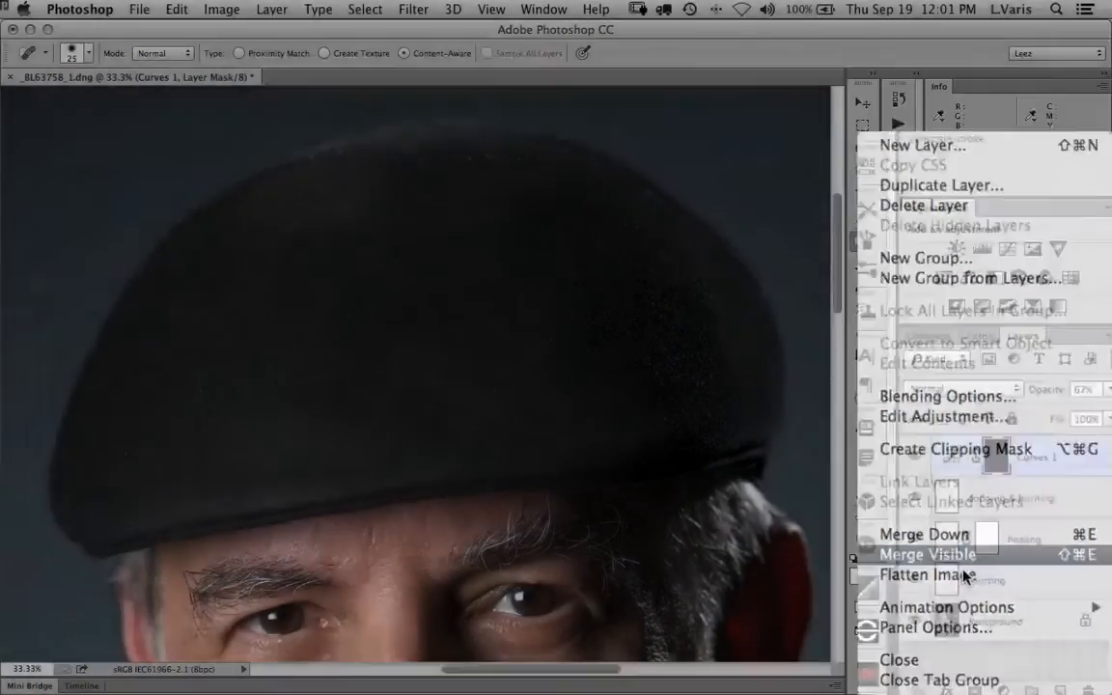
left_click(970, 550, "alt")
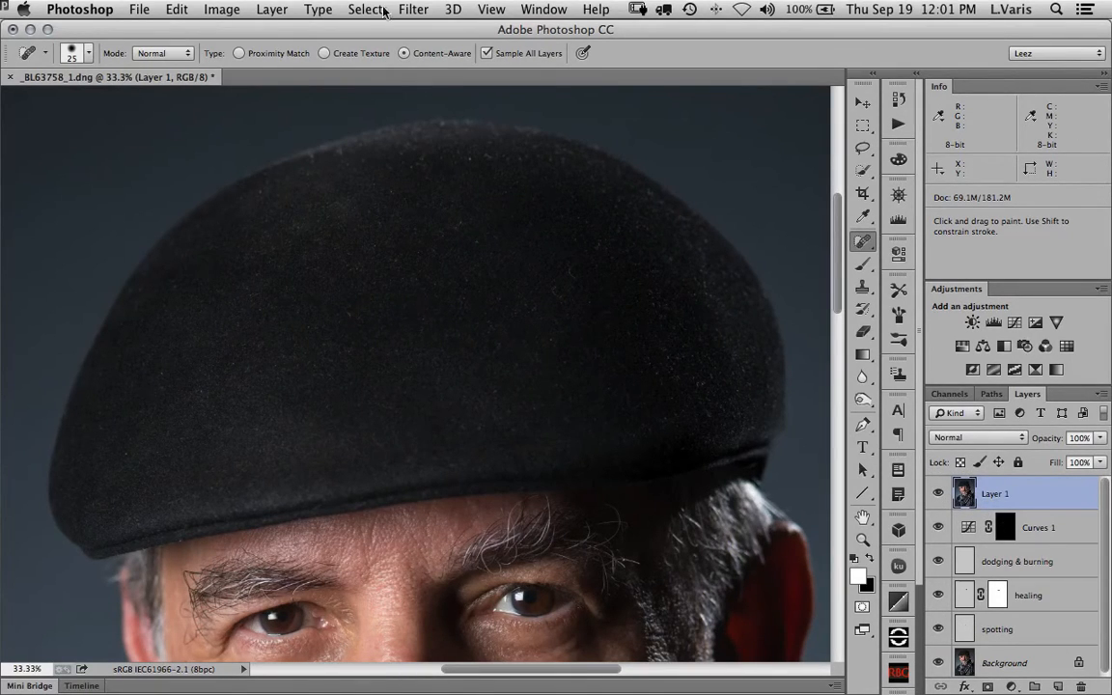
Apply a Surface Blur to the merged Layer 1 with a radius of 17 pixels and a threshold of 58 levels.
left_click(412, 10)
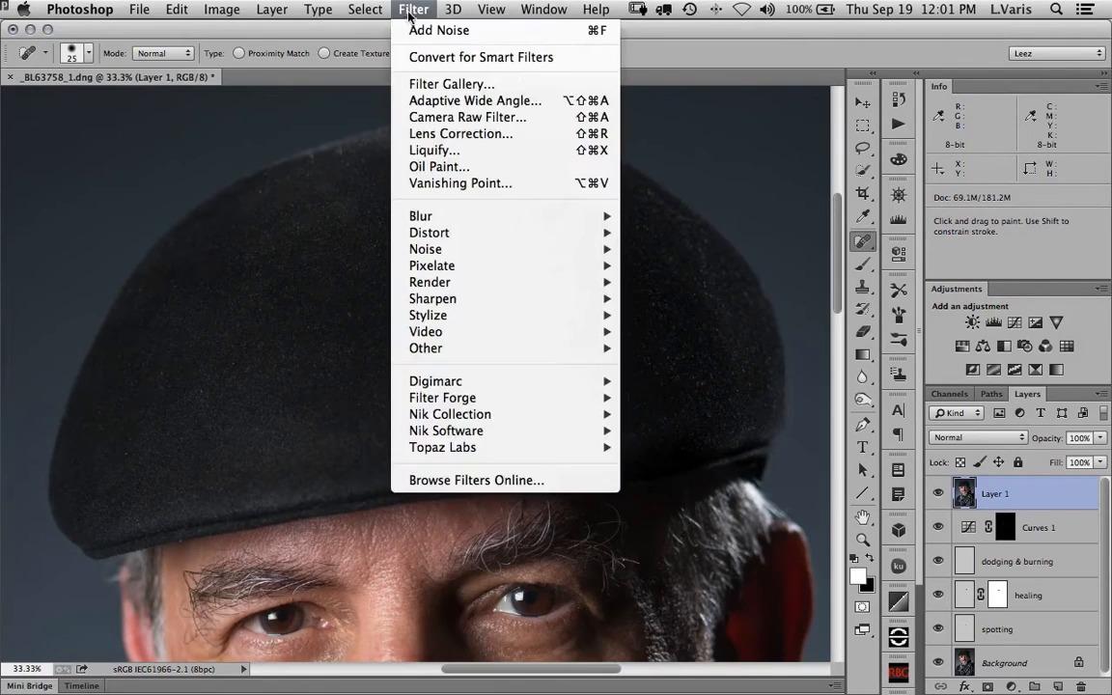
mouse_move(423, 218)
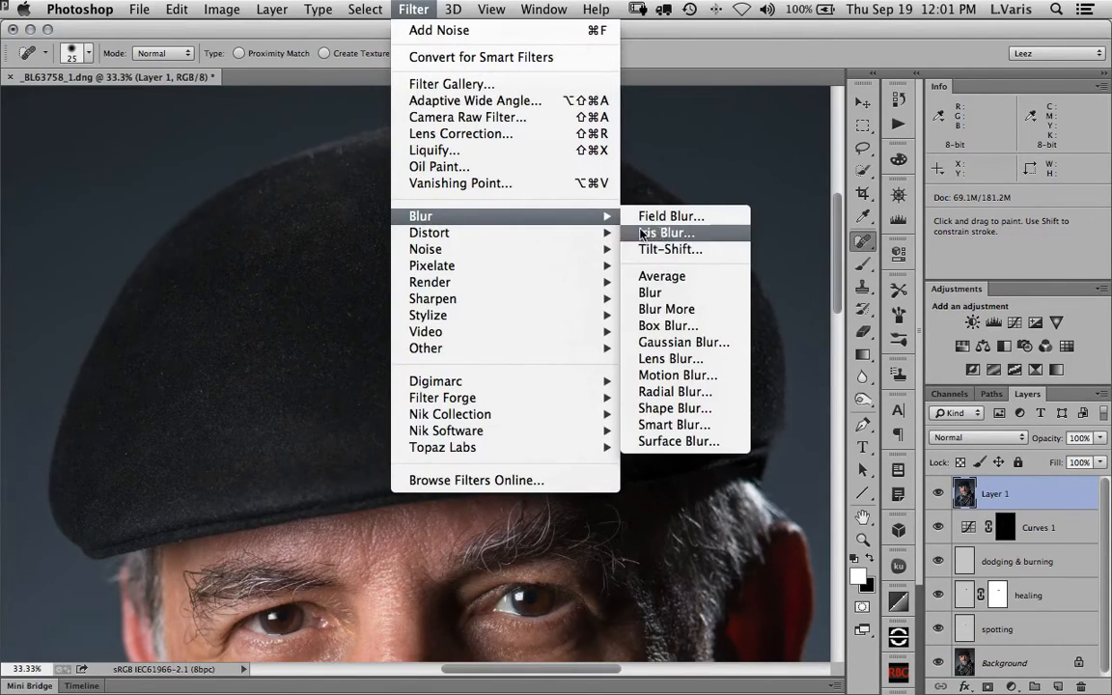
left_click(730, 441)
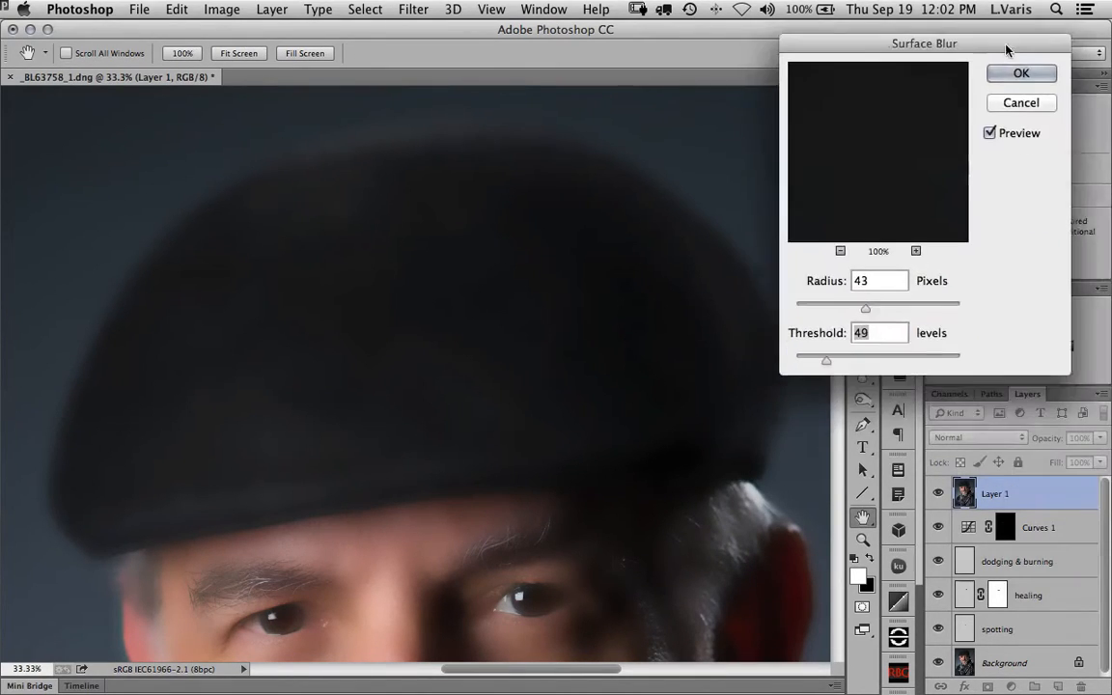
left_click_drag(904, 39, 924, 42)
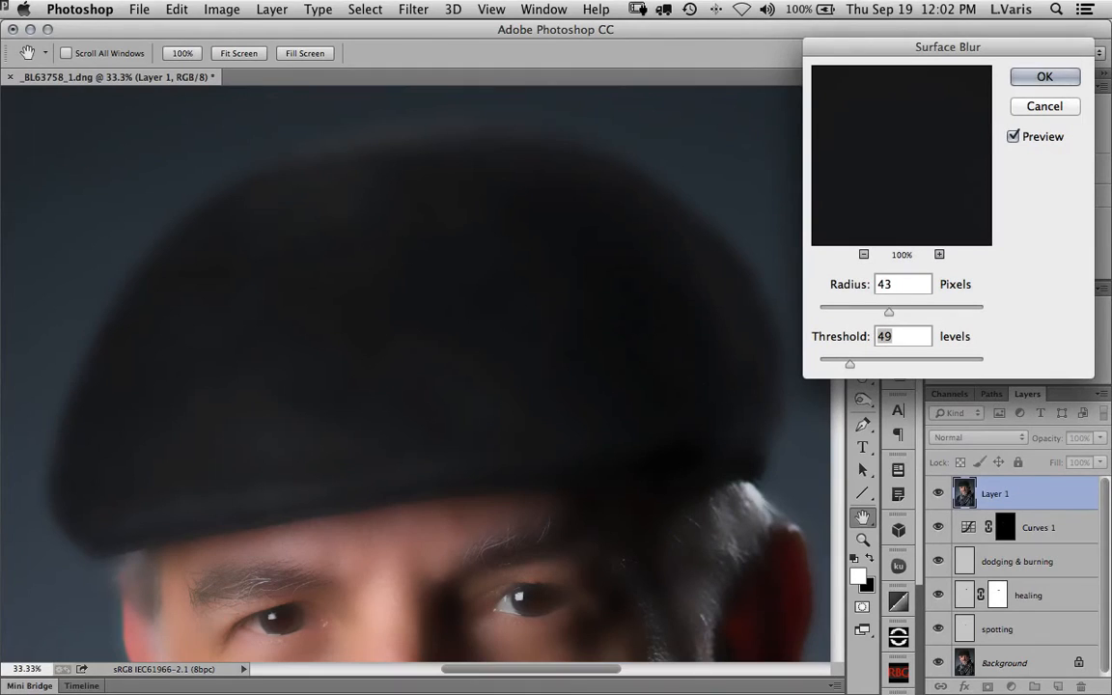
left_click_drag(861, 363, 839, 366)
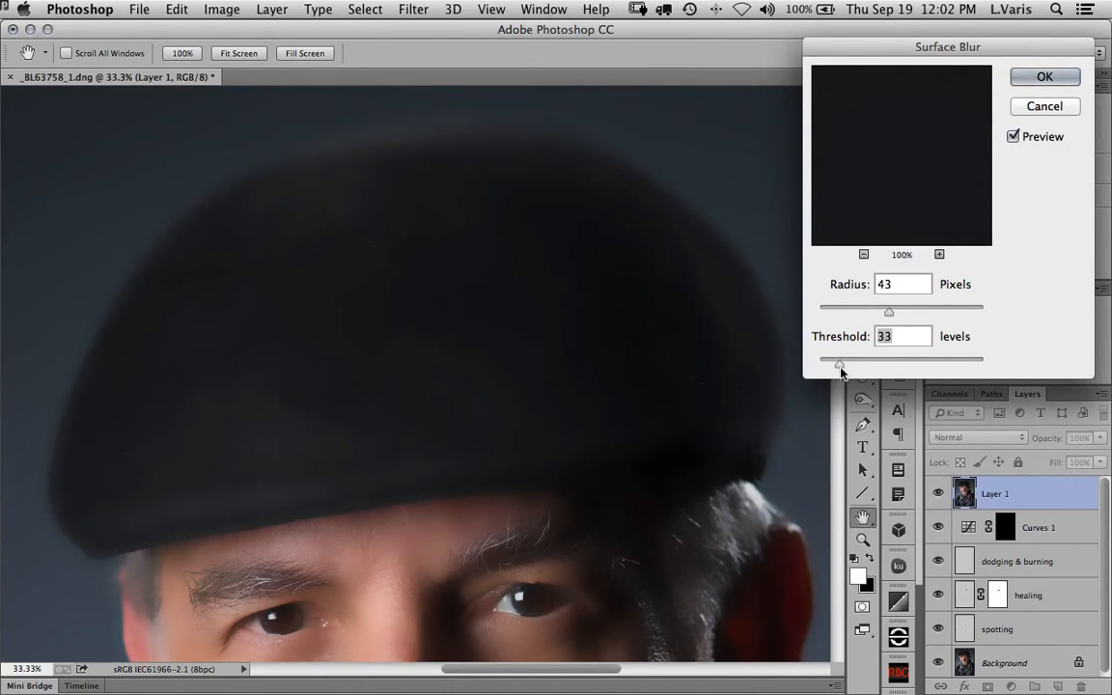
left_click_drag(839, 367, 854, 368)
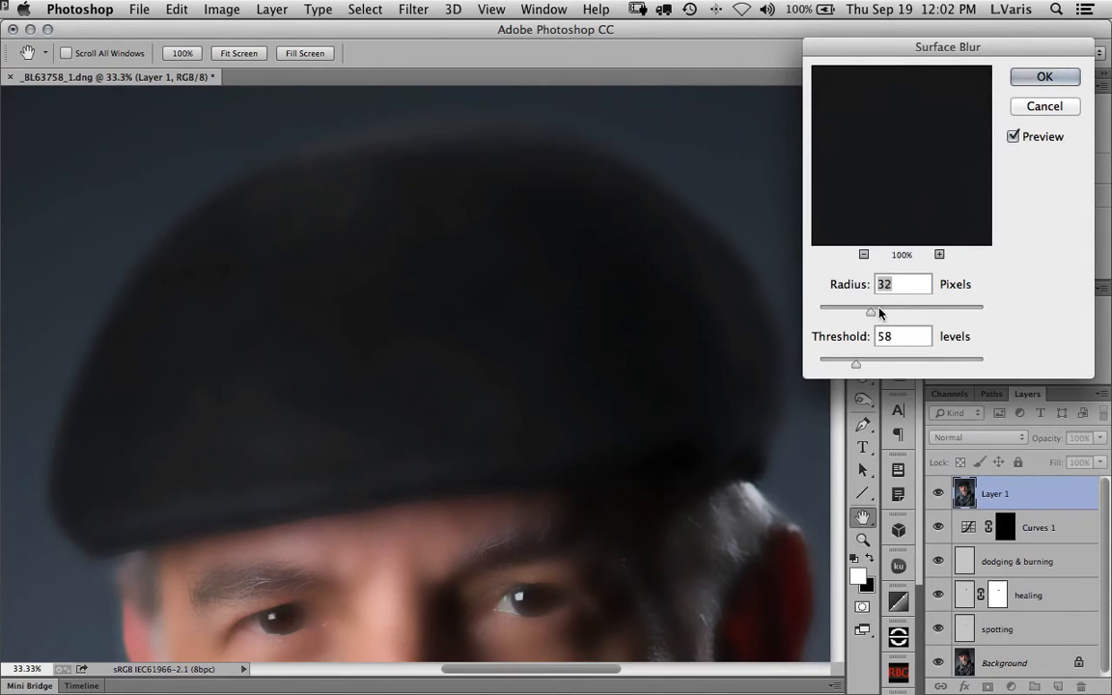
left_click_drag(873, 311, 854, 314)
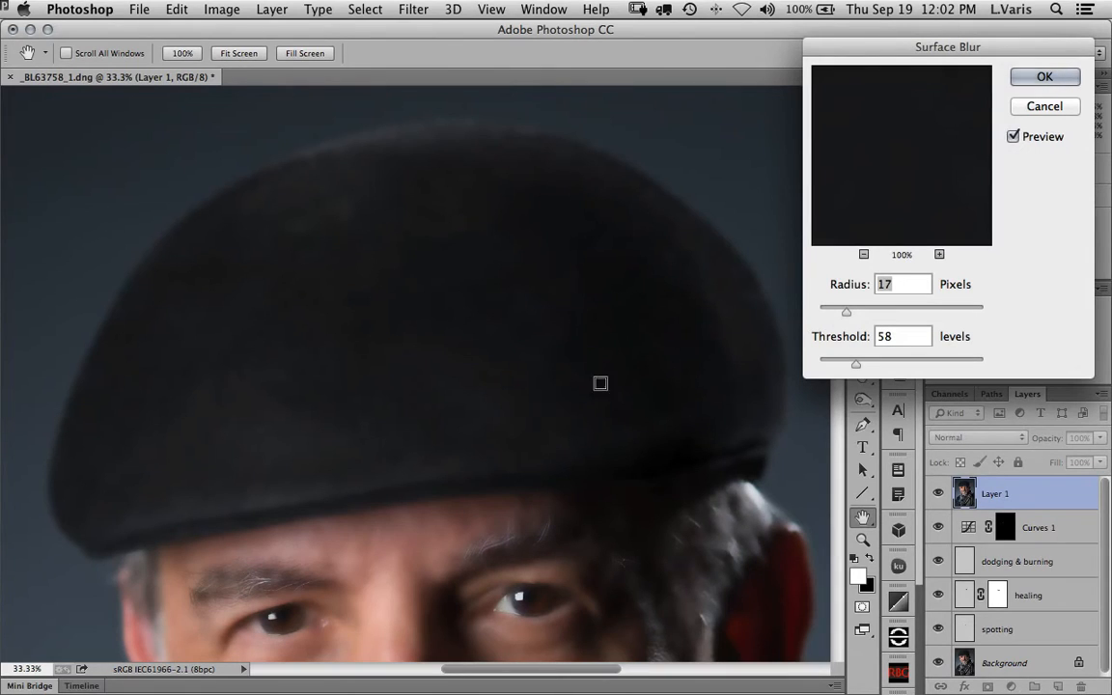
left_click(1028, 83)
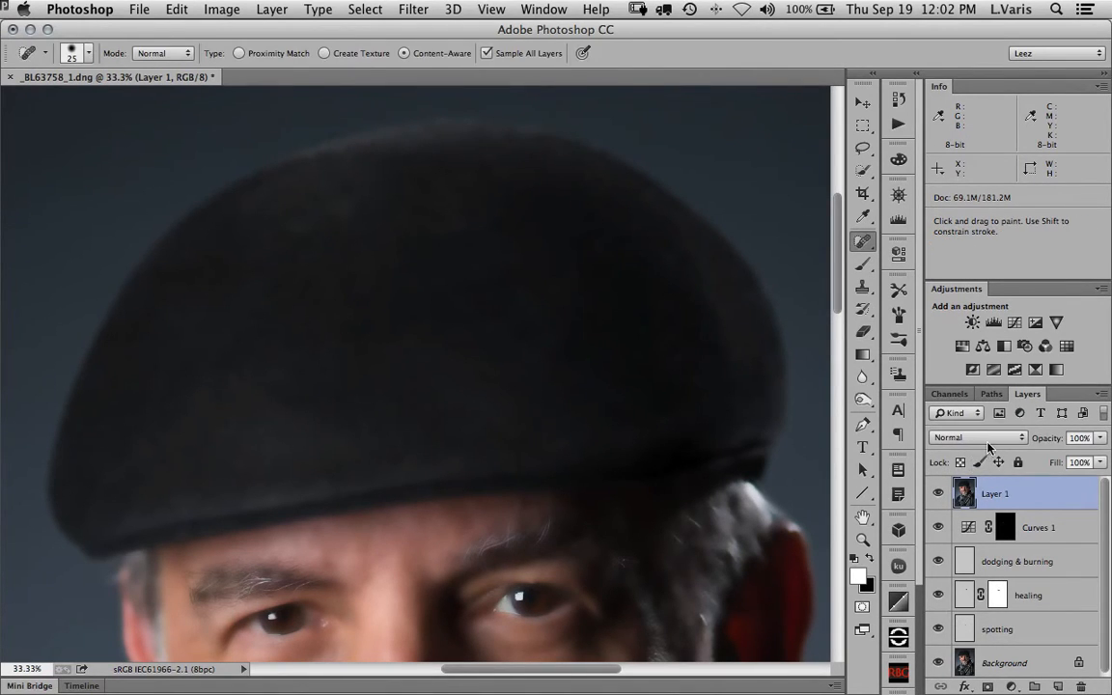
Change Layer 1's blend mode to Darken and hide the layer's effect behind a black layer mask.
left_click(987, 440)
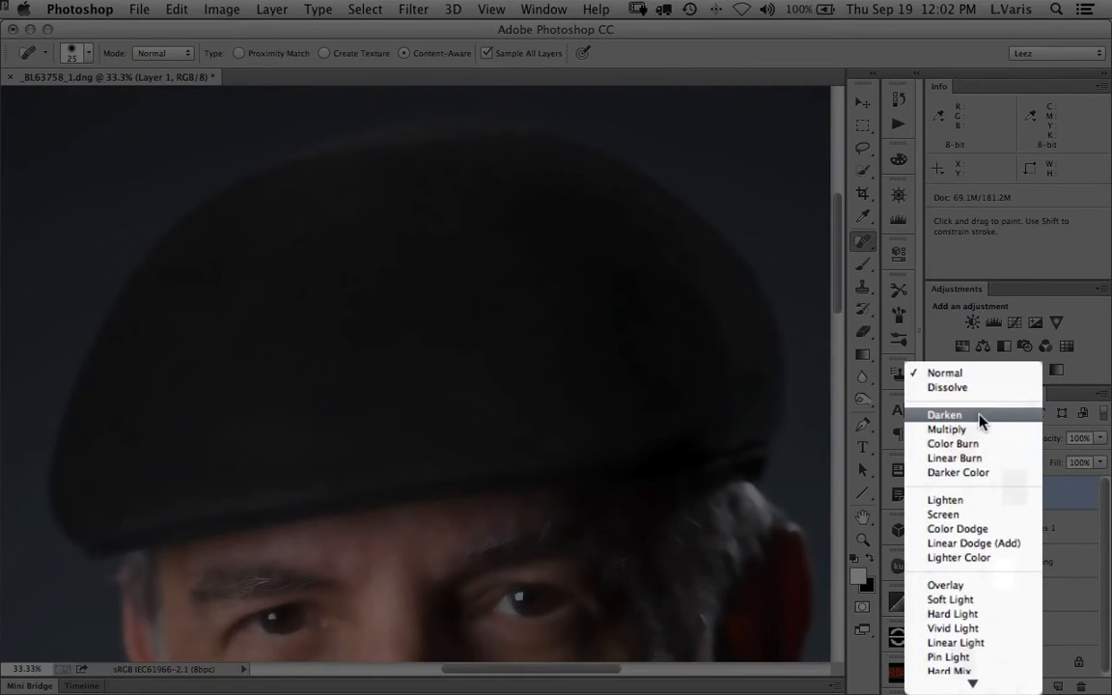
left_click(980, 415)
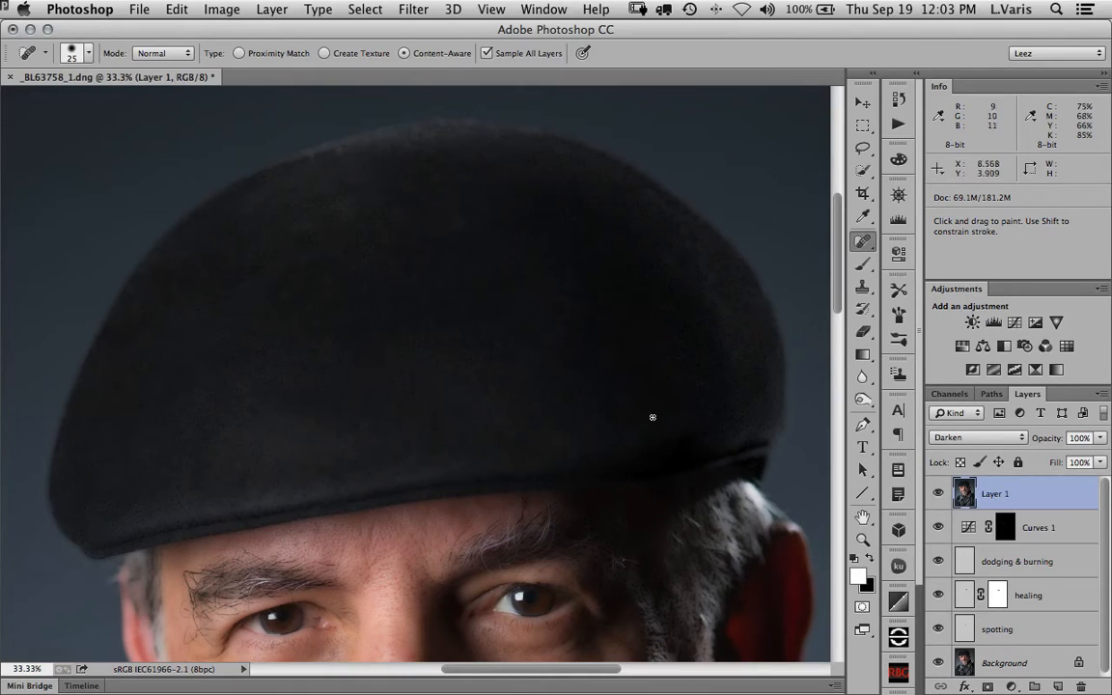
left_click(988, 687, "alt")
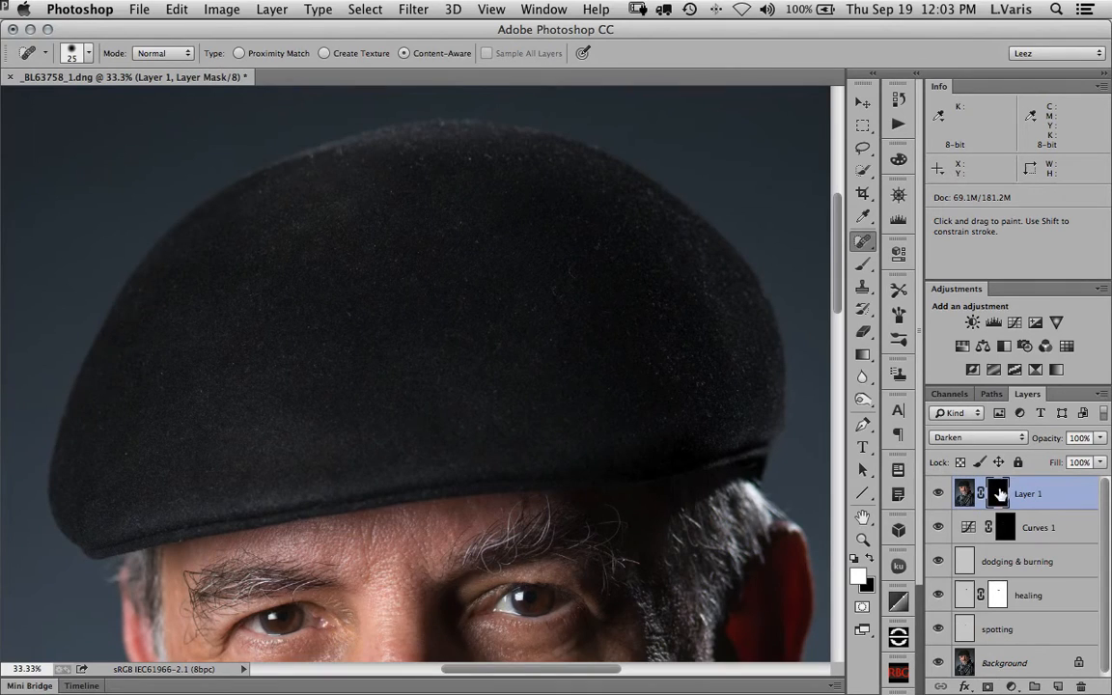
Paint white over the hat on Layer 1's mask with a 241-pixel brush at 30% opacity to subdue the lint.
key("b")
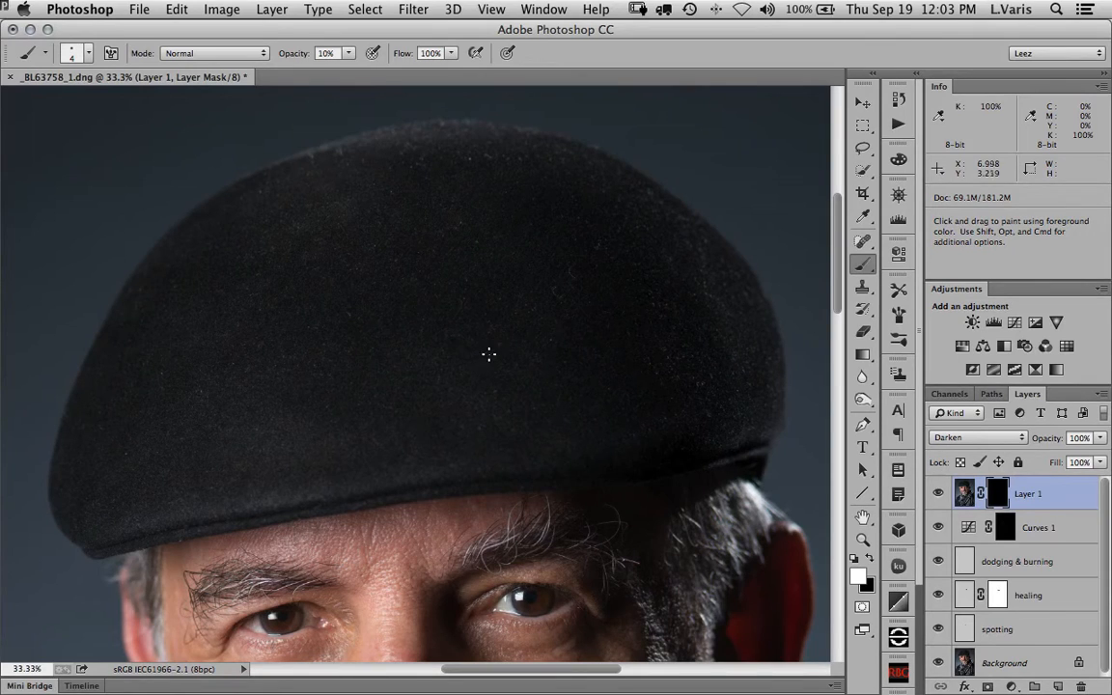
left_click_drag(493, 354, 534, 354)
key("0")
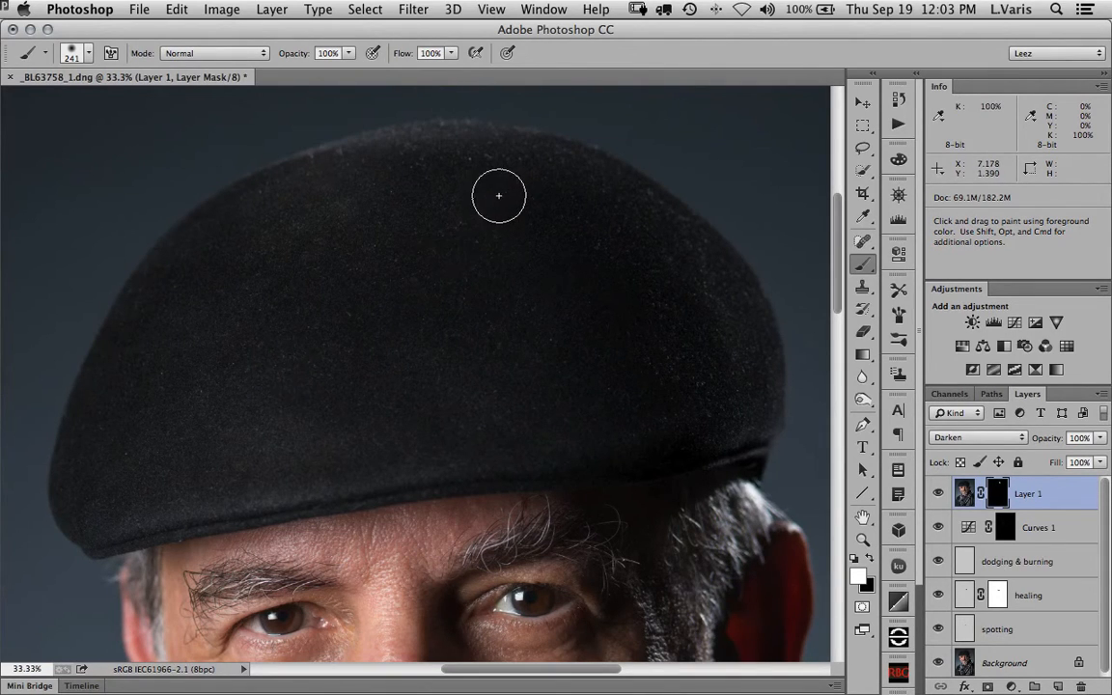
key("3")
mouse_move(498, 206)
left_mouse_down()
mouse_move(476, 174)
mouse_move(453, 194)
mouse_move(444, 179)
left_mouse_up()
mouse_move(370, 231)
left_mouse_down()
mouse_move(335, 179)
mouse_move(280, 199)
mouse_move(300, 261)
mouse_move(361, 335)
mouse_move(474, 223)
mouse_move(541, 323)
mouse_move(520, 391)
mouse_move(554, 244)
mouse_move(630, 265)
mouse_move(708, 386)
mouse_move(722, 330)
mouse_move(635, 244)
mouse_move(657, 392)
mouse_move(692, 378)
mouse_move(409, 422)
mouse_move(434, 352)
mouse_move(224, 352)
mouse_move(174, 335)
mouse_move(110, 408)
mouse_move(114, 381)
left_mouse_up()
mouse_move(92, 492)
left_mouse_down()
mouse_move(166, 491)
mouse_move(174, 344)
mouse_move(198, 312)
mouse_move(255, 287)
mouse_move(273, 322)
mouse_move(278, 244)
mouse_move(371, 200)
mouse_move(510, 200)
mouse_move(546, 186)
mouse_move(628, 209)
mouse_move(733, 321)
mouse_move(665, 392)
mouse_move(516, 293)
mouse_move(427, 345)
mouse_move(396, 306)
mouse_move(412, 256)
mouse_move(367, 330)
mouse_move(268, 368)
mouse_move(268, 307)
mouse_move(393, 389)
mouse_move(401, 337)
mouse_move(458, 363)
mouse_move(452, 300)
mouse_move(404, 229)
mouse_move(360, 291)
mouse_move(483, 161)
mouse_move(552, 335)
mouse_move(685, 379)
mouse_move(717, 407)
mouse_move(298, 318)
mouse_move(344, 453)
mouse_move(804, 442)
mouse_move(652, 454)
mouse_move(760, 455)
mouse_move(754, 478)
left_mouse_up()
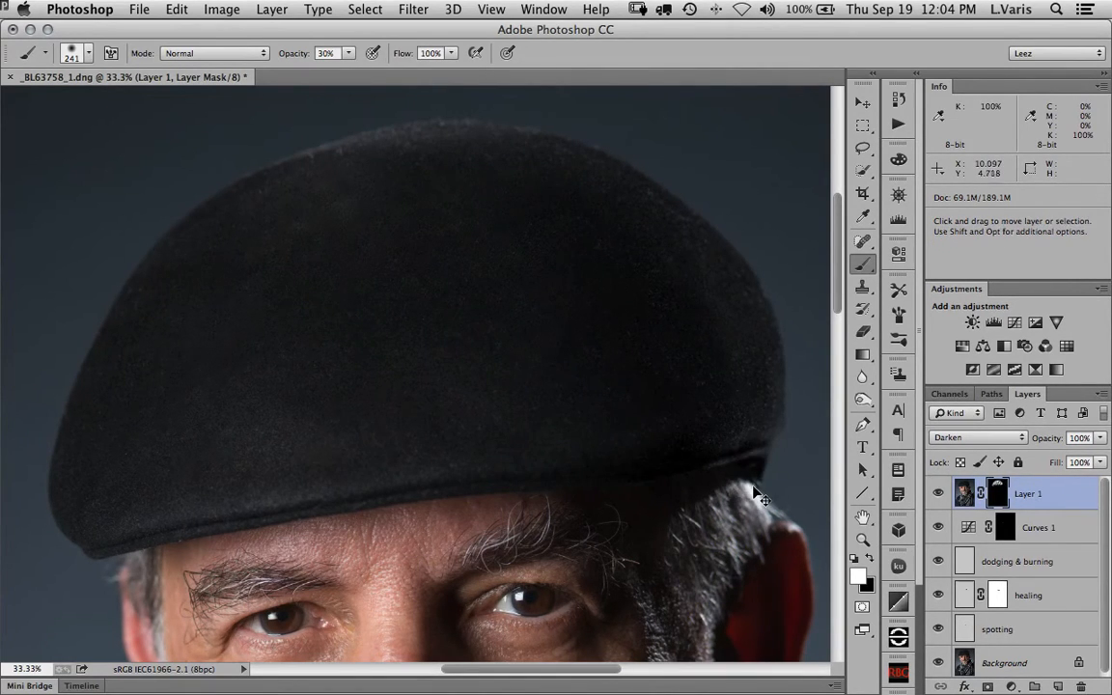
Paint out remaining lint along the hat's top edge on Layer 1's mask with a 50-pixel brush at 30% opacity.
key("super+minus")
key("super+minus")
key("super+minus")
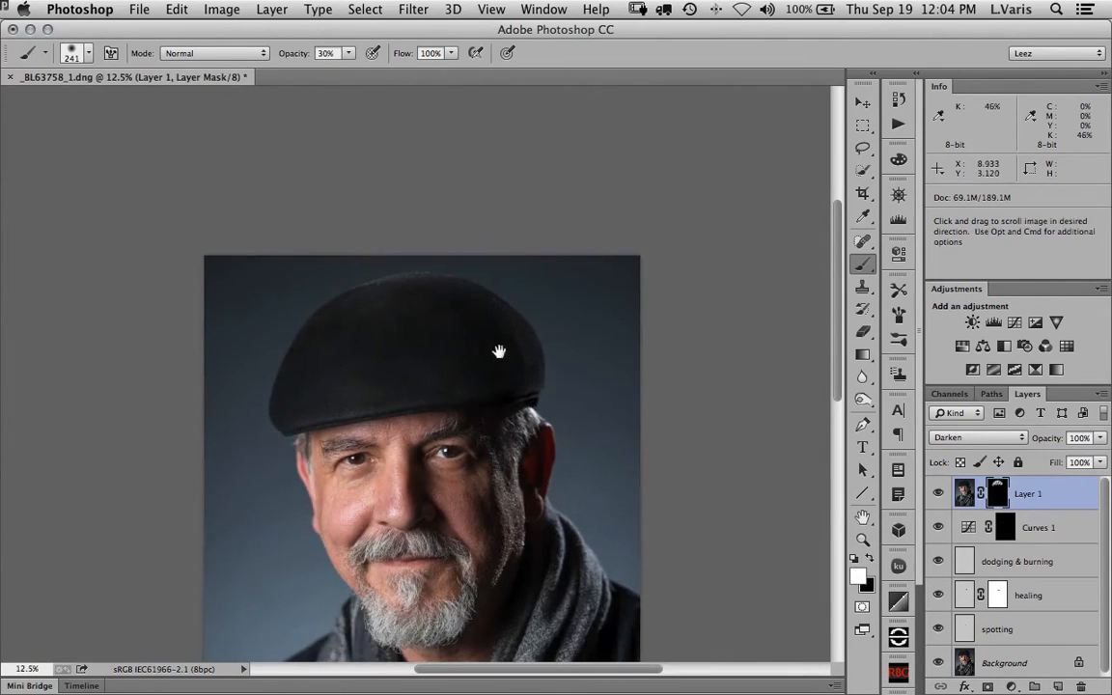
left_click_drag(485, 362, 491, 343)
left_click(388, 303)
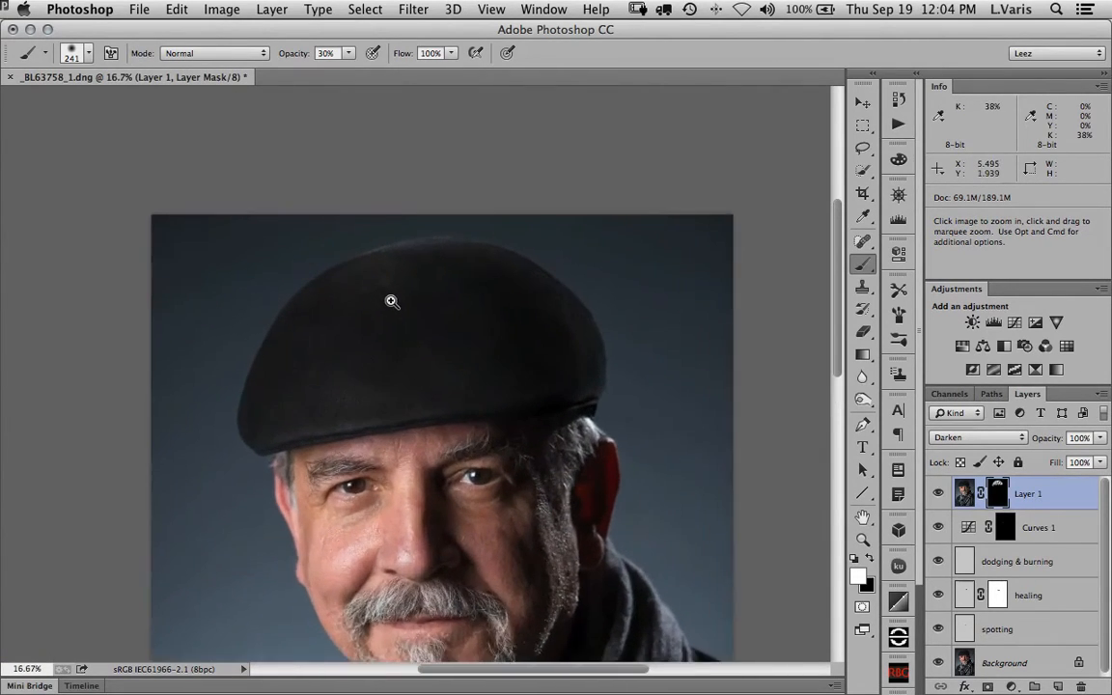
left_click(393, 299)
left_click(397, 285)
left_click(398, 260)
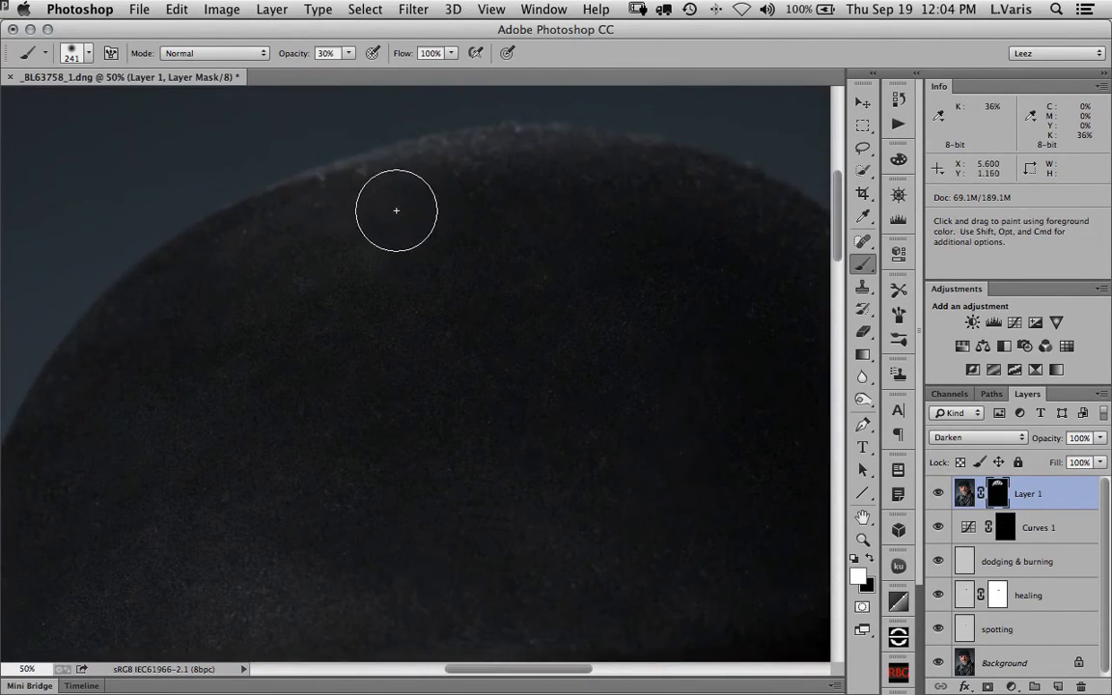
key("bracketleft")
key("bracketleft")
key("bracketleft")
key("bracketleft")
key("bracketleft")
key("bracketleft")
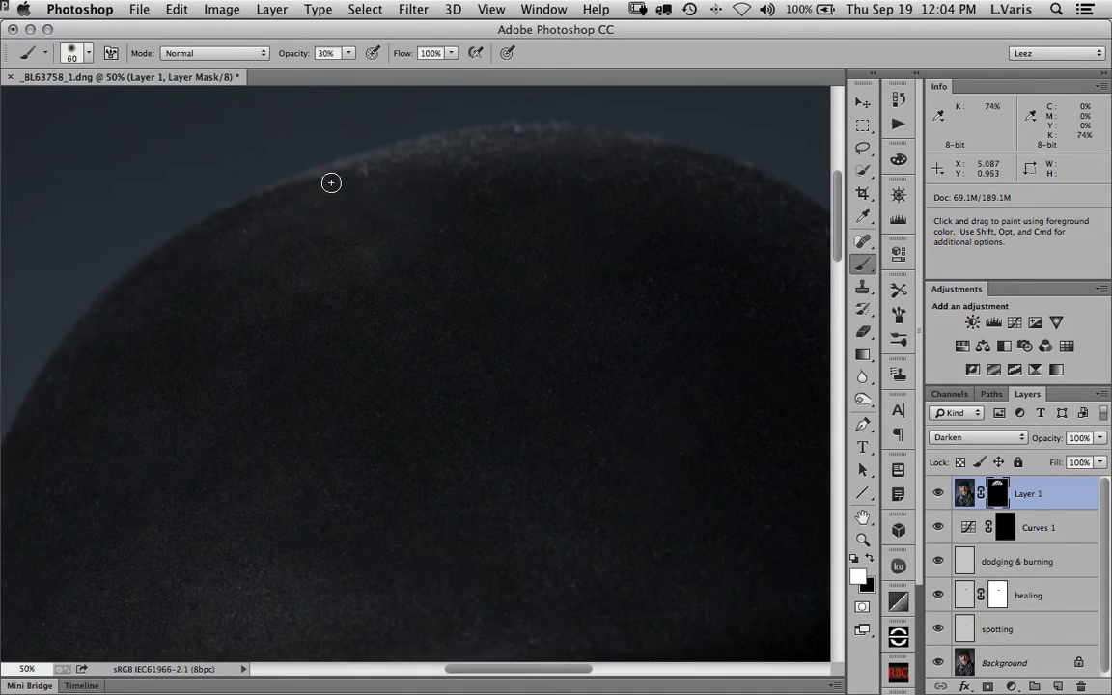
key("bracketleft")
left_click_drag(368, 170, 368, 177)
Examine the whole portrait at 12.5% zoom to judge the cleaned-up hat in context.
key("super+minus")
key("super+minus")
key("super+minus")
key("super+minus")
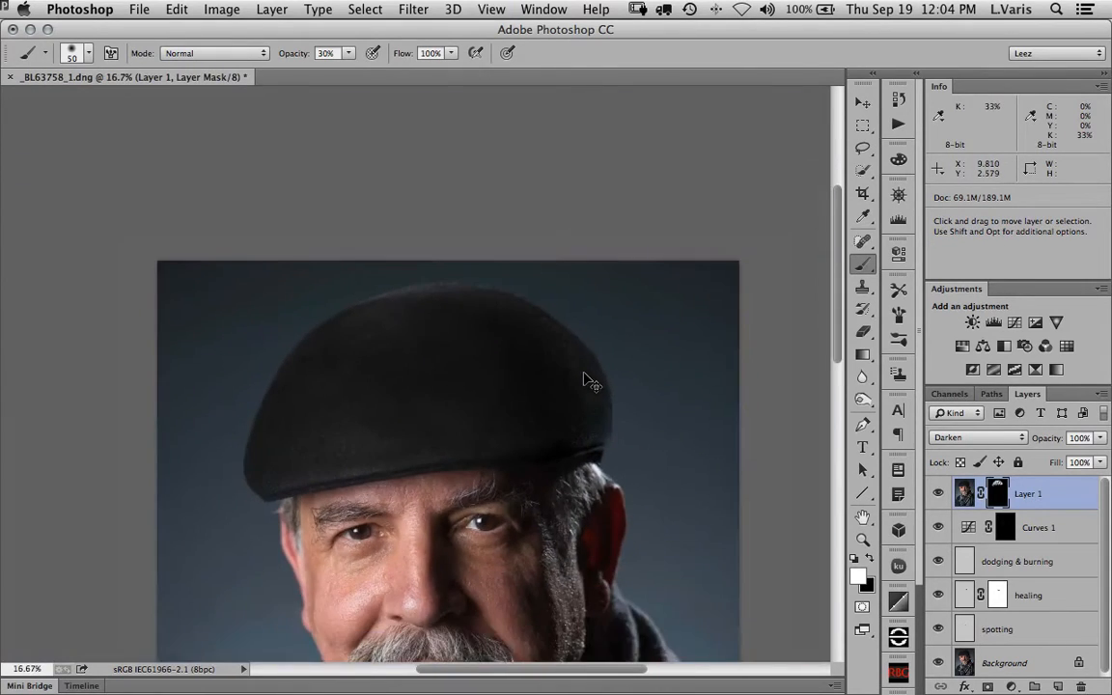
key("space")
left_click_drag(640, 437, 676, 278)
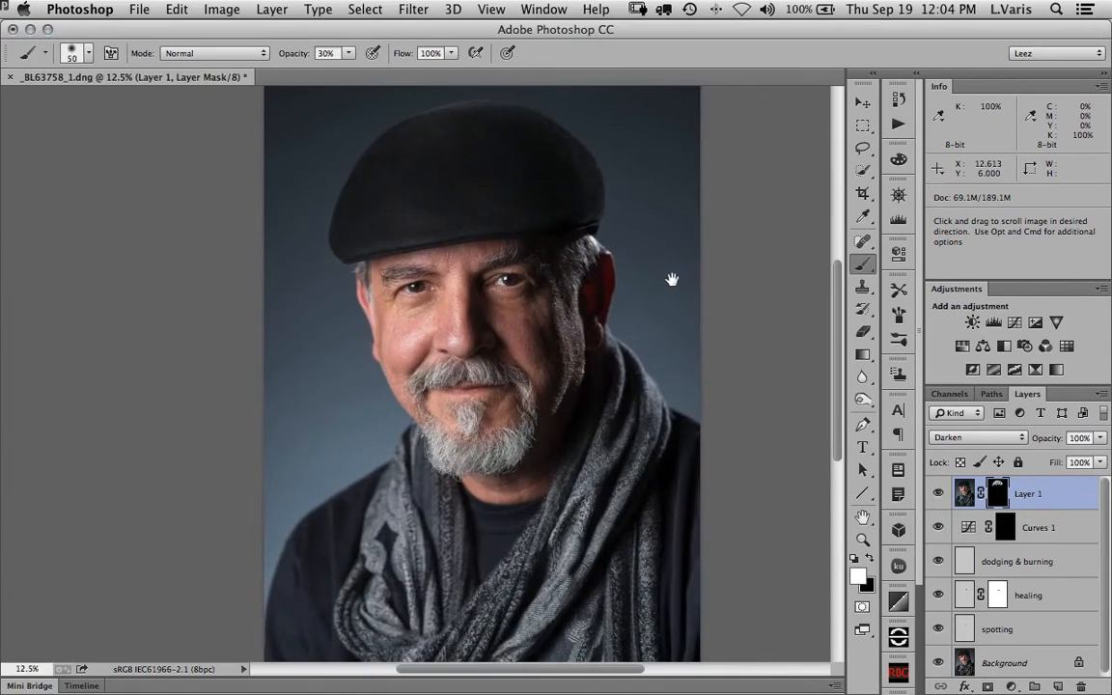
key("super+minus")
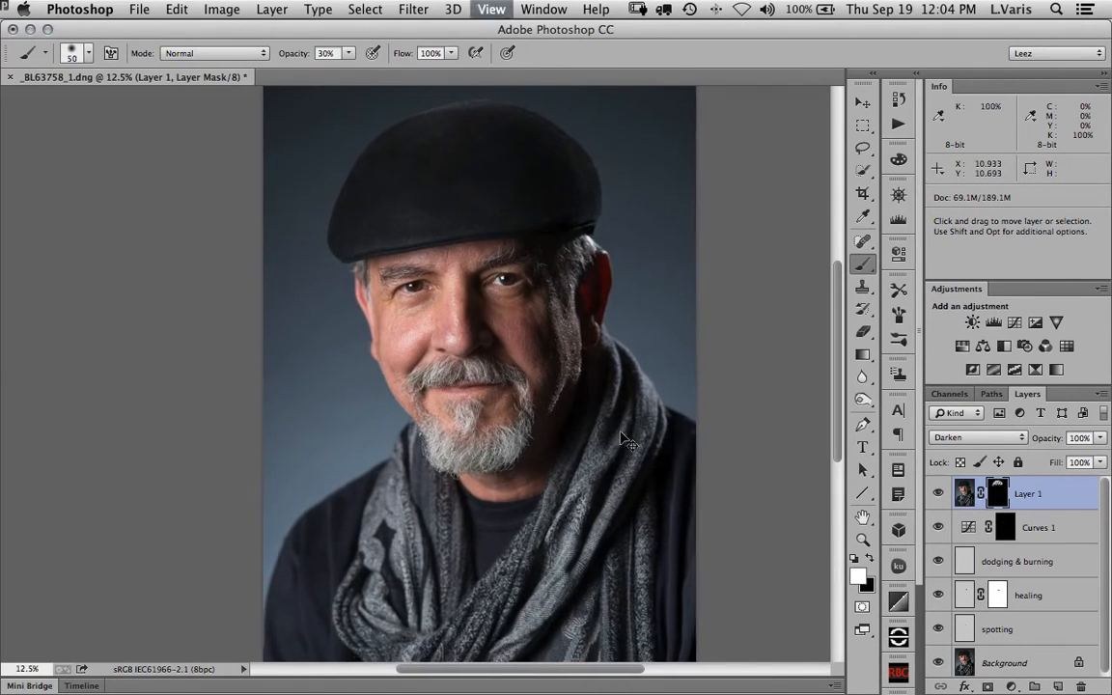
key("super+plus")
key("space")
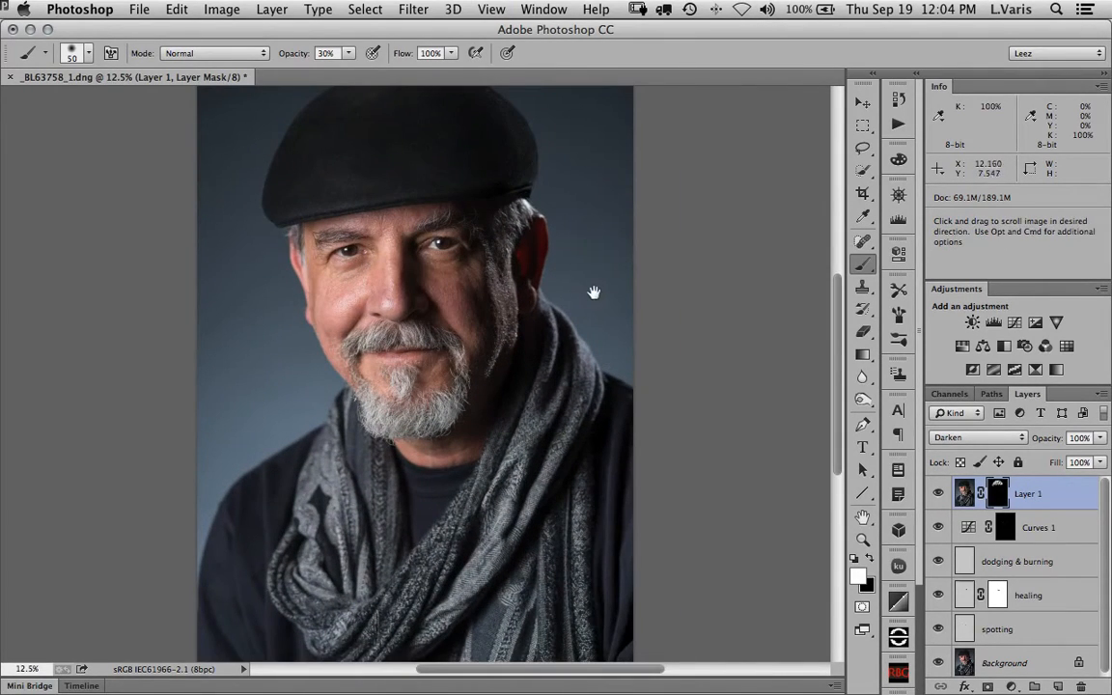
left_click_drag(598, 305, 618, 332)
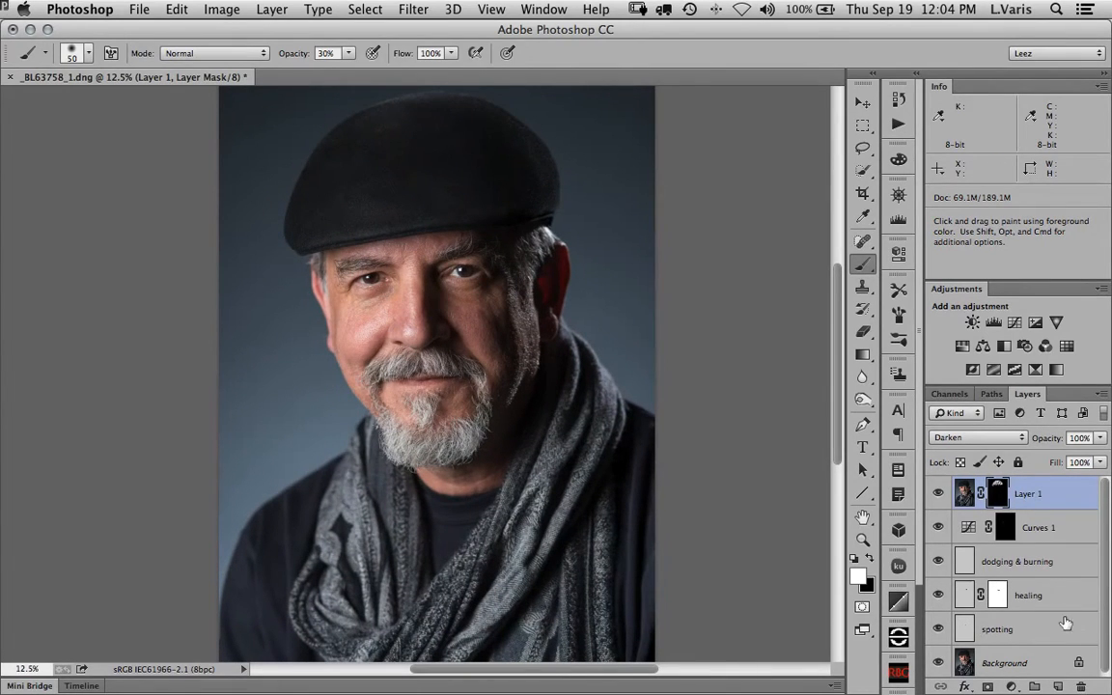
Add a new layer above Layer 1 and darken the picture's bottom edge with an upward linear gradient of black at 20% opacity.
left_click(1058, 686)
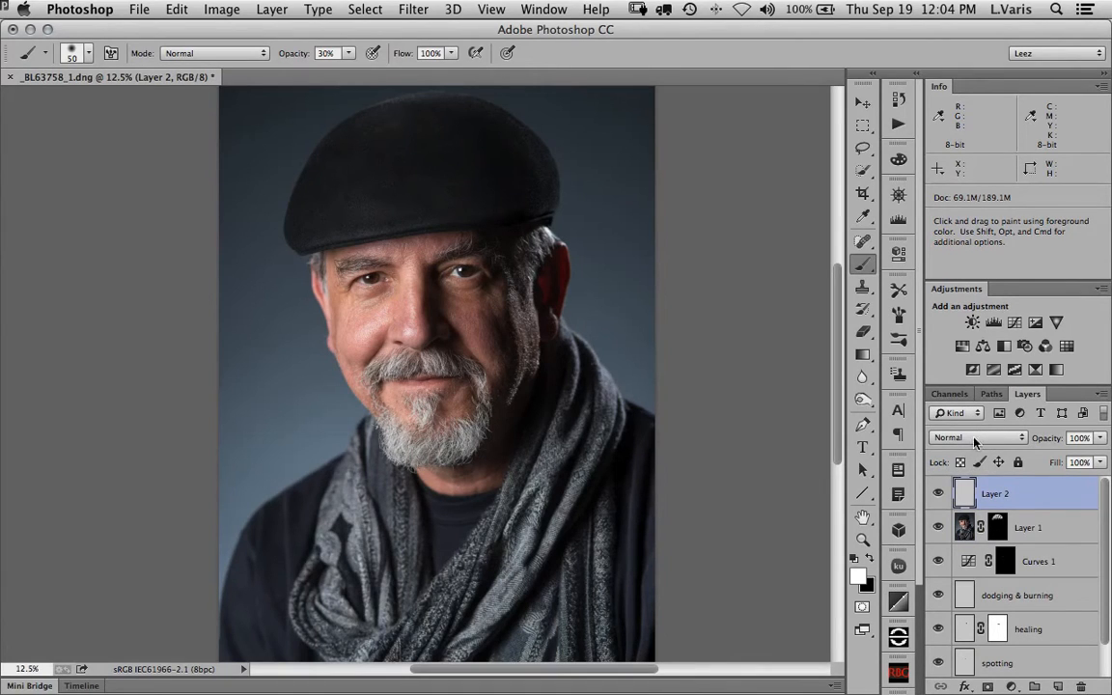
left_click(870, 560)
left_click(862, 355)
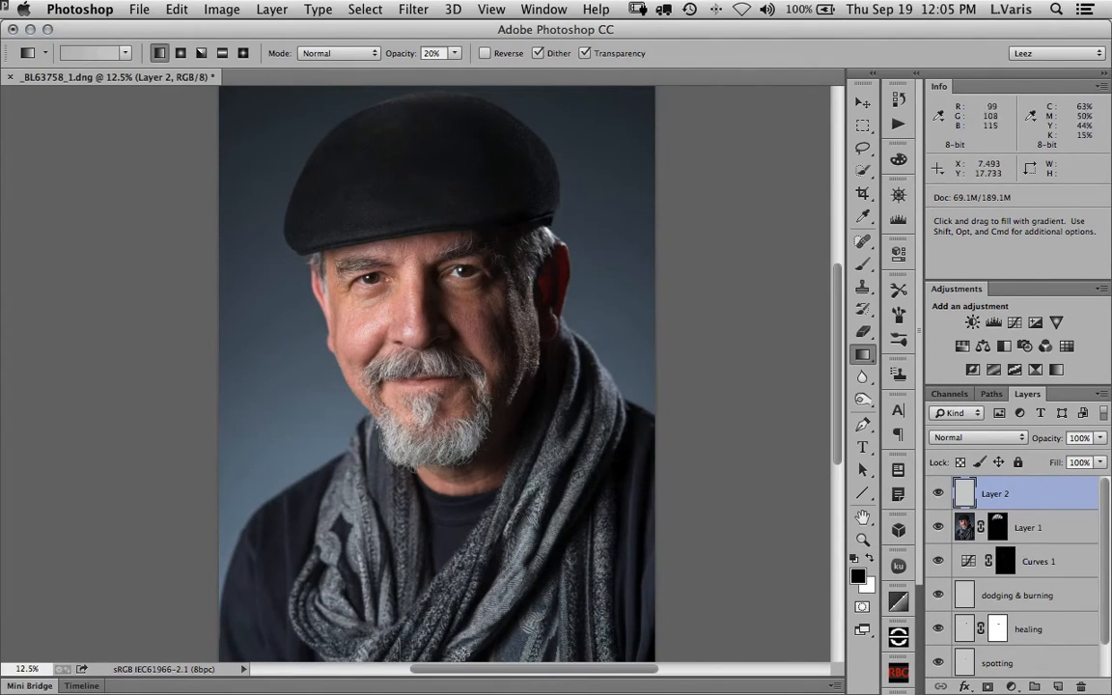
left_click_drag(464, 660, 462, 544)
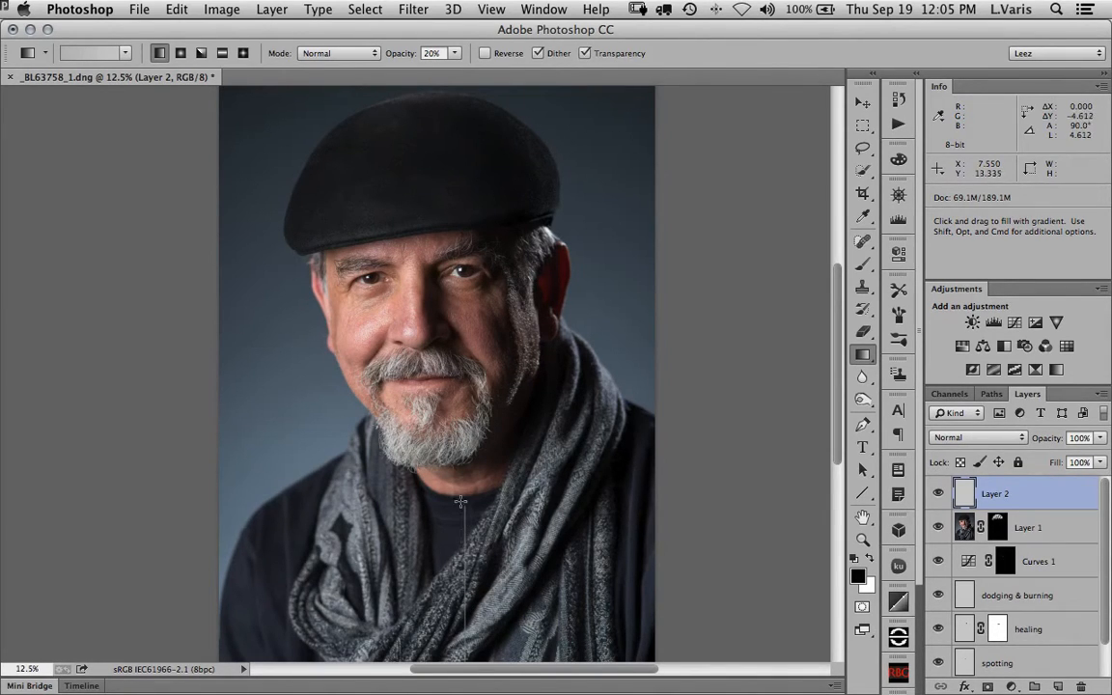
left_click_drag(462, 491, 417, 436)
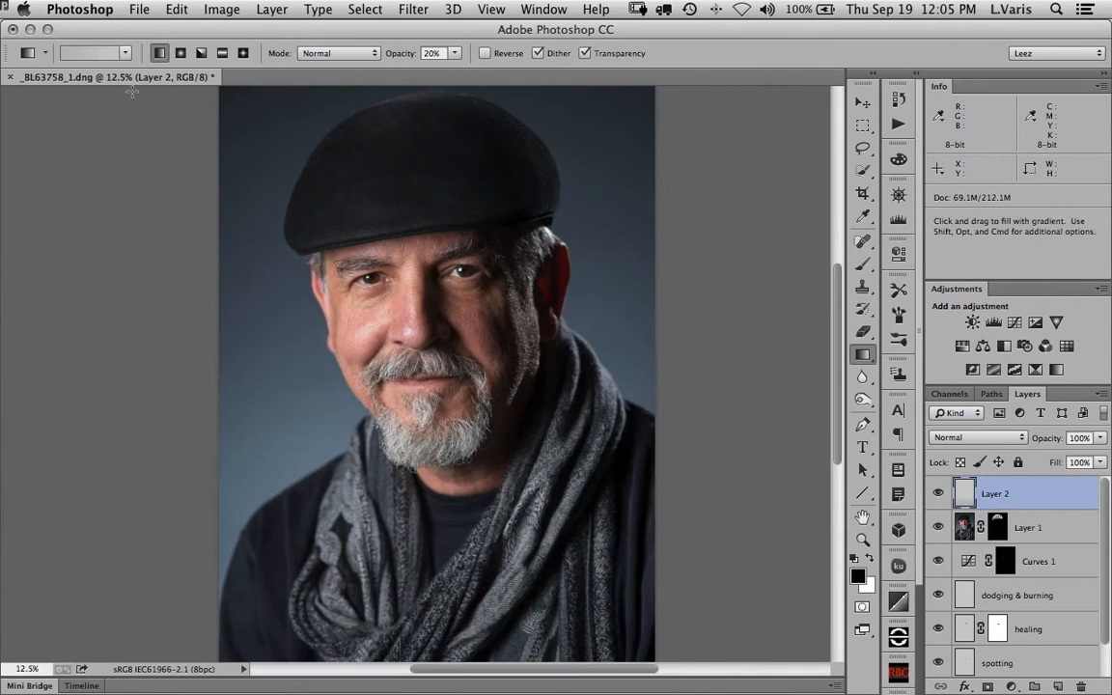
Darken the lower corners and shoulders on Layer 2 with short inward gradients of black to transparent at 20% opacity.
left_click(123, 52)
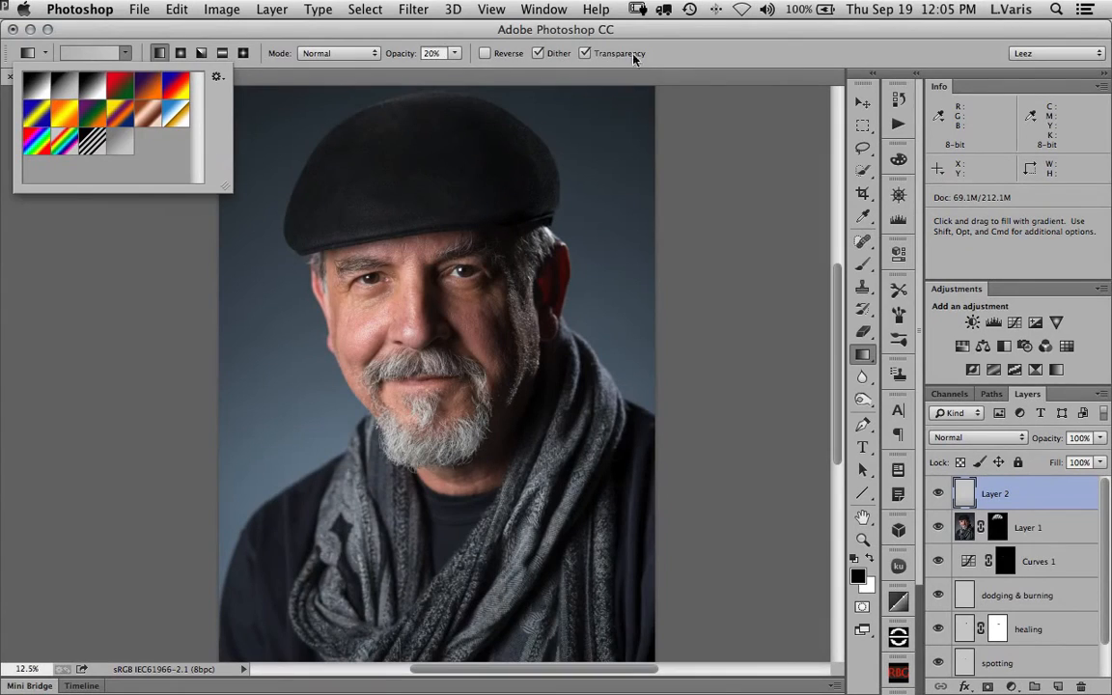
left_click(684, 64)
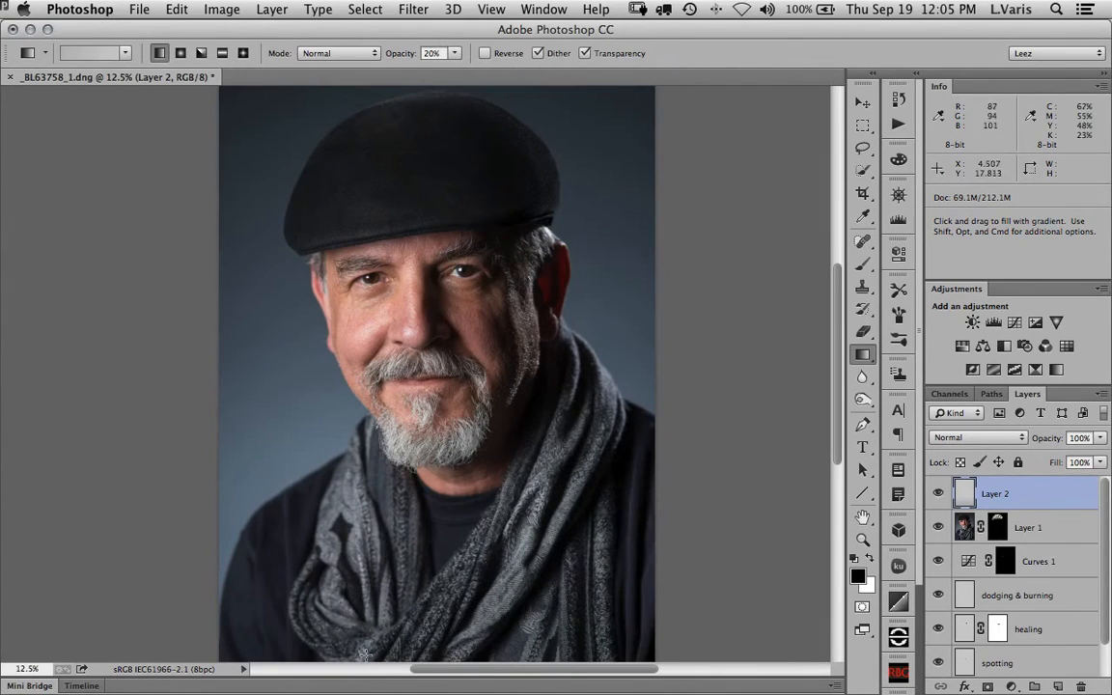
left_click_drag(332, 591, 331, 445)
left_click_drag(235, 587, 293, 465)
left_click_drag(605, 640, 602, 637)
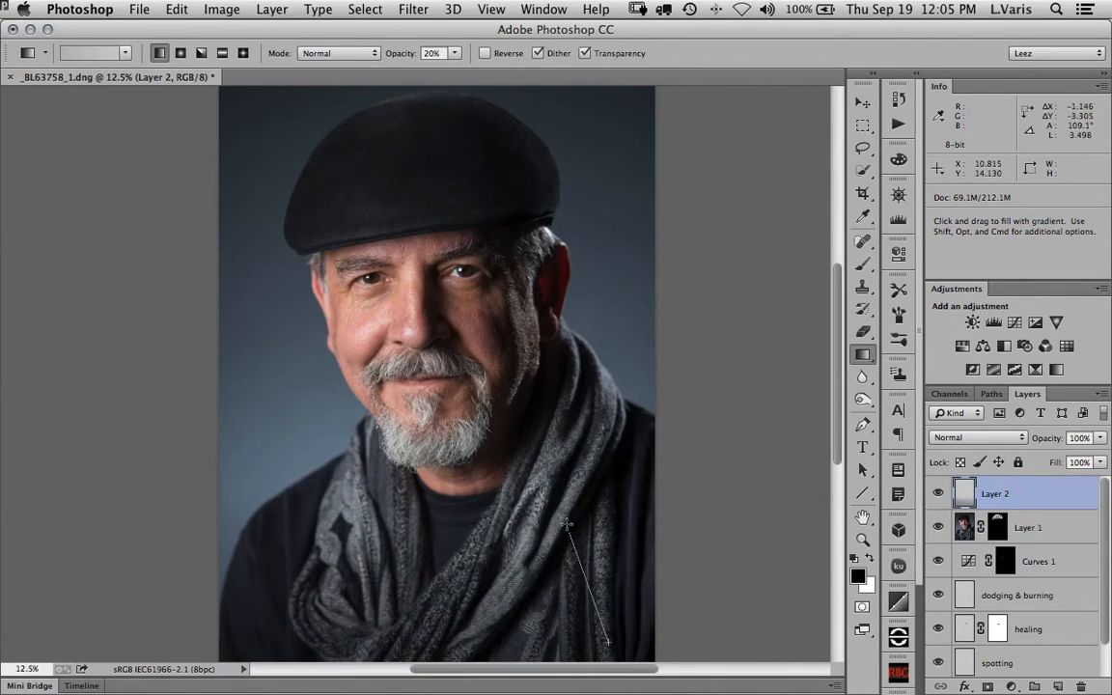
left_click_drag(568, 523, 488, 436)
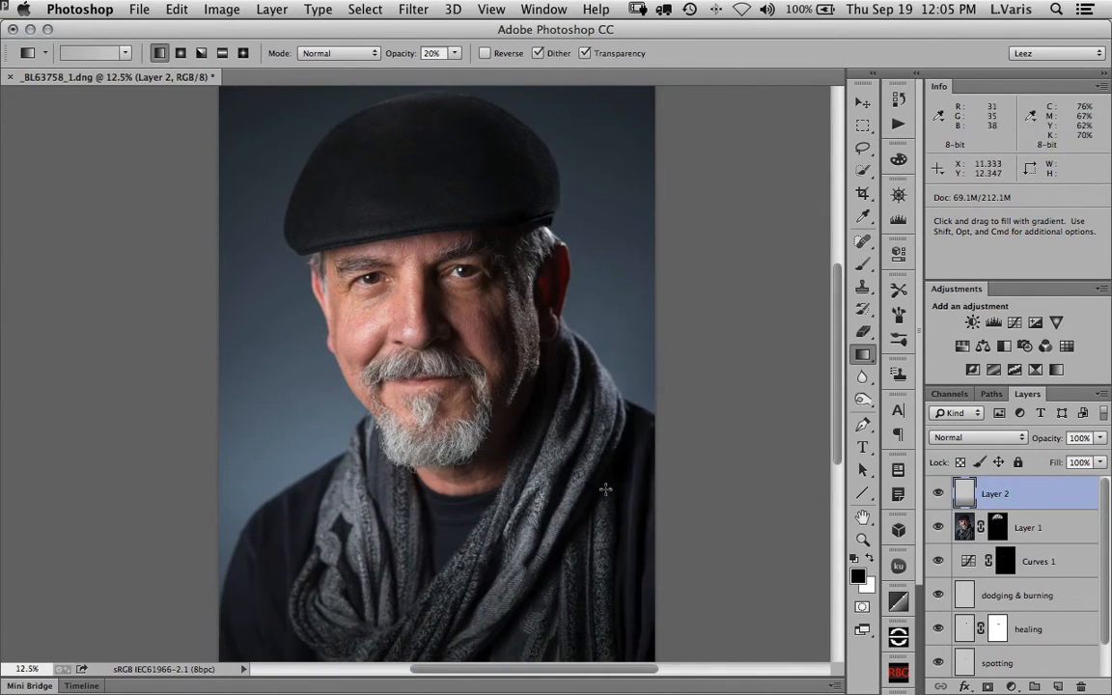
left_click_drag(237, 495, 234, 499)
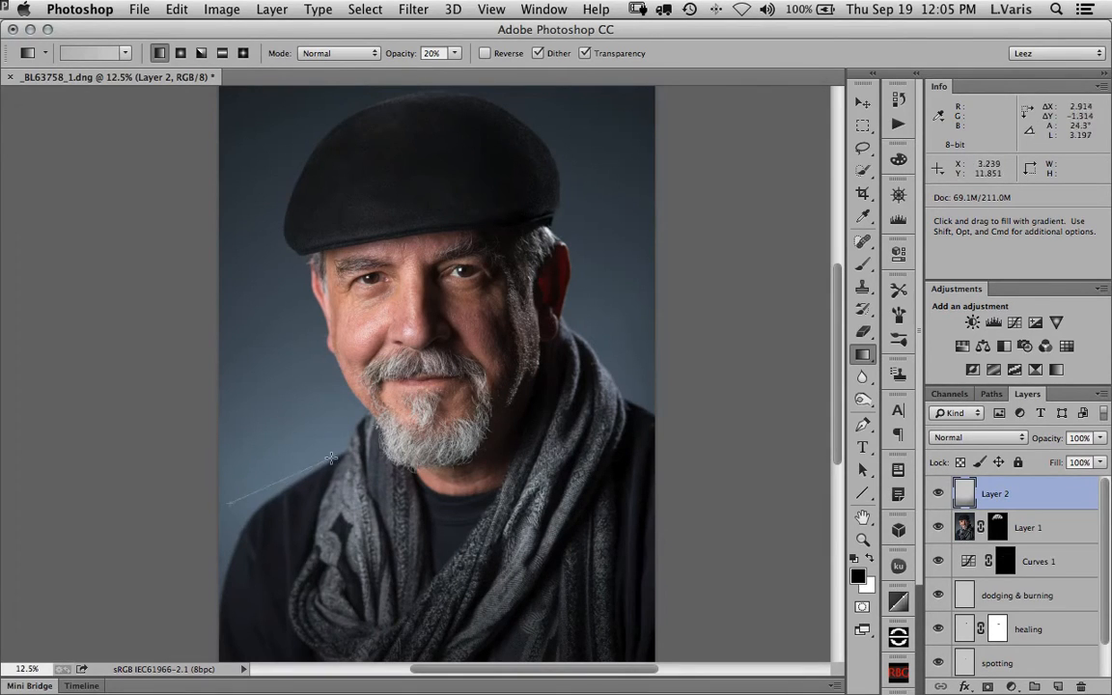
left_click_drag(331, 457, 313, 414)
Darken the background along both side edges and the upper right corner on Layer 2 with inward black gradients at 20% opacity.
left_click_drag(230, 286, 249, 286)
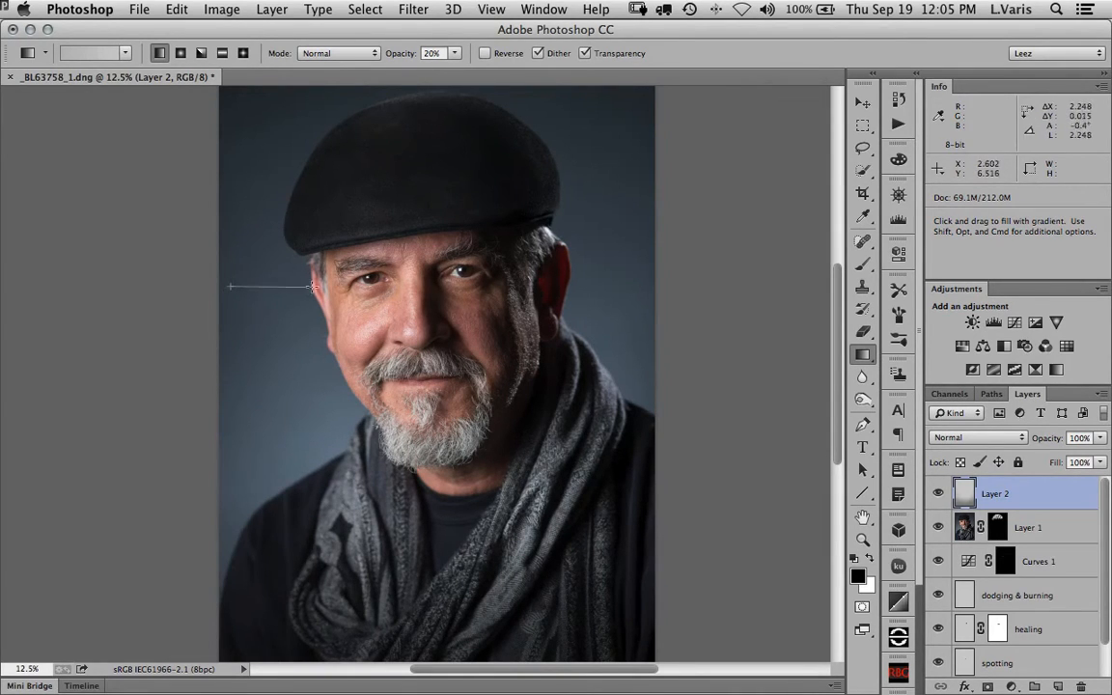
left_click_drag(350, 287, 346, 286)
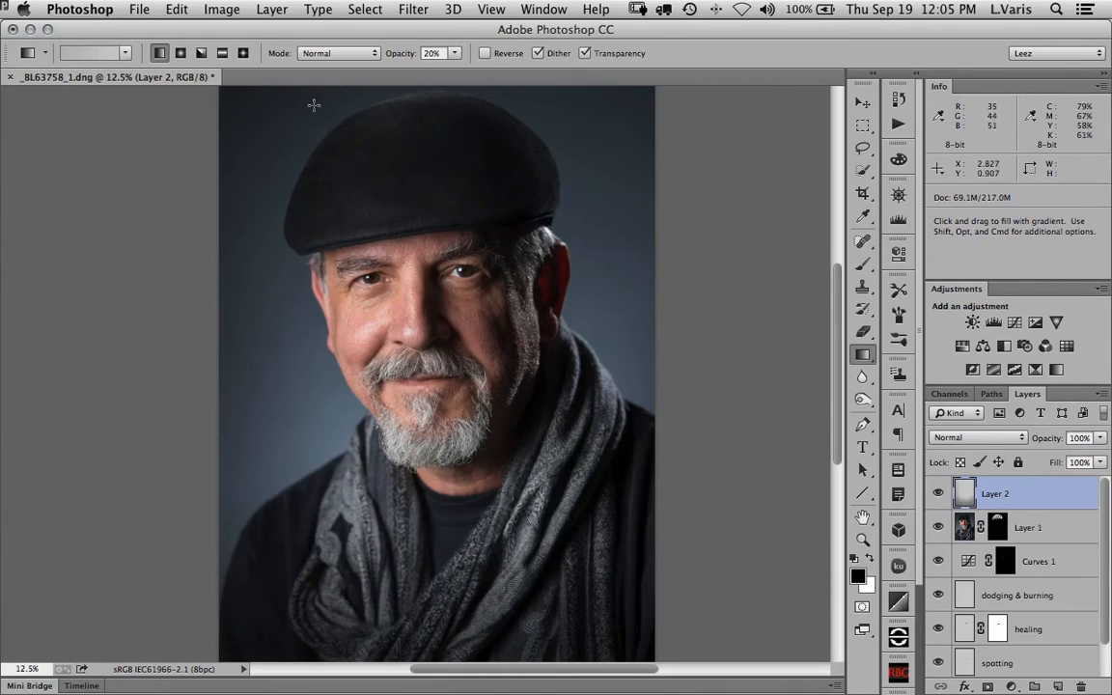
left_click_drag(645, 312, 529, 314)
left_click_drag(620, 112, 537, 164)
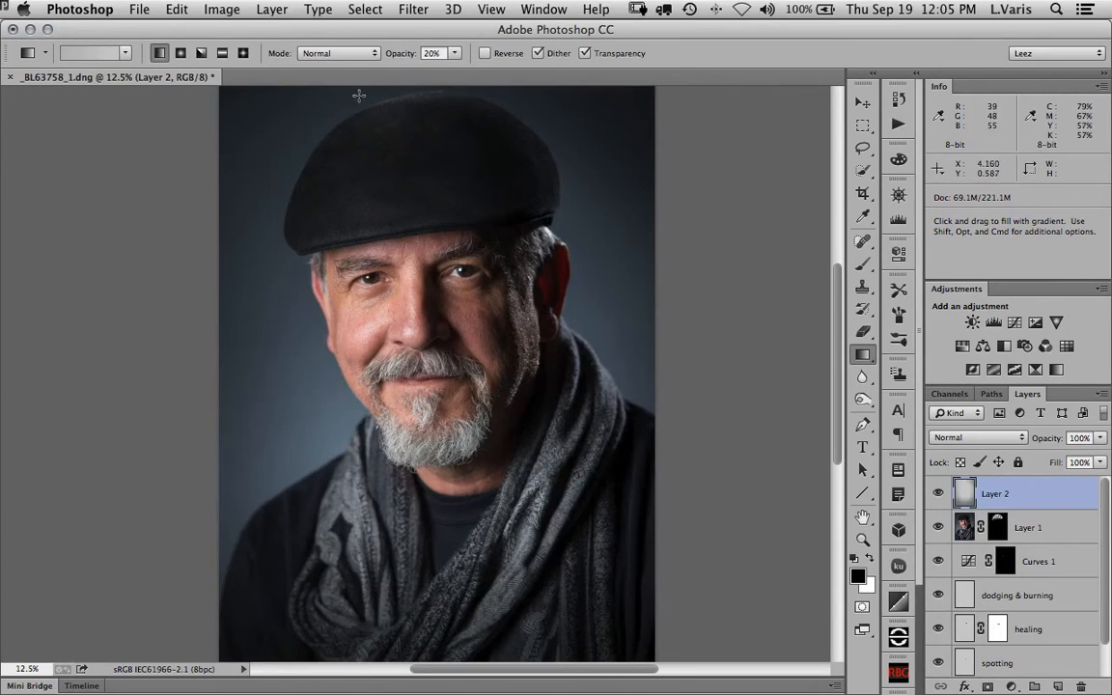
Darken the backdrop above the hat, the side beside the lit cheek and the shoulder below it on Layer 2 with 20% black gradients.
left_click_drag(448, 98, 449, 143)
left_click_drag(229, 233, 270, 253)
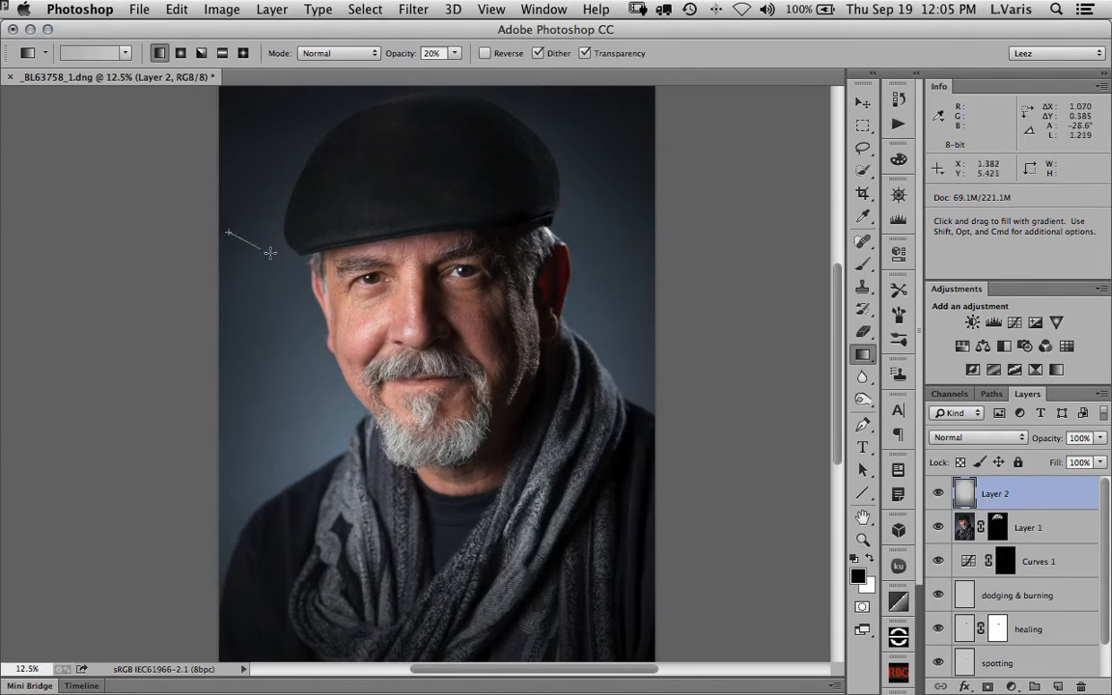
left_click_drag(331, 274, 332, 274)
left_click_drag(235, 382, 328, 396)
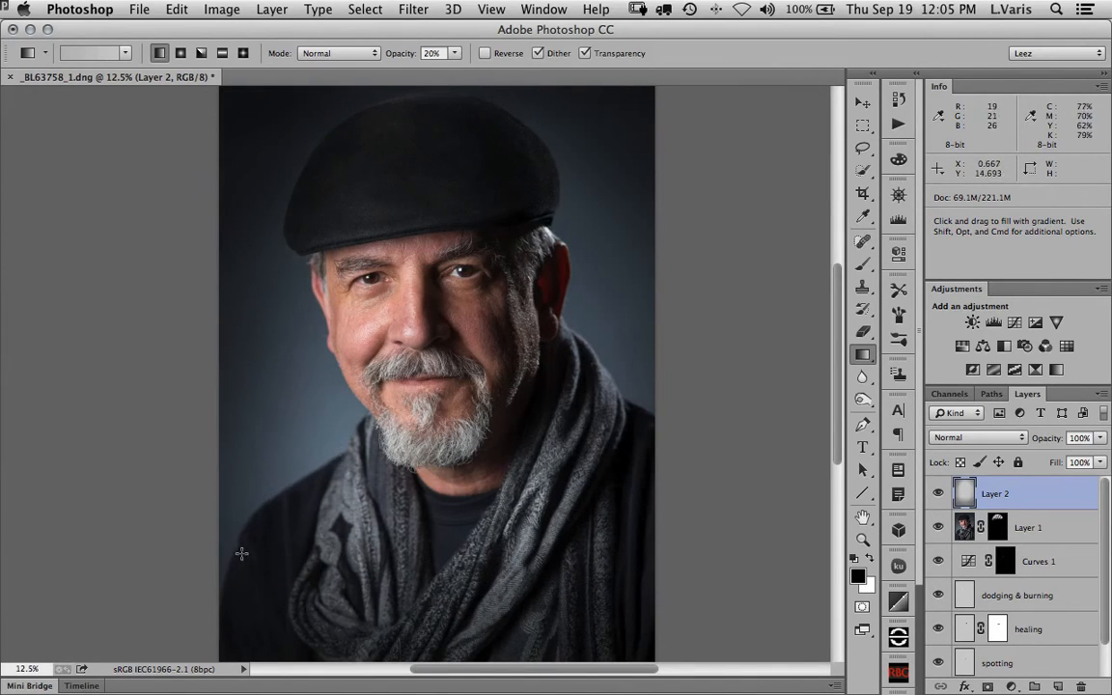
mouse_move(242, 553)
left_mouse_down()
mouse_move(316, 517)
mouse_move(346, 553)
left_mouse_up()
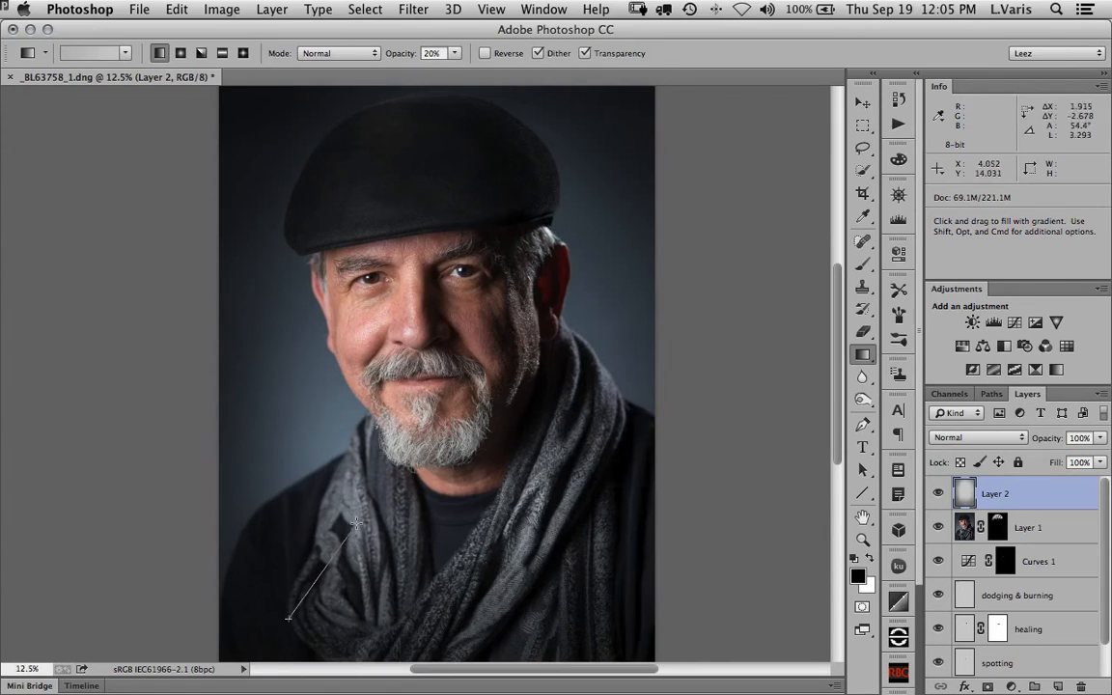
left_click_drag(249, 570, 287, 546)
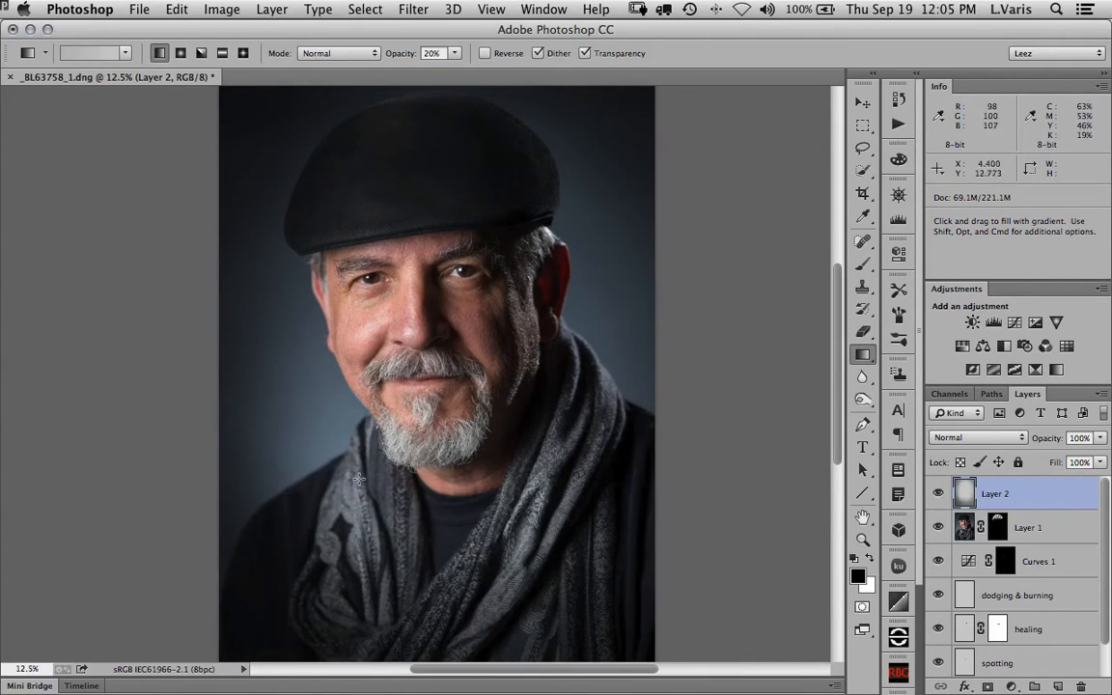
left_click_drag(232, 421, 315, 398)
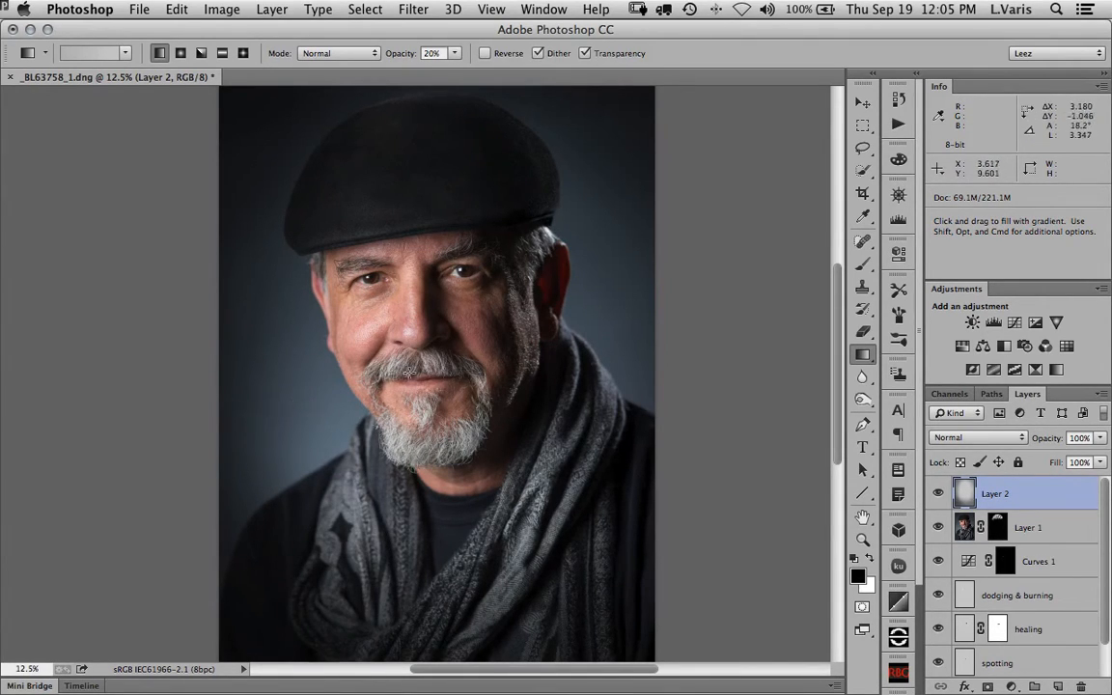
Darken the scarf and backdrop on the shadowed side with inward 20% black gradients, and compare the picture with Layer 2 hidden and shown.
left_click_drag(630, 480, 502, 448)
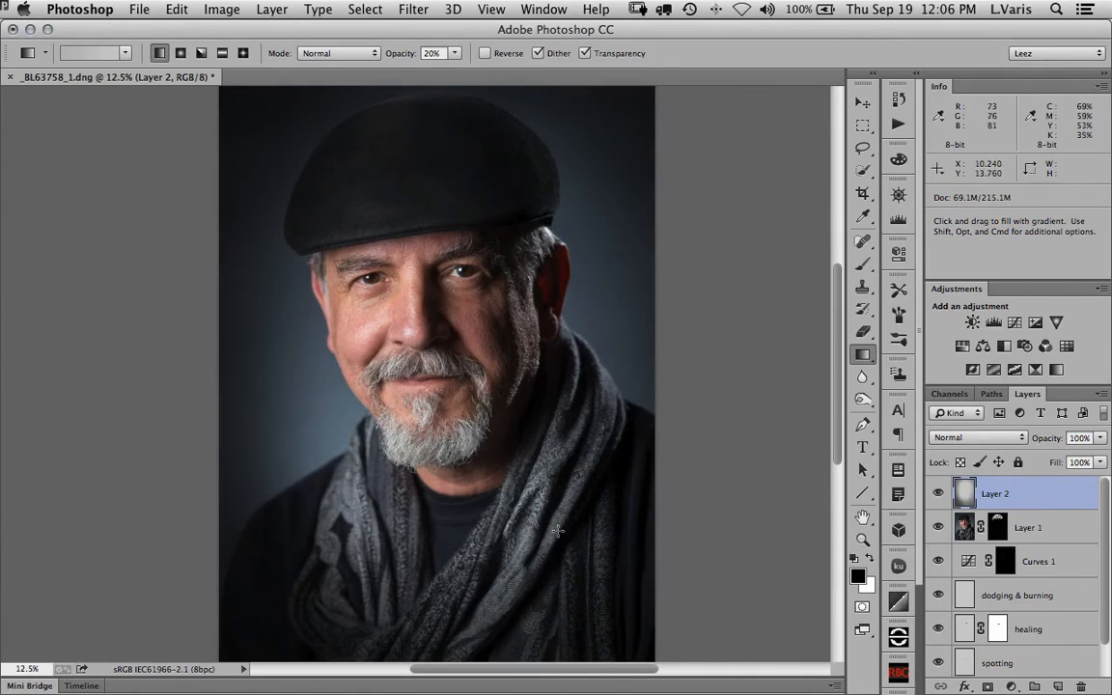
left_click_drag(529, 571, 460, 509)
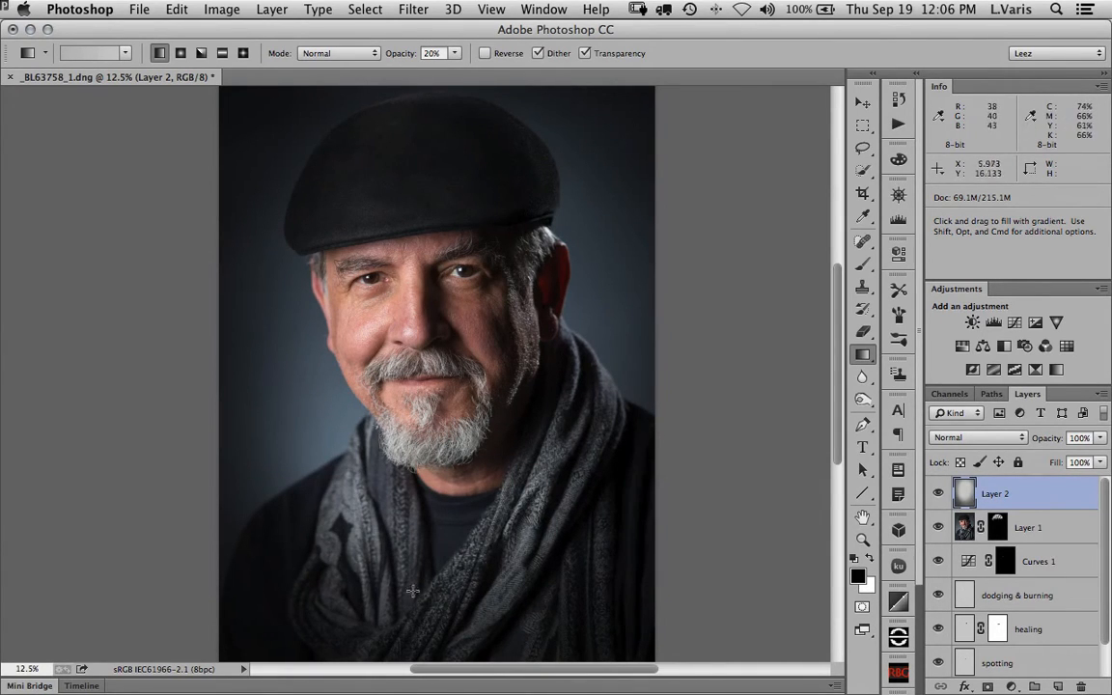
left_click_drag(646, 344, 504, 304)
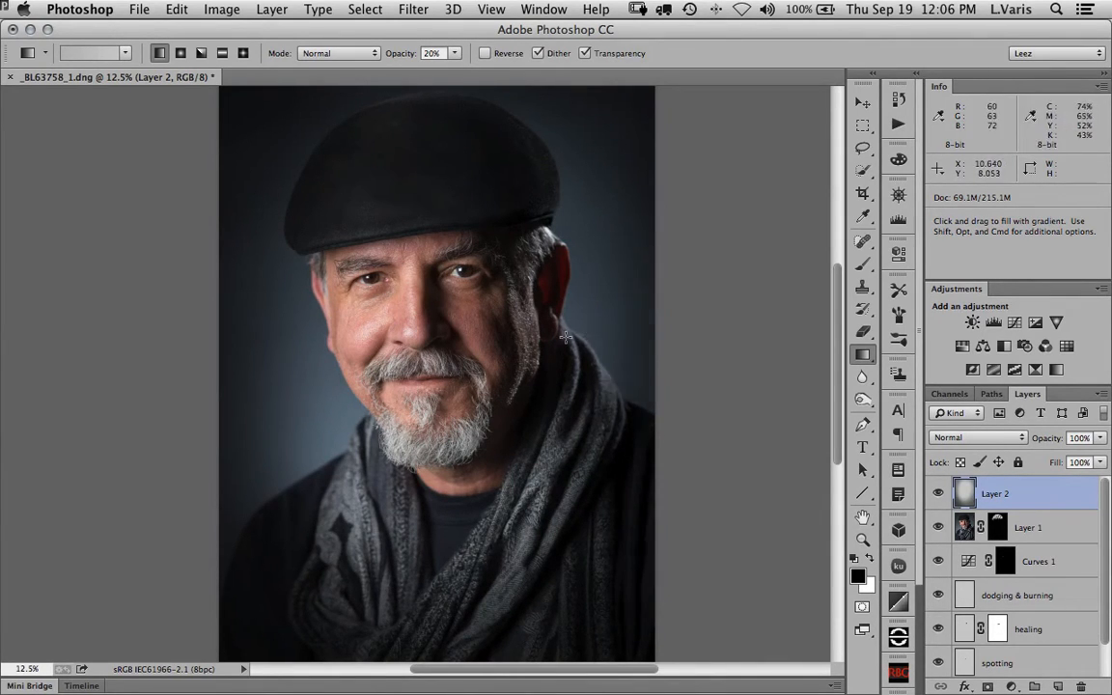
left_click(938, 493)
left_click(937, 493)
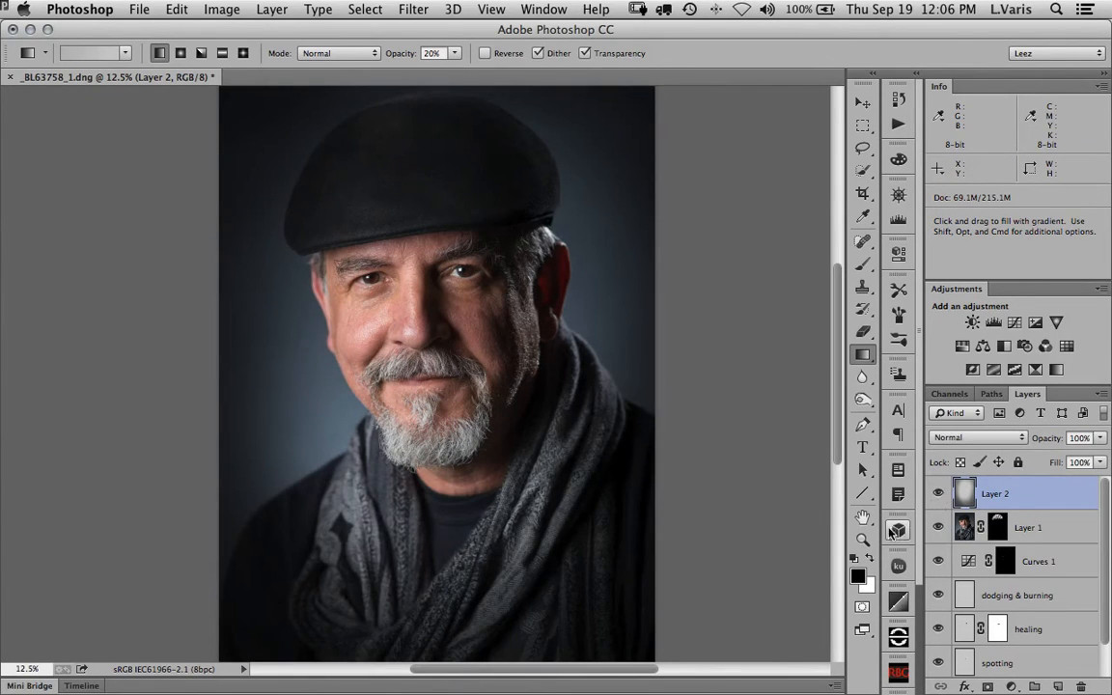
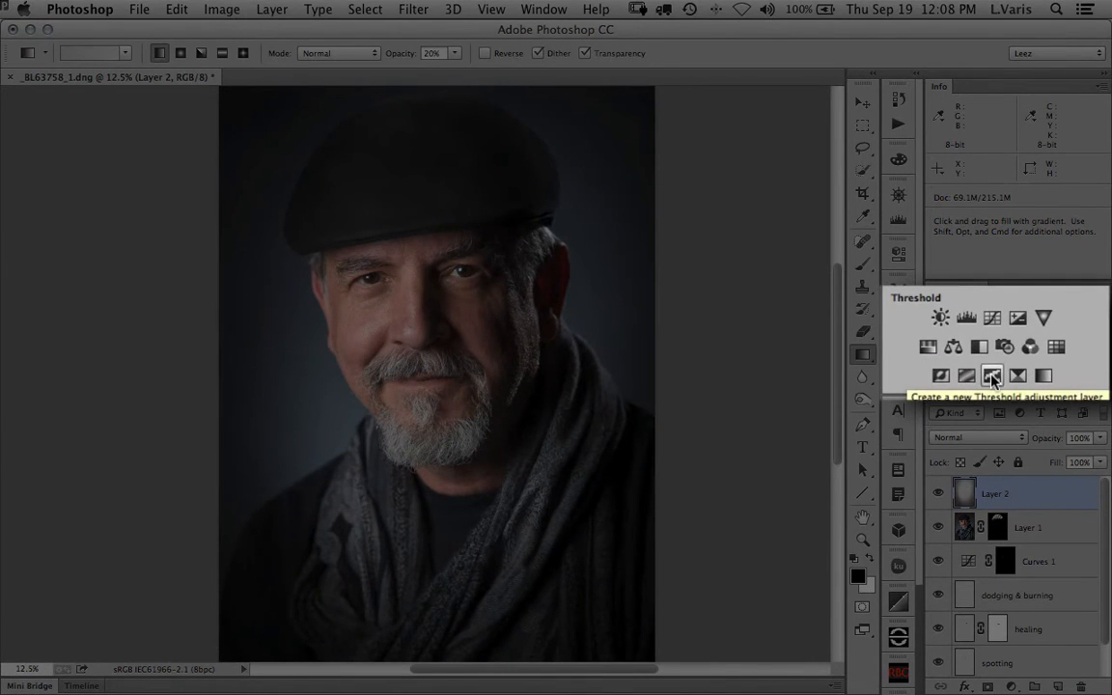
Add a Threshold adjustment layer above Layer 2 and lower its level to 2 to isolate the darkest areas.
left_click(992, 377)
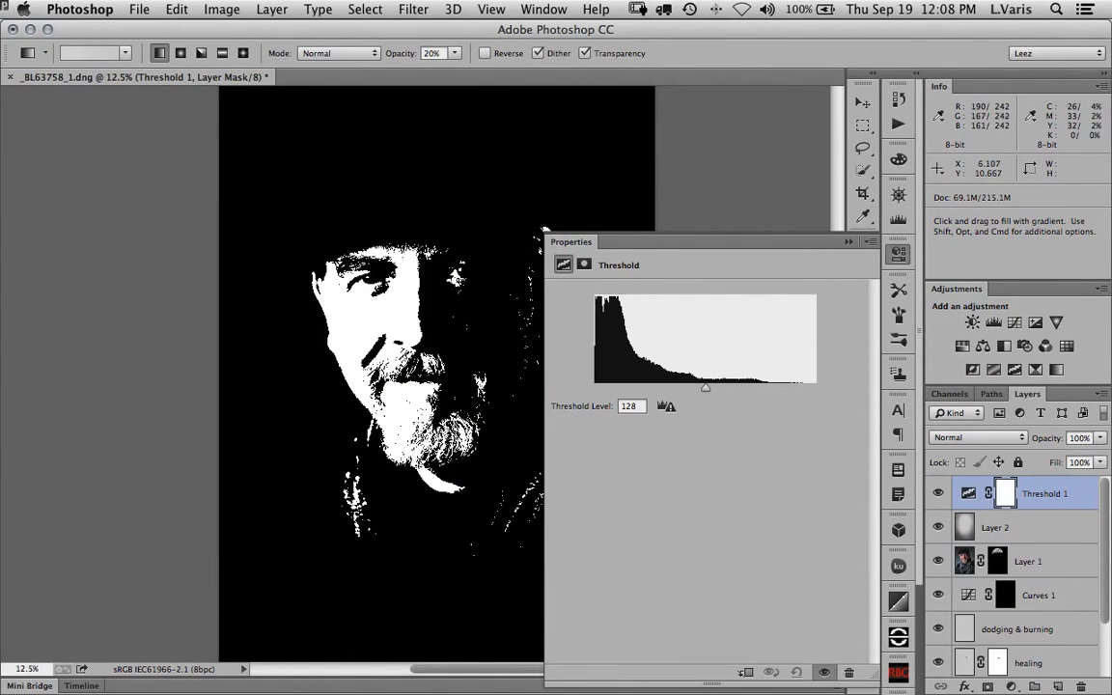
key("space")
left_click_drag(417, 415, 325, 416)
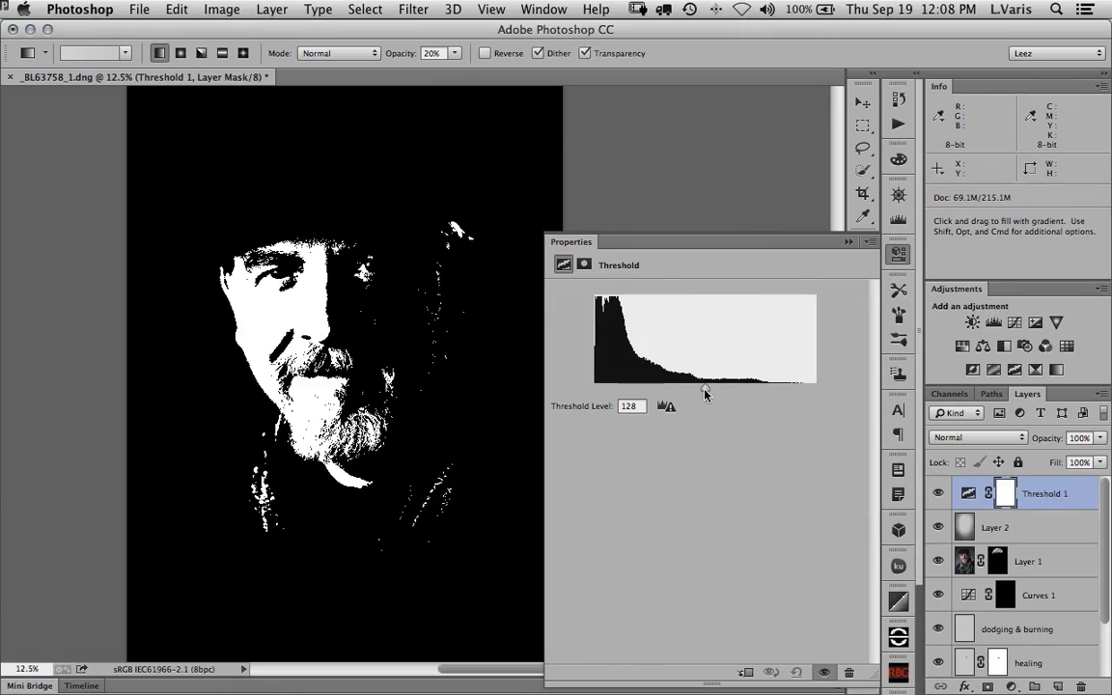
left_click_drag(706, 391, 596, 389)
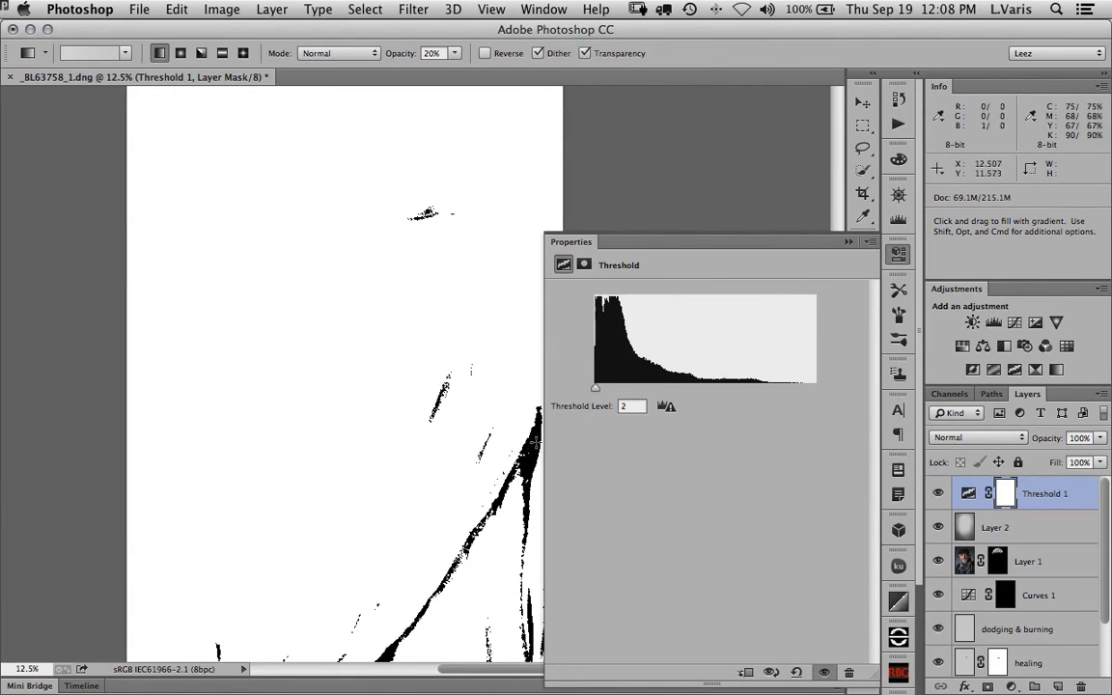
Place a color sampler with an 11 by 11 average in the large black patch on the shoulder beside the scarf.
left_click(862, 213)
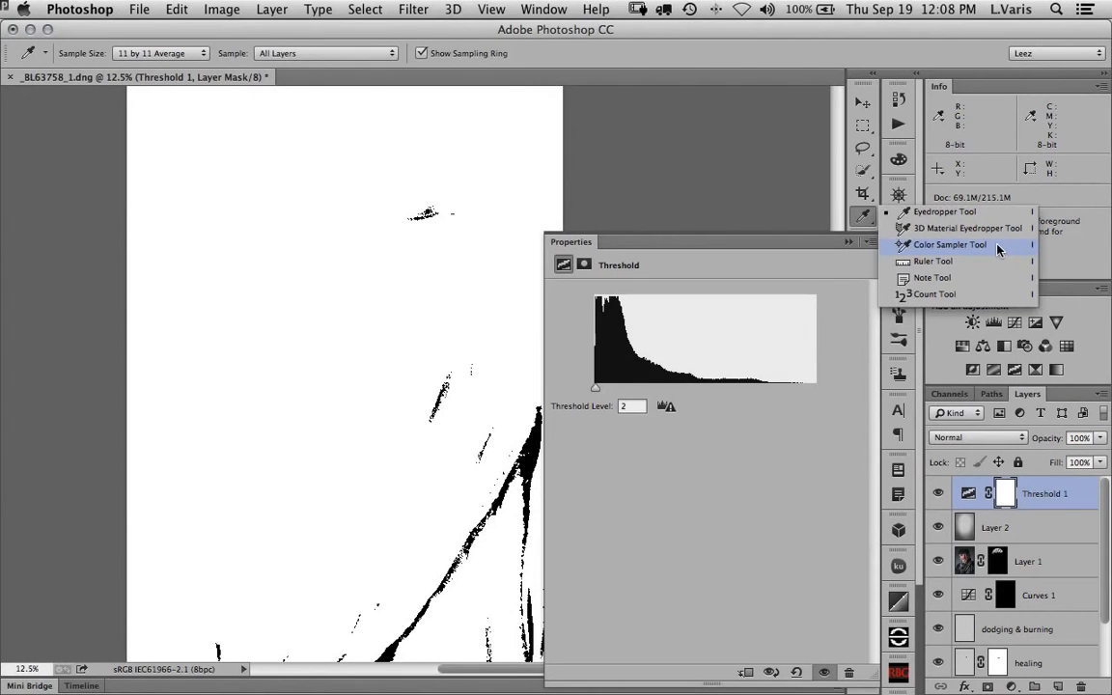
left_click(1006, 244)
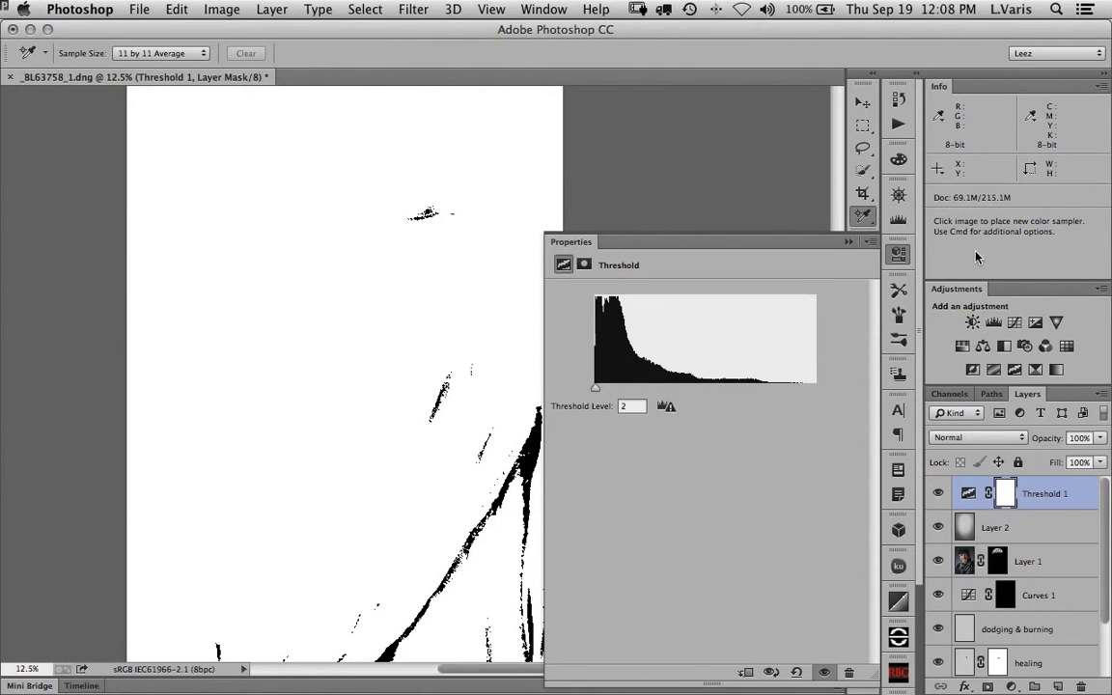
left_click(531, 444)
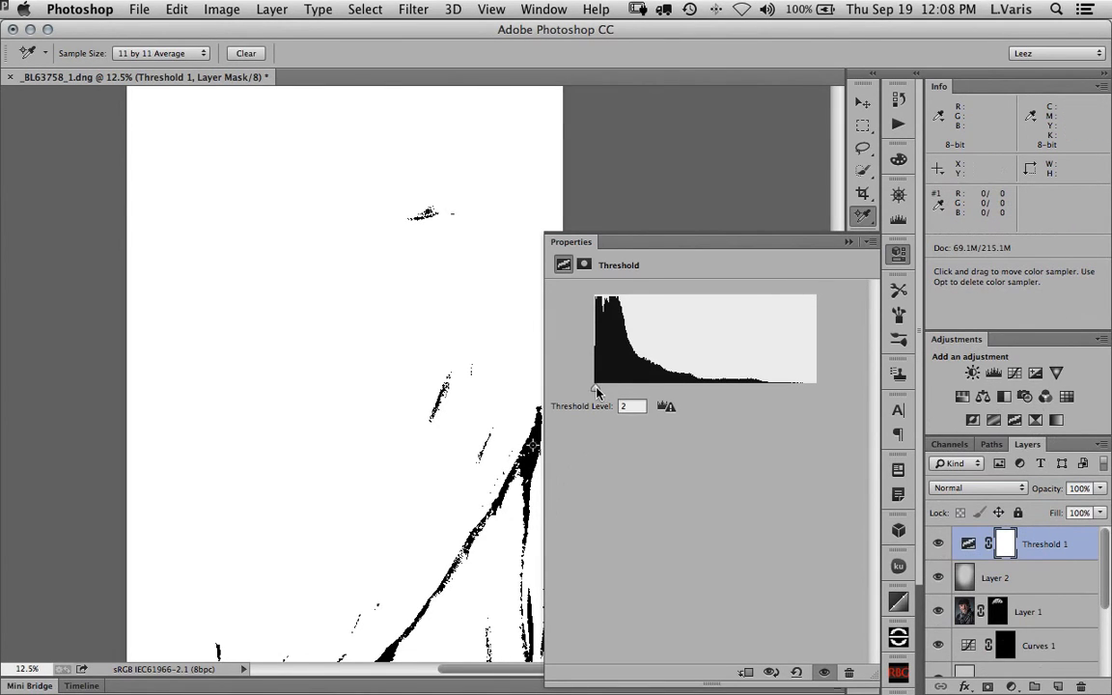
Raise the Threshold level to about 225 to locate the brightest highlights.
left_click_drag(599, 391, 791, 390)
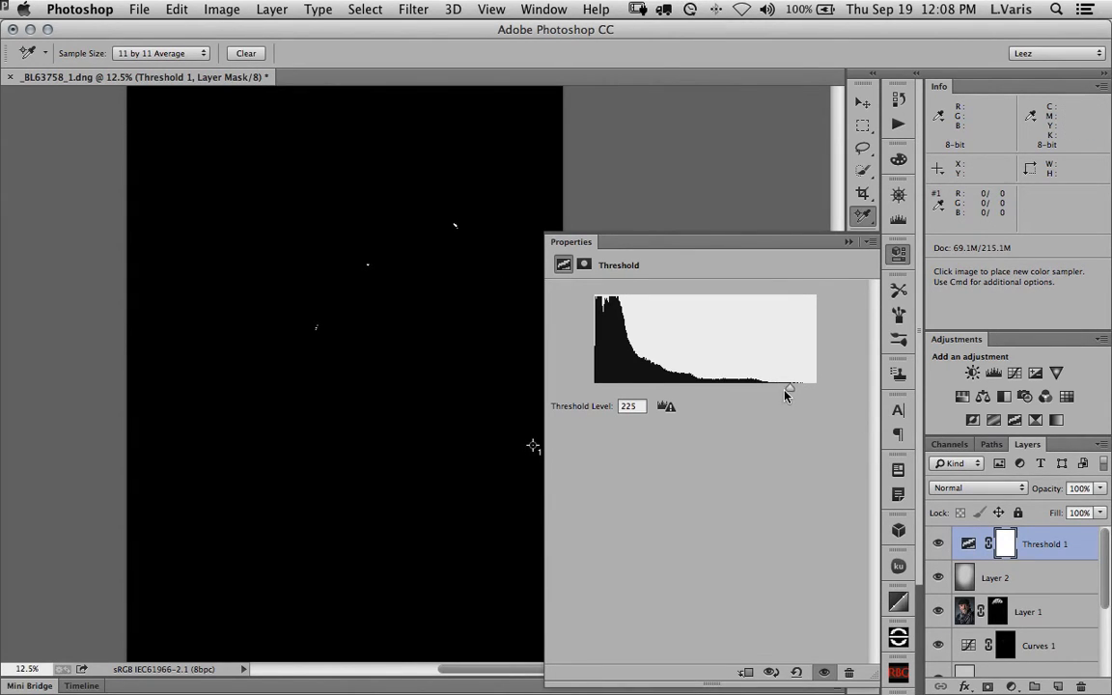
left_click_drag(792, 390, 791, 390)
left_click(848, 243)
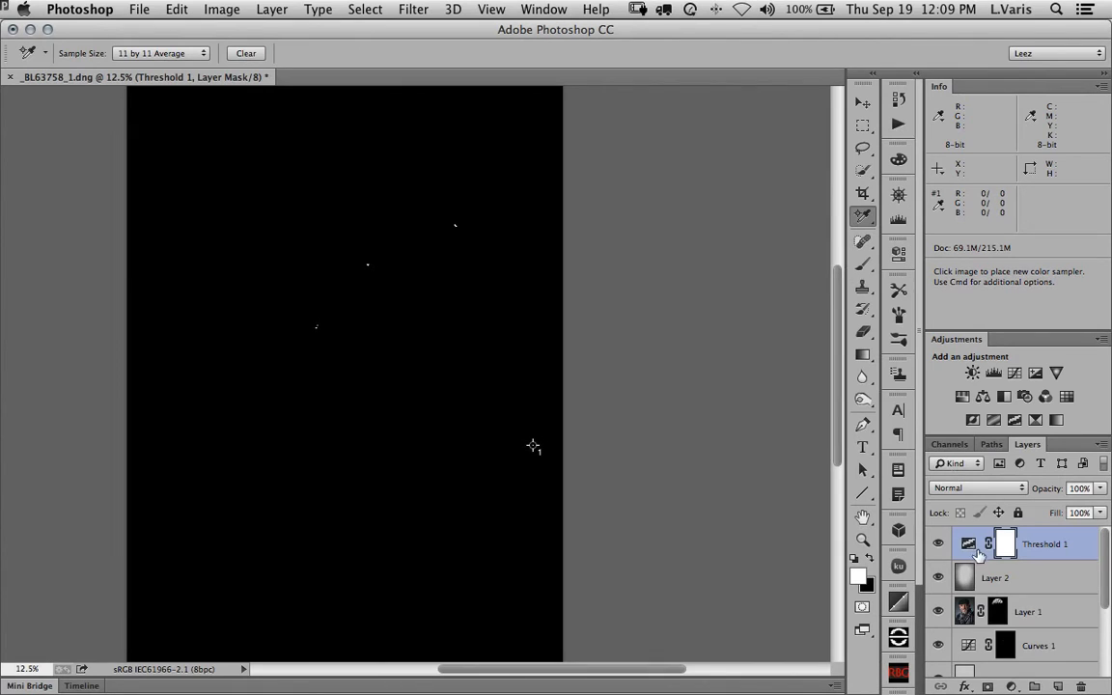
Delete the Threshold layer and place a second color sampler in the dark shadow between the neck and scarf below the ear.
left_click_drag(966, 544, 1081, 685)
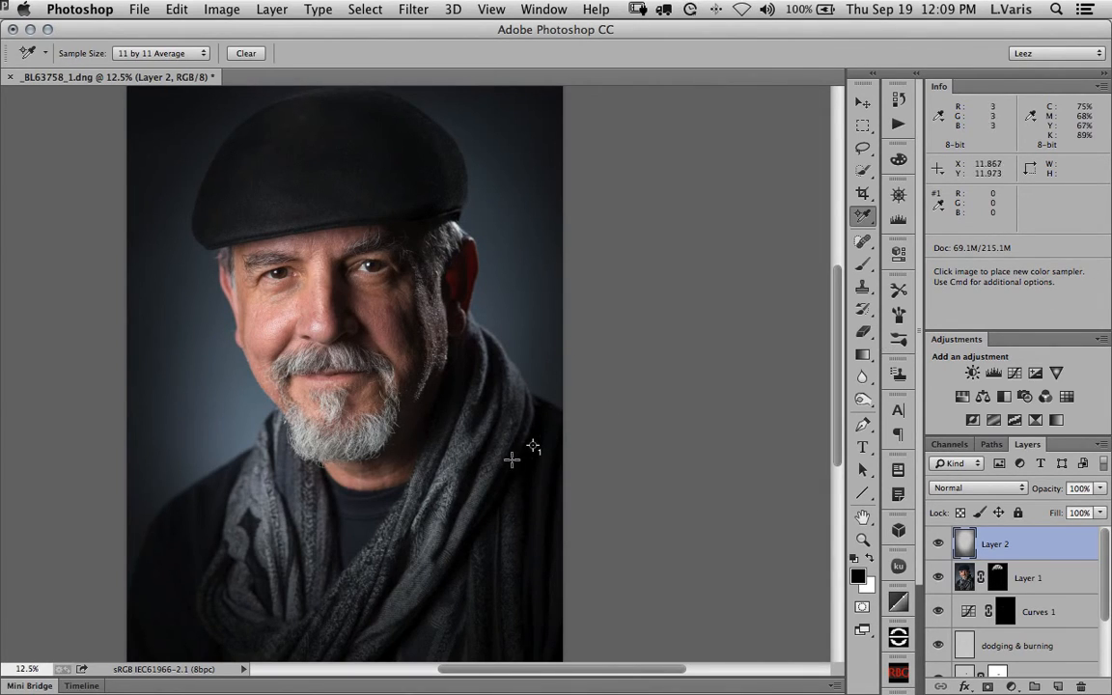
left_click(456, 368)
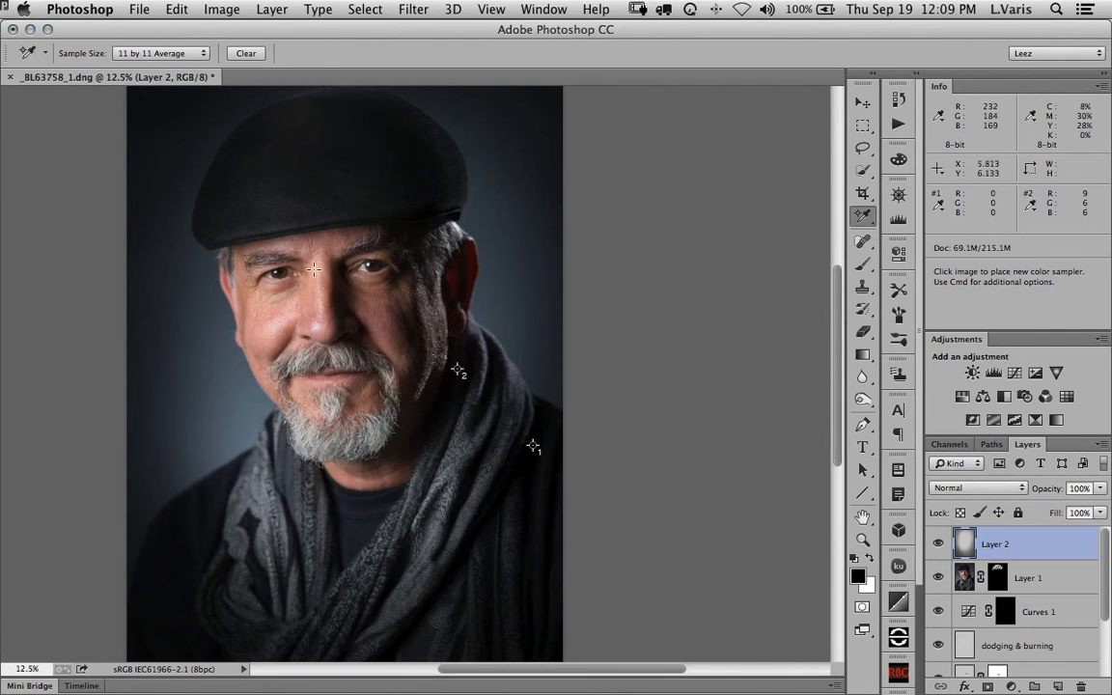
Examine the shadow-side eye and its bright catchlight up close at 66.67%, and return to a 16.67% view of the portrait.
key("super+space")
left_click(357, 278)
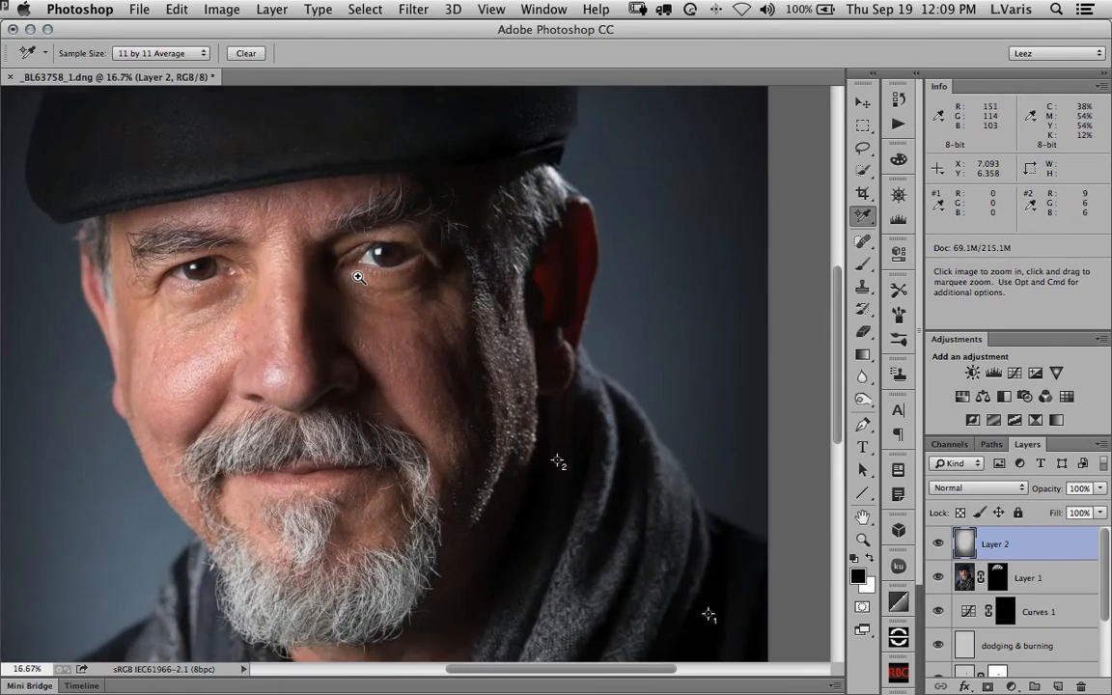
left_click(359, 278)
left_click(362, 274)
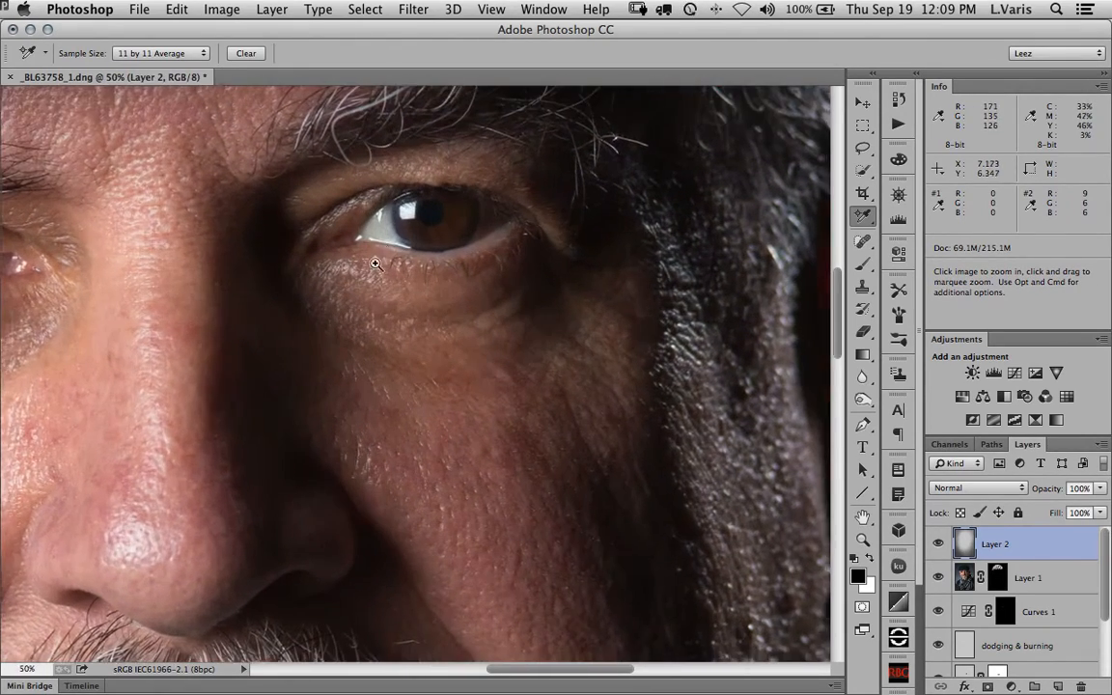
left_click(376, 264)
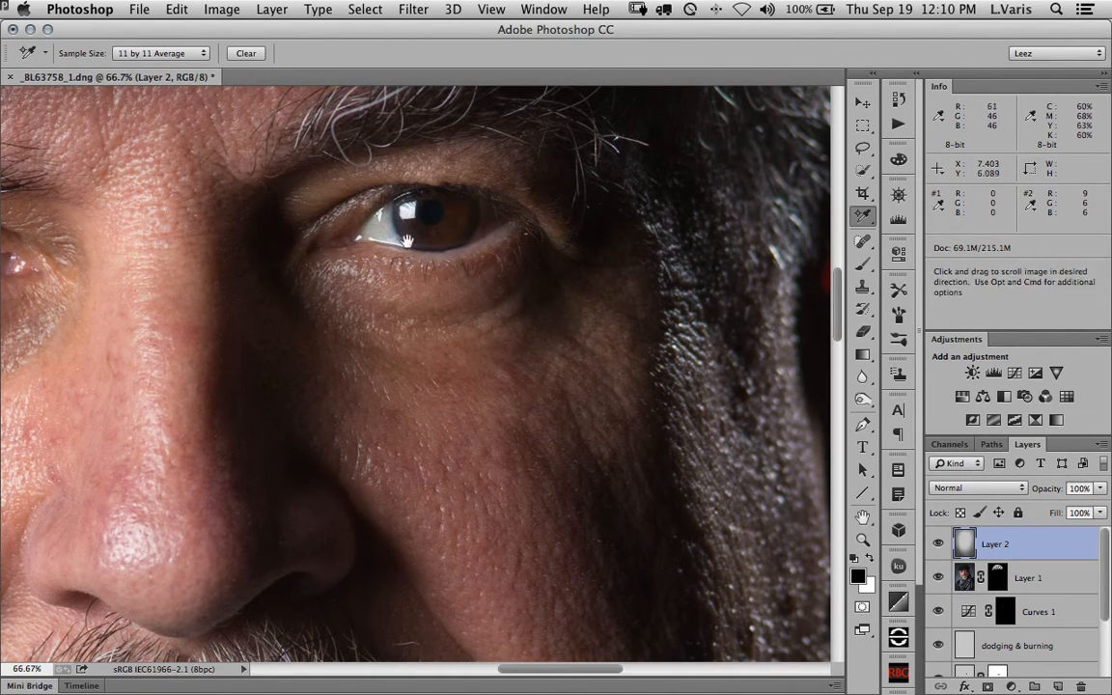
left_click(400, 287, "alt+super")
left_click(400, 287, "alt+super")
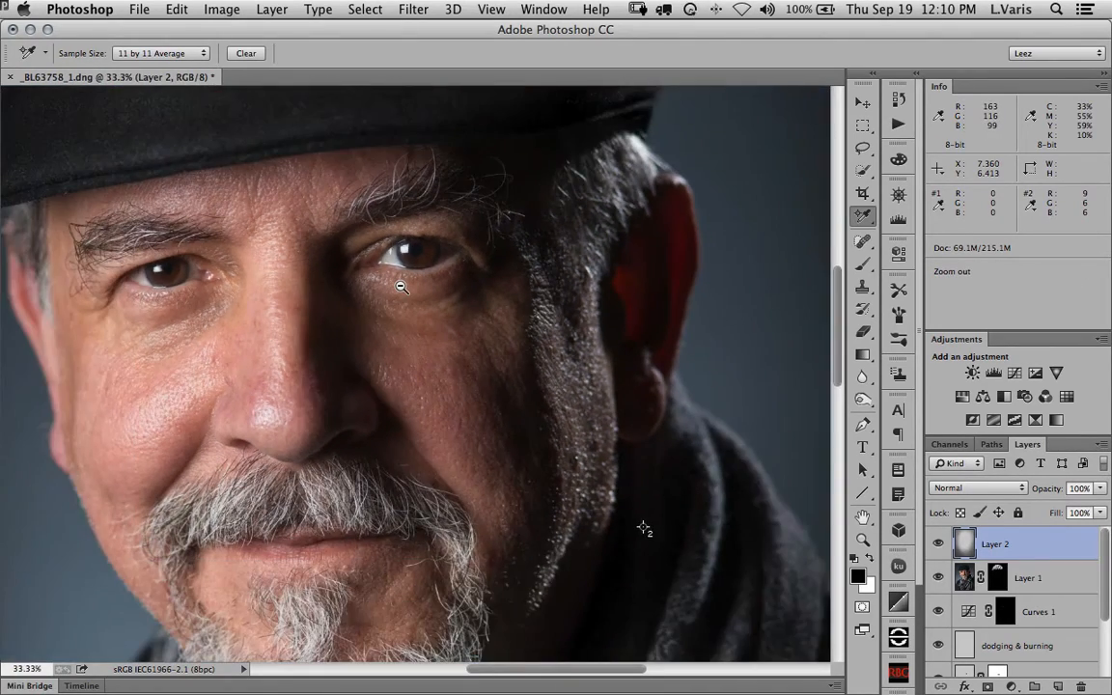
left_click(400, 287, "alt+super")
left_click(401, 287, "alt+super")
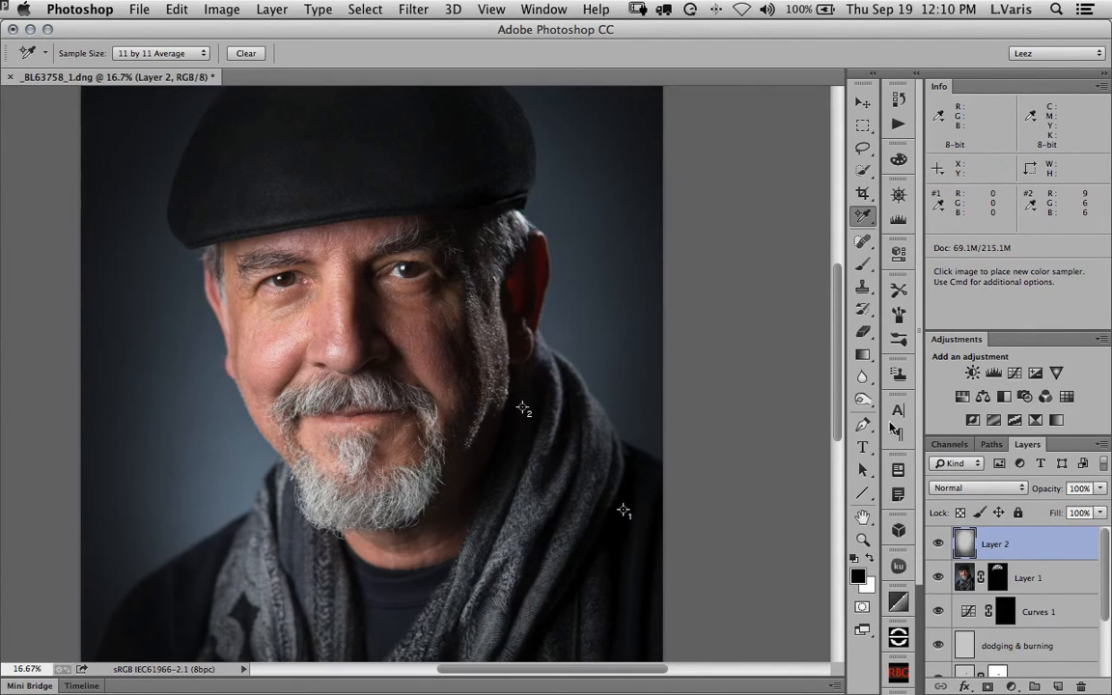
Add a Curves adjustment layer above Layer 2 and raise the RGB black point to an output of 15.
left_click(1015, 375)
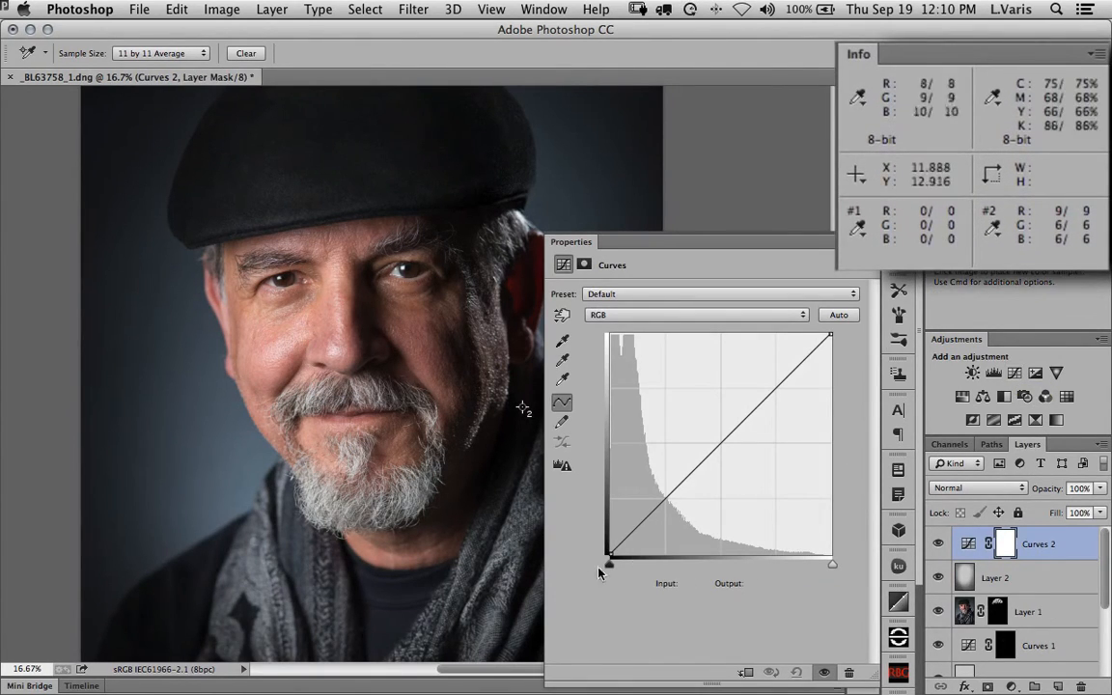
left_click_drag(609, 556, 606, 540)
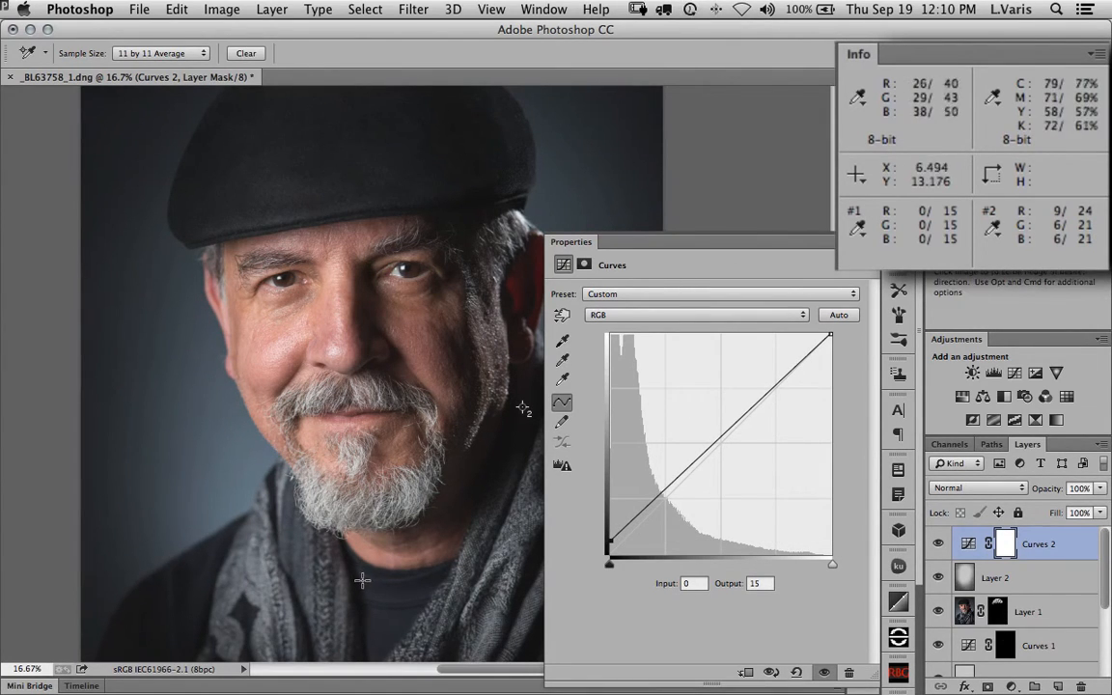
left_click_drag(337, 581, 255, 595)
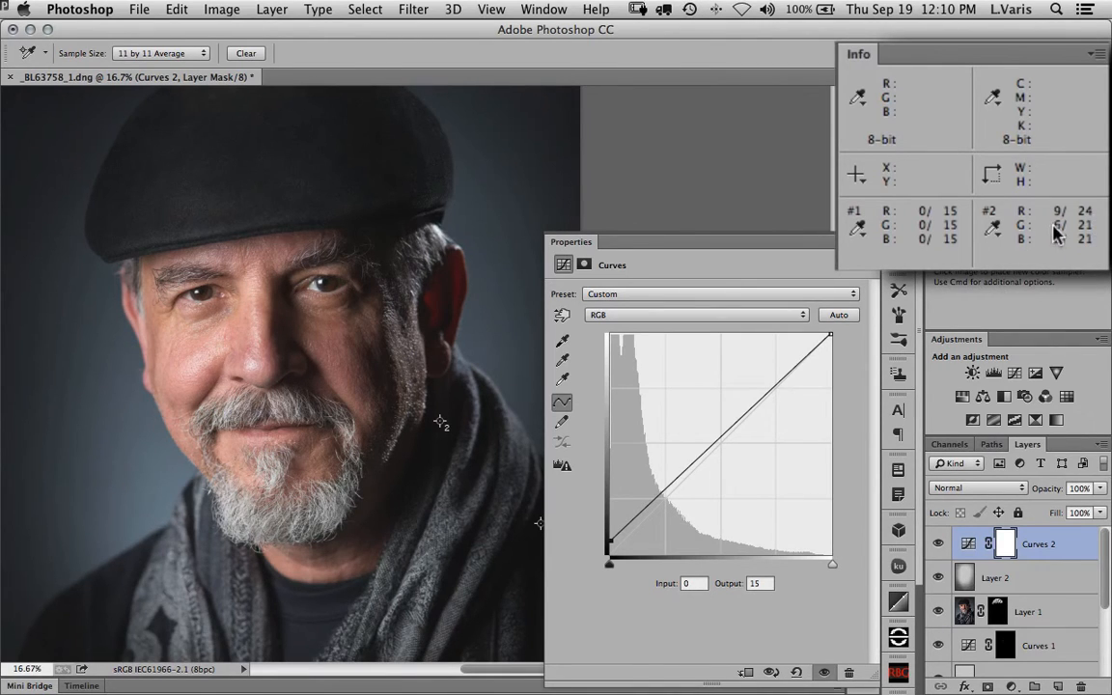
Add a Red channel curve point from the second color sampler's spot with on-image adjustment and set it to input 9, output 8.
left_click(652, 321)
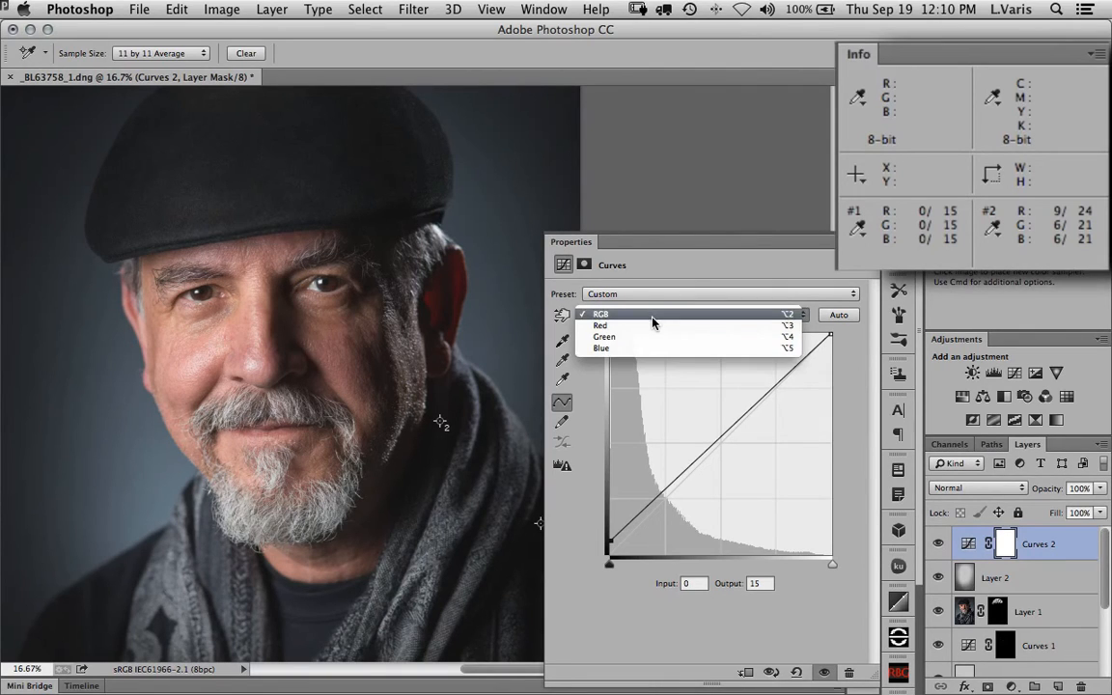
left_click(653, 321)
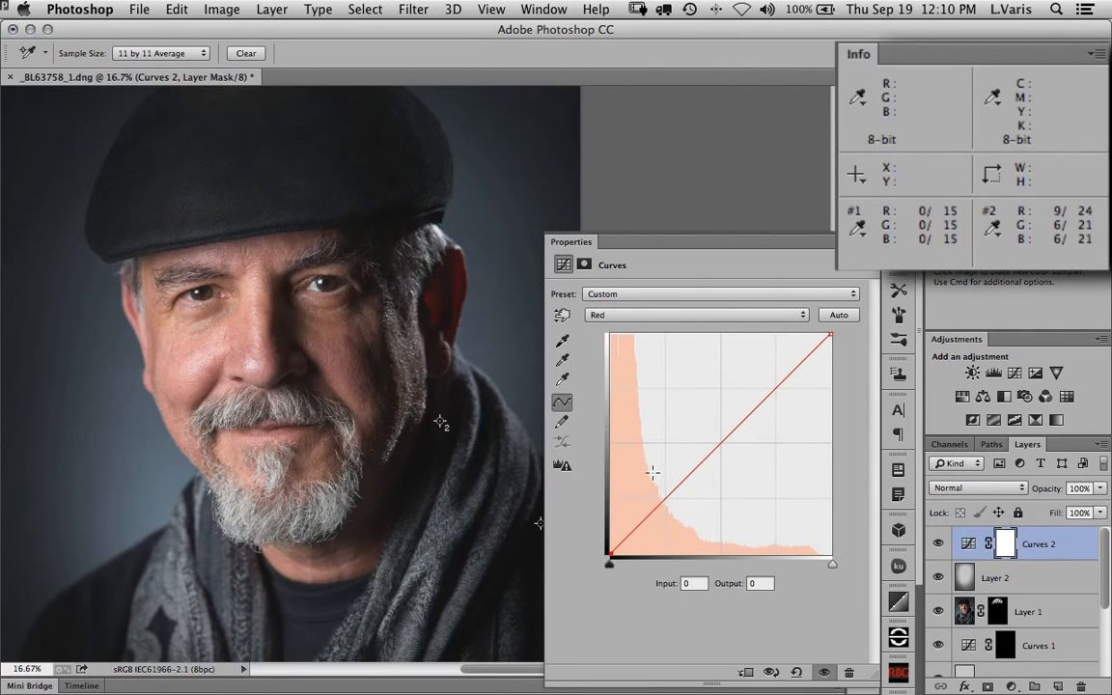
left_click(562, 316)
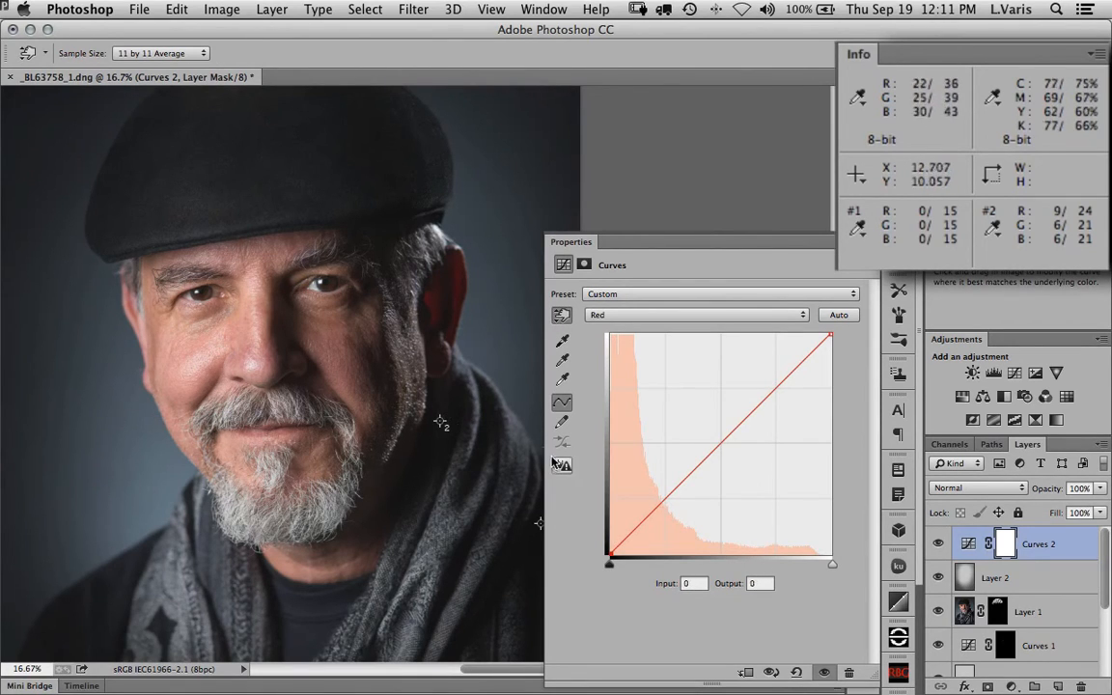
left_click(443, 417)
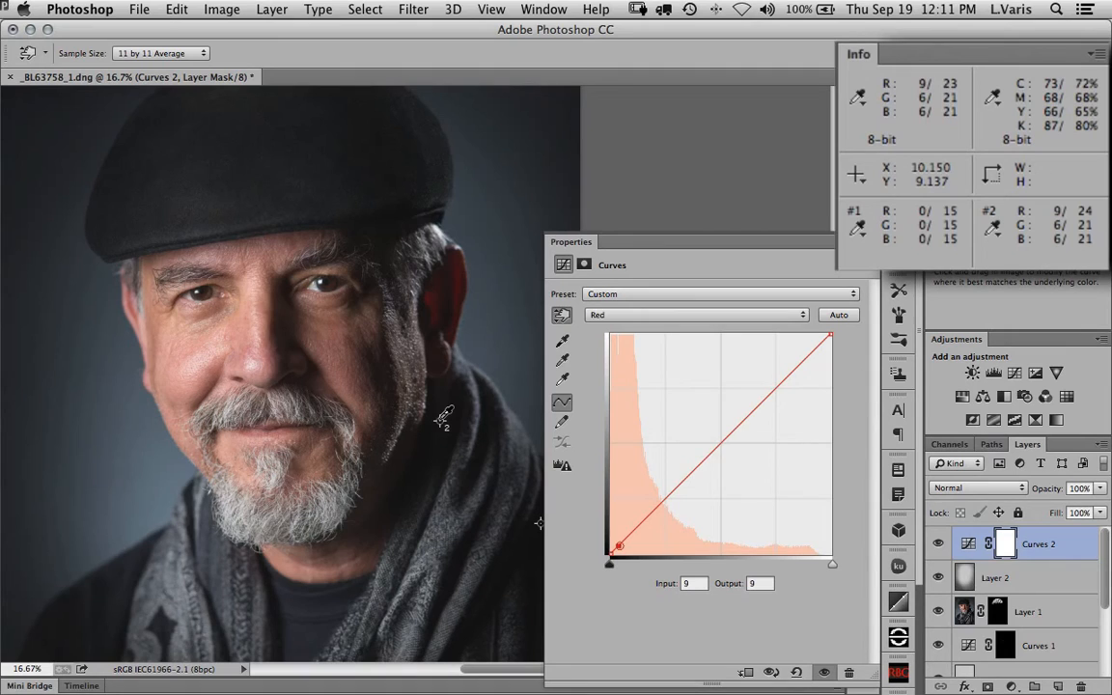
key("Down")
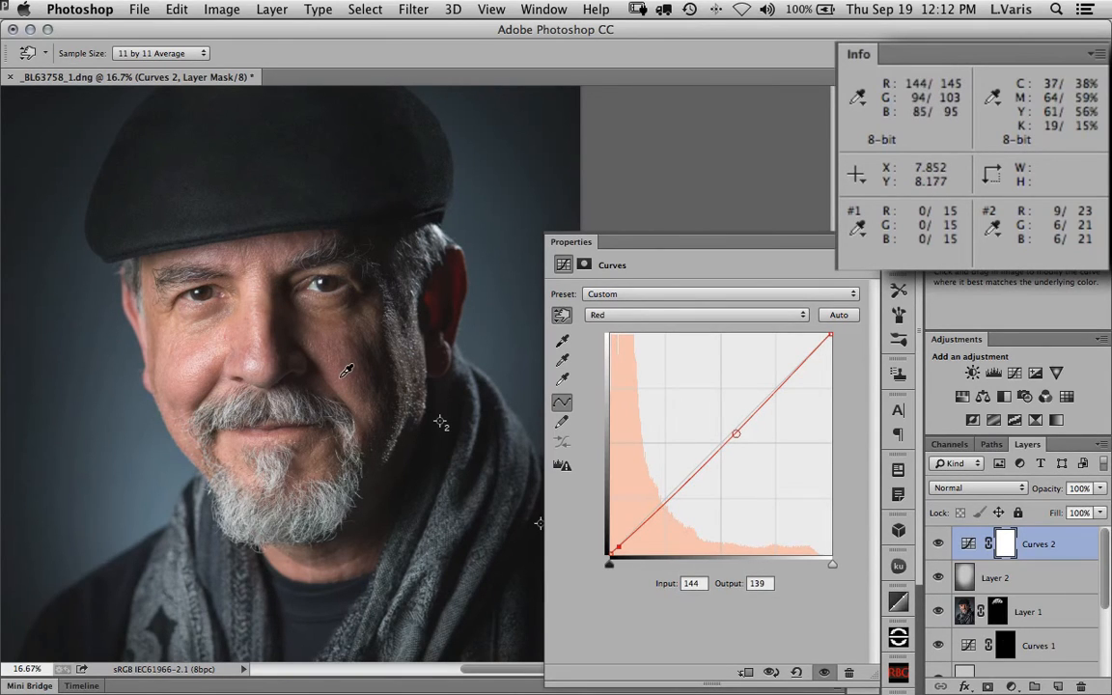
Add a Blue channel curve point from the skin beside the nose bridge with on-image adjustment and set it to input 142, output 135.
left_click(675, 317)
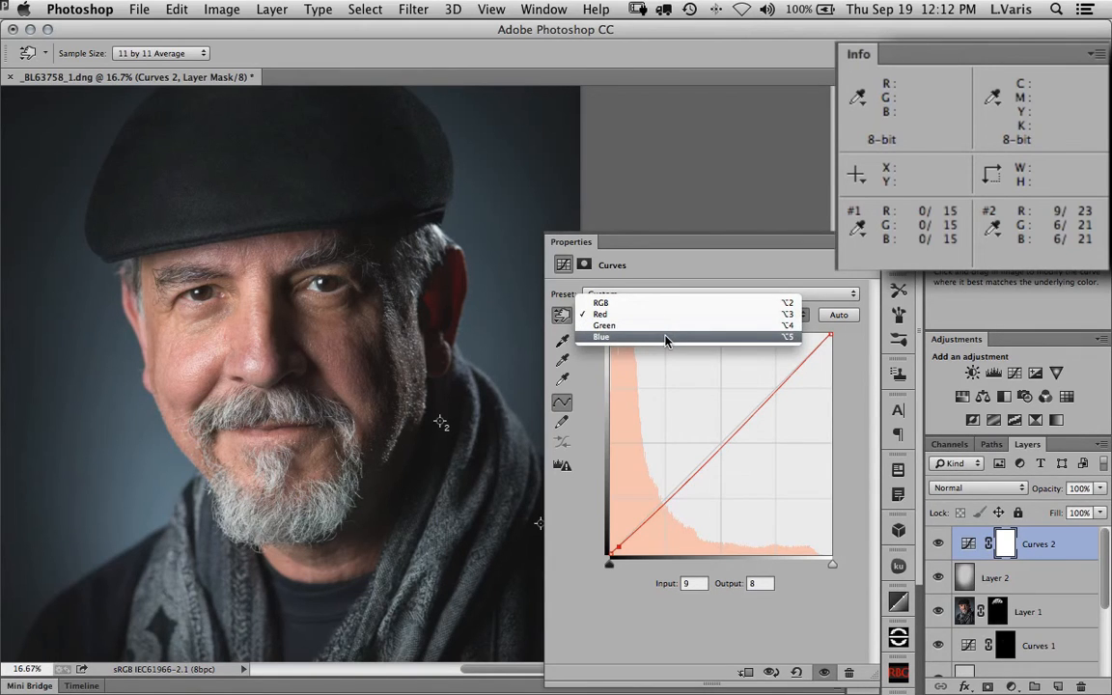
left_click(665, 338)
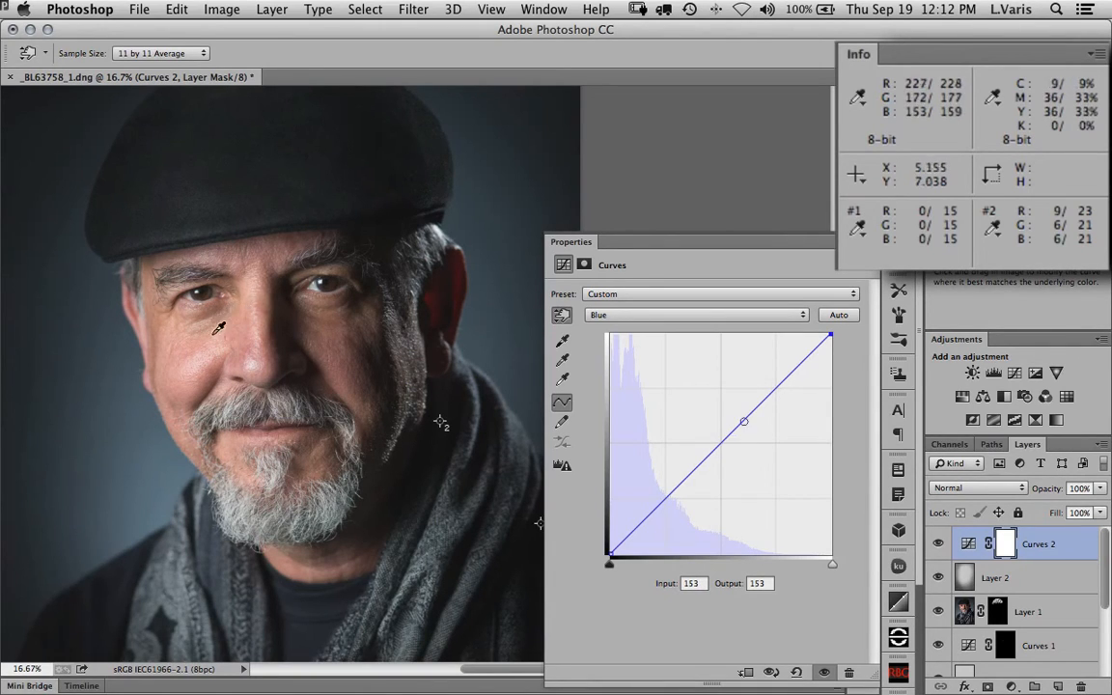
left_click(241, 317)
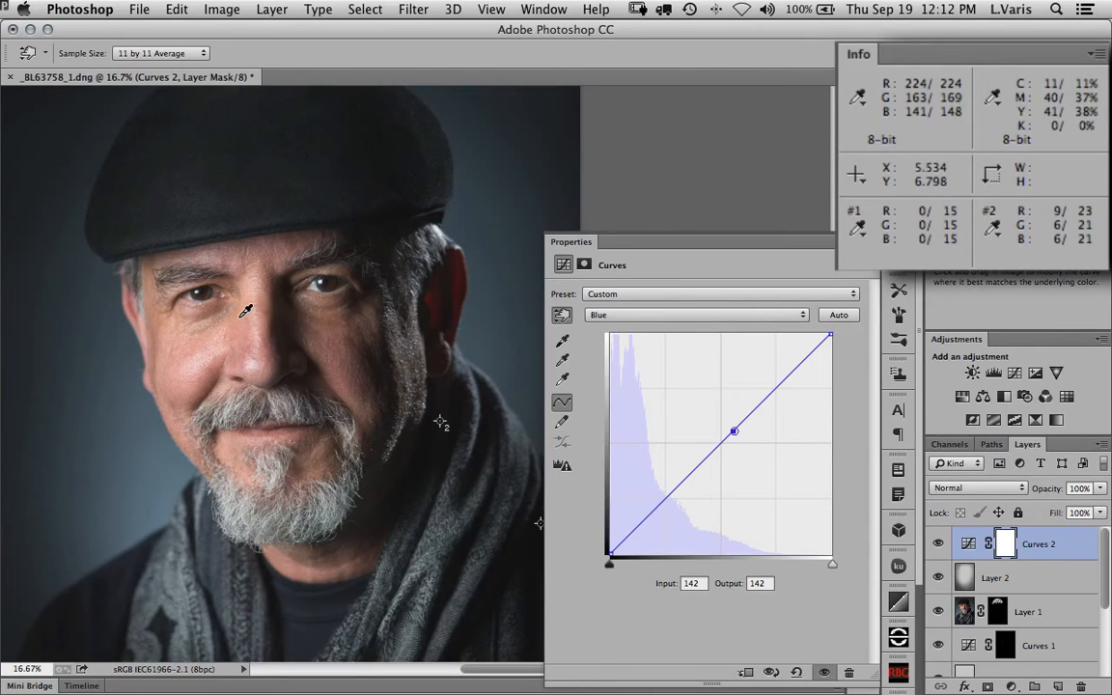
key("Down")
key("Down")
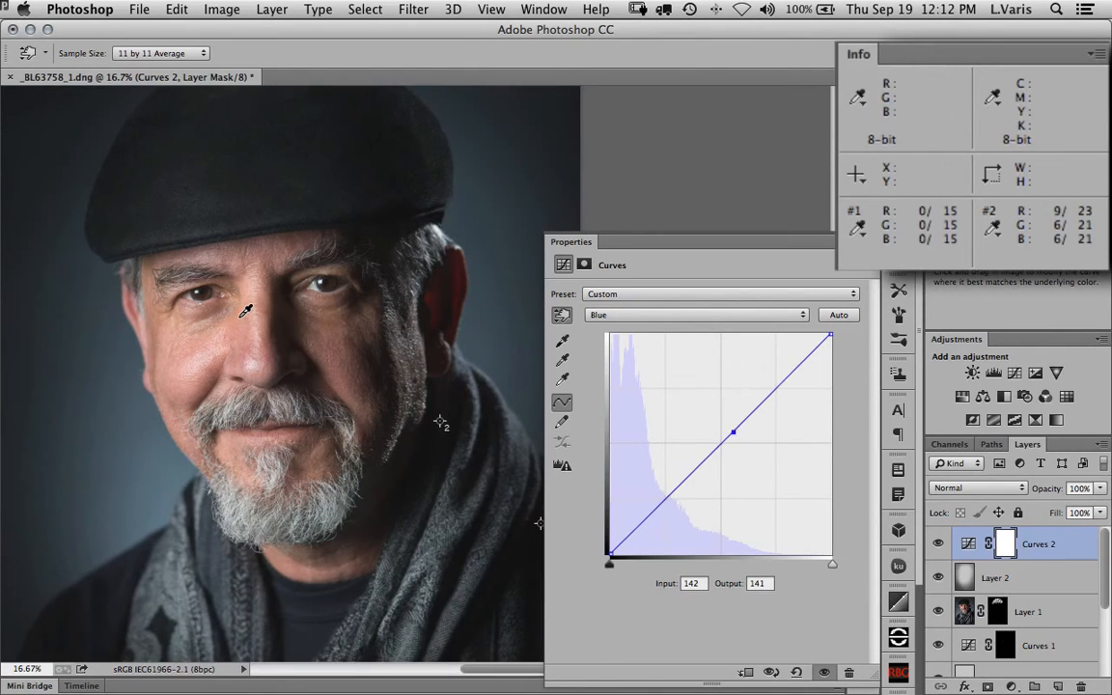
key("Down")
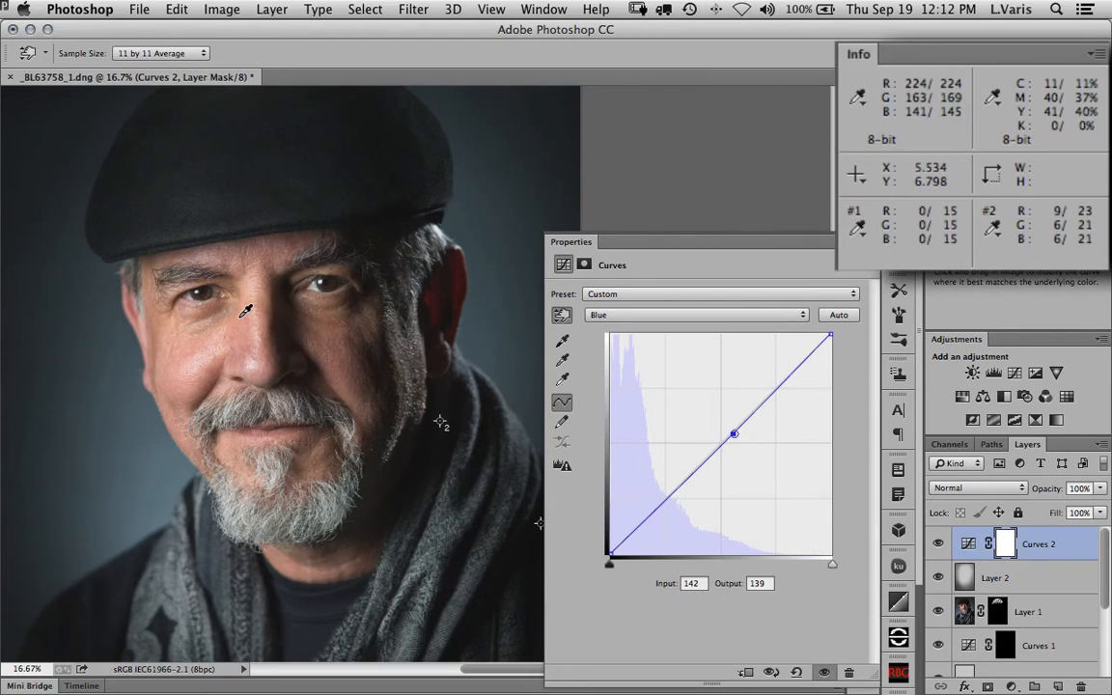
key("Down")
key("Down")
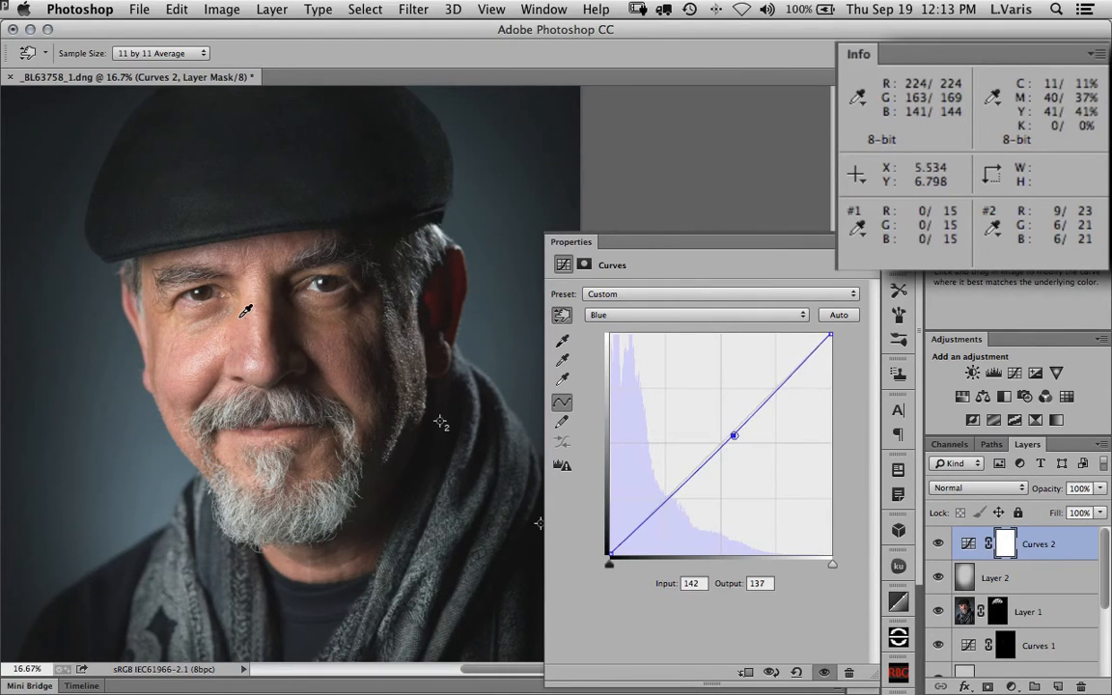
key("Down")
key("Down")
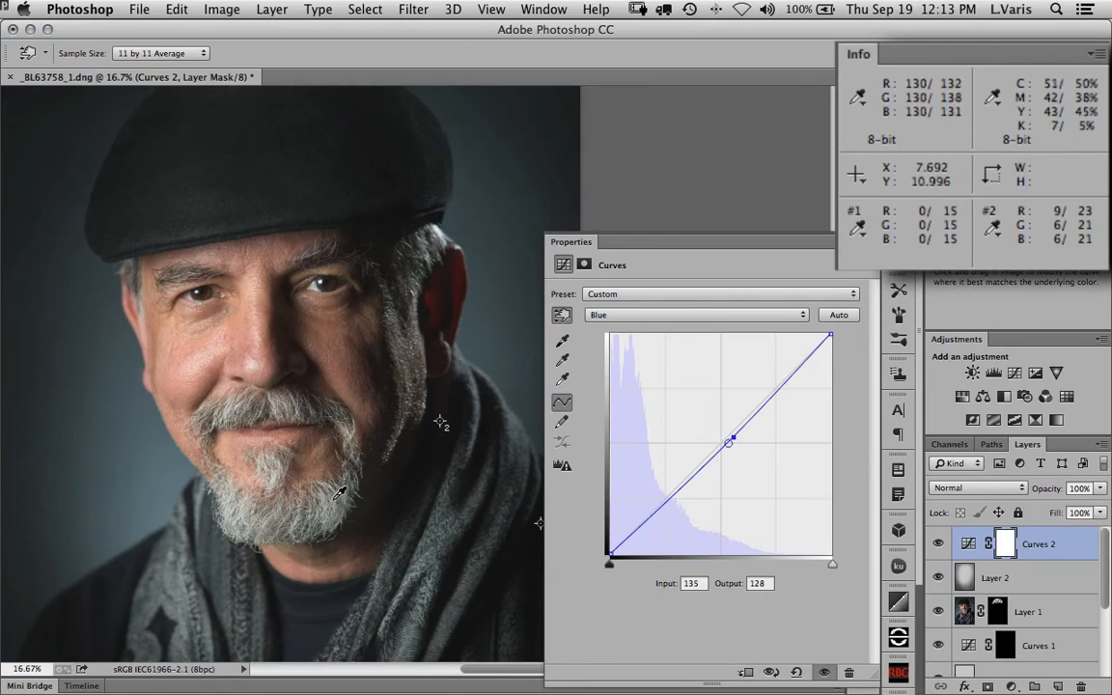
Add Green channel curve points from the bright cheek and the gray beard, and lower the beard's point at input 136.
left_click(594, 315)
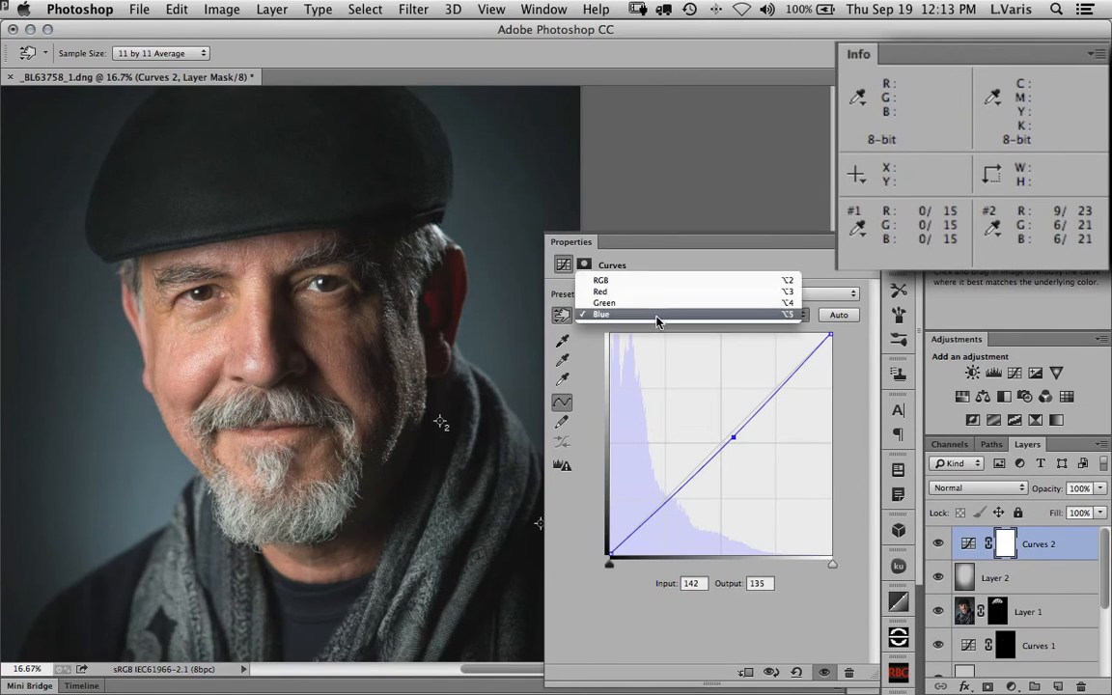
left_click(594, 302)
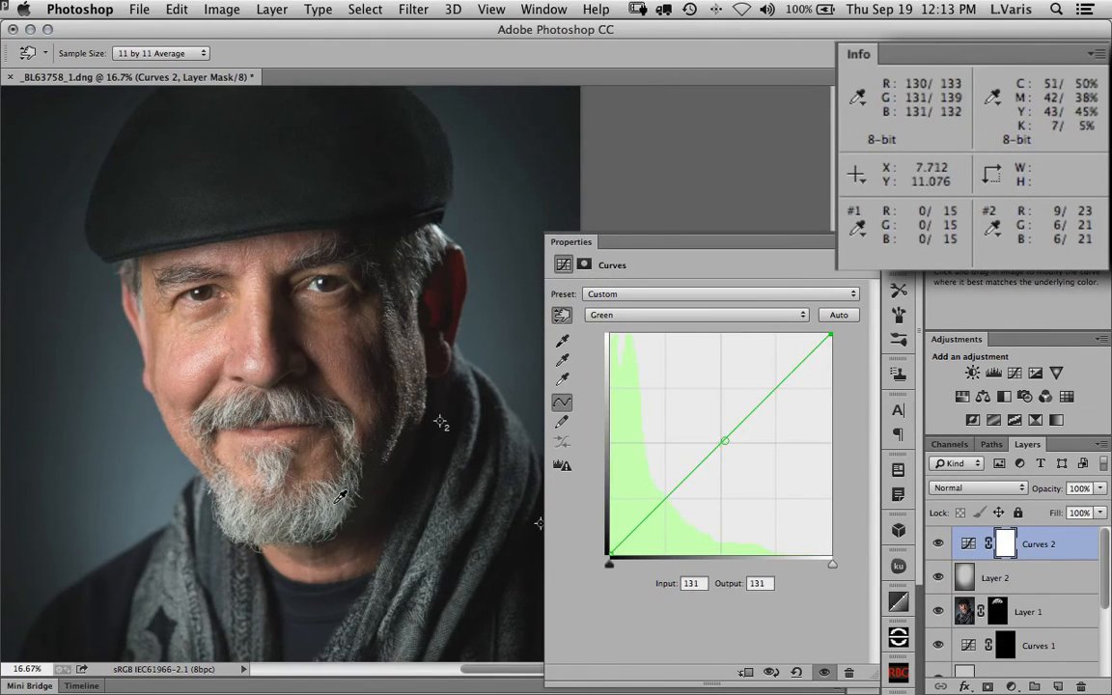
left_click(335, 503)
left_click(192, 344)
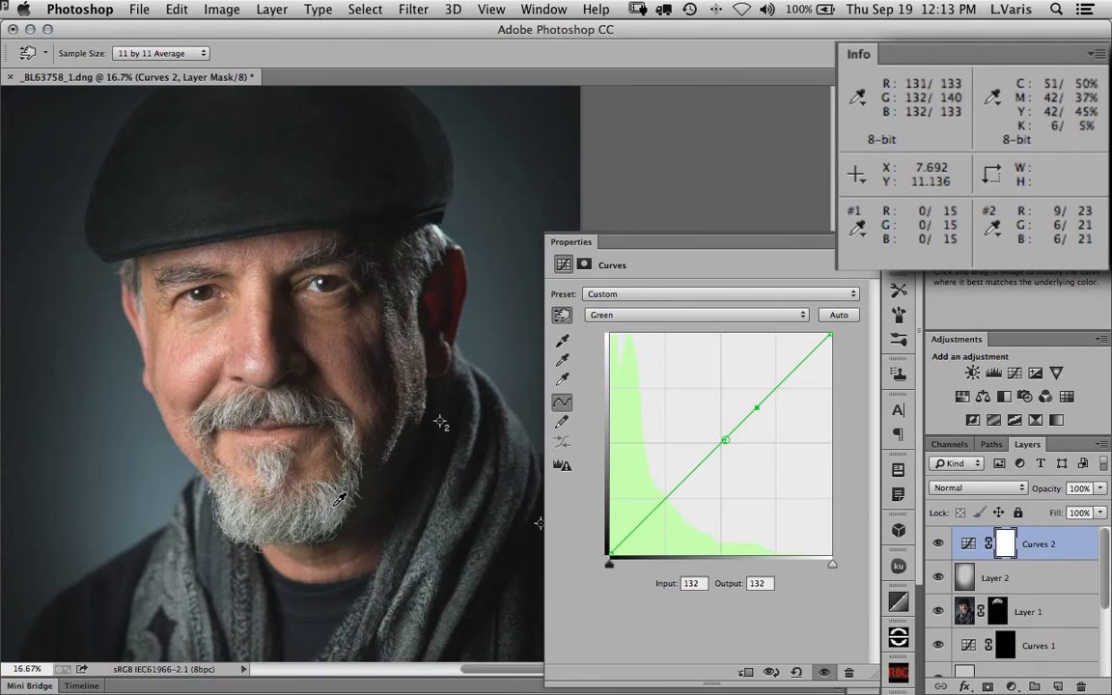
left_click(724, 441)
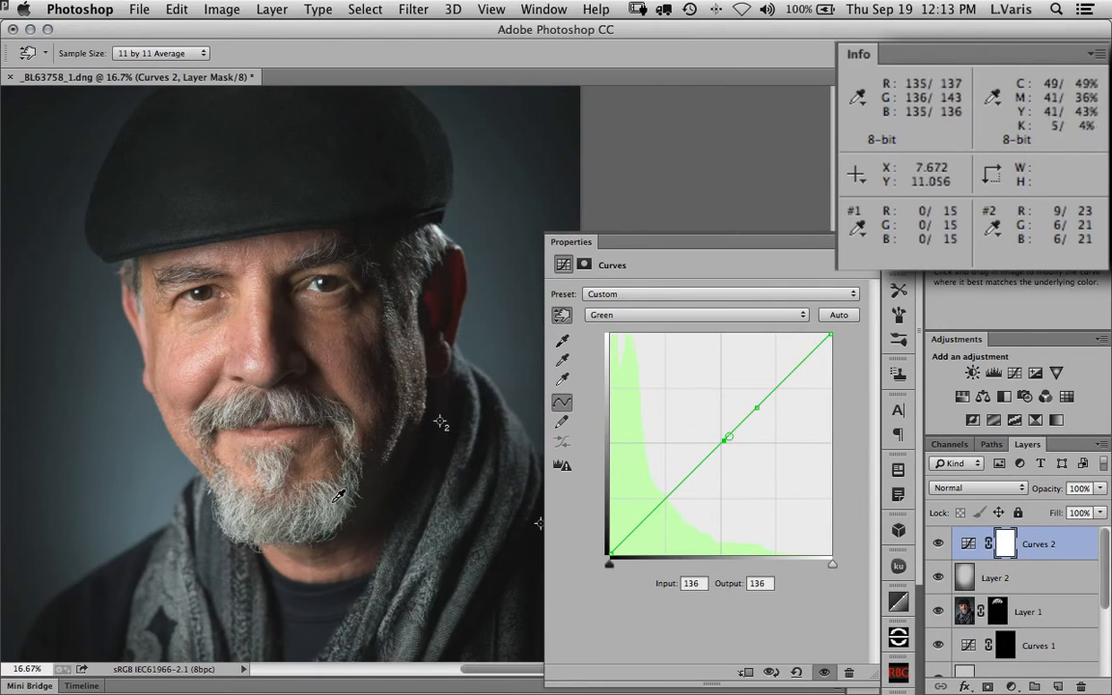
key("Down")
key("Down")
key("Down")
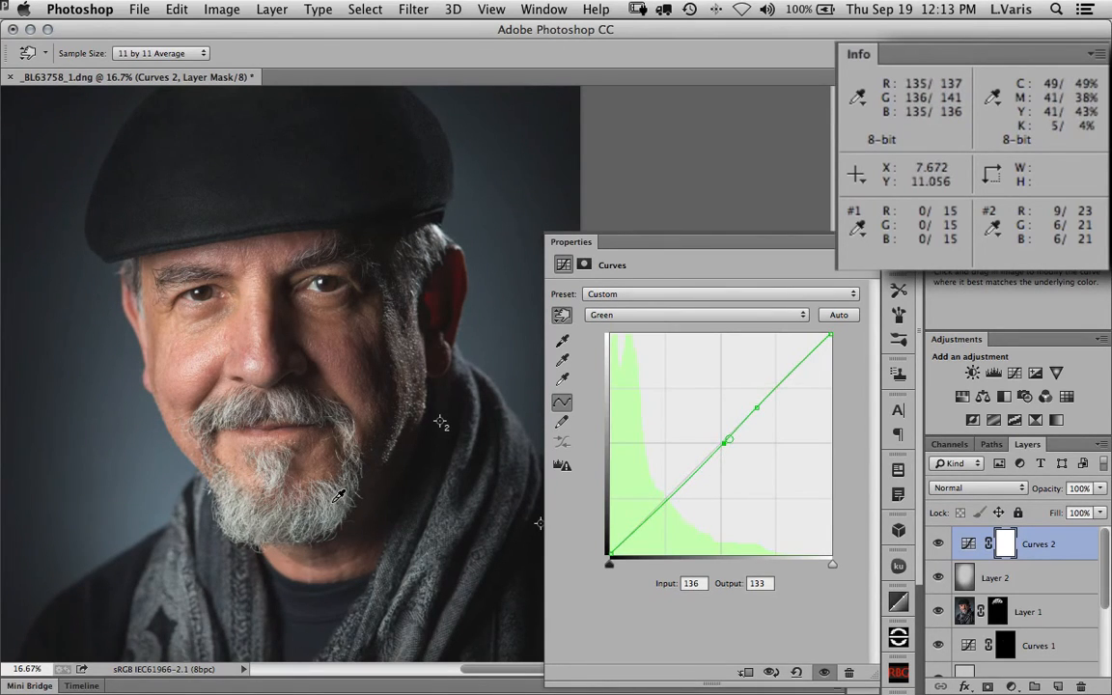
key("Down")
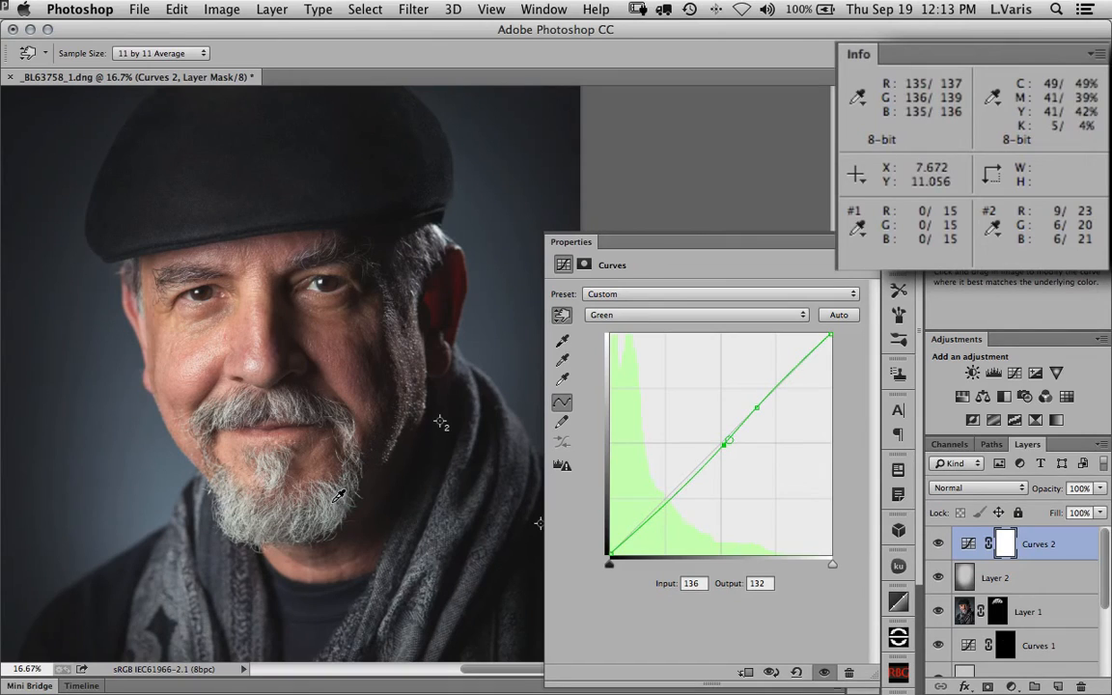
key("Down")
key("Down")
key("Down")
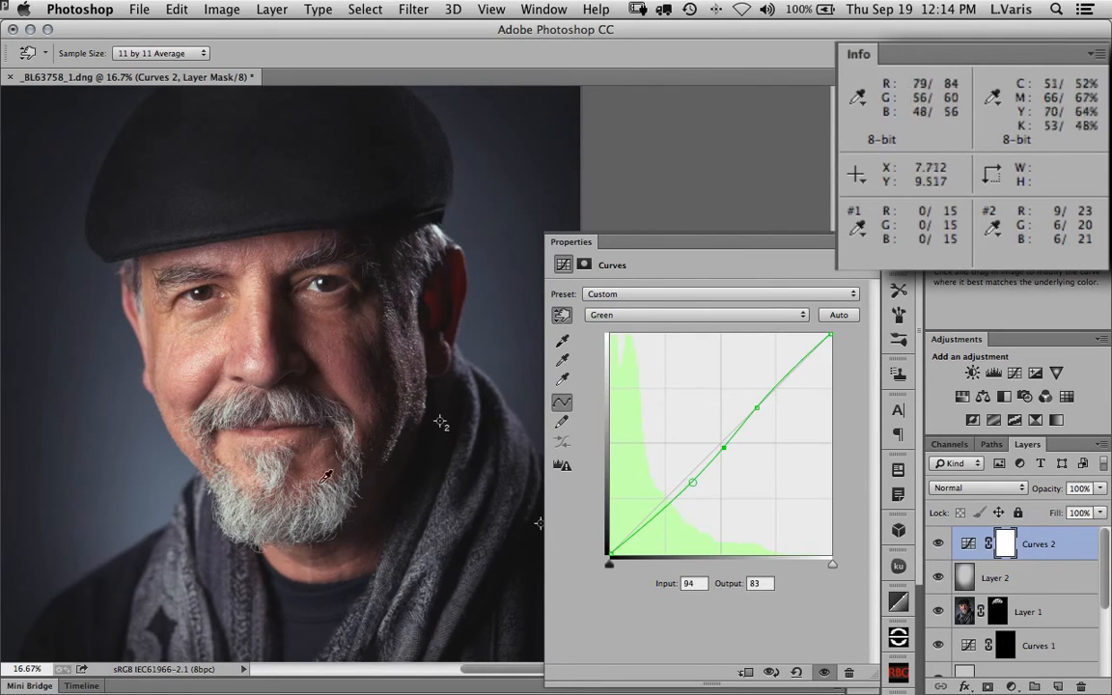
Add and raise a Green curve point at input 72 from the shadow-side cheek, and set the upper point to input 168, output 169.
left_click(355, 368, "super")
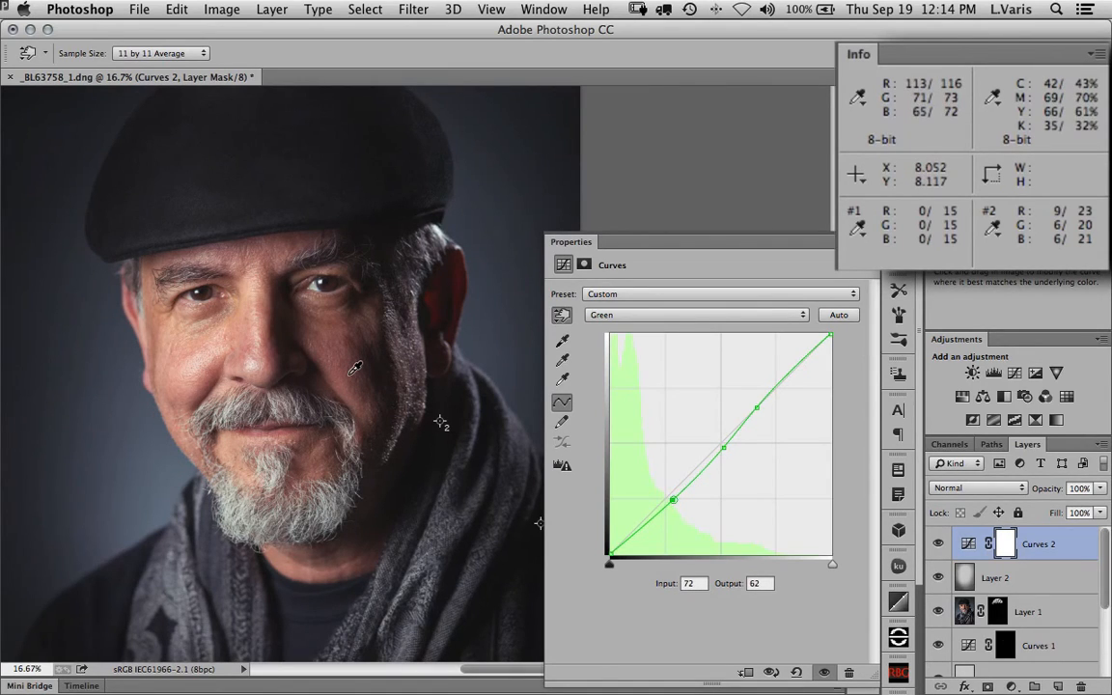
key("Up")
key("Up")
key("Up")
key("Up")
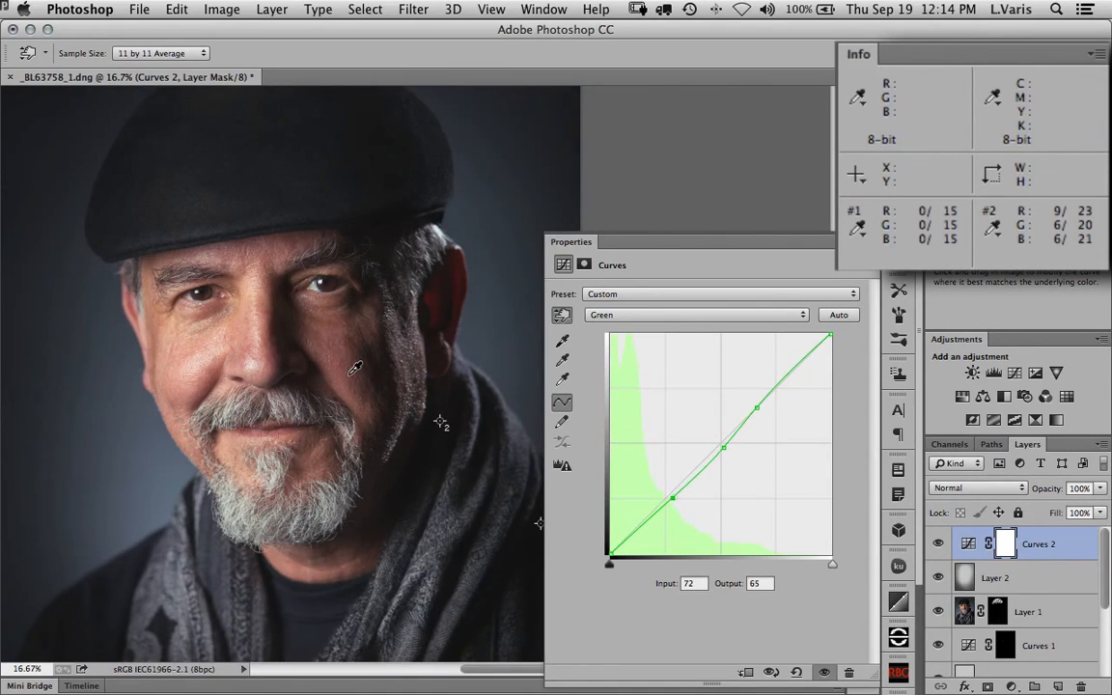
key("Up")
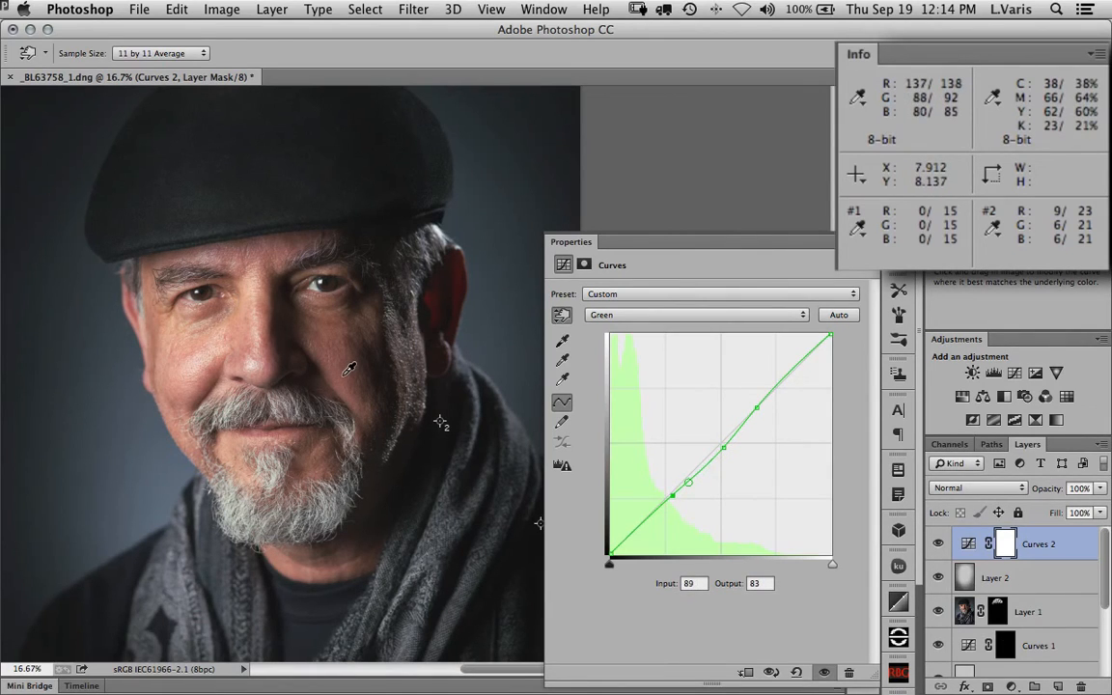
key("Up")
key("Up")
key("Up")
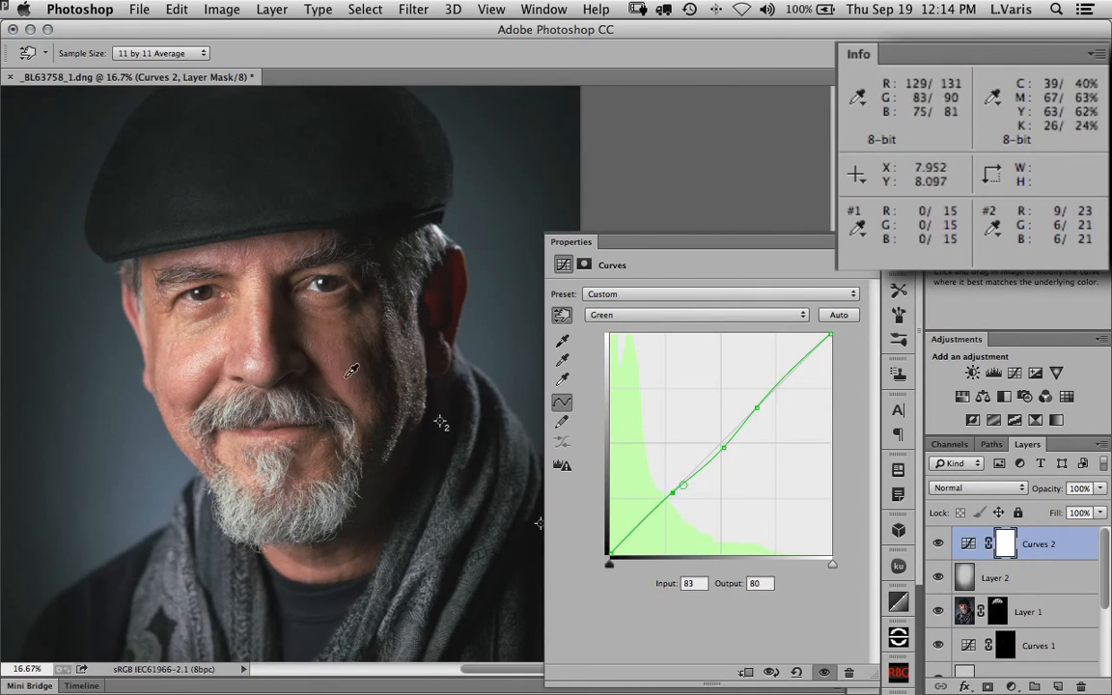
left_click(758, 407)
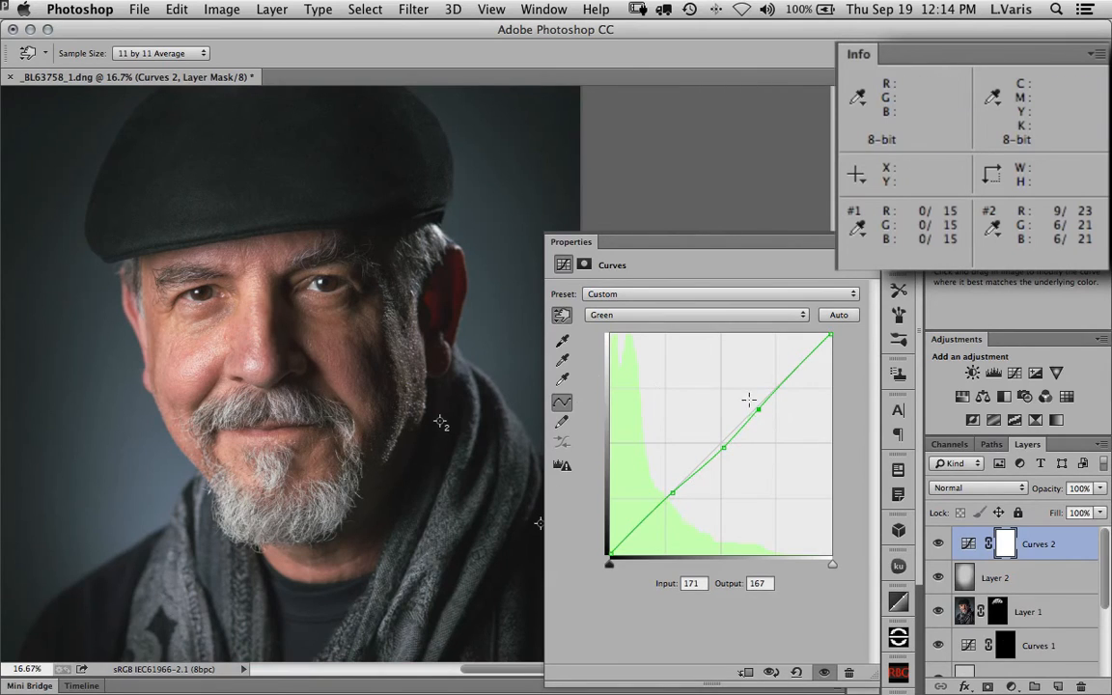
left_click_drag(758, 409, 756, 409)
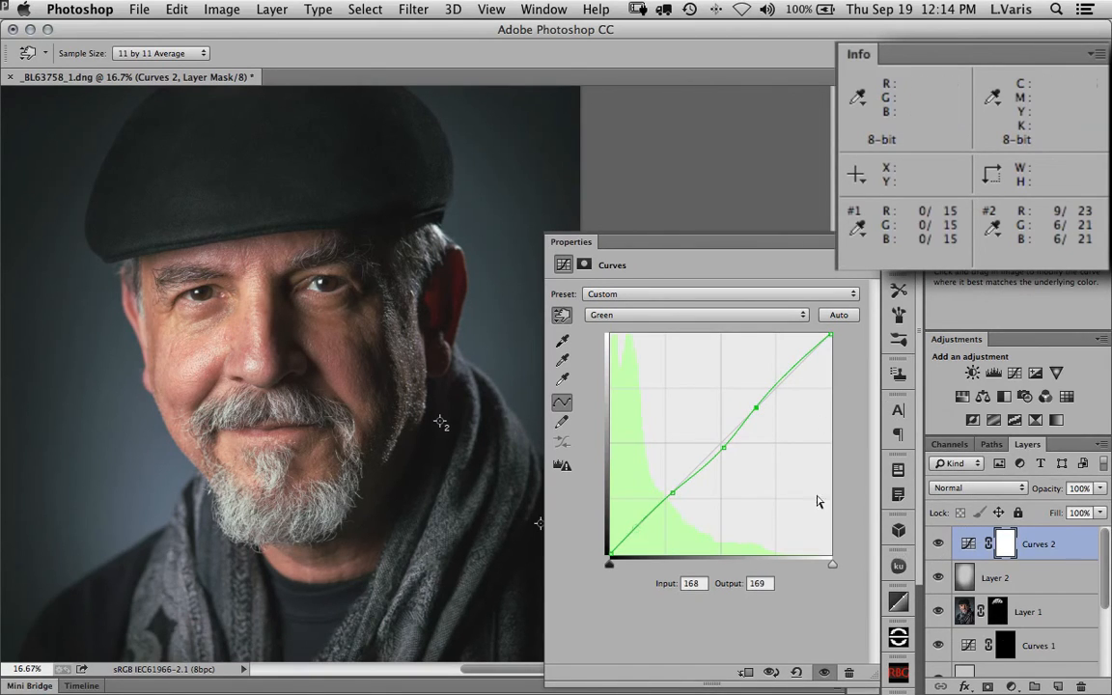
Compare the portrait with and without the Curves 2 adjustment by toggling the layer's visibility.
left_click(938, 544)
left_click(938, 544)
left_click(938, 547)
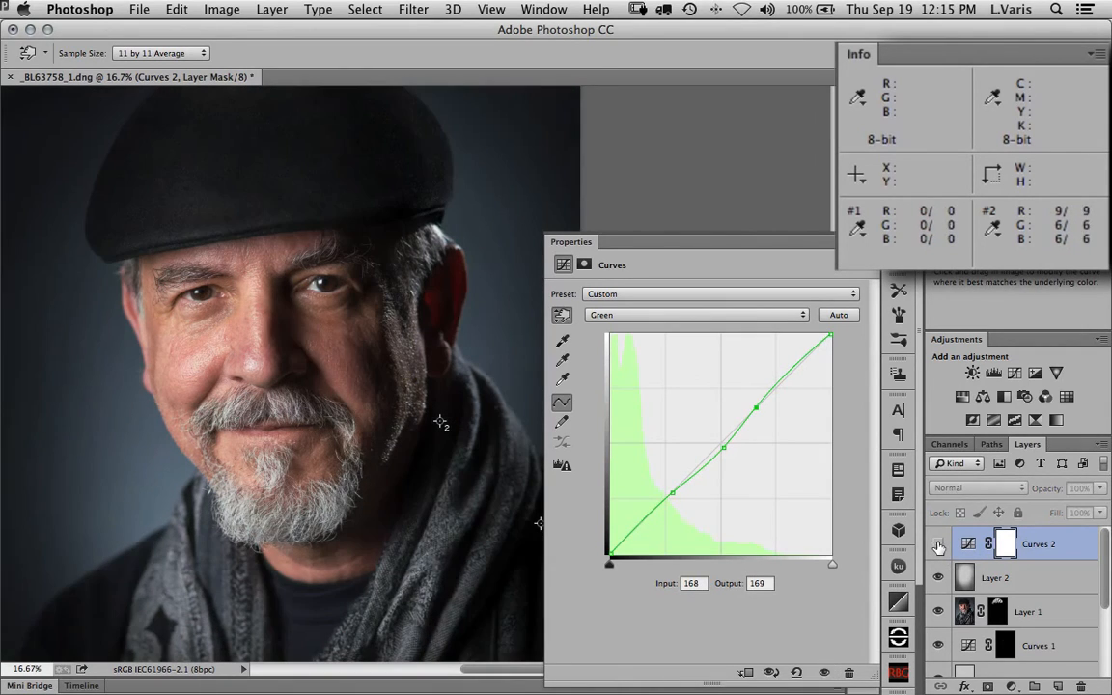
left_click(938, 546)
left_click(938, 546)
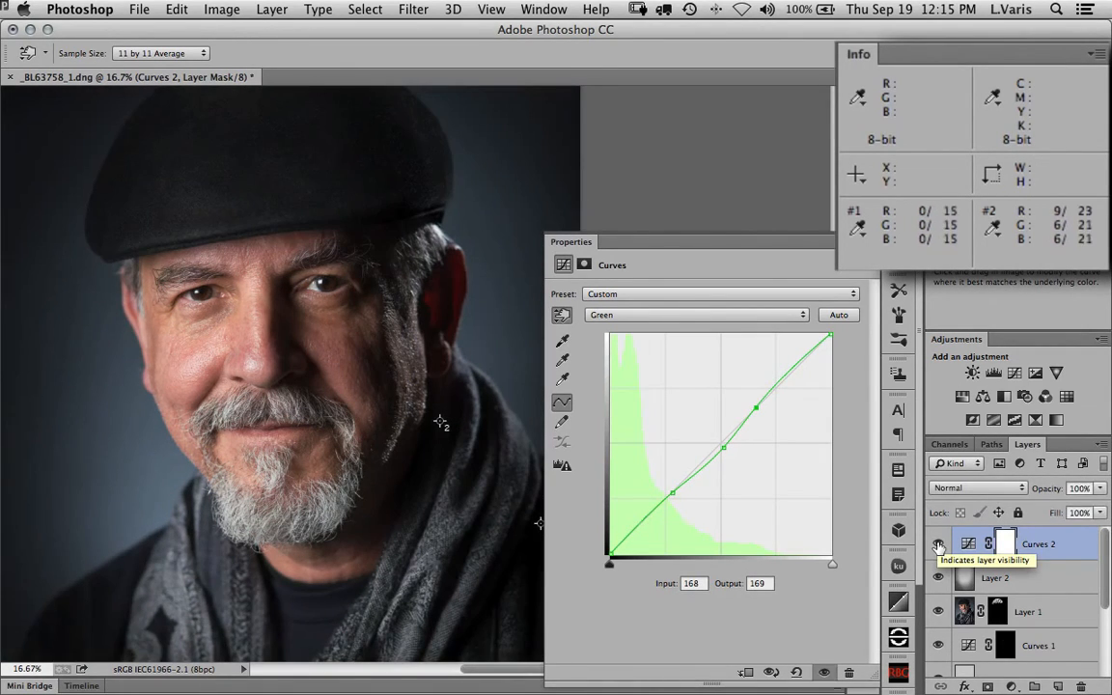
left_click(938, 546)
left_click(938, 546)
left_click(938, 546)
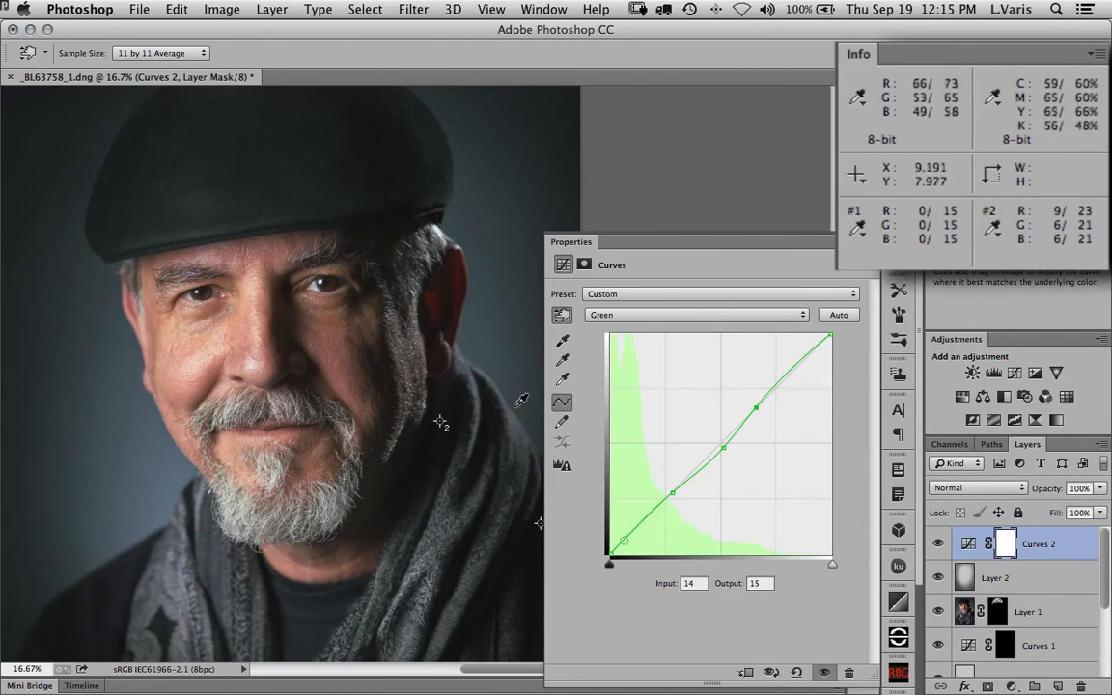
Add a Hue/Saturation adjustment layer above Curves 2 and center its Reds range on a skin color sampled beside the nose.
left_click(848, 244)
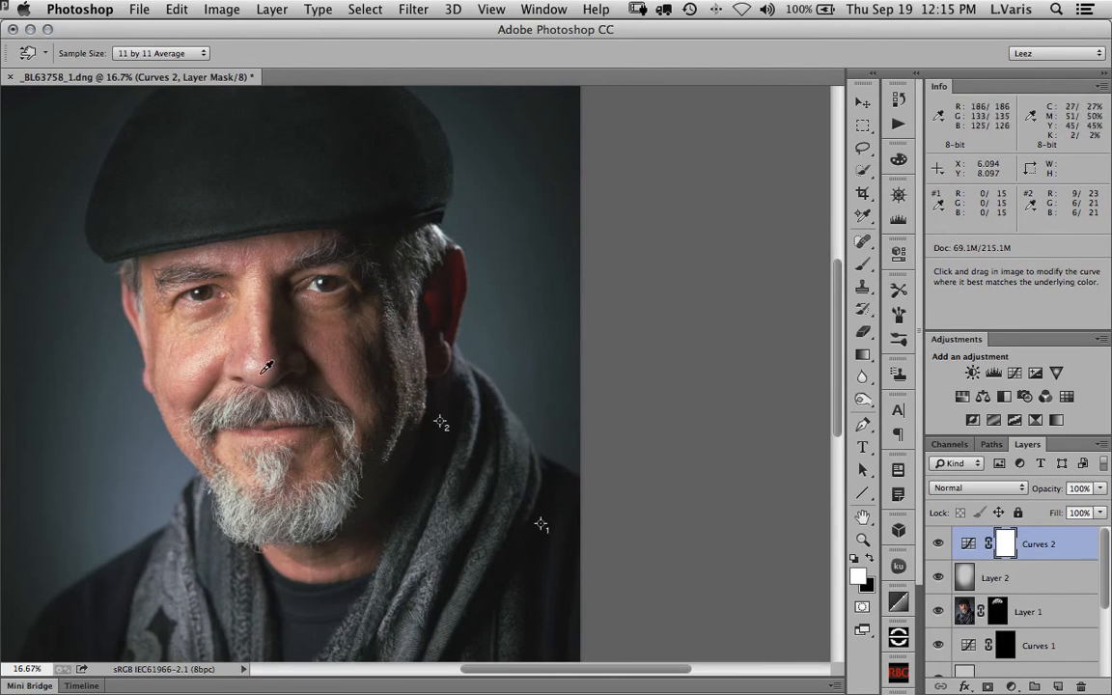
key("space")
left_click(247, 365, "super")
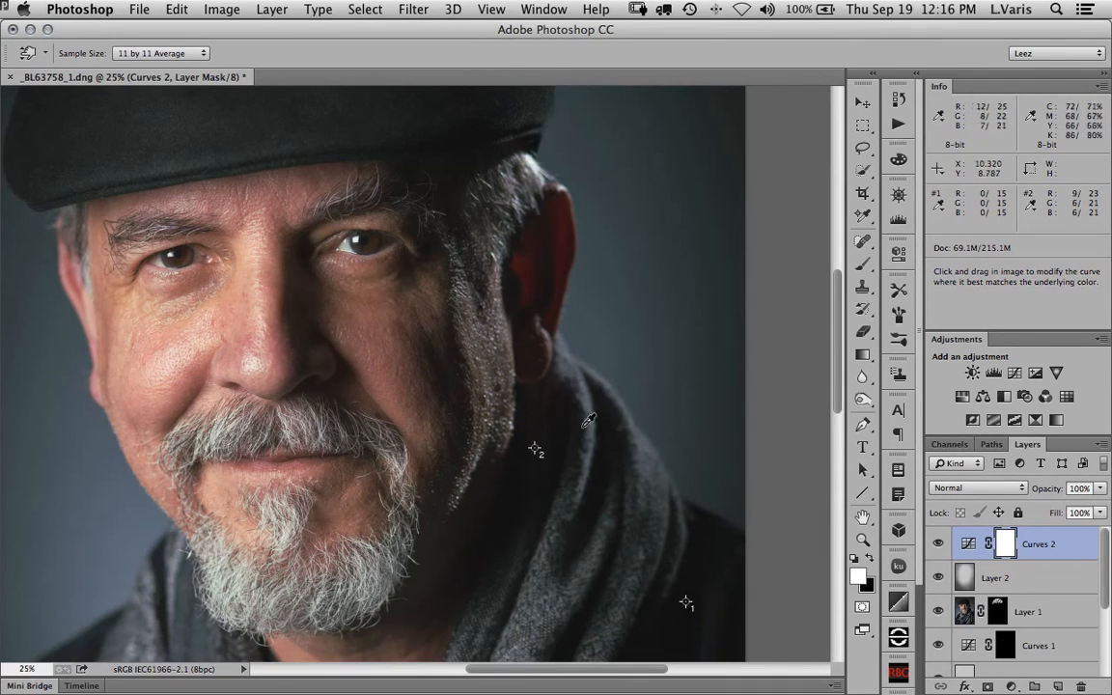
left_click(962, 397)
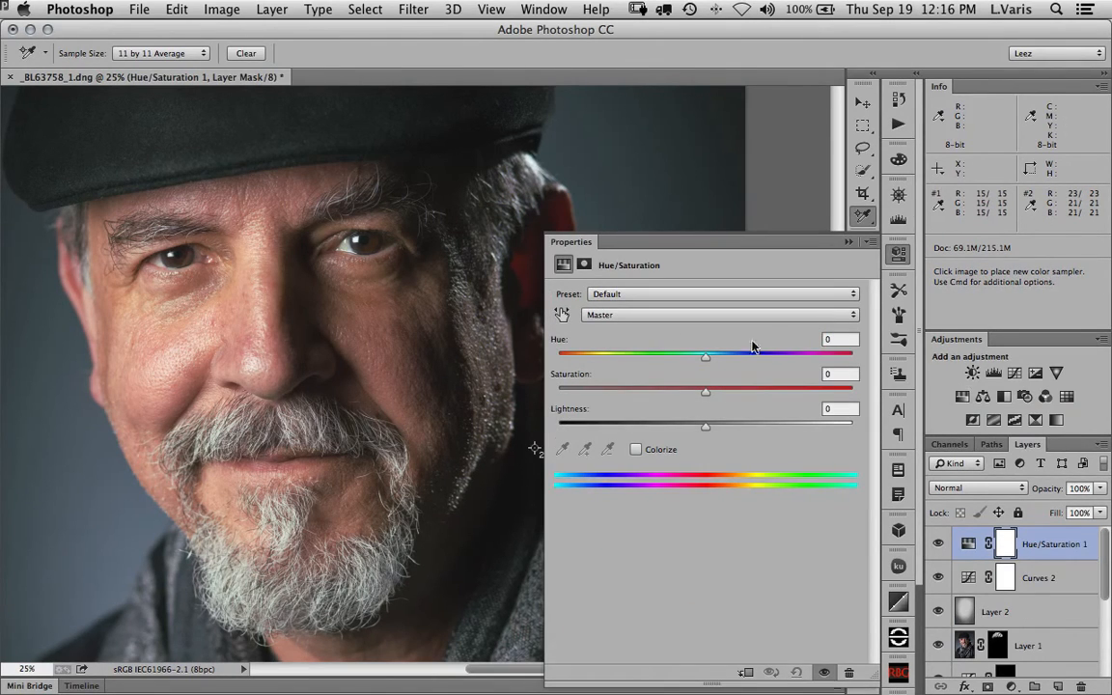
left_click(648, 316)
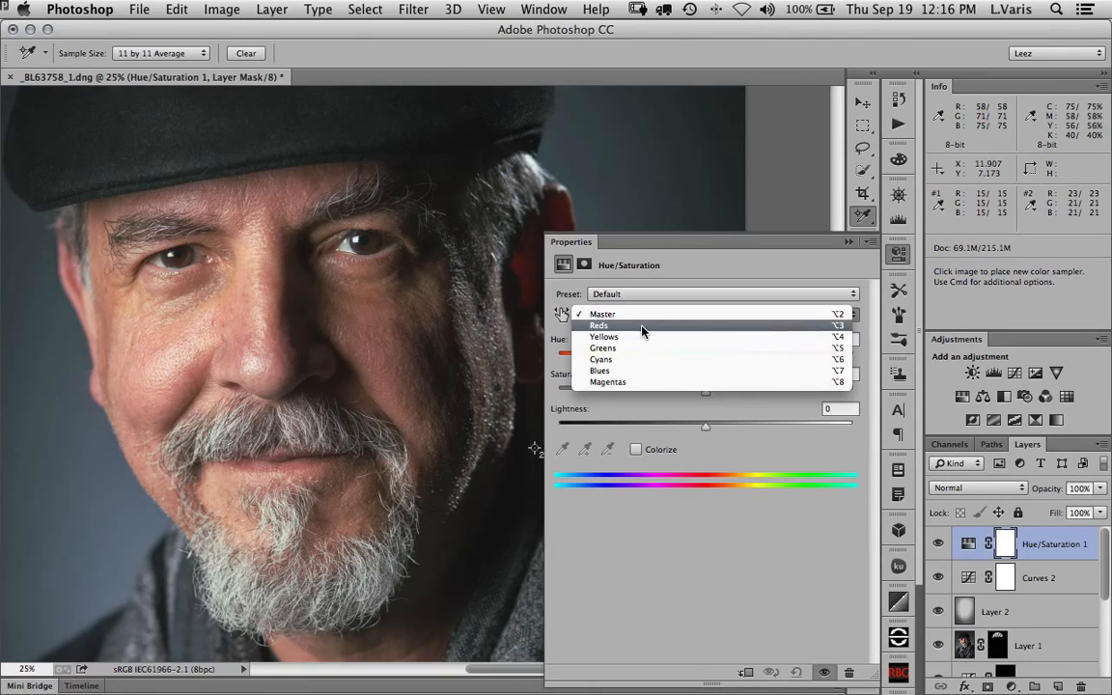
left_click(642, 328)
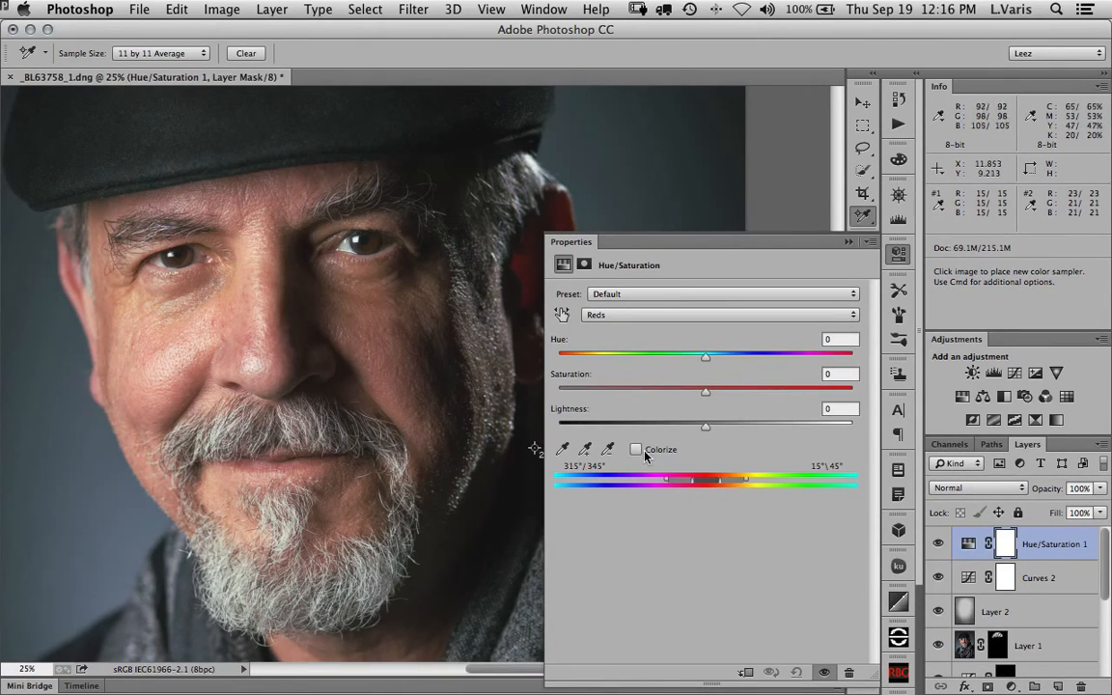
left_click(563, 448)
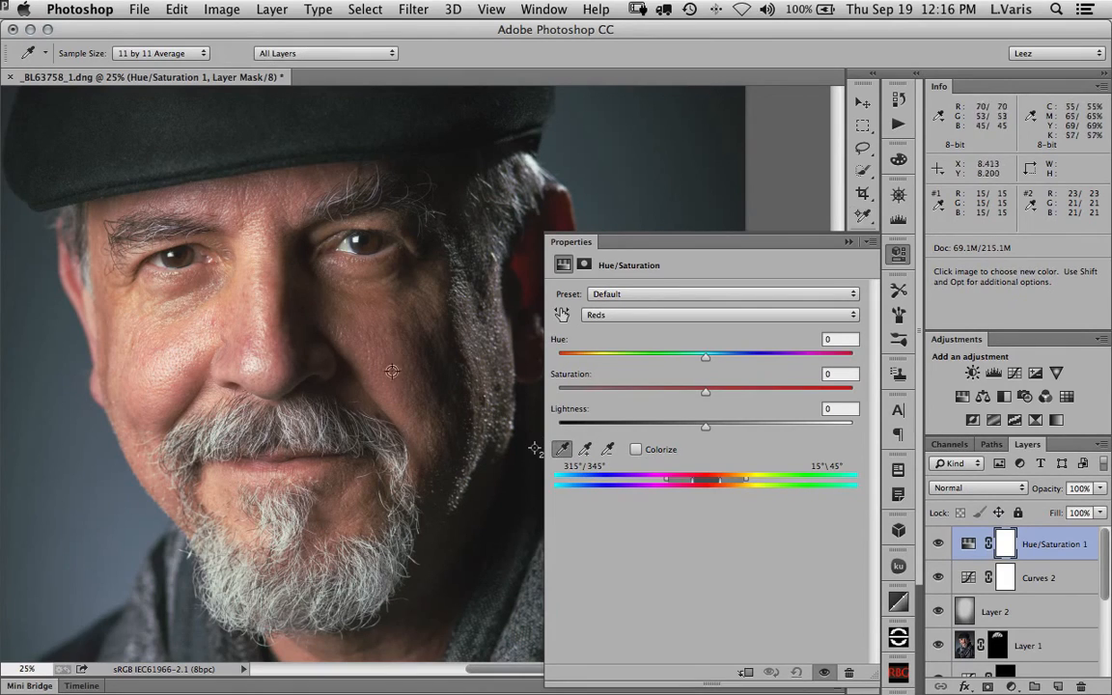
left_click(238, 351)
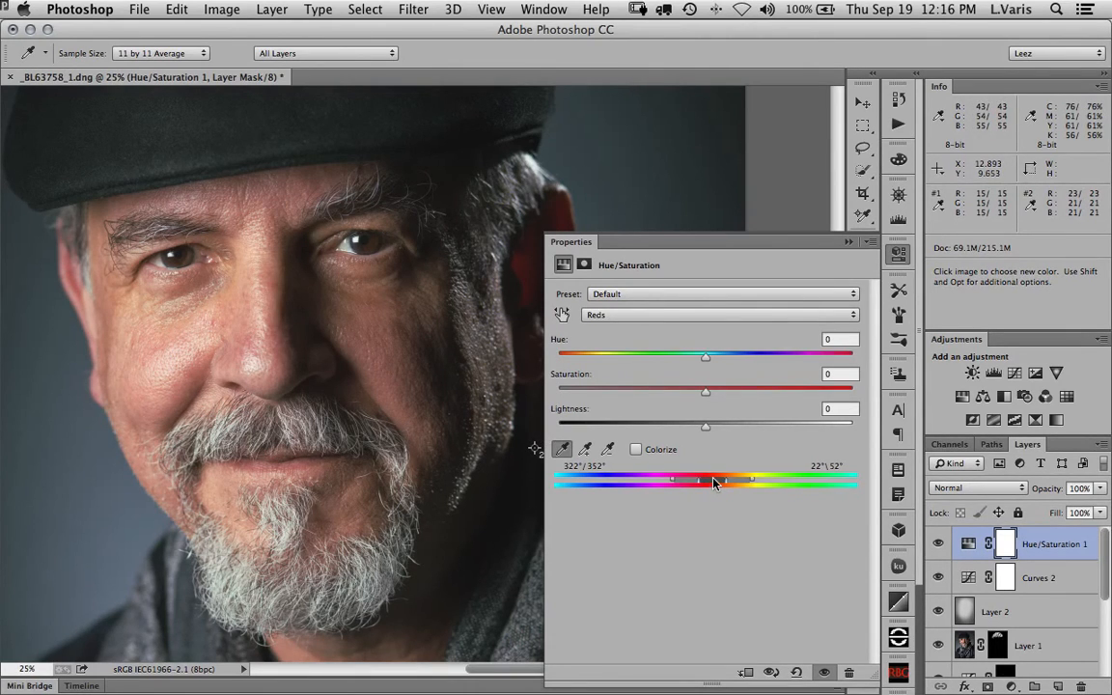
Narrow the orange side of the Reds range to 7° with falloff to 28°, and shift its Hue to -180 to reveal the affected skin.
left_click(608, 451)
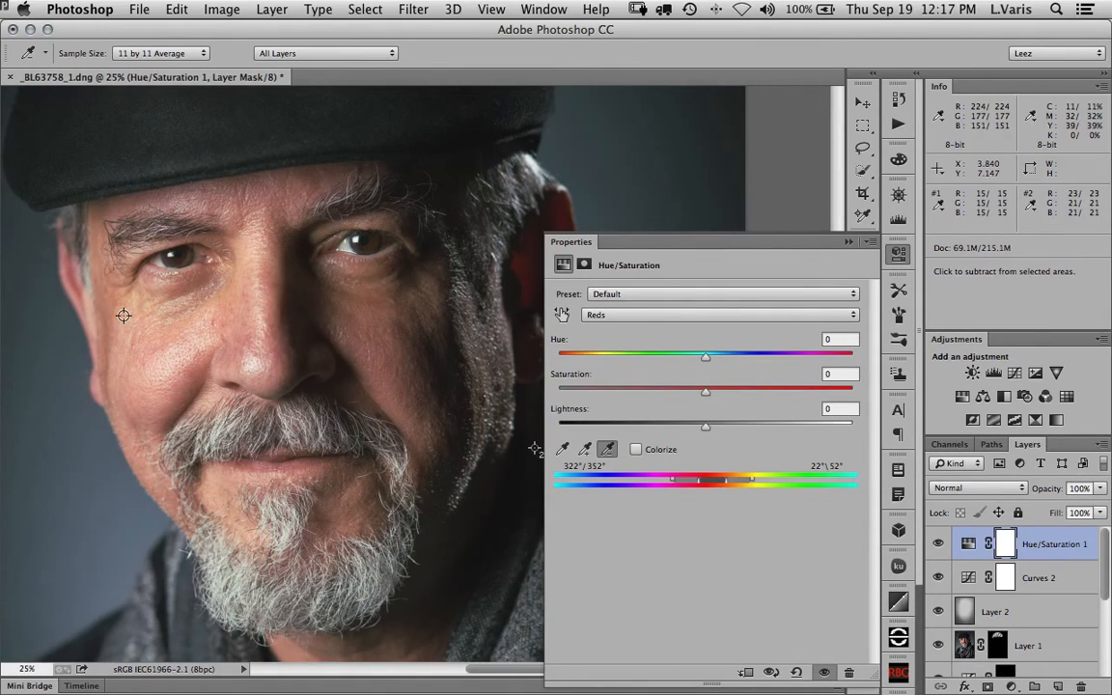
left_click_drag(723, 480, 709, 485)
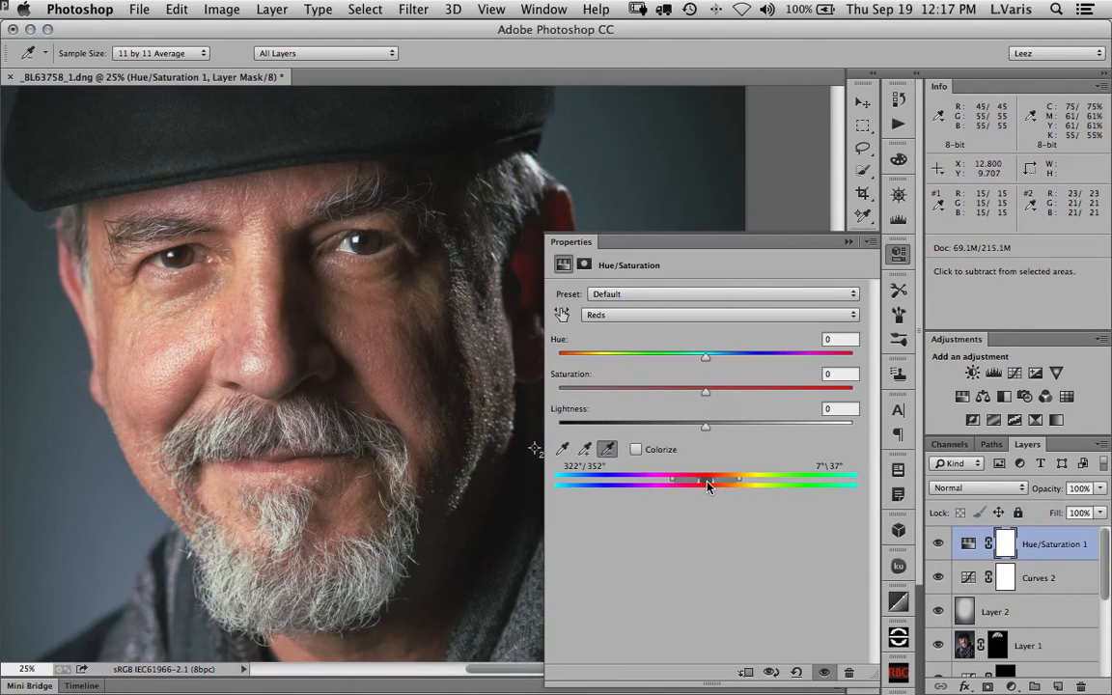
left_click_drag(710, 484, 739, 484)
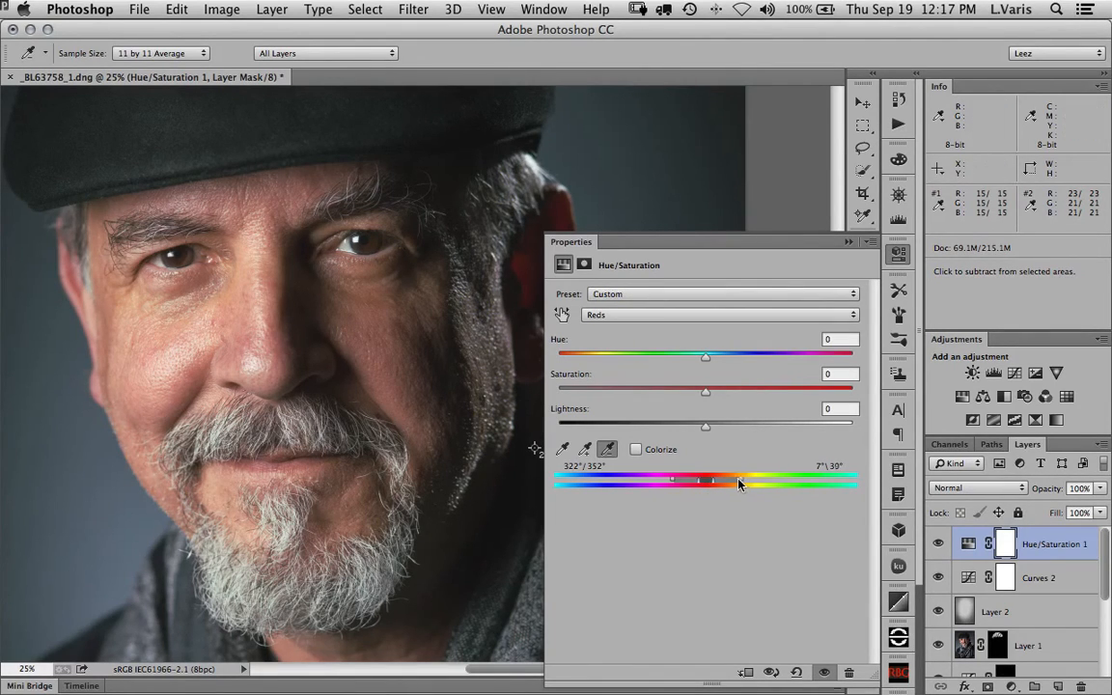
left_click_drag(731, 484, 743, 486)
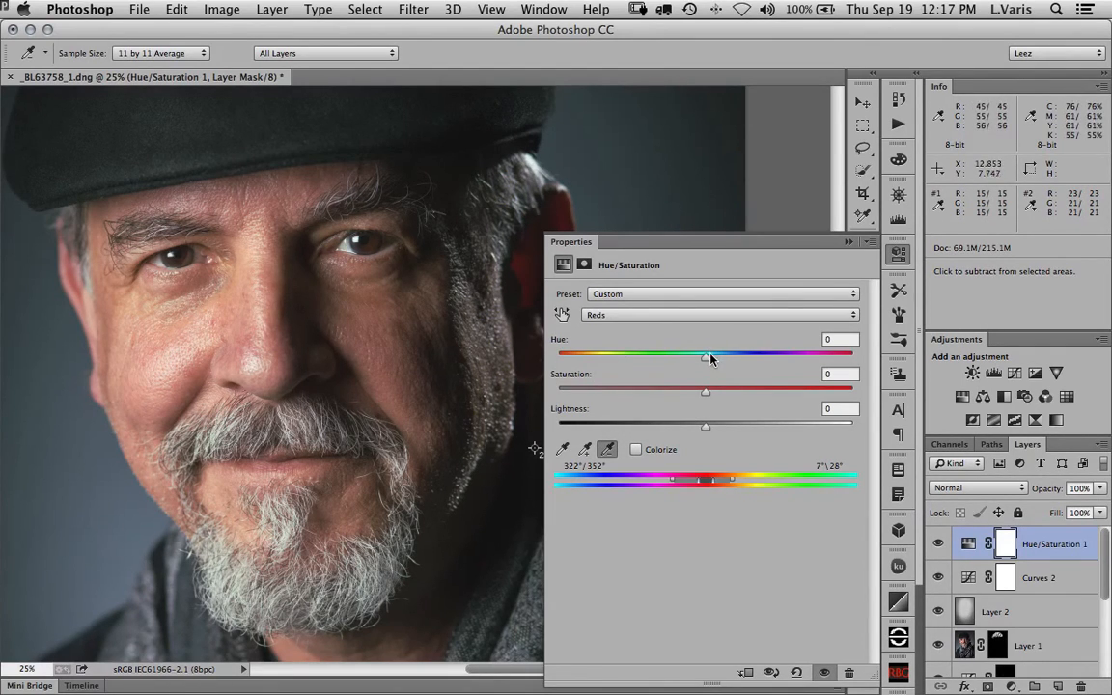
left_click_drag(705, 360, 529, 356)
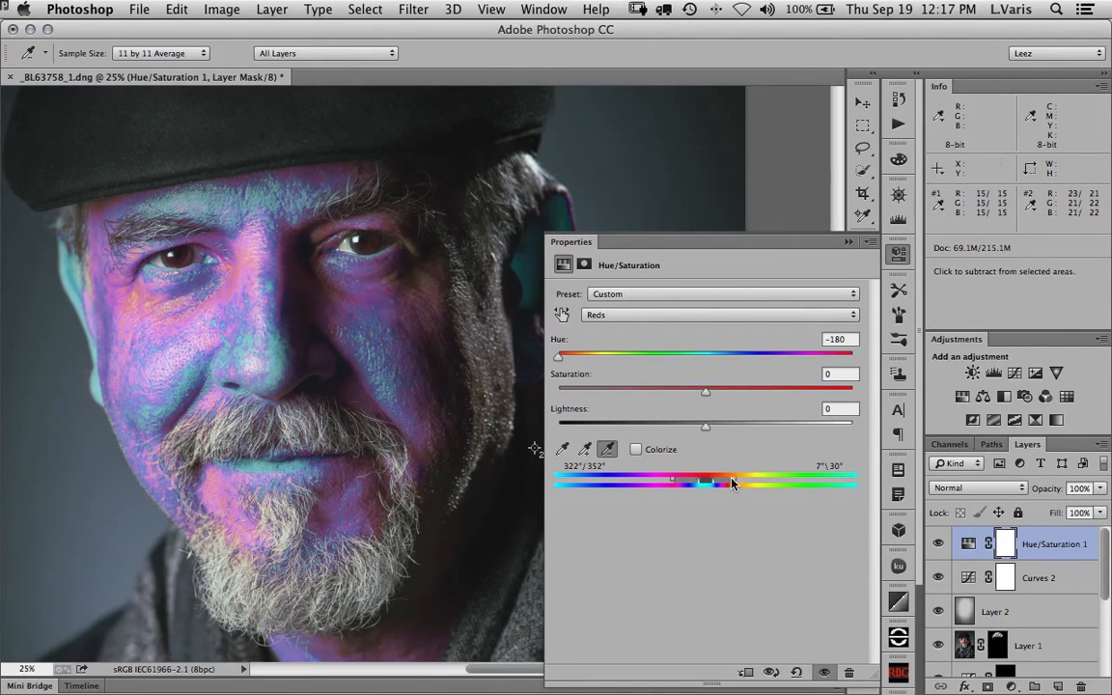
Narrow the orange-side falloff of the Reds range to 22° and set its Hue to +11.
left_click_drag(731, 483, 727, 483)
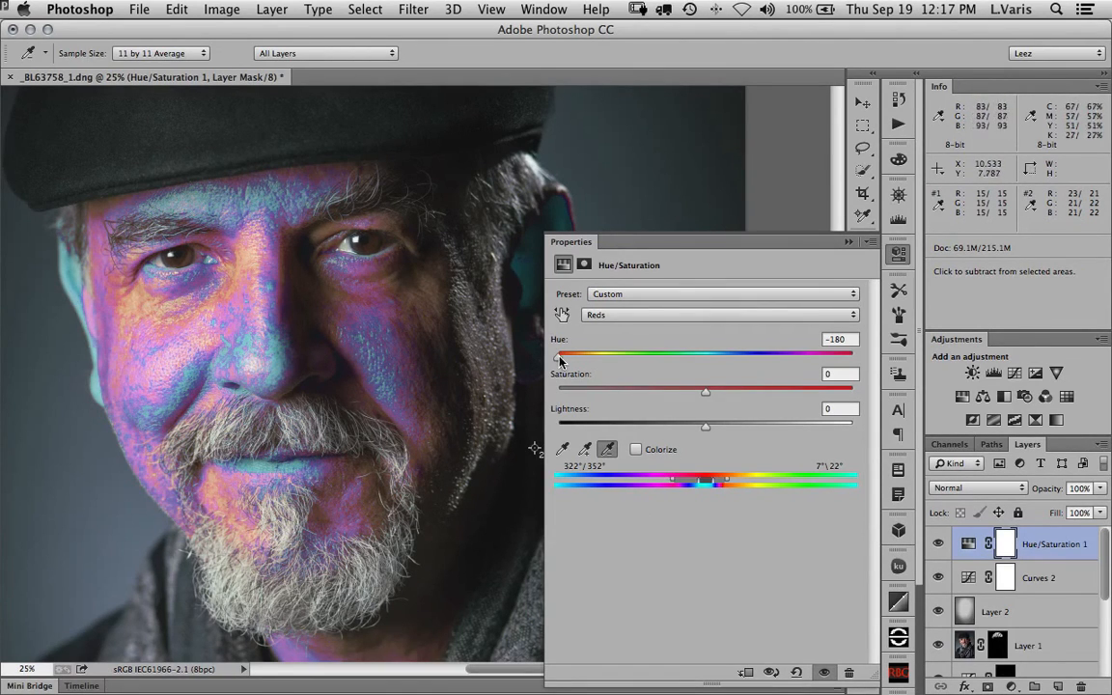
left_click_drag(558, 357, 722, 367)
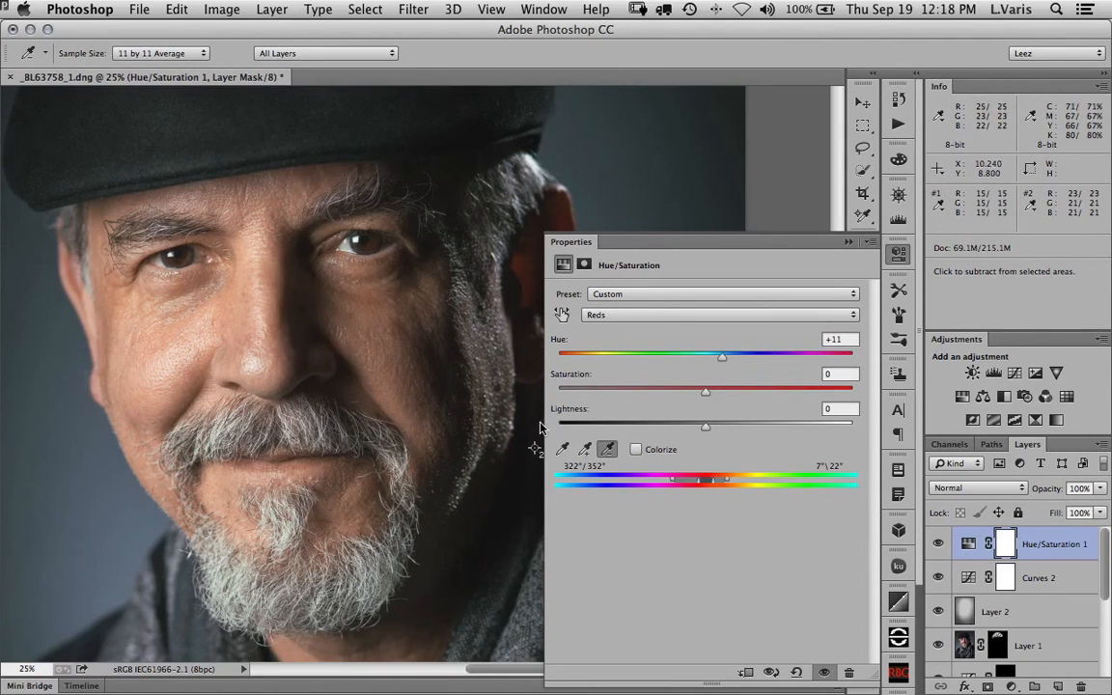
Compare the skin color with and without the Hue/Saturation 1 adjustment by toggling the layer's visibility.
left_click(825, 674)
left_click(824, 674)
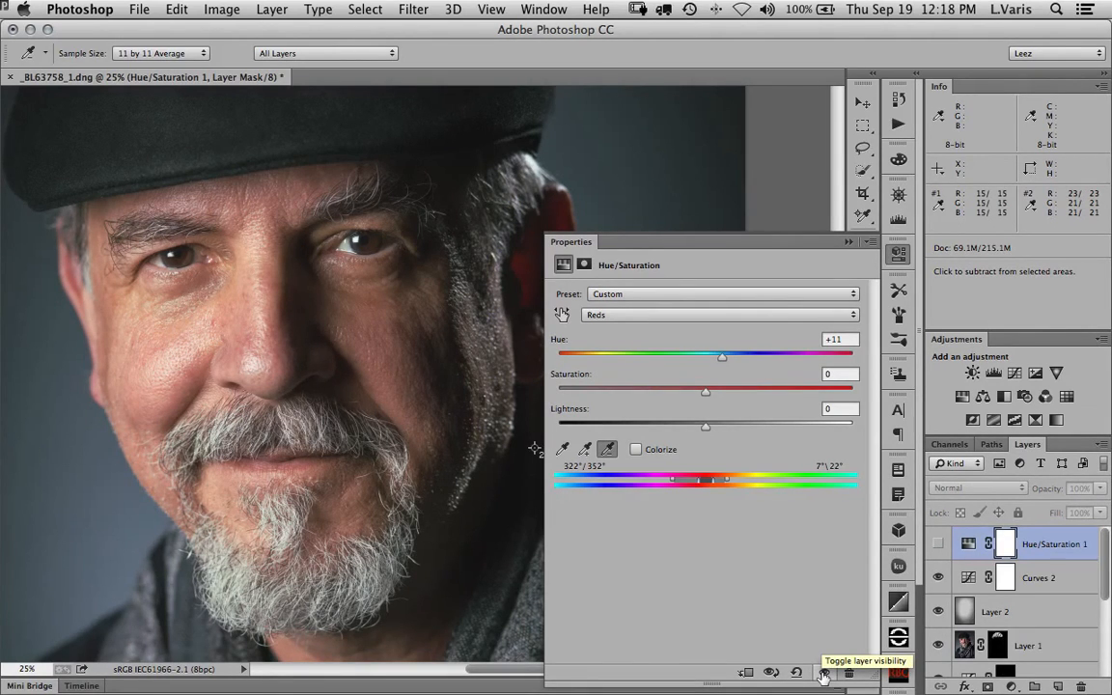
left_click(823, 674)
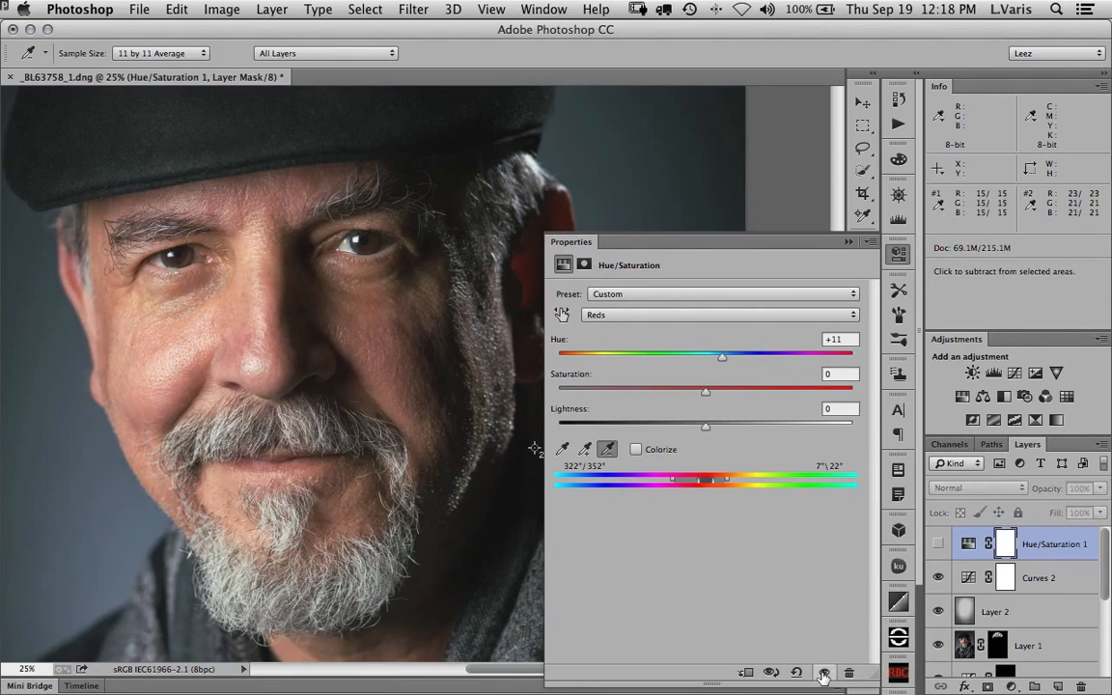
left_click(823, 674)
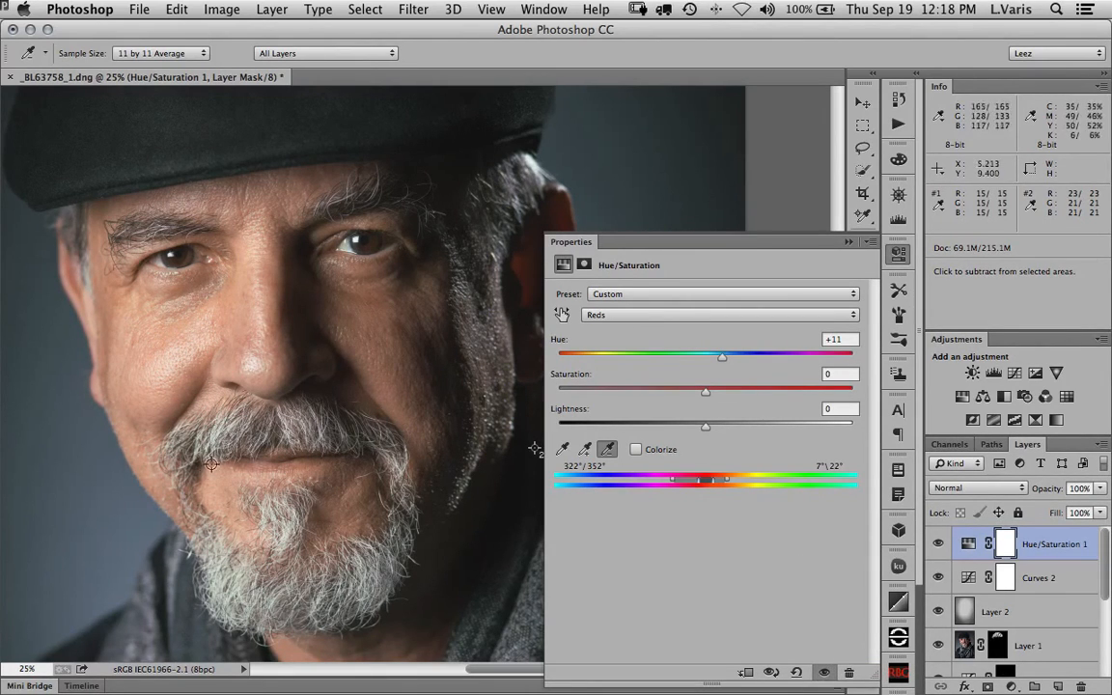
Paint black over the lips on the Hue/Saturation 1 mask with a 150 px brush at 30% opacity.
left_click(847, 244)
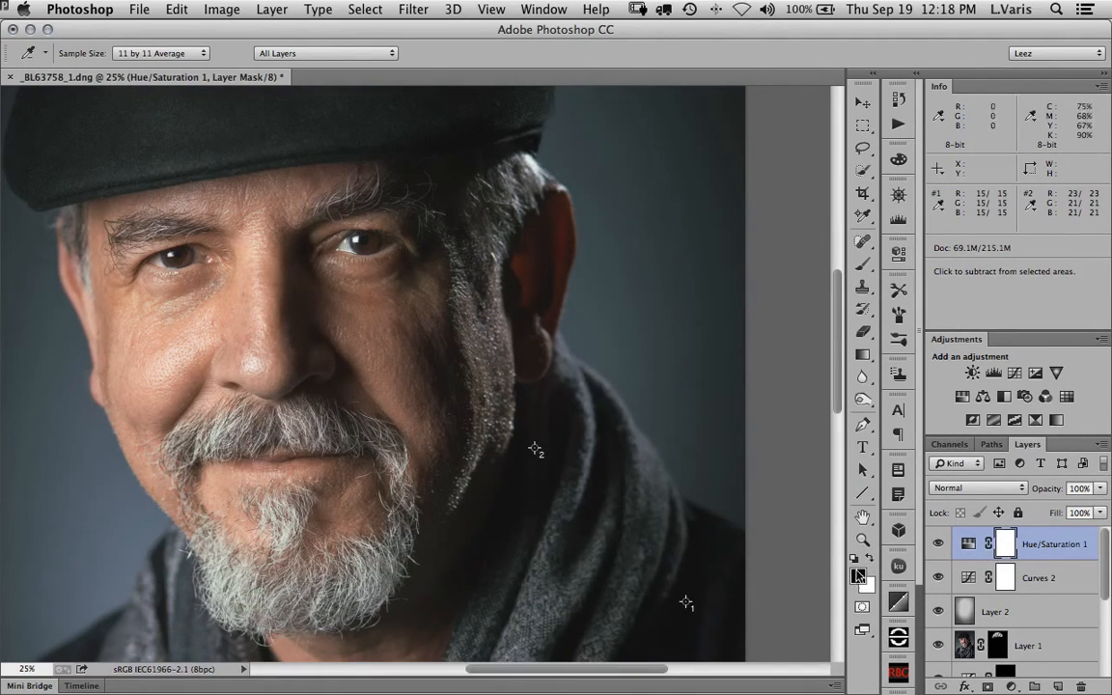
key("x")
key("b")
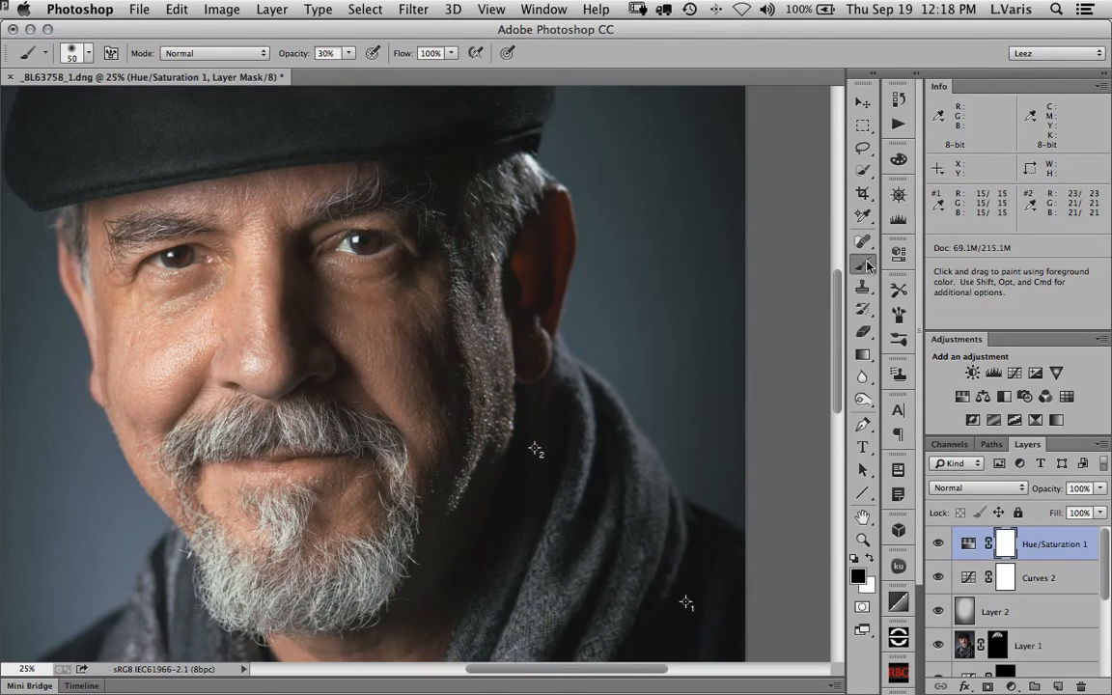
key("bracketright")
key("bracketright")
key("bracketright")
key("bracketright")
key("bracketright")
key("bracketright")
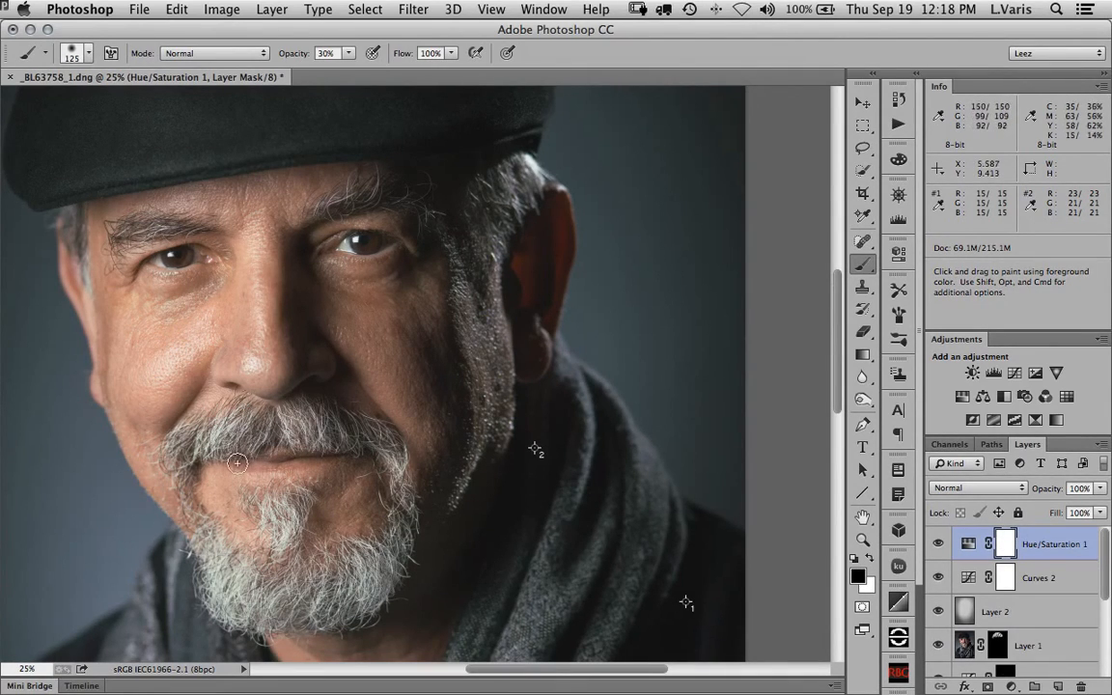
key("bracketright")
mouse_move(233, 461)
left_mouse_down()
mouse_move(335, 452)
mouse_move(245, 460)
left_mouse_up()
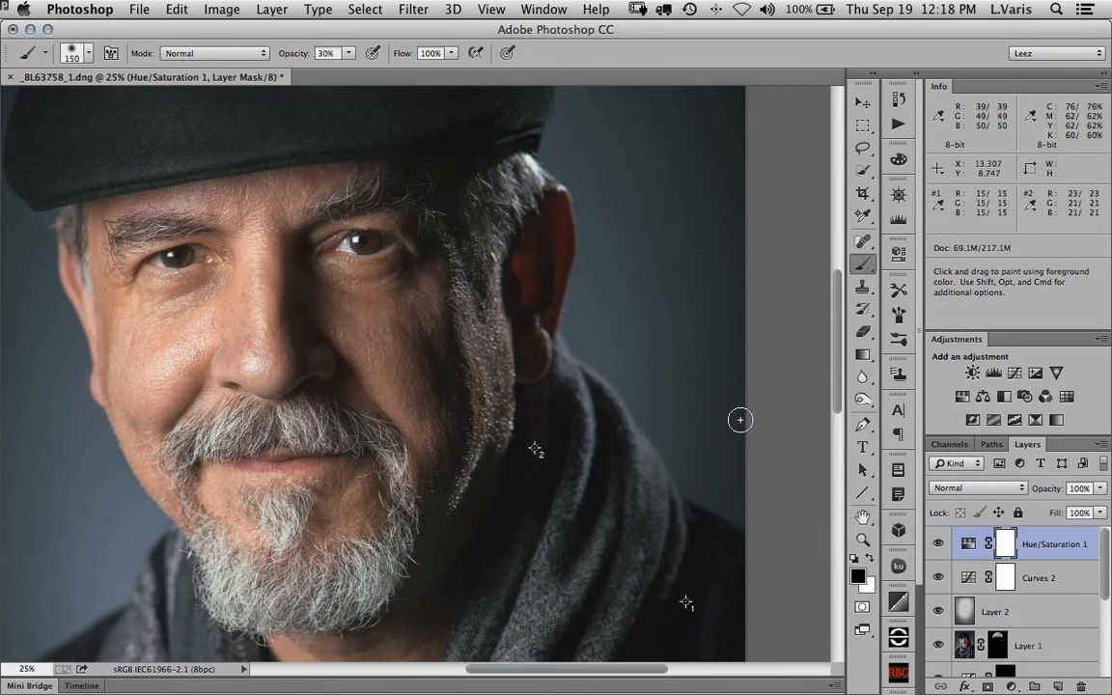
Check the masked lips with Hue/Saturation 1 off and on, and reduce the layer's opacity to 80%.
left_click(937, 546)
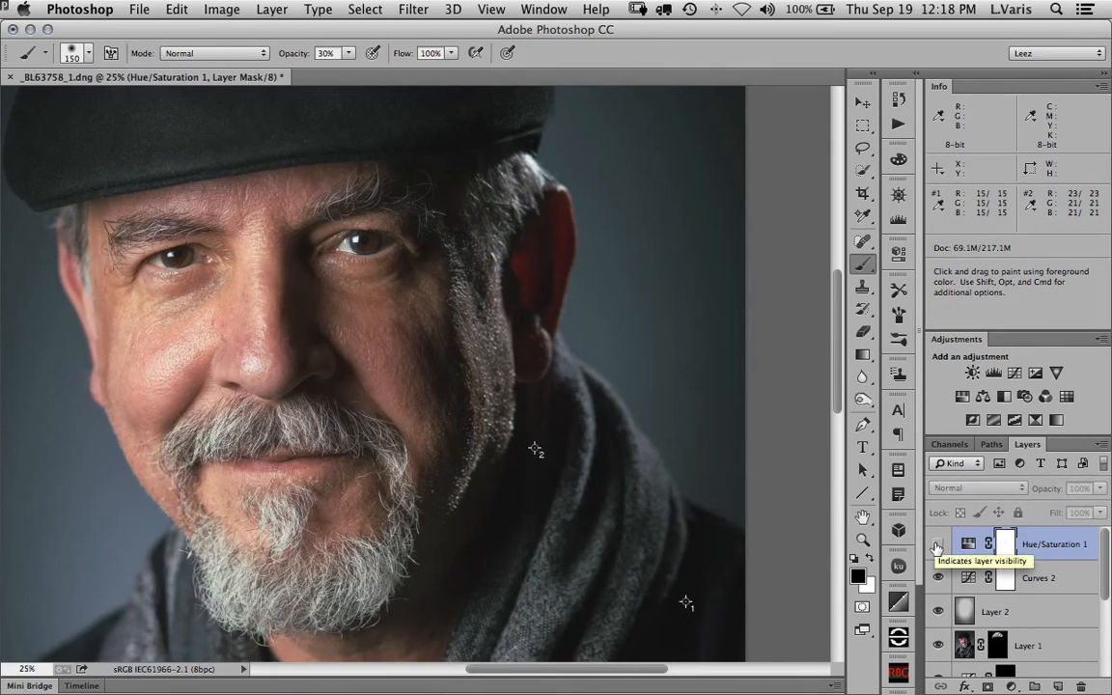
left_click(937, 546)
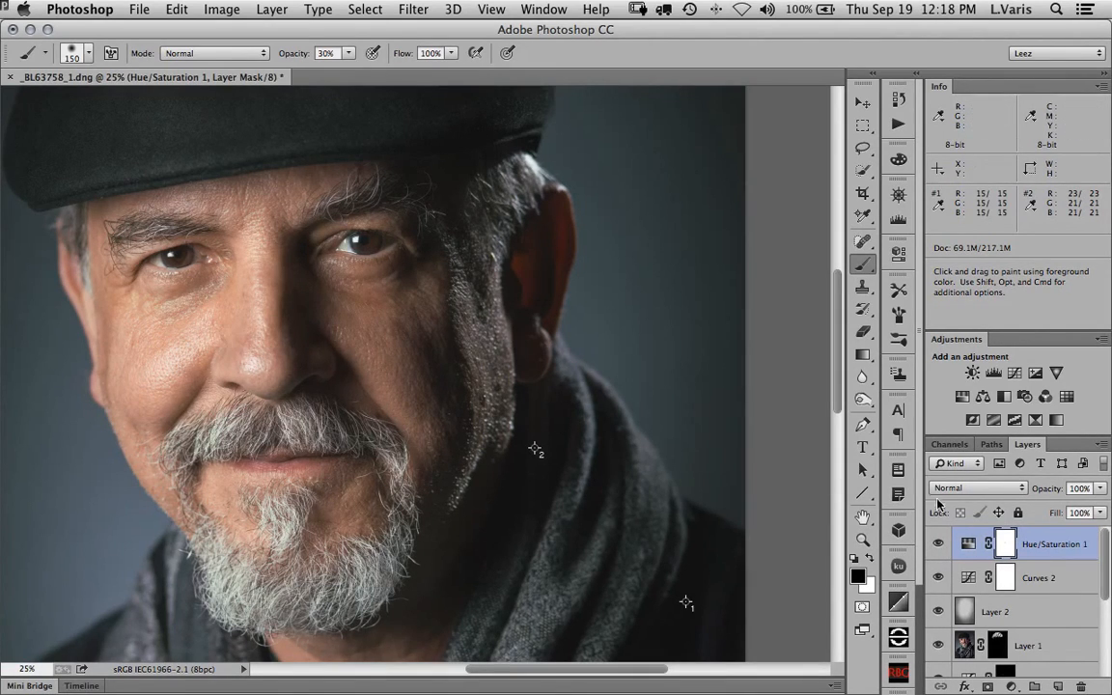
left_click_drag(1100, 489, 1083, 508)
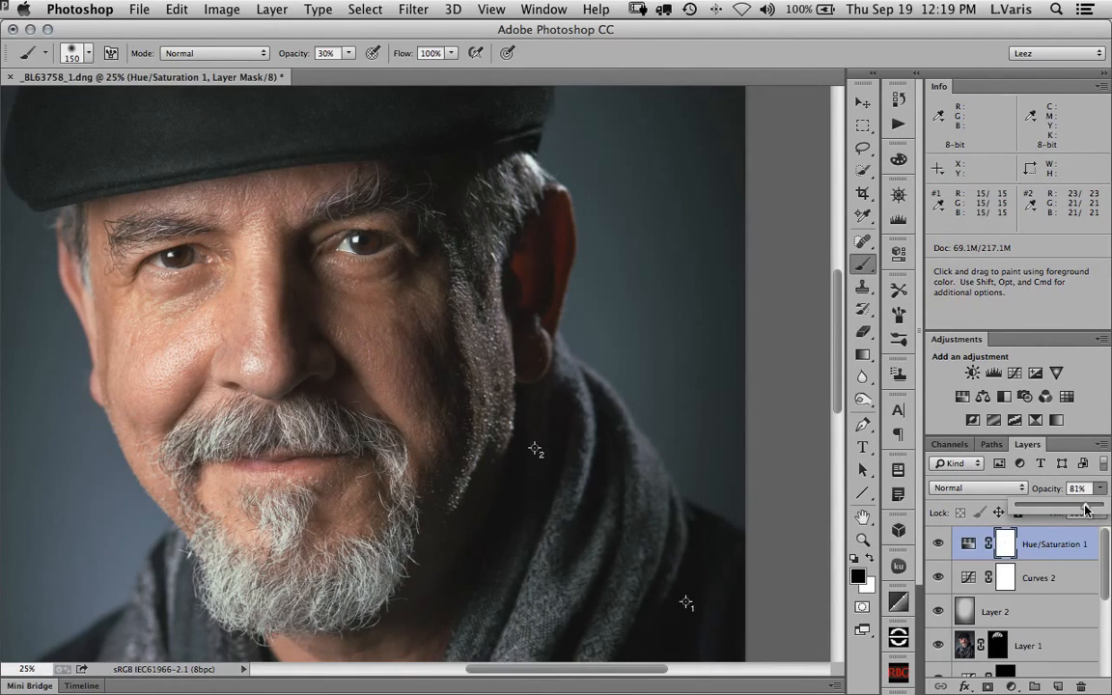
Compare a wider view of the portrait with the reduced-opacity Hue/Saturation 1 layer hidden and shown.
left_click(936, 545)
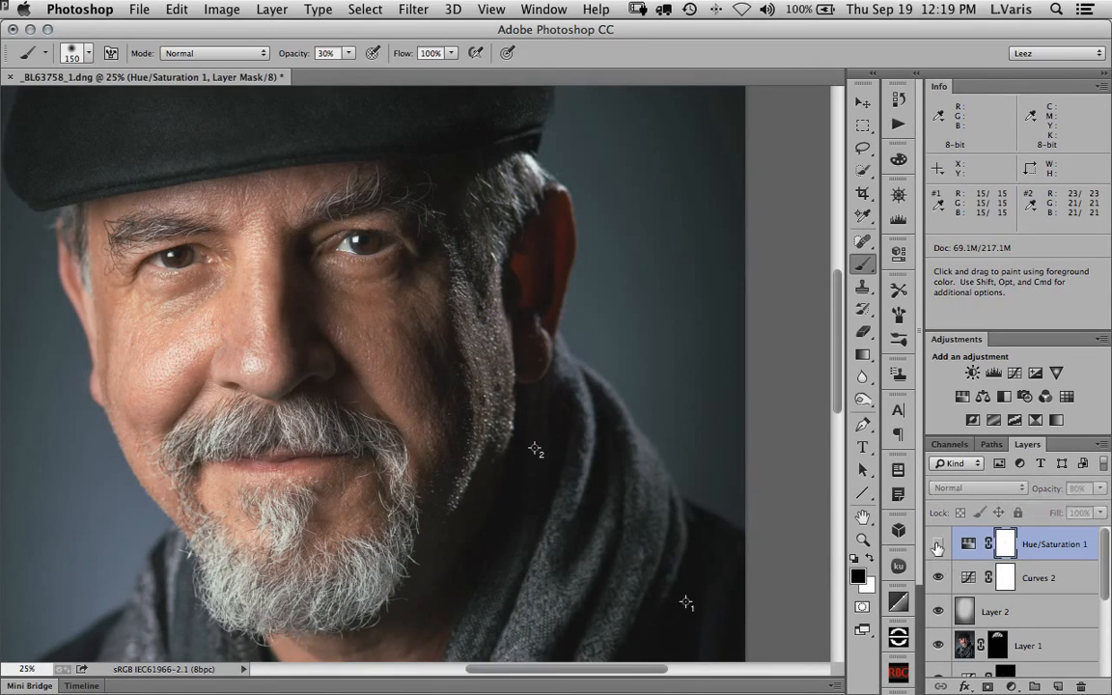
key("super+minus")
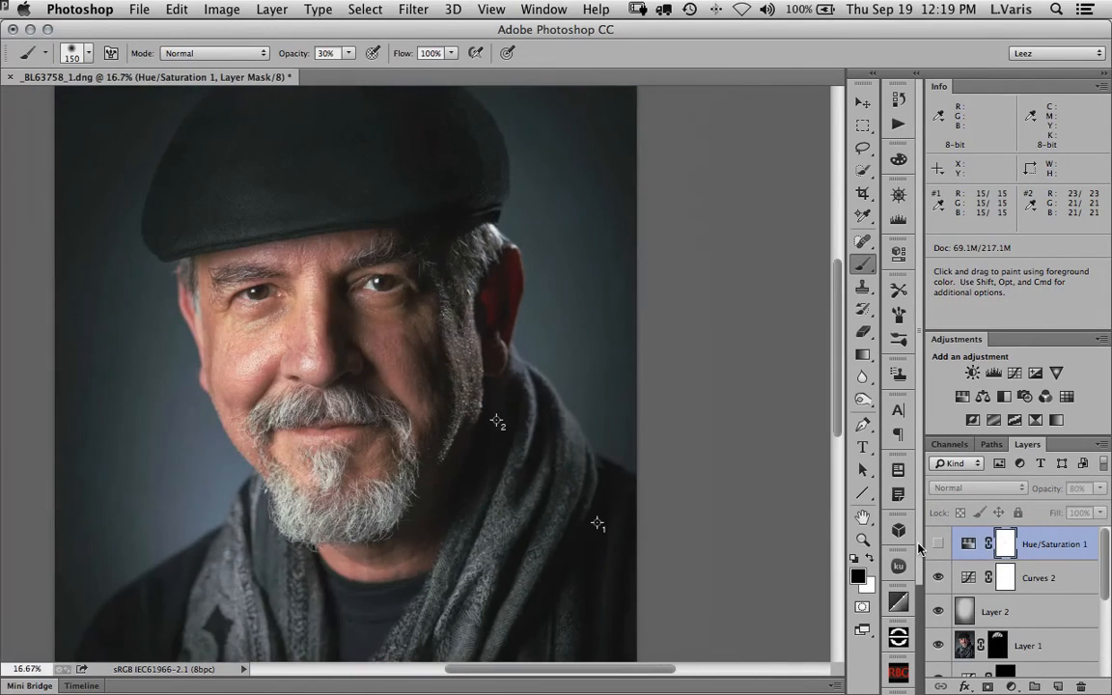
left_click_drag(582, 541, 633, 565)
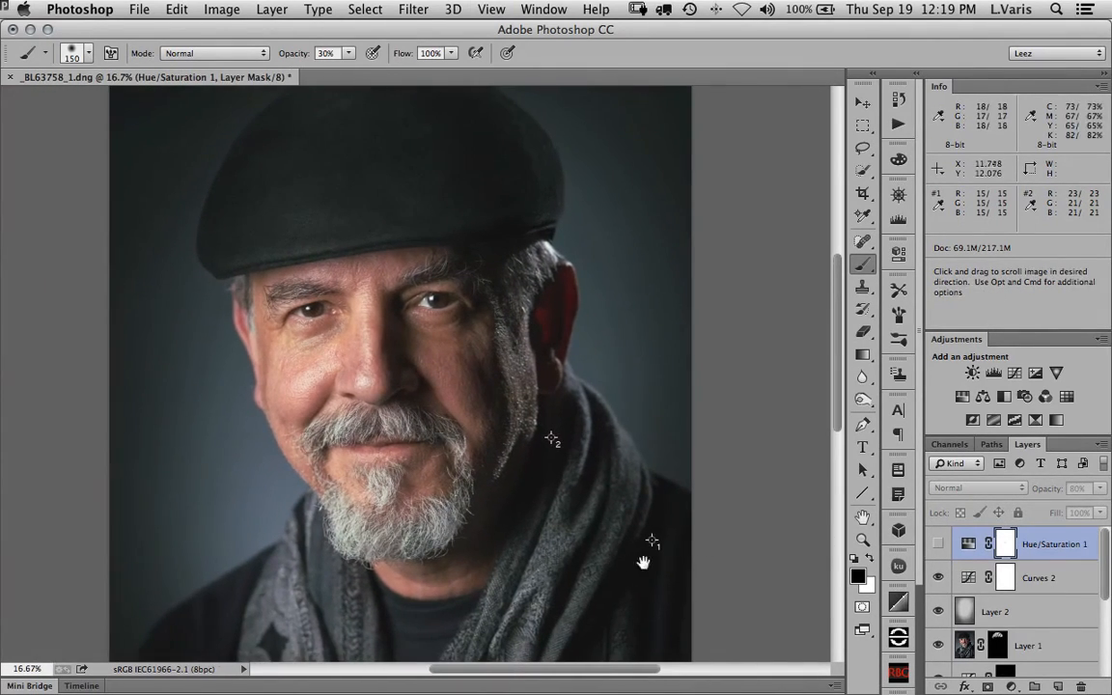
left_click(937, 545)
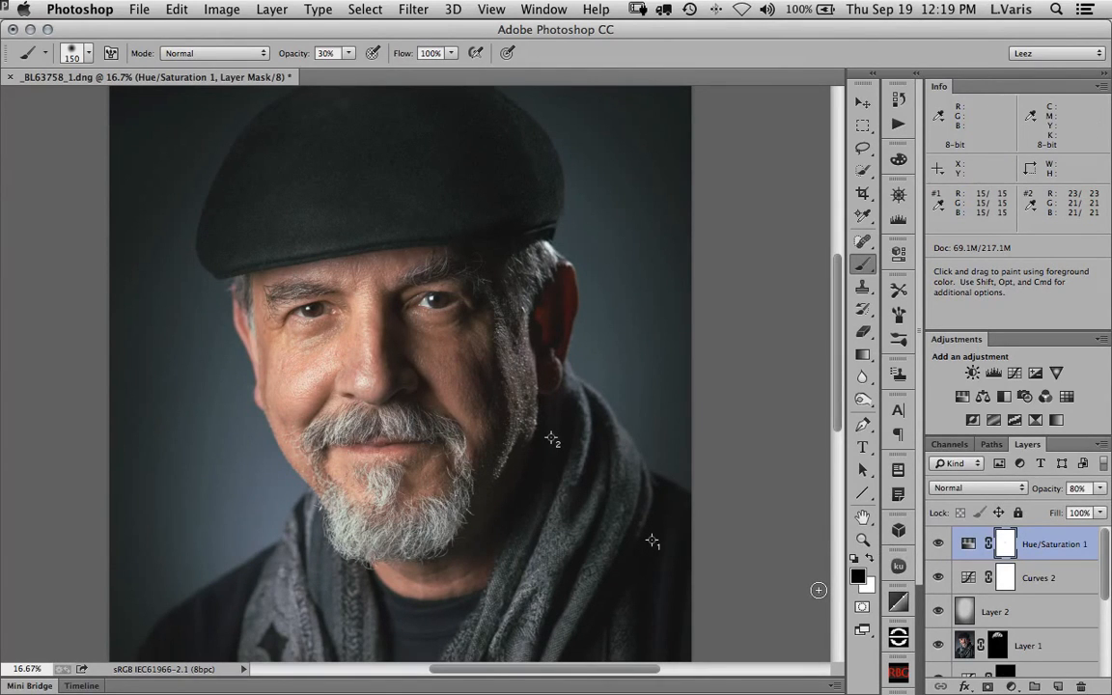
Display the full layer stack and compare the retouched portrait with the original Background layer alone.
key("super+minus")
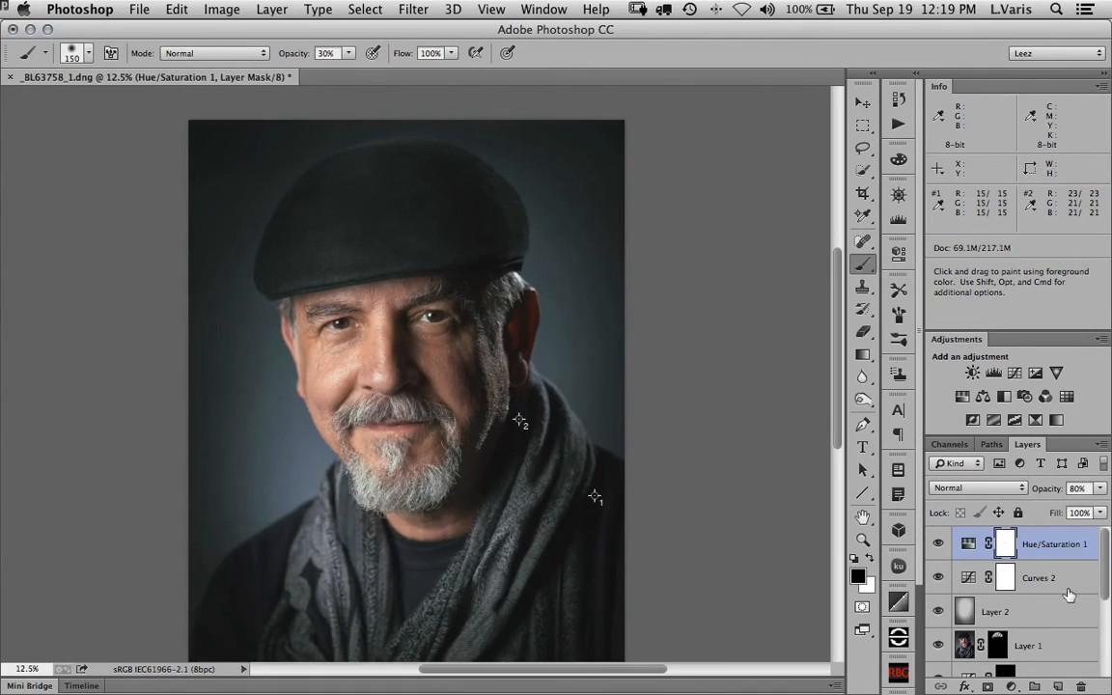
left_click_drag(1105, 576, 1107, 664)
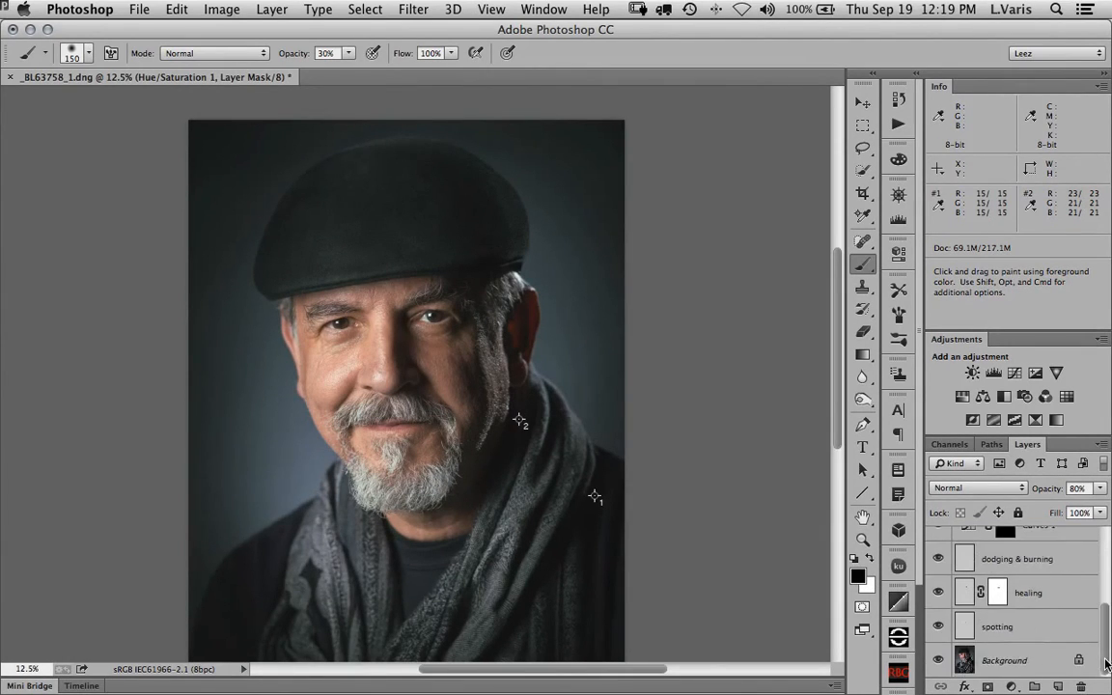
double_click(940, 86)
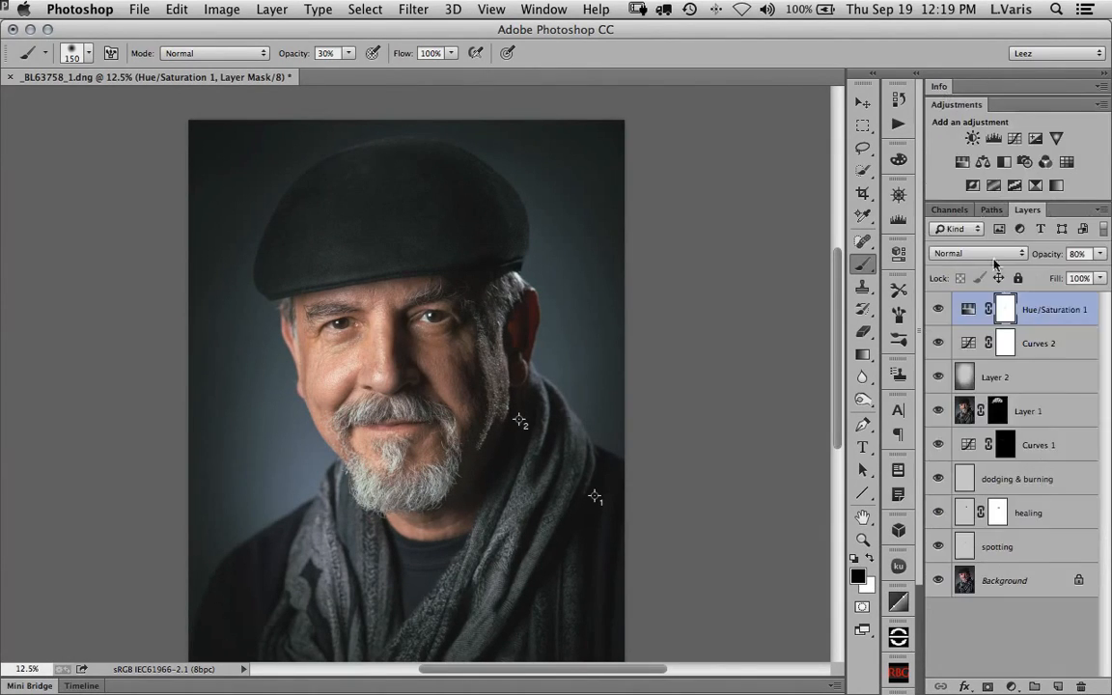
left_click(939, 583, "alt")
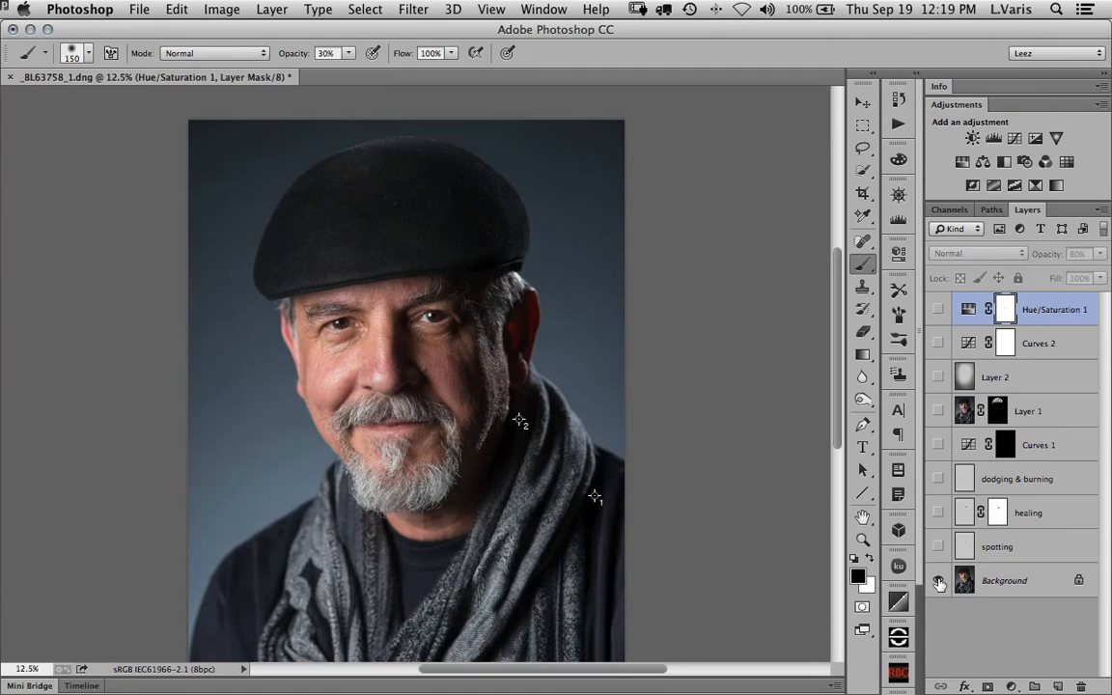
left_click(939, 583, "alt")
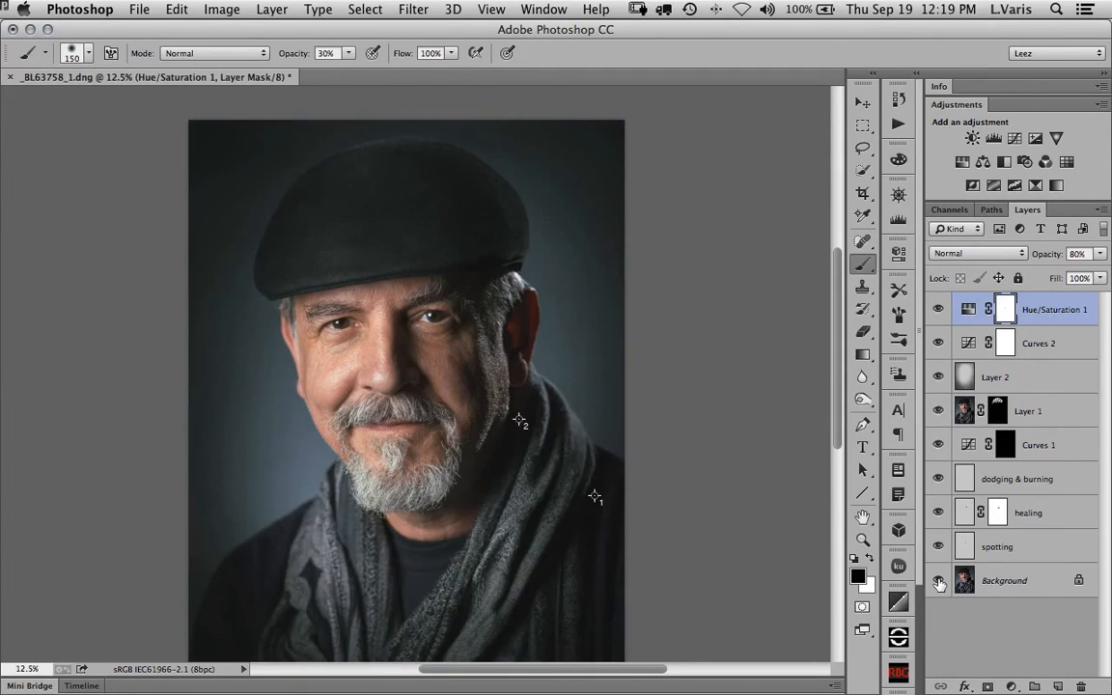
left_click(939, 583, "alt")
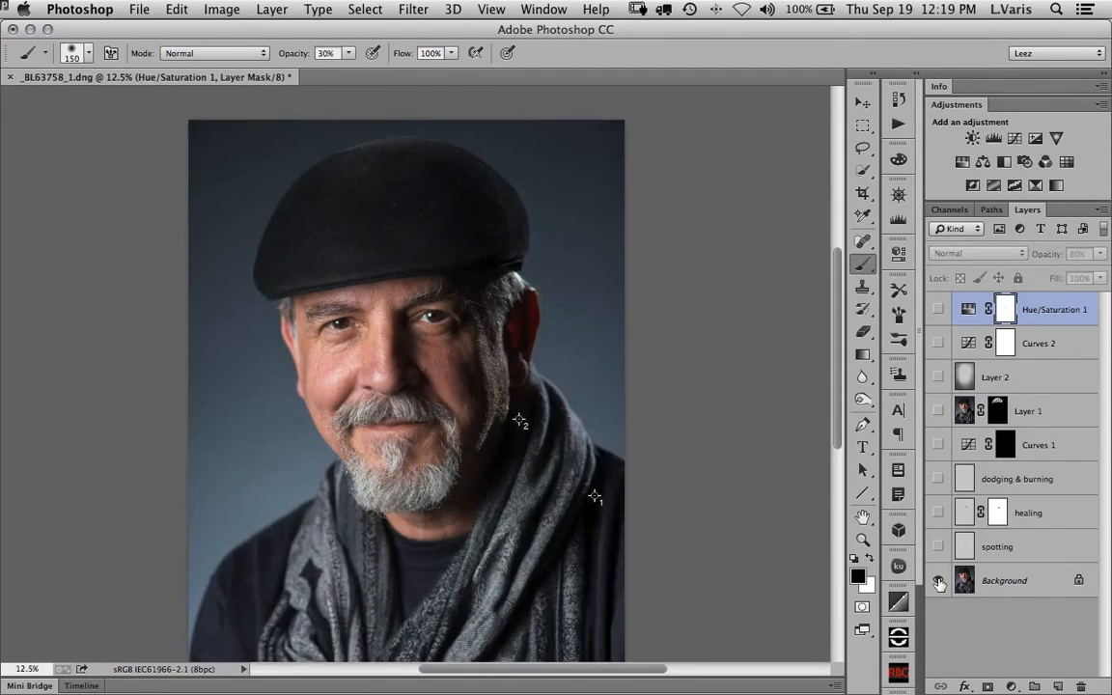
left_click(939, 583, "alt")
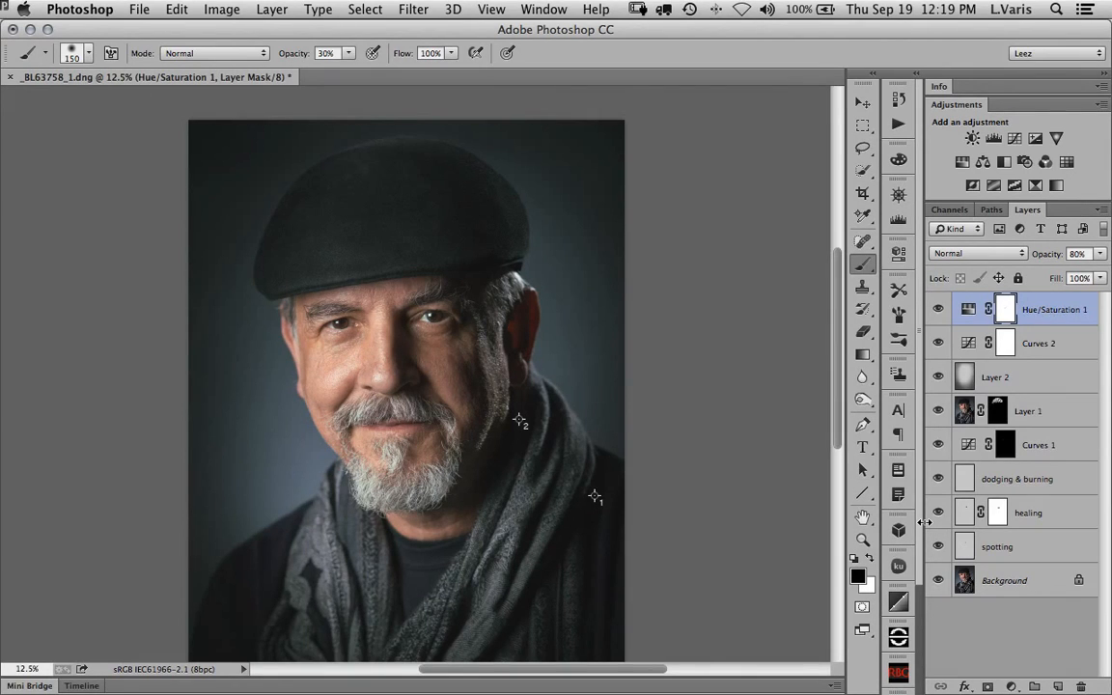
Hide the Curves 2 layer and compare the remaining retouching with the Background layer alone.
left_click(938, 345)
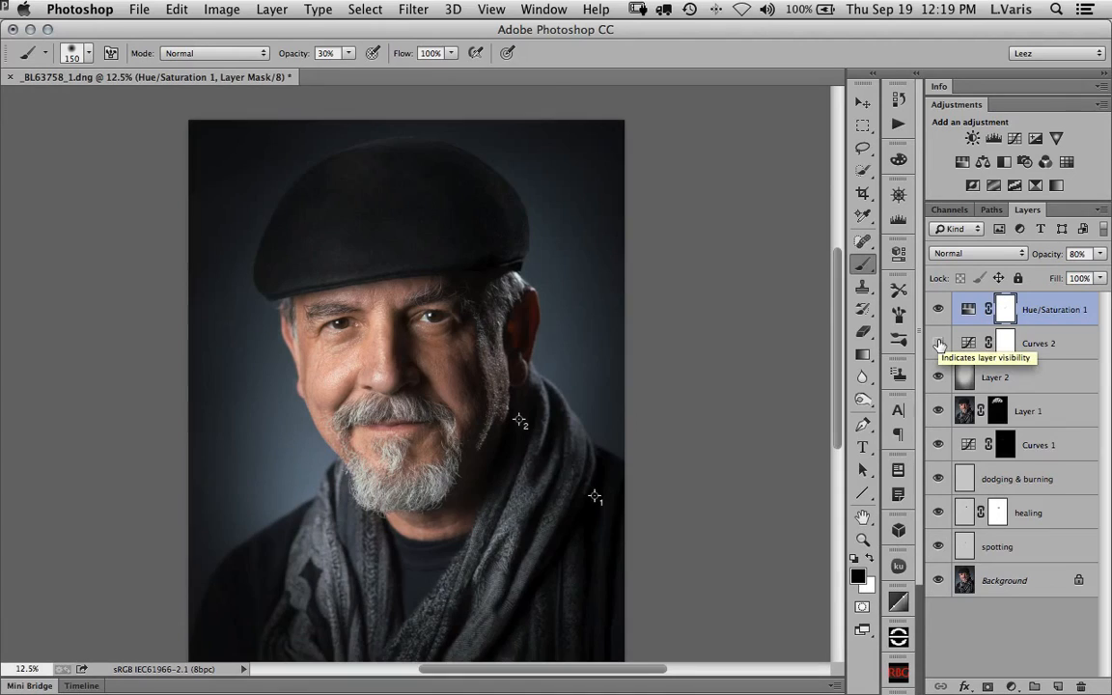
left_click(938, 344)
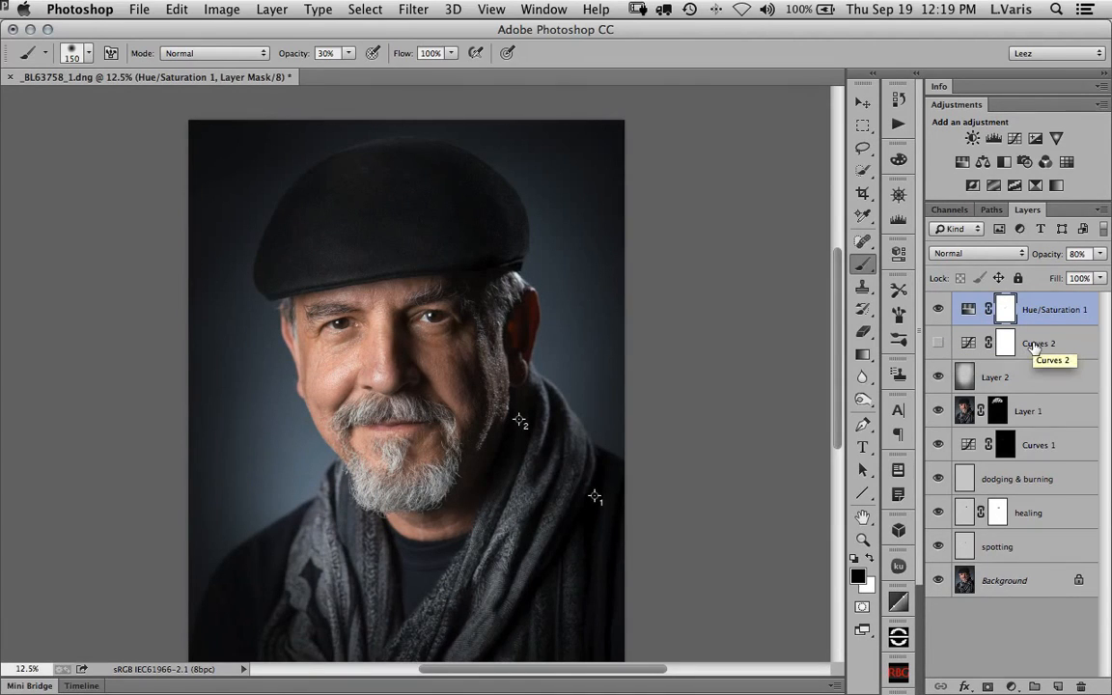
left_click(937, 582, "alt")
left_click(937, 582, "alt")
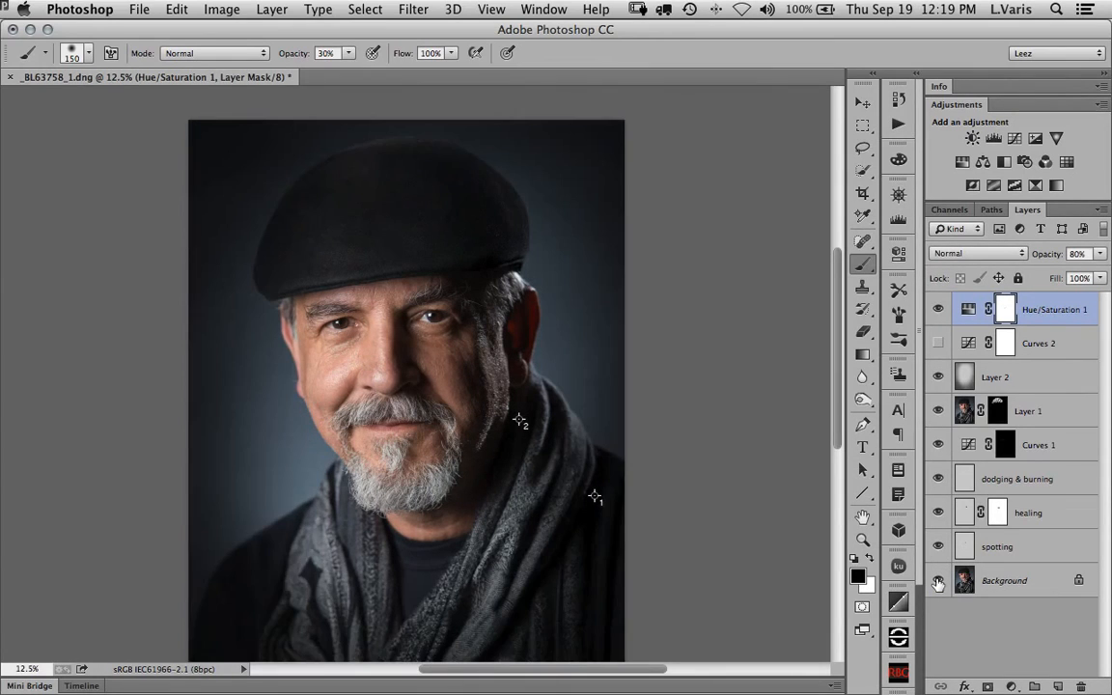